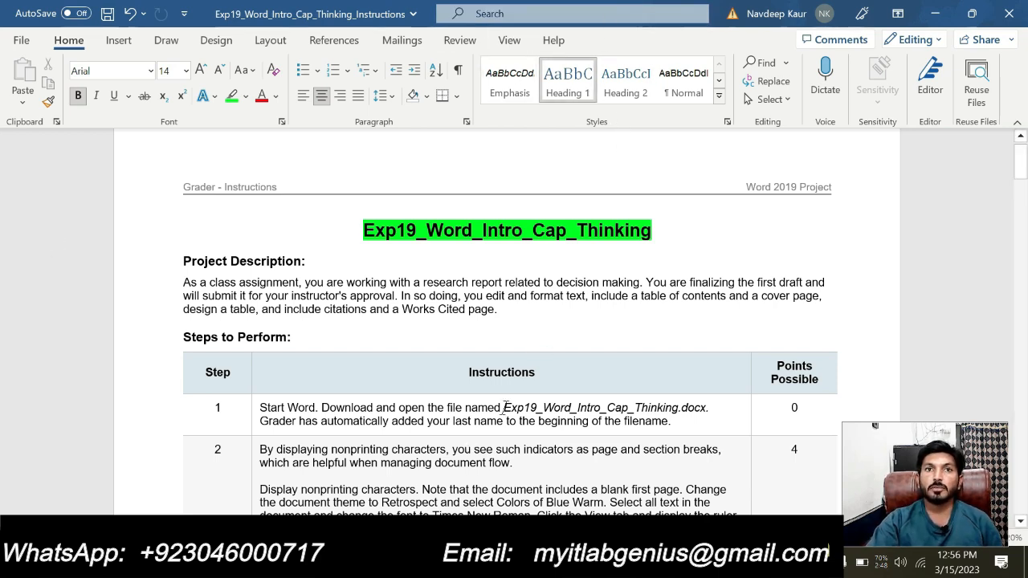
- Highlight the file name in step 1 of the instructions document in green
drag(506, 407, 652, 429)
click(652, 430)
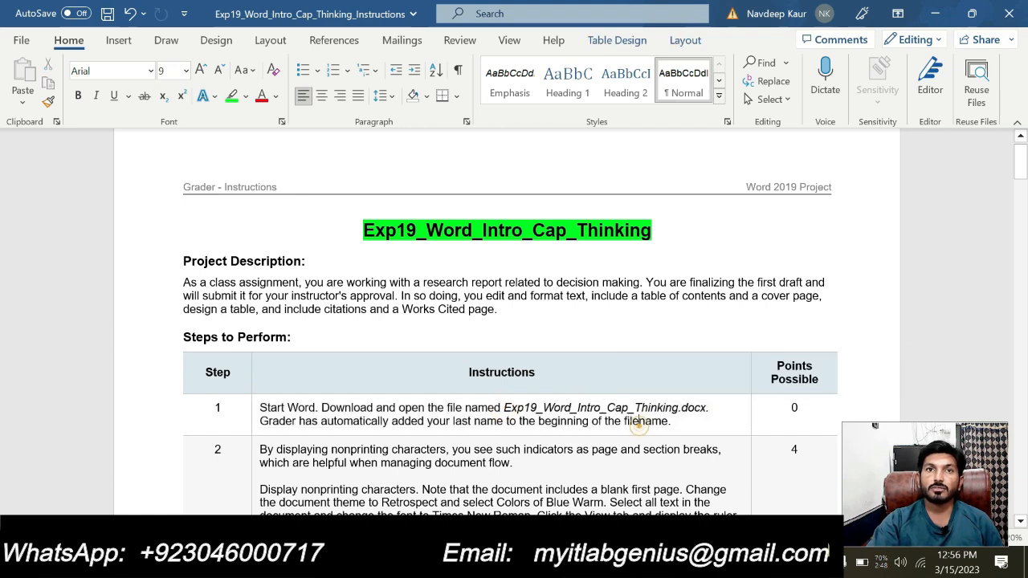
drag(505, 408, 707, 408)
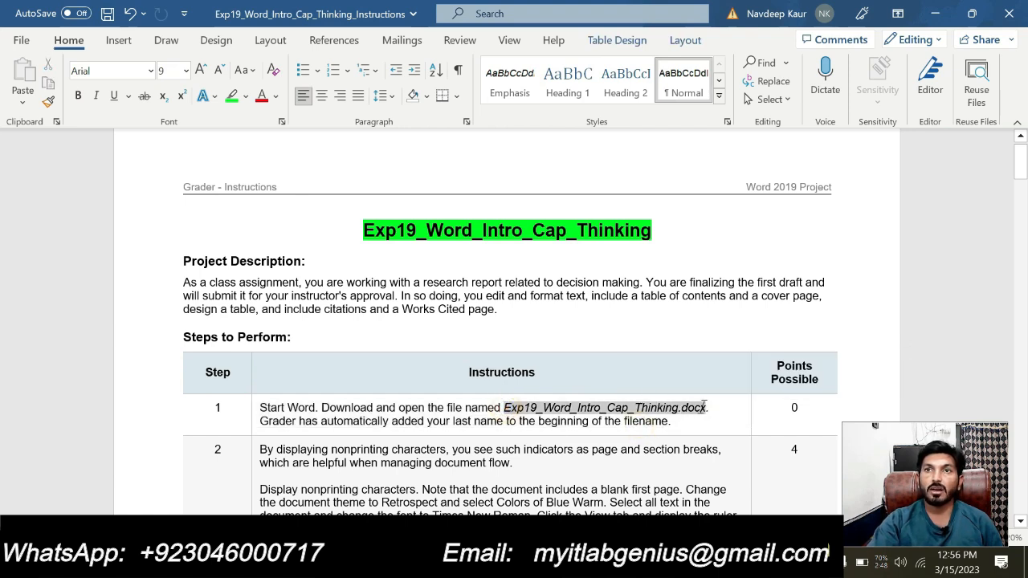
click(667, 381)
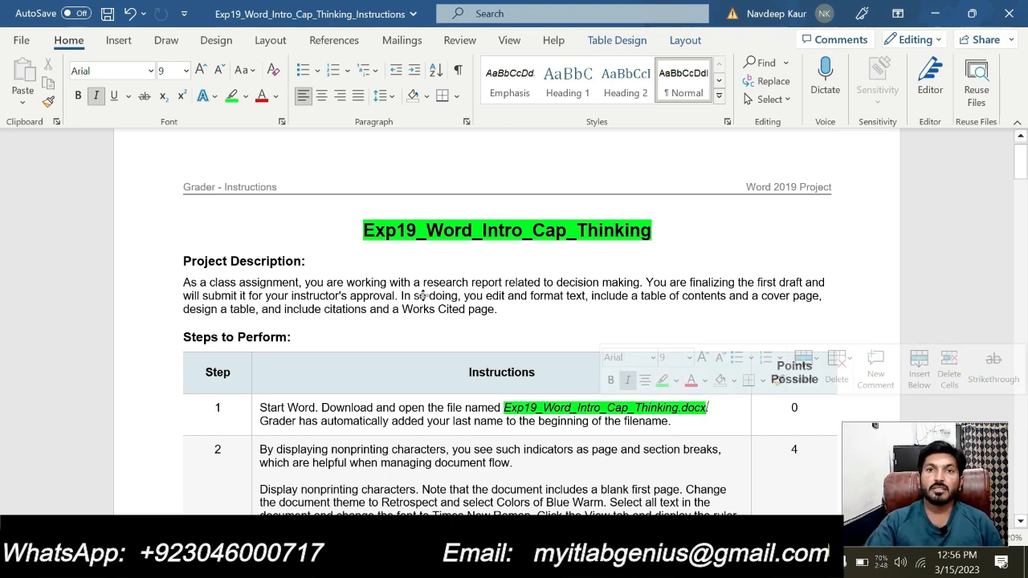
- Switch to the open Exp19_Word_Intro_Cap_Thinking report, look over its first pages and return to the instructions document
mouse_move(618, 562)
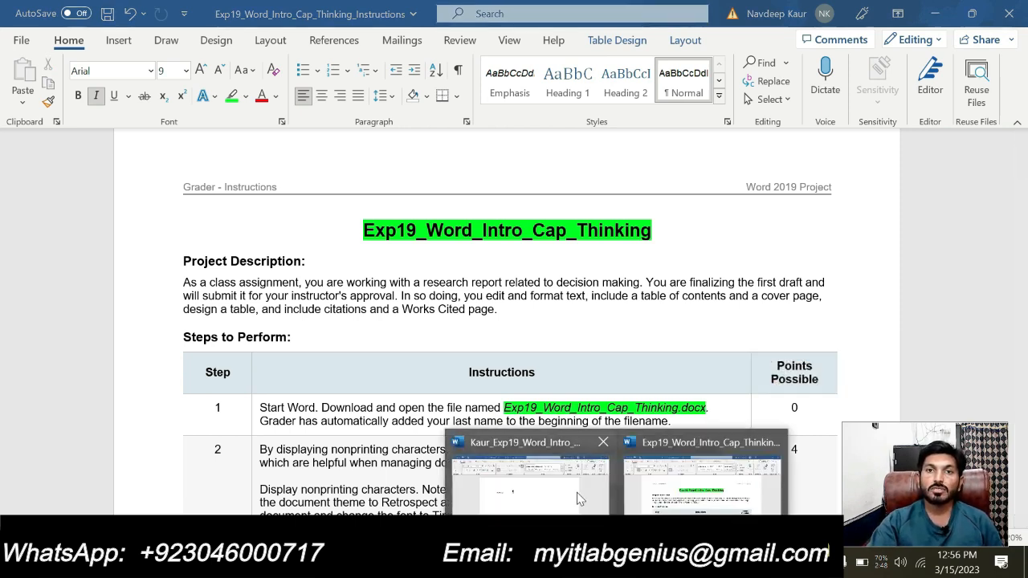
click(578, 493)
scroll(466, 299, down, 3)
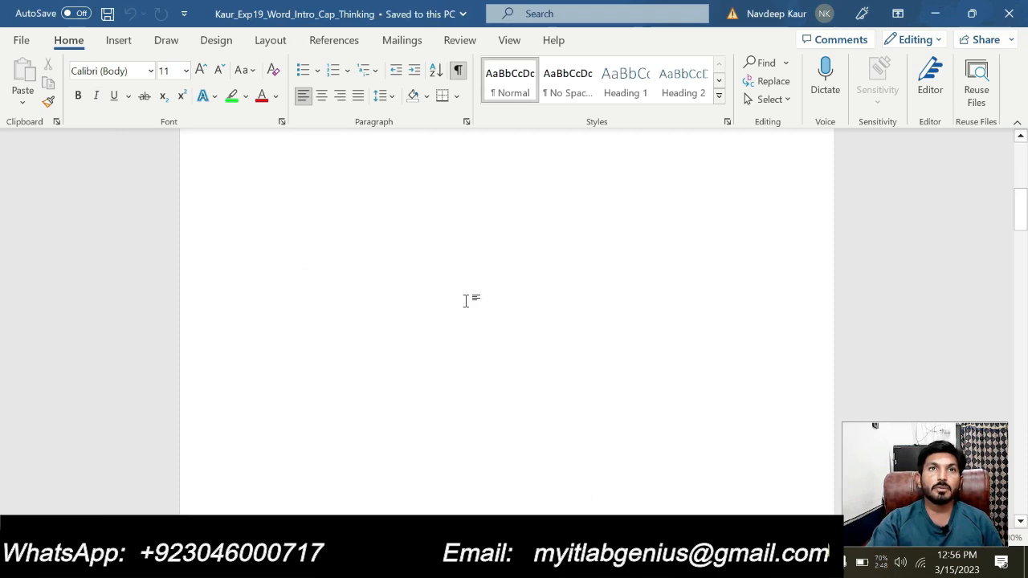
scroll(470, 304, up, 3)
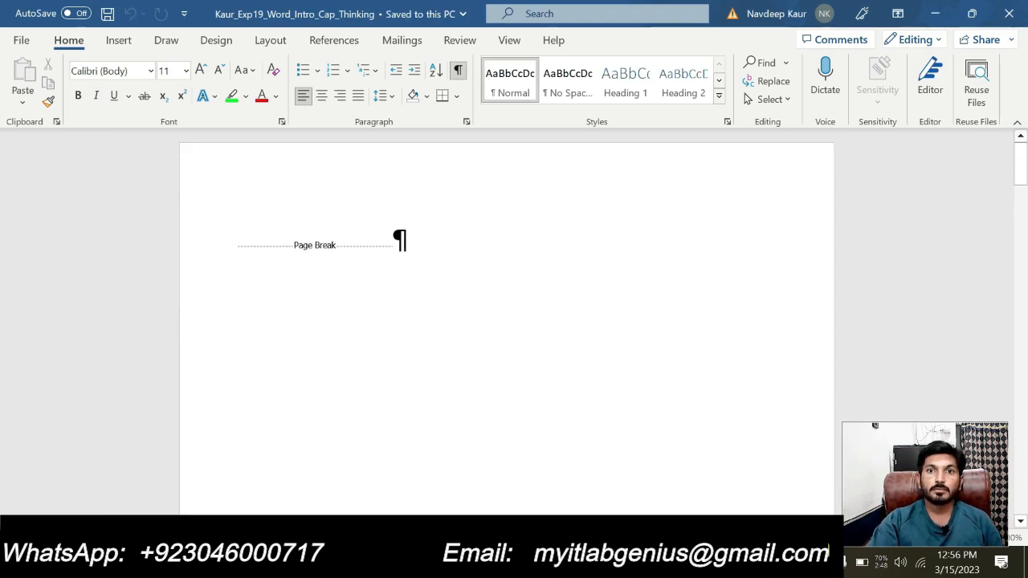
mouse_move(617, 562)
click(667, 490)
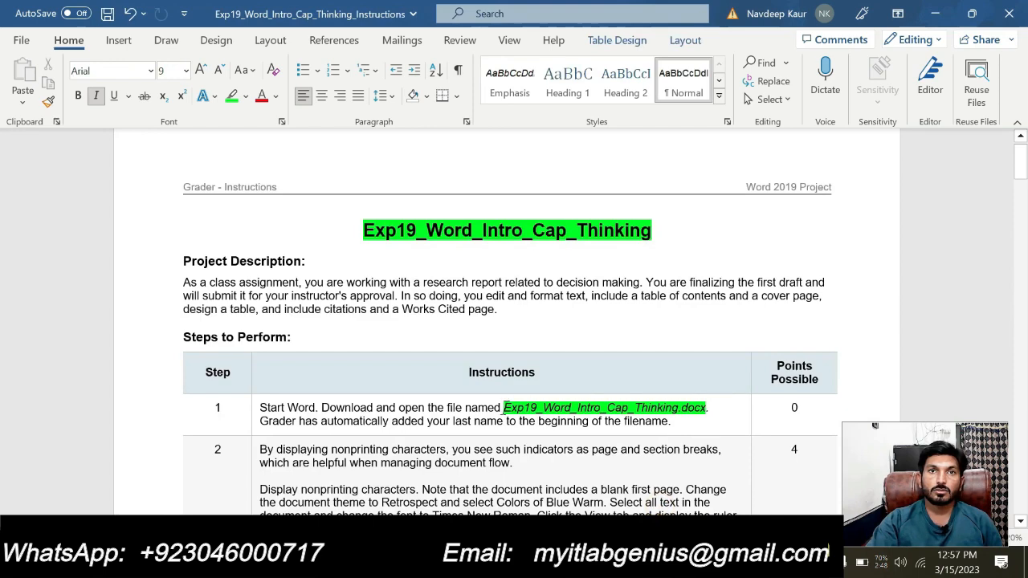
- Remove the green highlight from the file name in step 1 of the instructions
drag(505, 408, 708, 411)
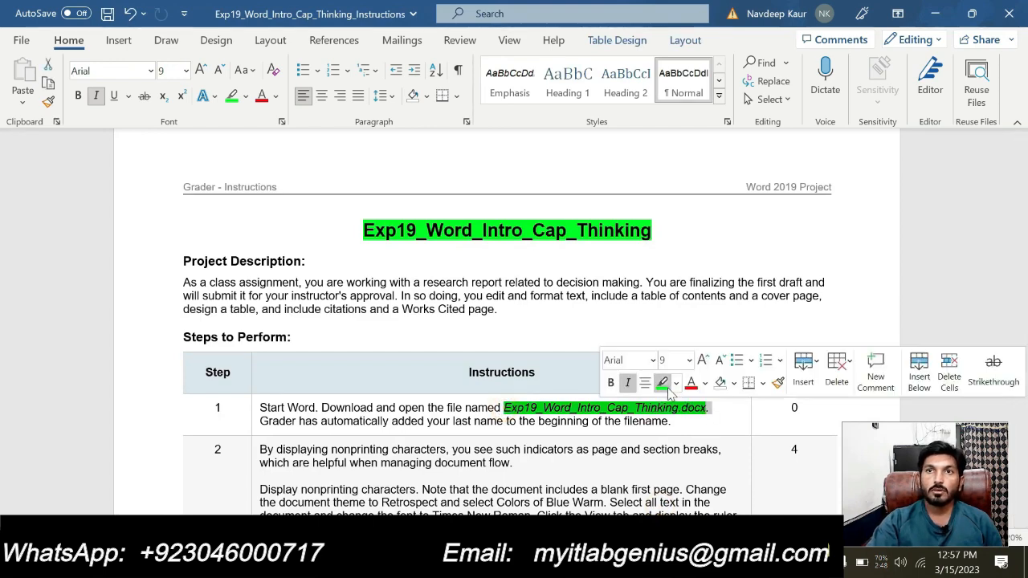
scroll(667, 389, down, 5)
scroll(667, 389, up, 2)
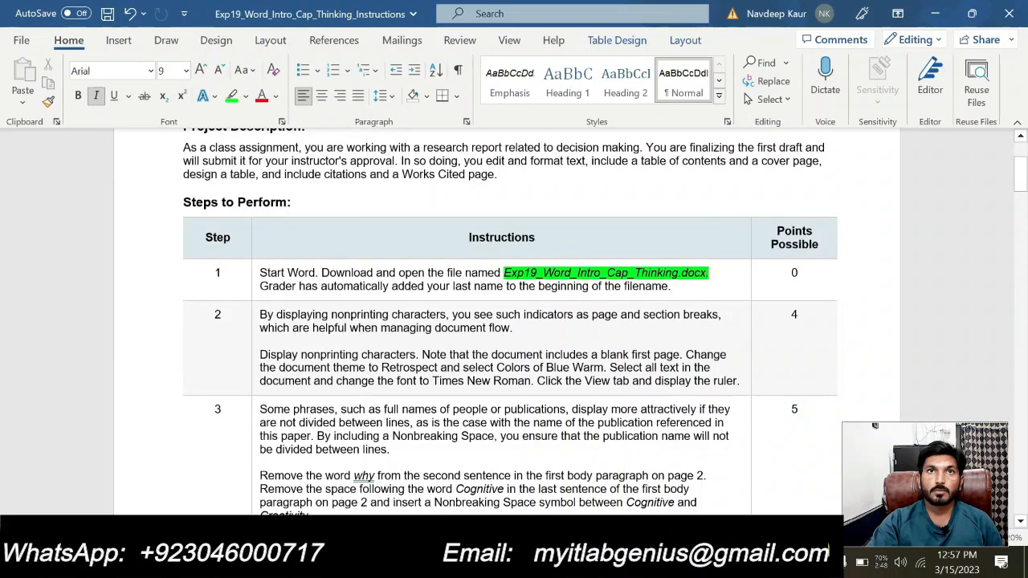
click(507, 286)
scroll(507, 286, up, 2)
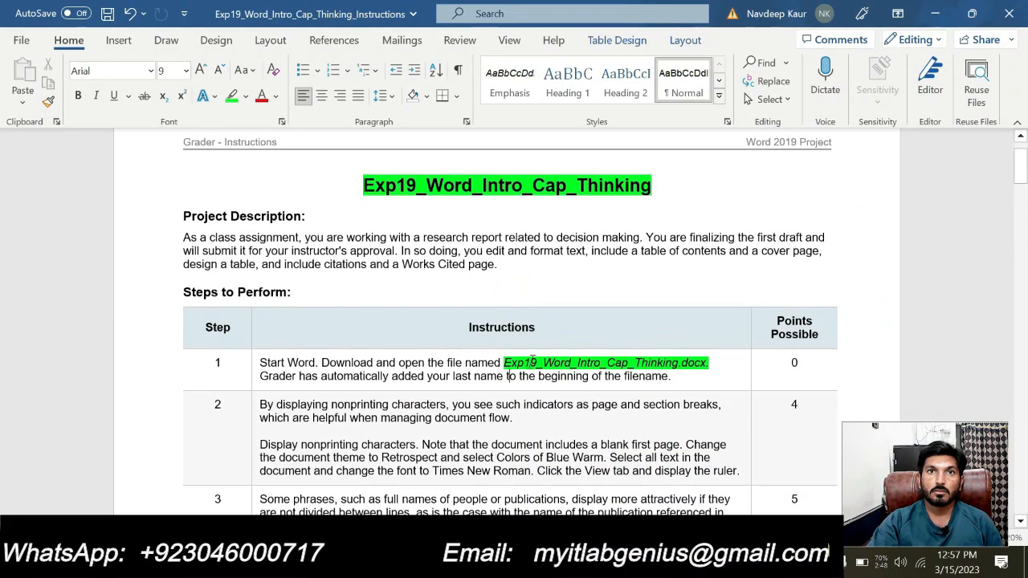
drag(505, 362, 715, 363)
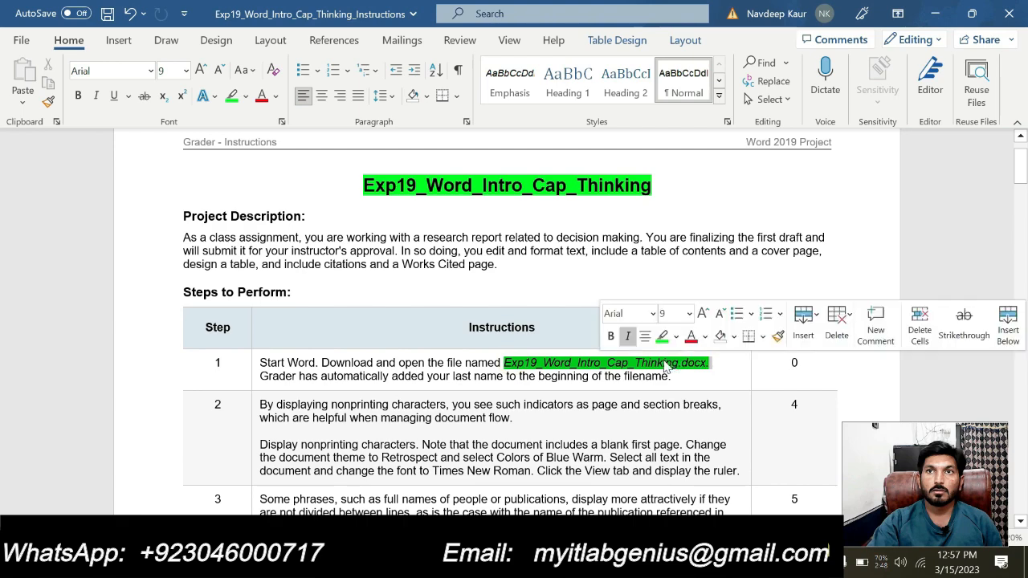
click(659, 338)
- Highlight the second paragraph of step 2, from "Display nonprinting characters" to "display the", in green
scroll(658, 341, down, 2)
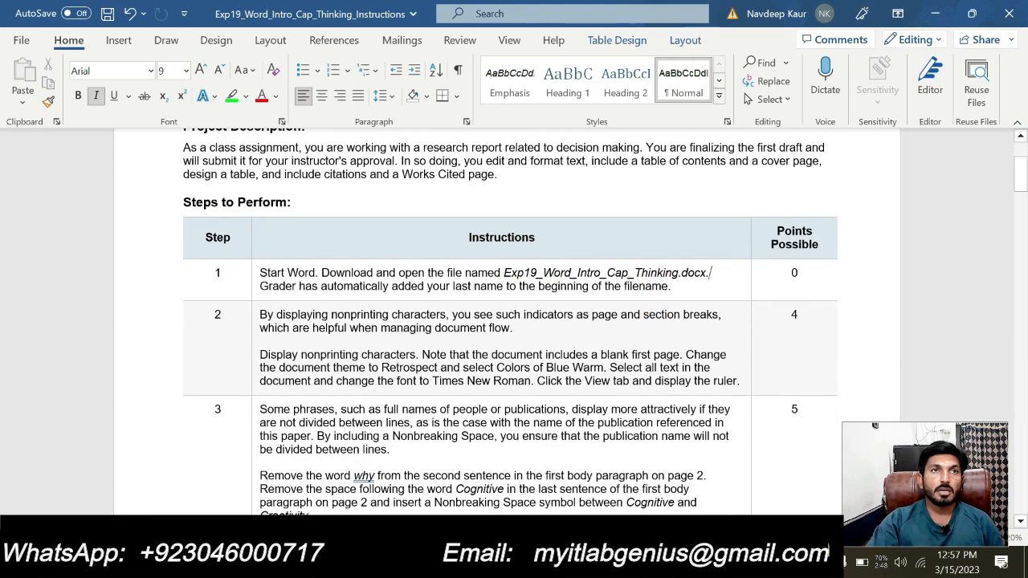
drag(259, 356, 714, 381)
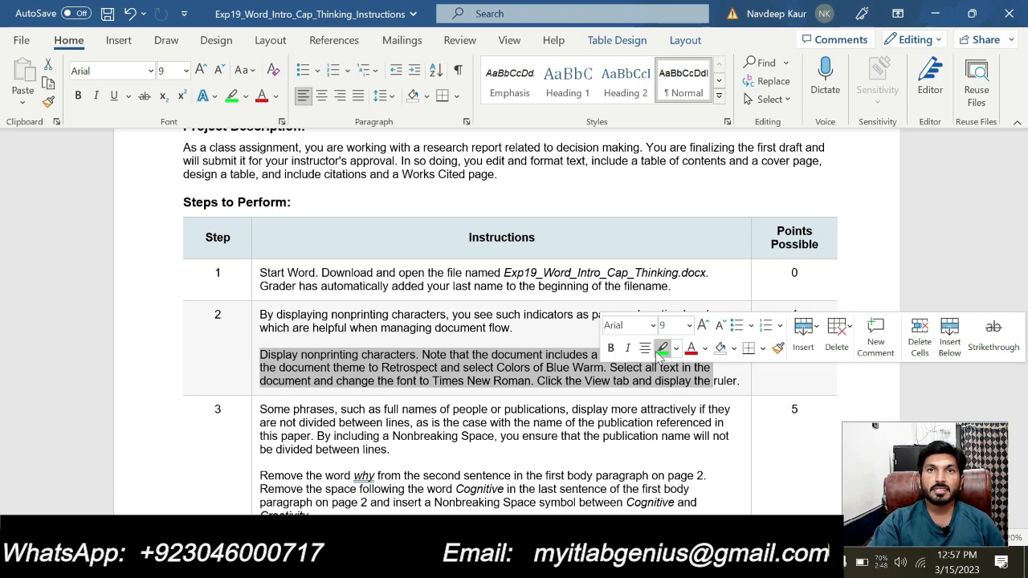
click(659, 347)
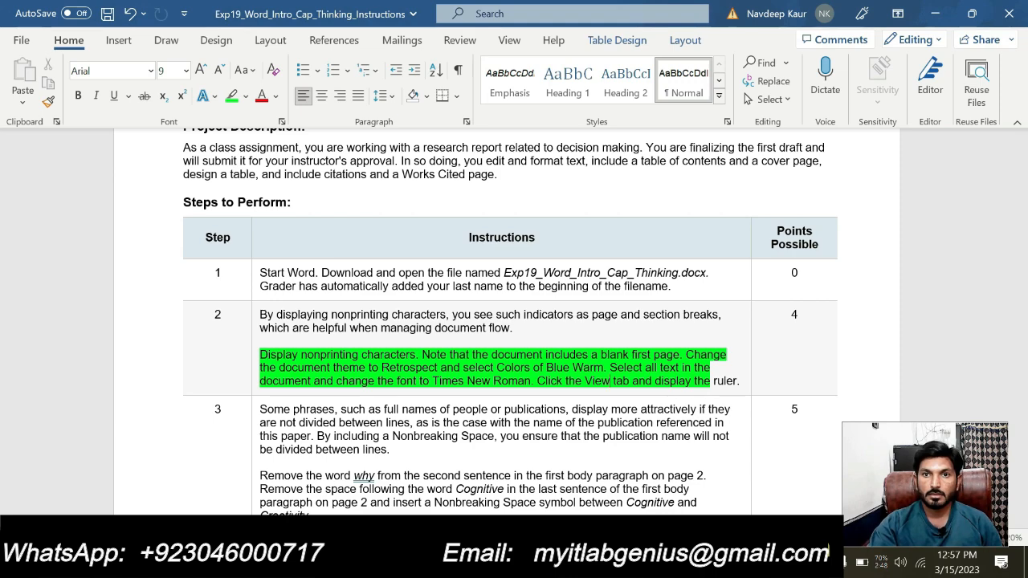
- Switch to the report document, toggle its nonprinting characters off and back on, and look through its first pages
click(617, 562)
click(530, 482)
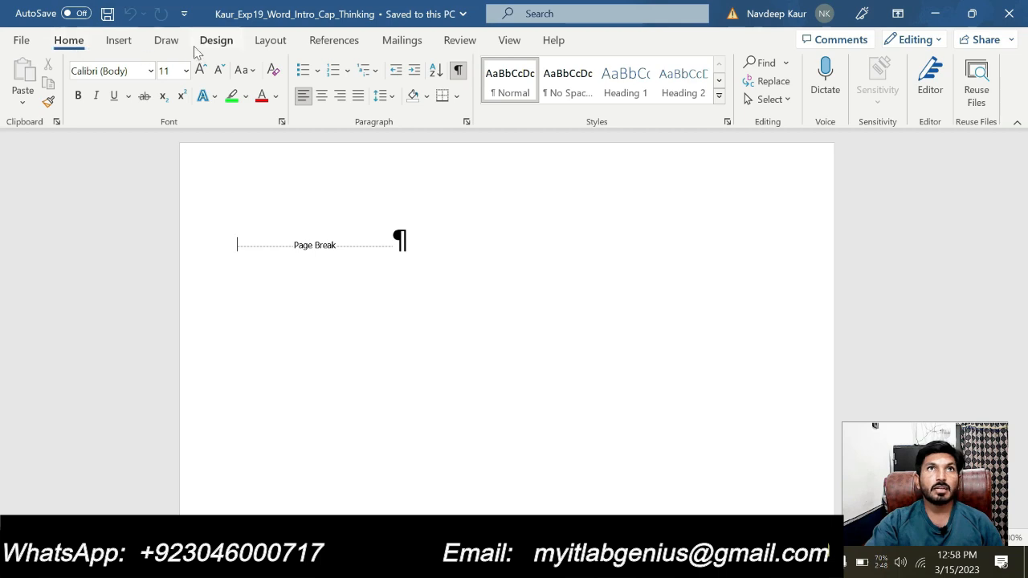
click(458, 70)
click(458, 70)
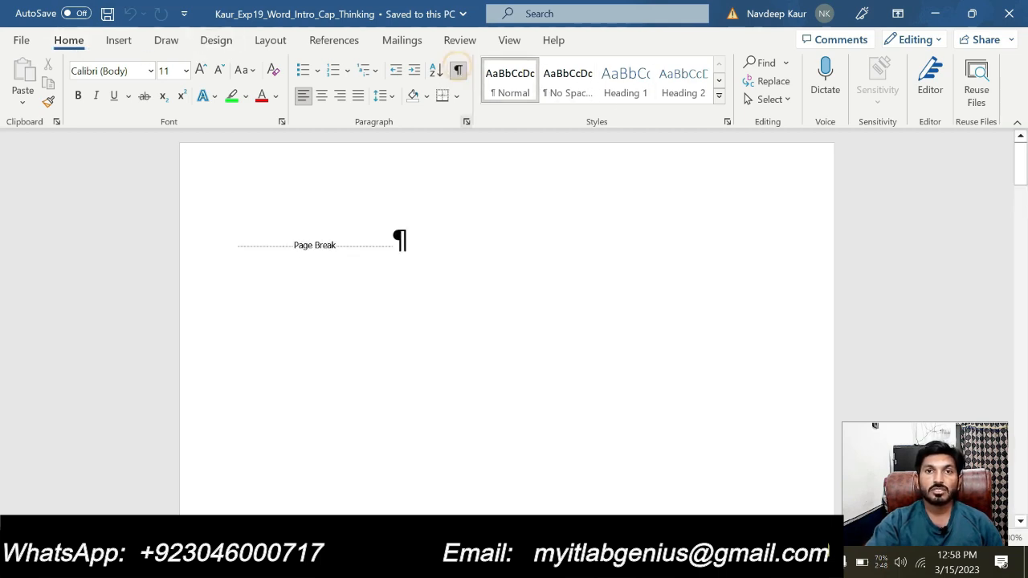
scroll(563, 258, down, 10)
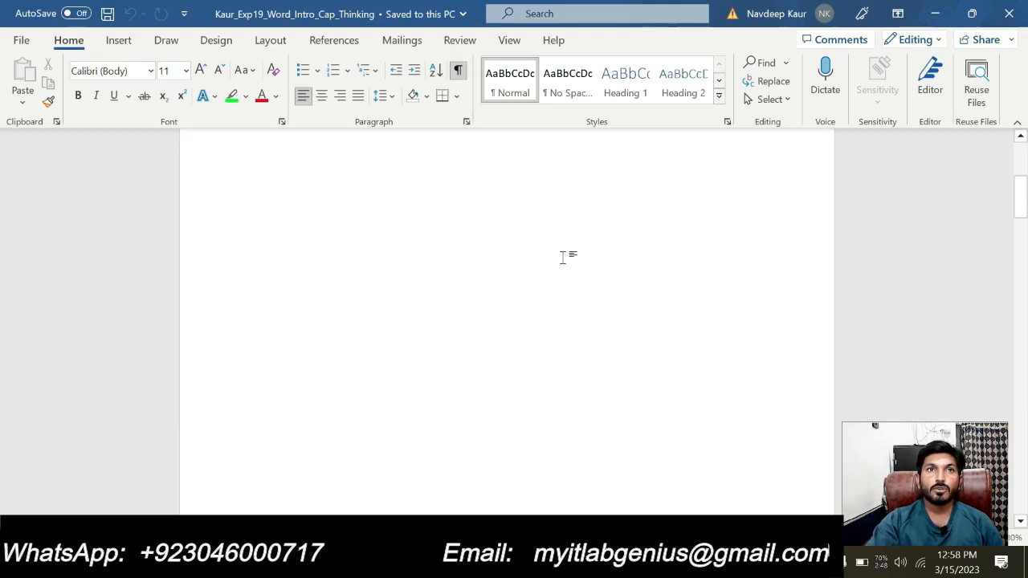
scroll(506, 322, down, 12)
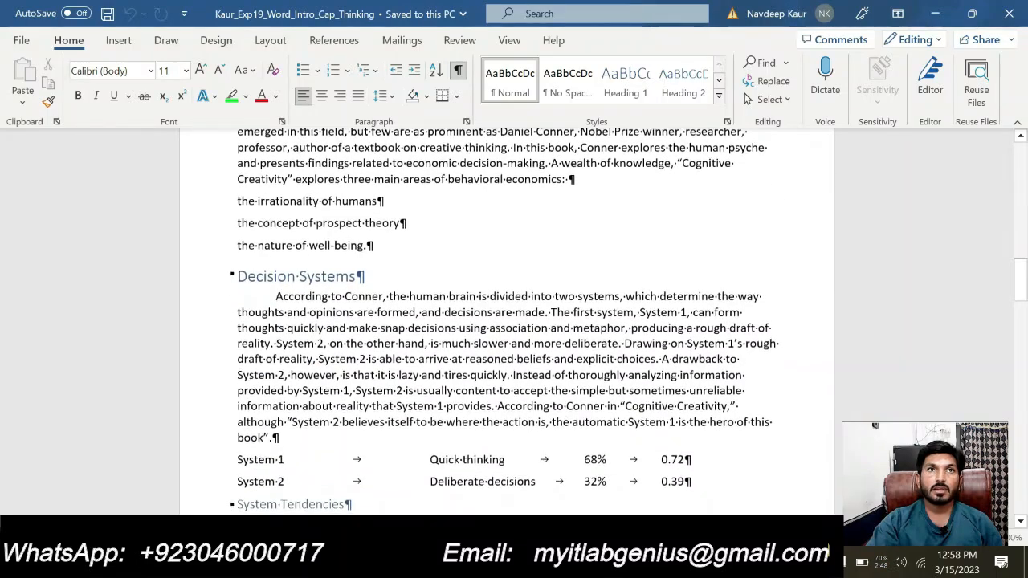
scroll(507, 322, up, 7)
scroll(567, 250, up, 10)
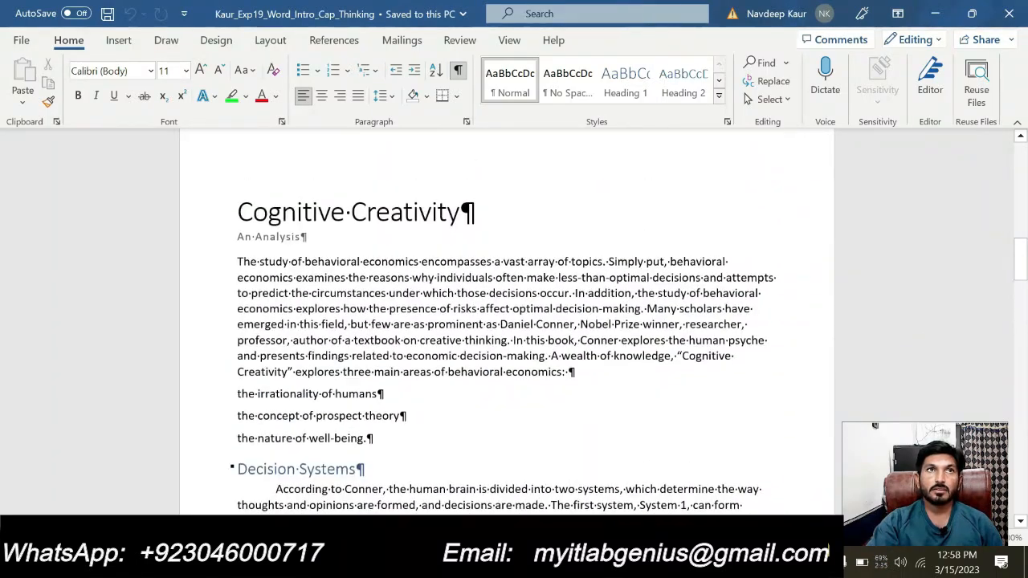
scroll(566, 250, up, 6)
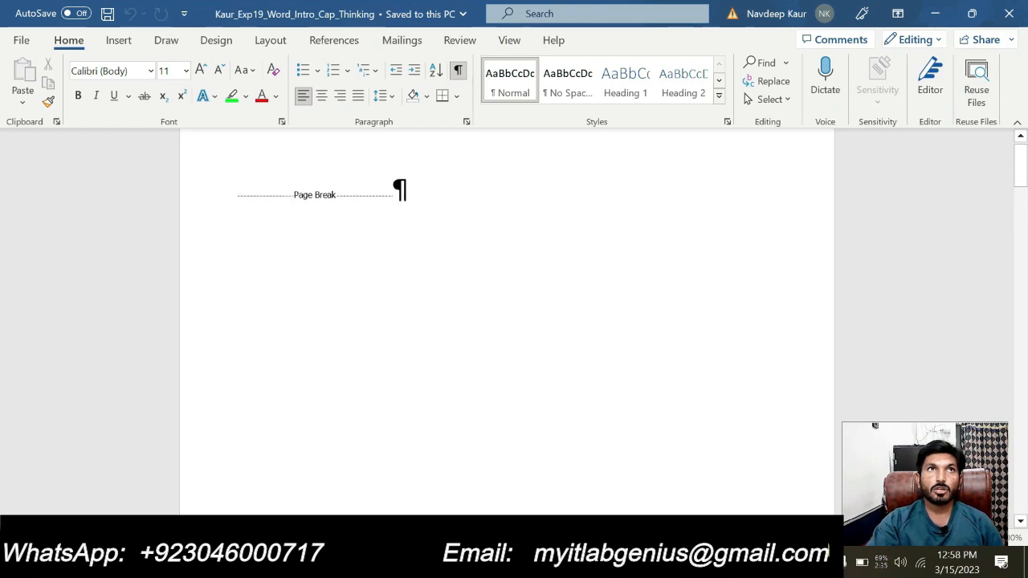
- Apply the Retrospect theme to the report and change the theme colors to Blue Warm
click(207, 44)
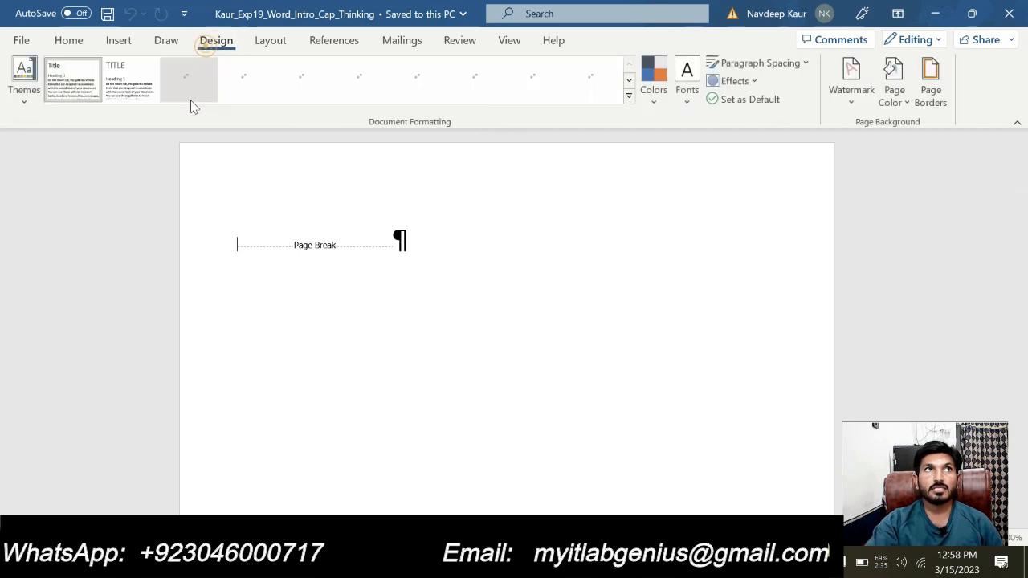
click(24, 109)
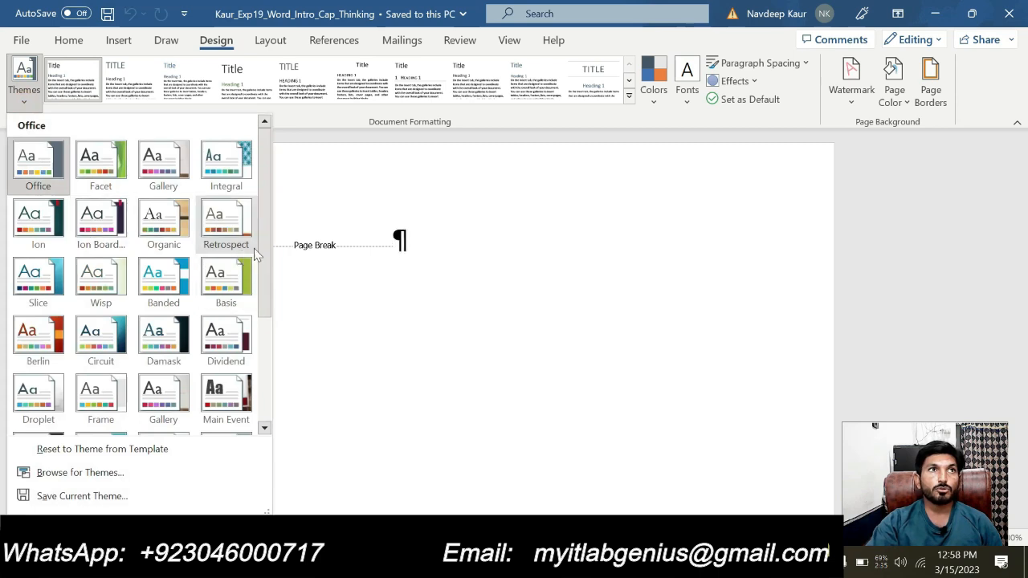
click(215, 223)
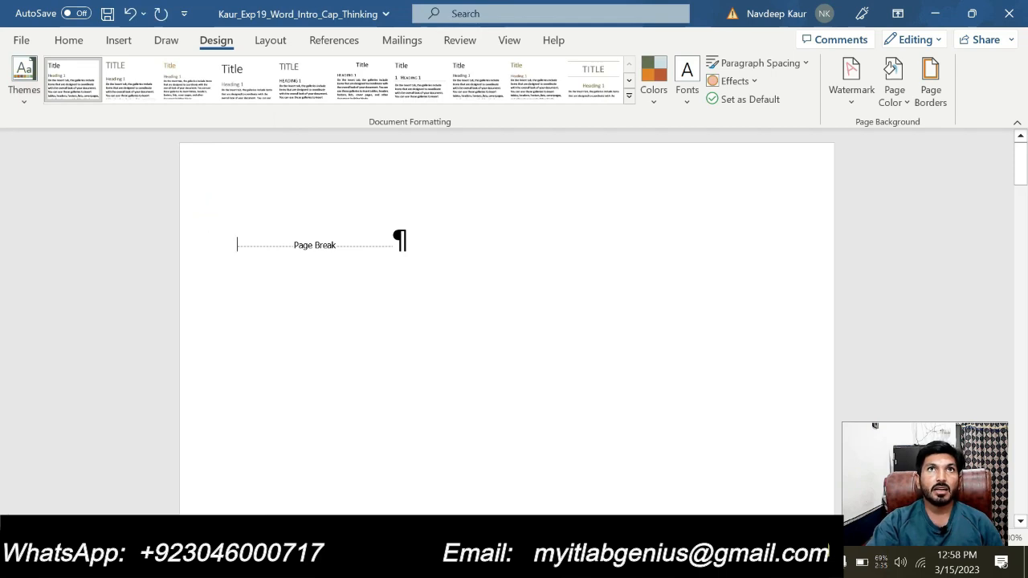
click(650, 106)
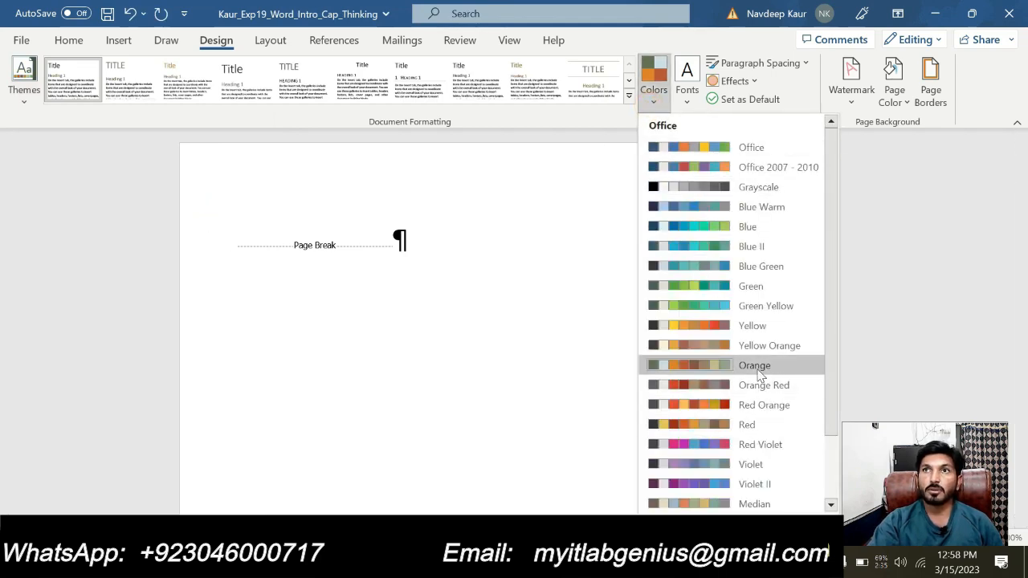
click(747, 211)
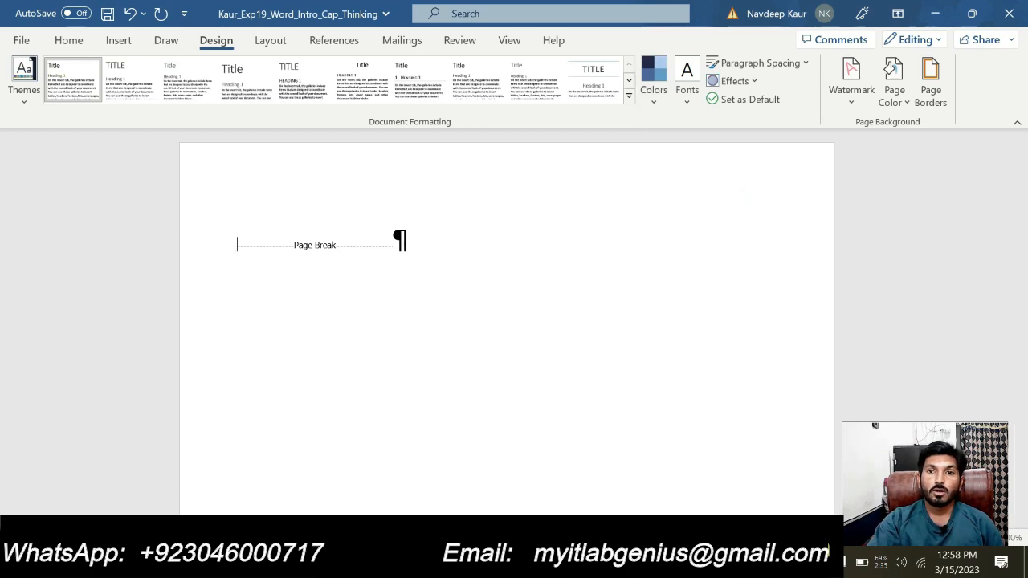
- Recheck step 2 of the instructions document and change the font of all text in the report to Times New Roman
mouse_move(617, 562)
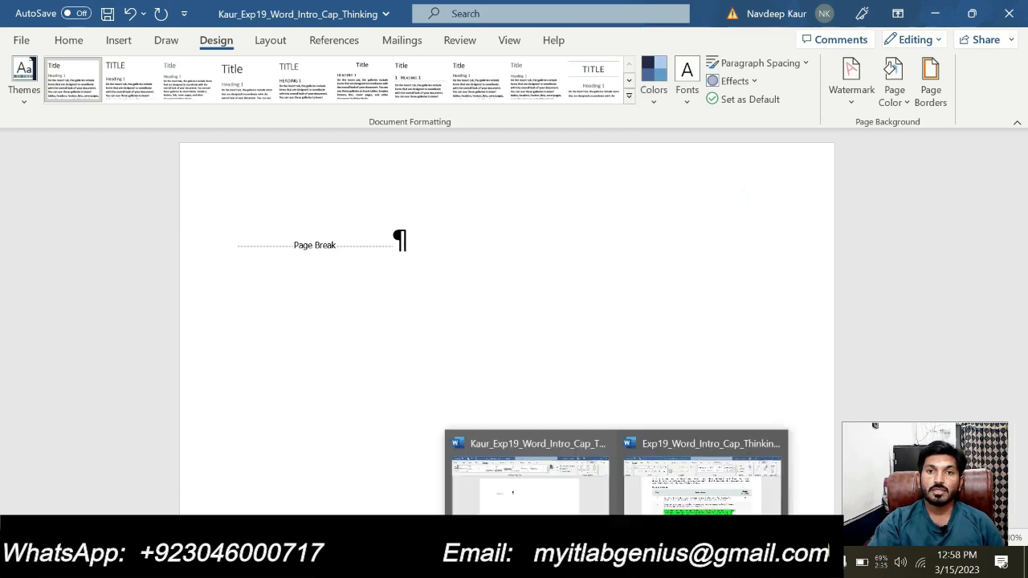
click(675, 488)
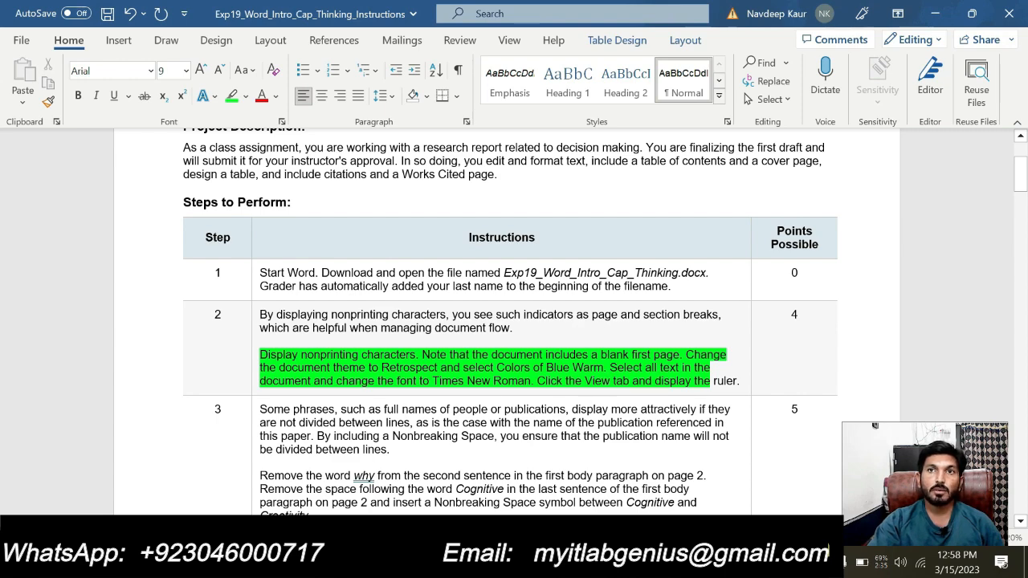
click(616, 563)
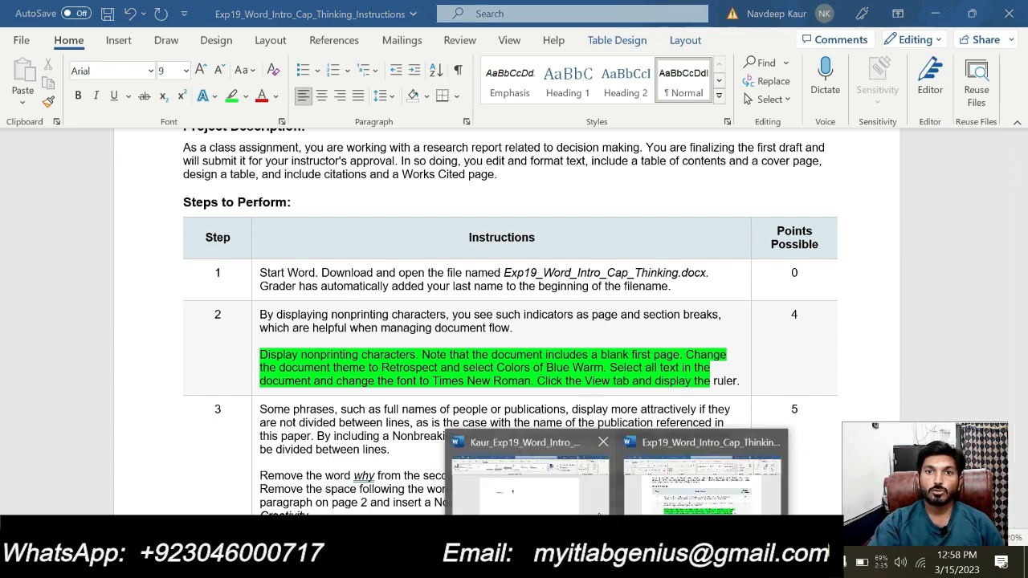
click(598, 512)
scroll(596, 473, down, 10)
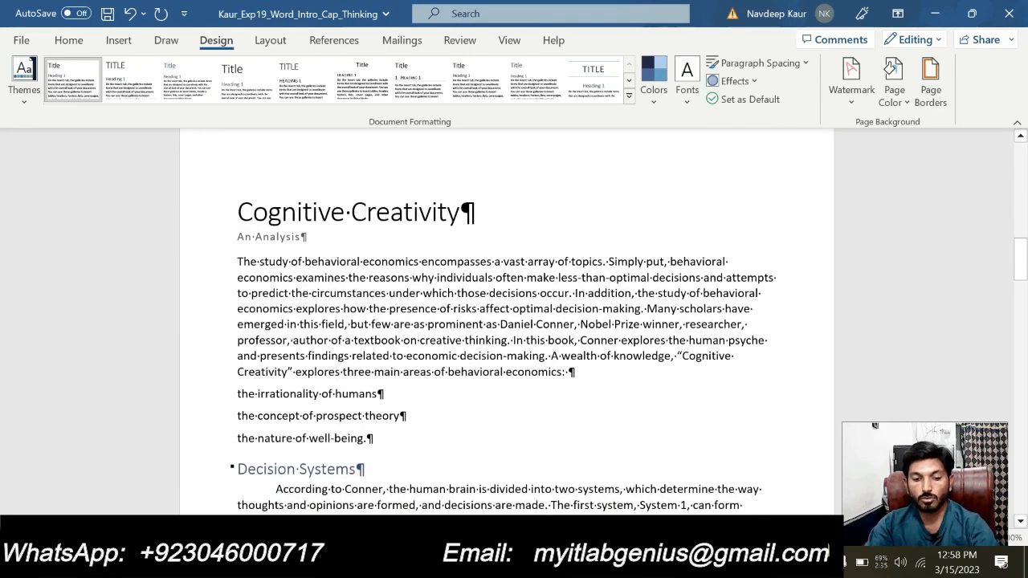
key(ctrl+a)
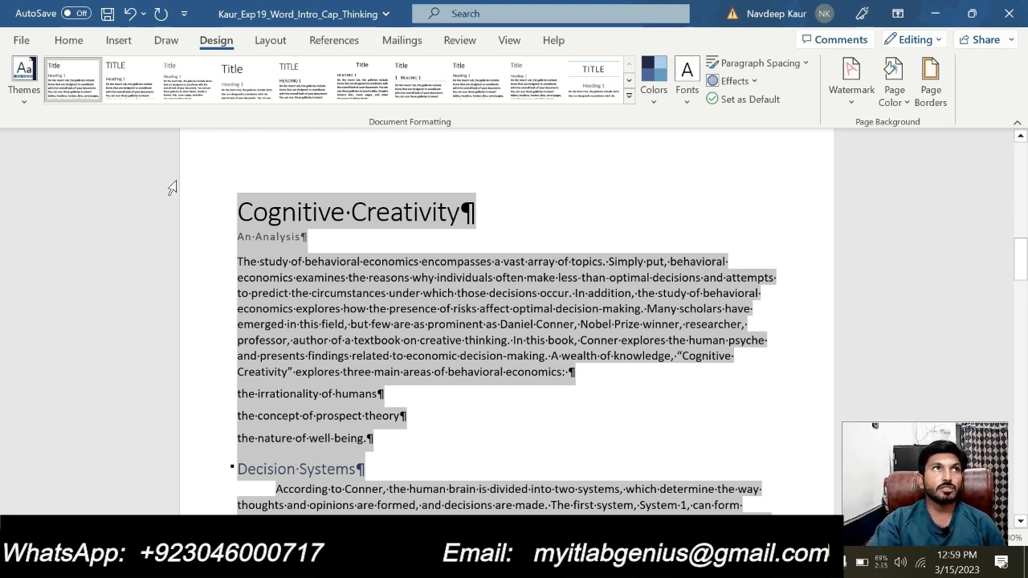
click(68, 40)
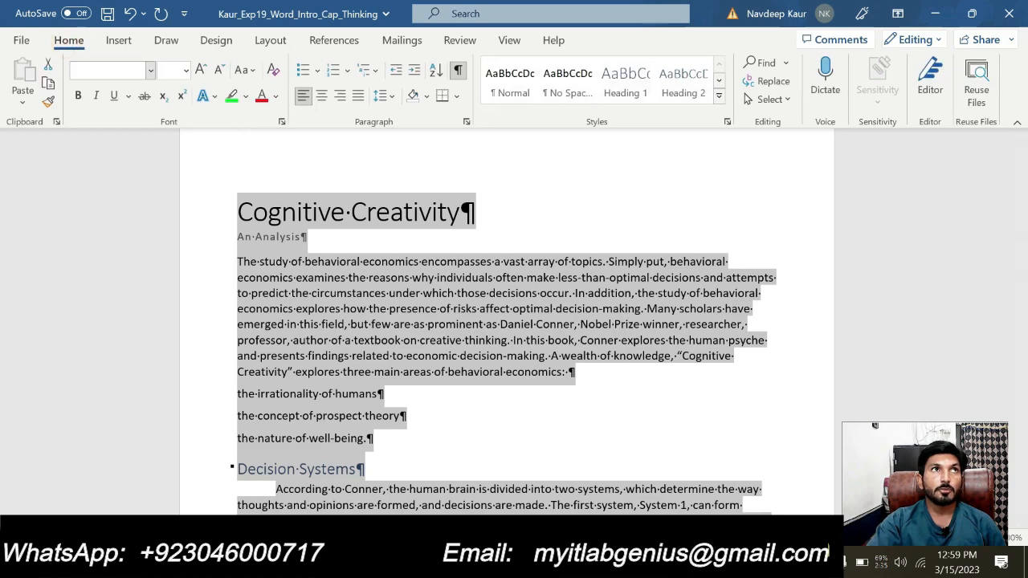
click(151, 70)
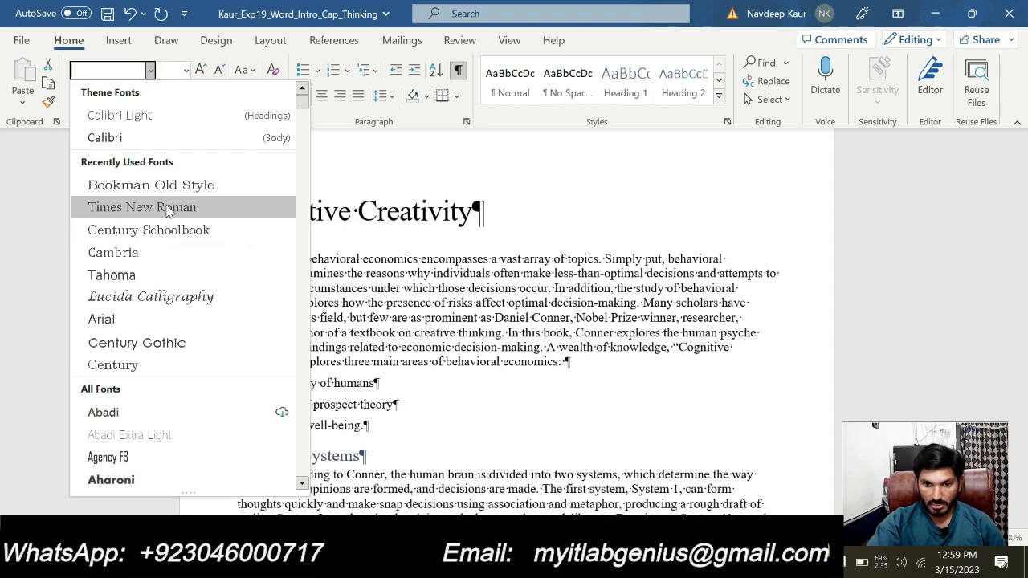
click(141, 207)
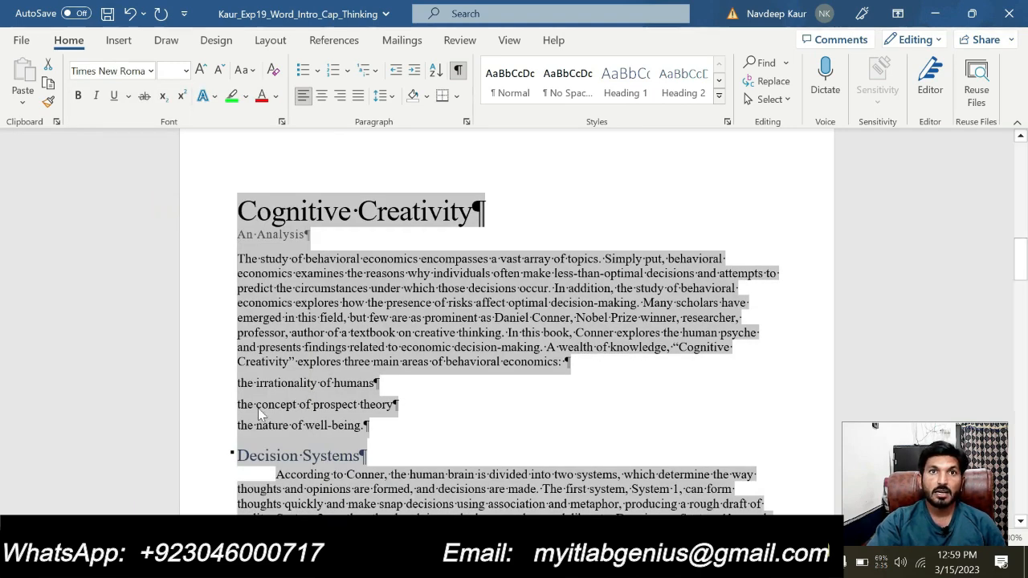
click(315, 376)
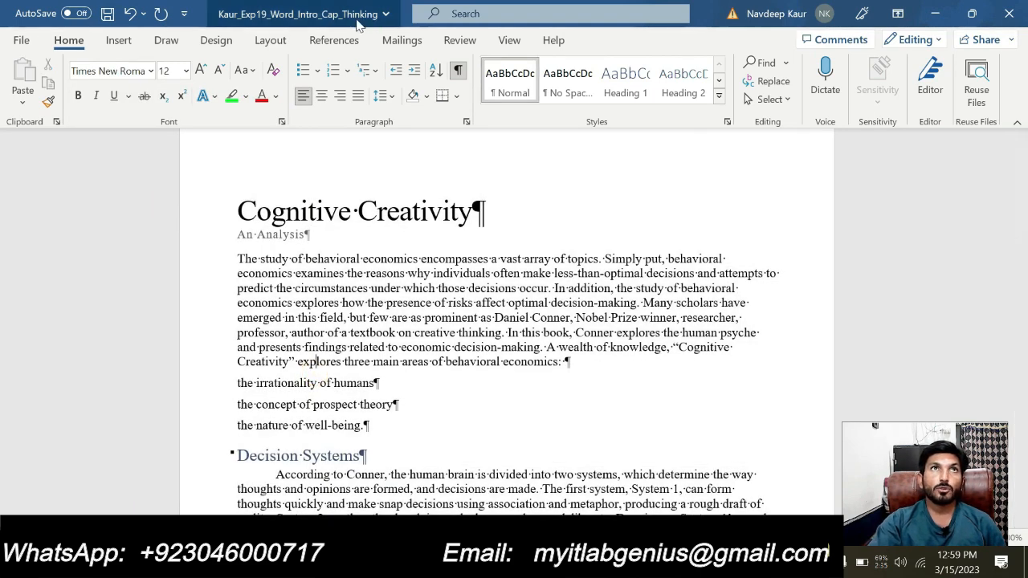
- Display the ruler in the report document
click(509, 40)
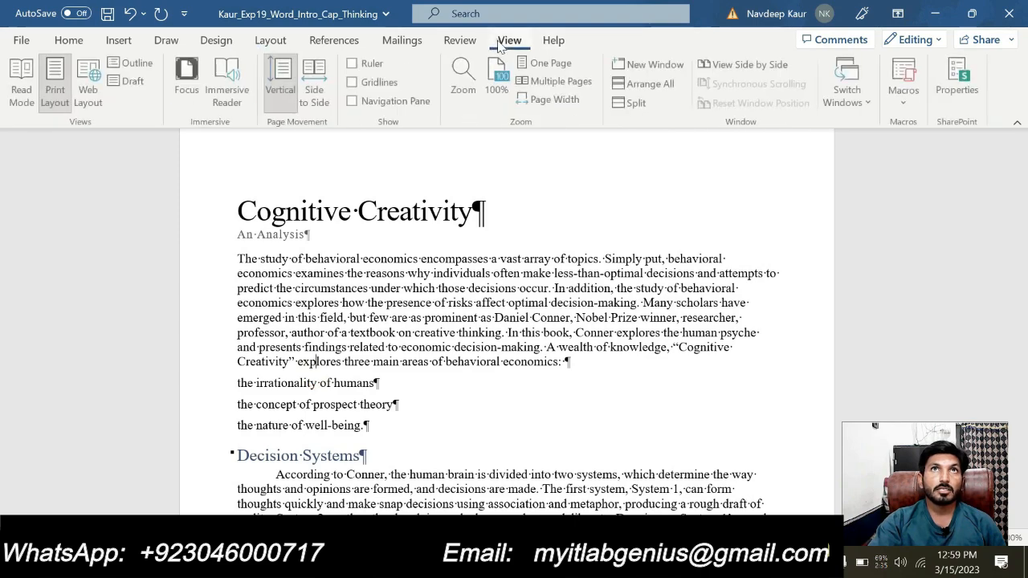
click(371, 64)
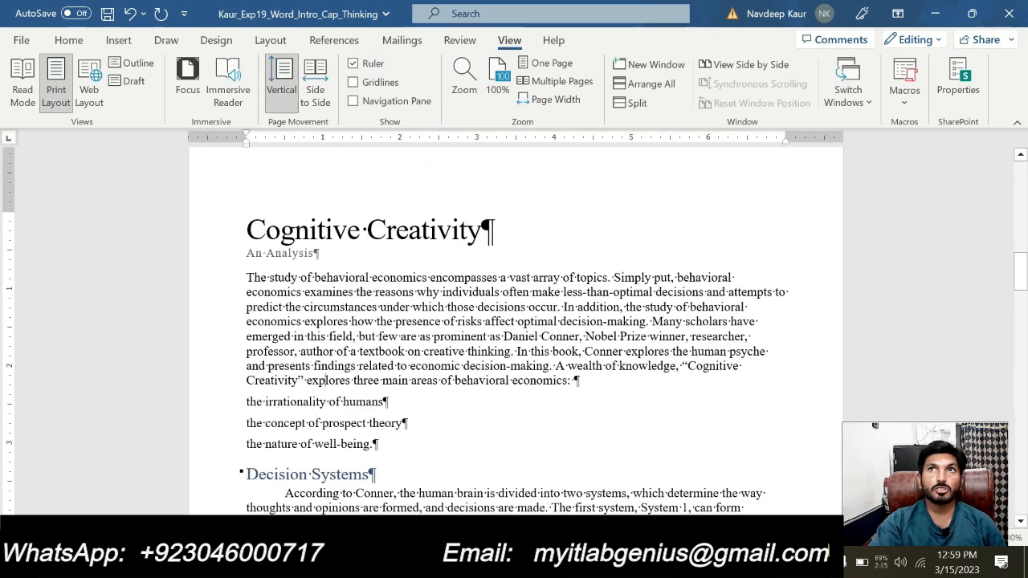
scroll(325, 227, down, 3)
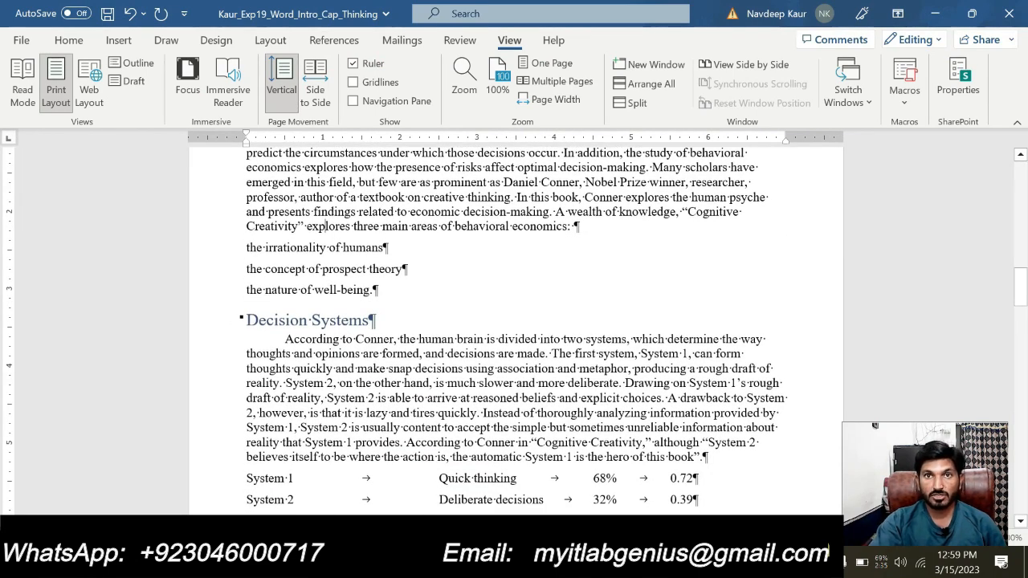
- Switch to the instructions document and remove the green highlight from the second paragraph of step 2
click(618, 563)
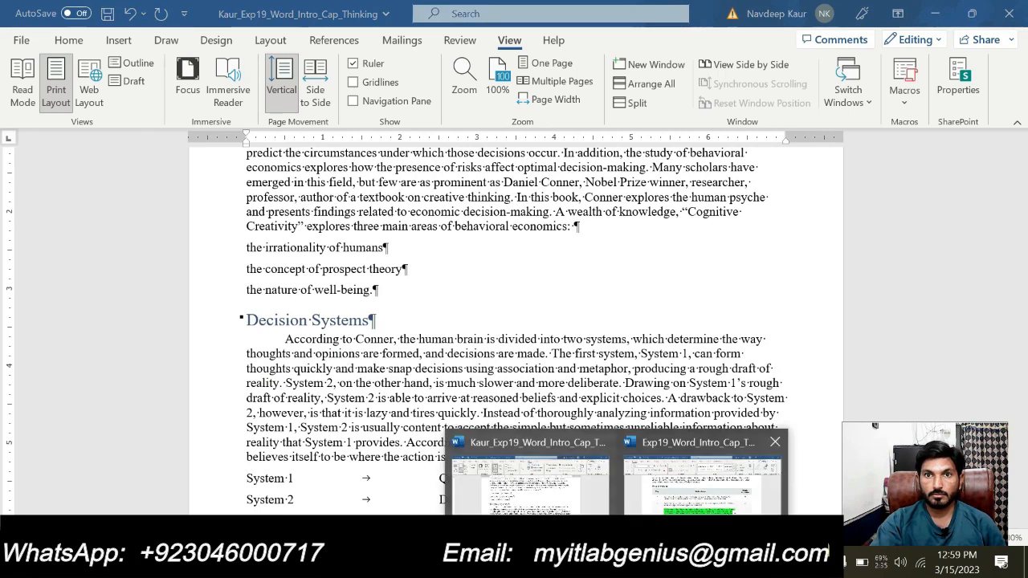
click(665, 505)
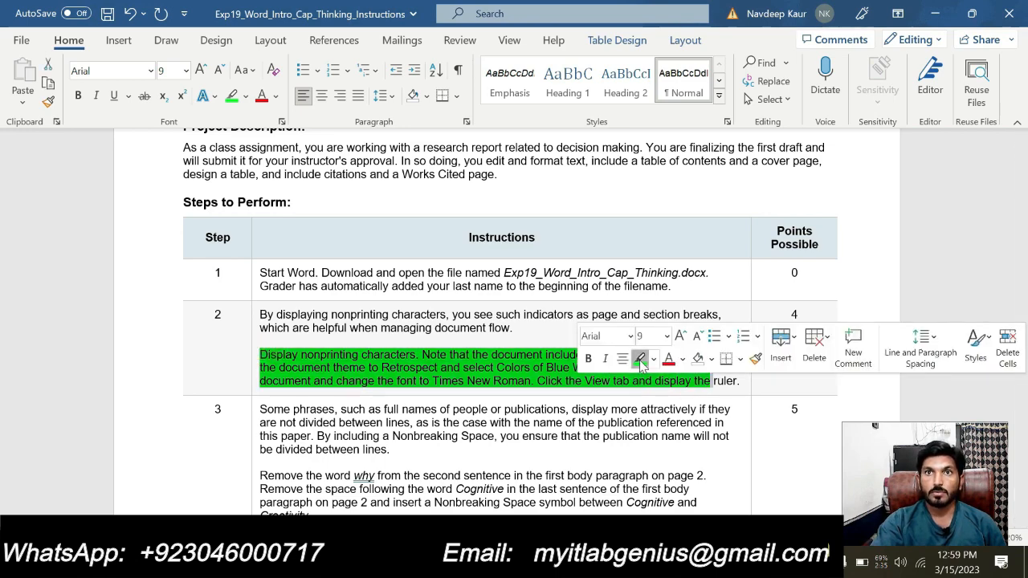
click(638, 357)
- Highlight the second paragraph of step 3, from "Remove the word why" to "Creativity.", in green and read it through
scroll(639, 357, down, 2)
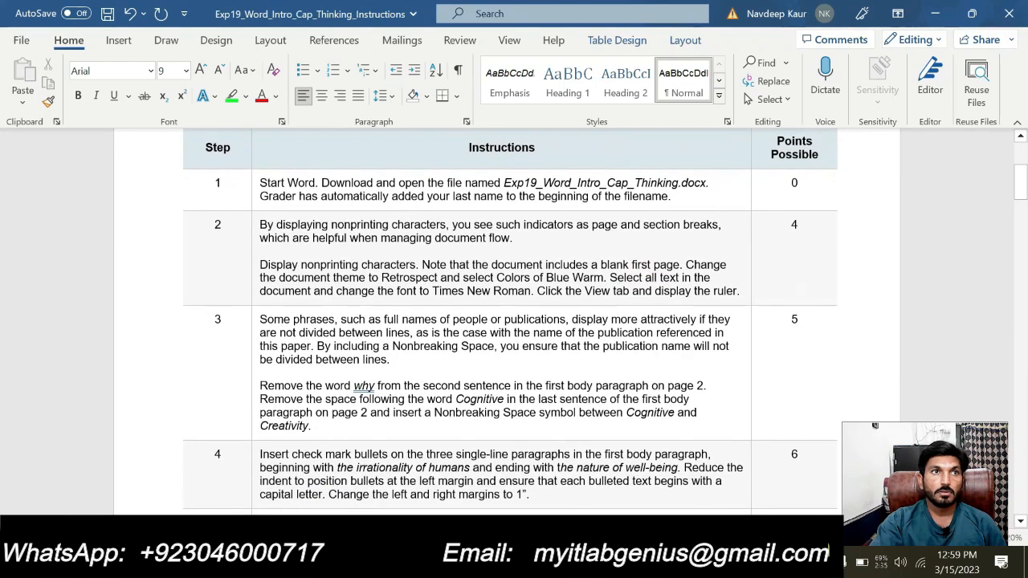
drag(260, 385, 311, 426)
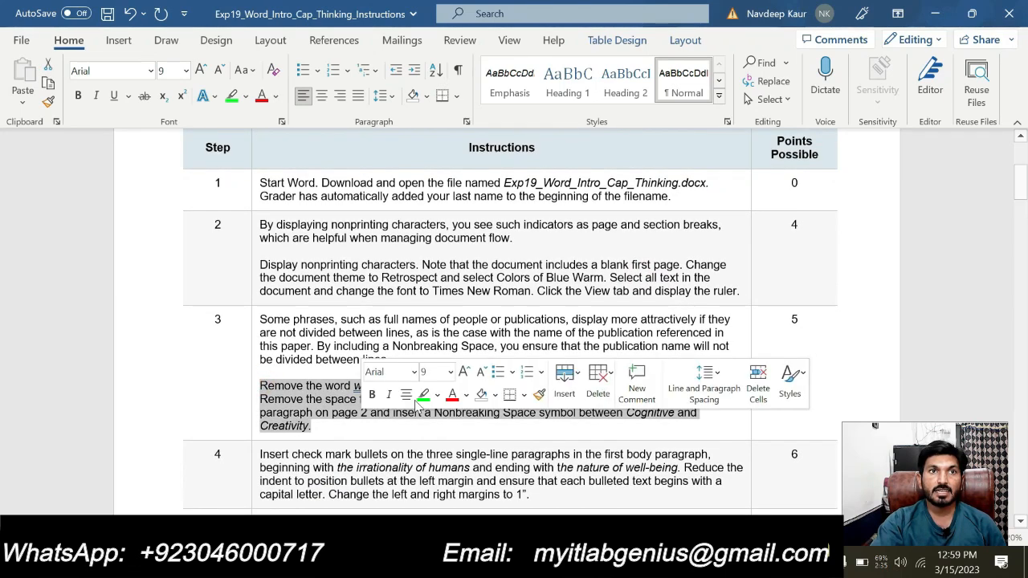
click(423, 394)
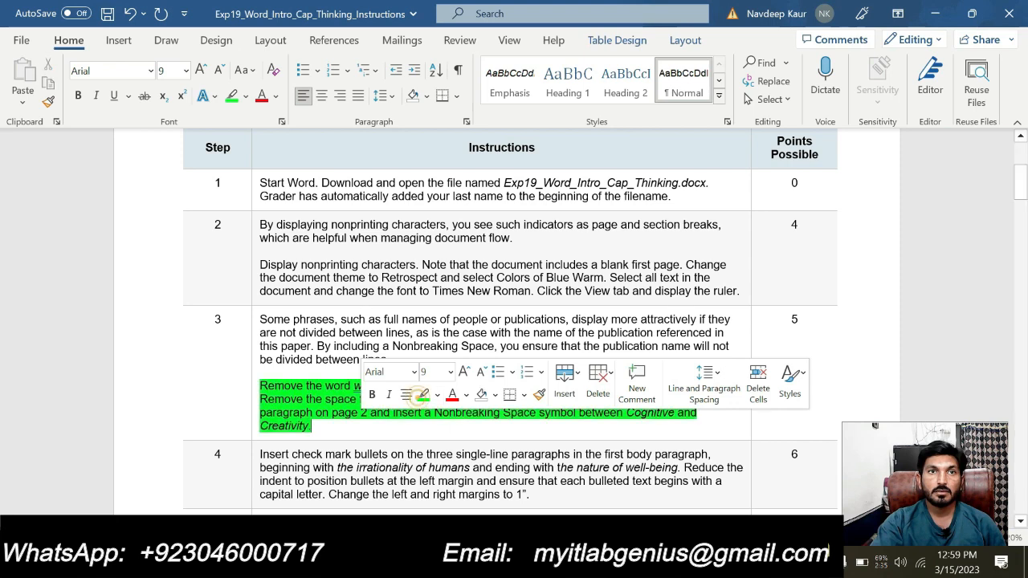
drag(453, 384, 619, 399)
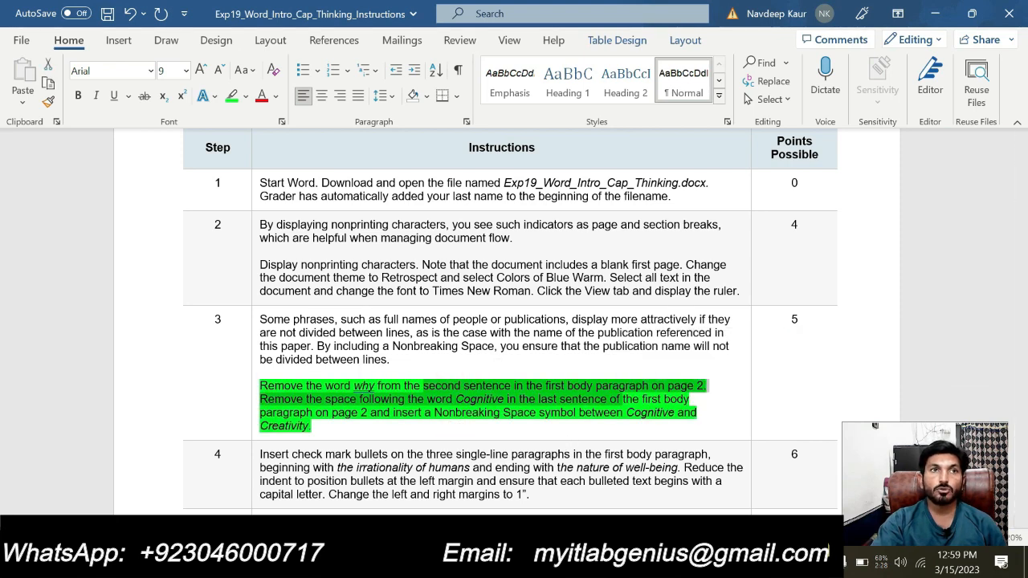
click(341, 422)
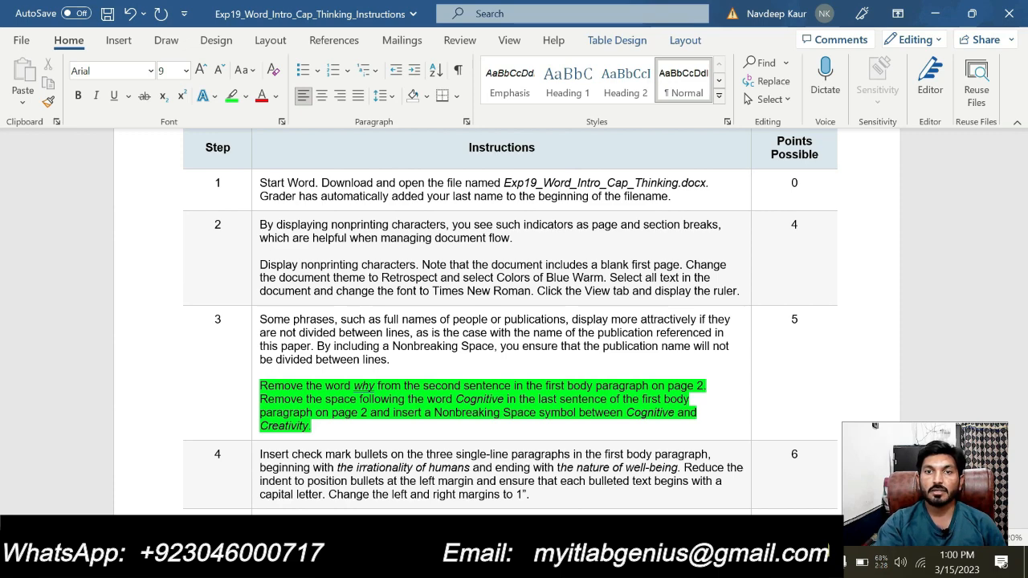
- Switch to the report document and delete the word "why" from the second sentence of the first body paragraph
mouse_move(558, 503)
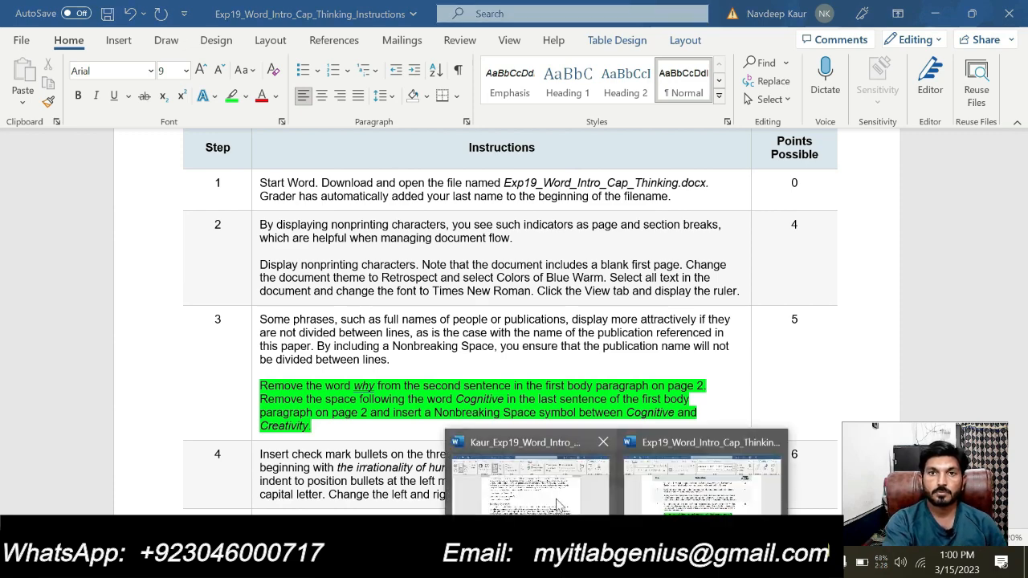
click(536, 479)
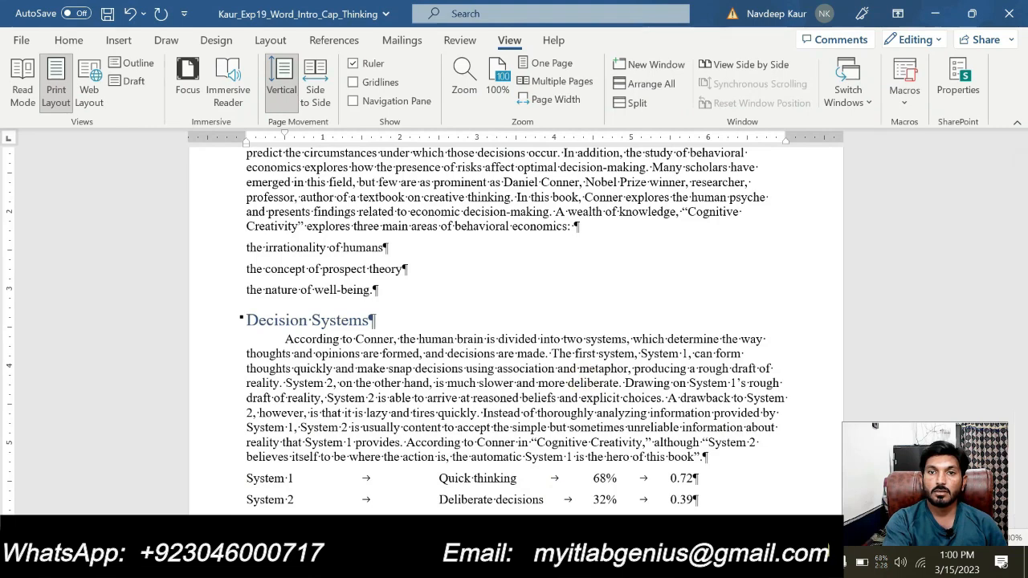
mouse_move(617, 561)
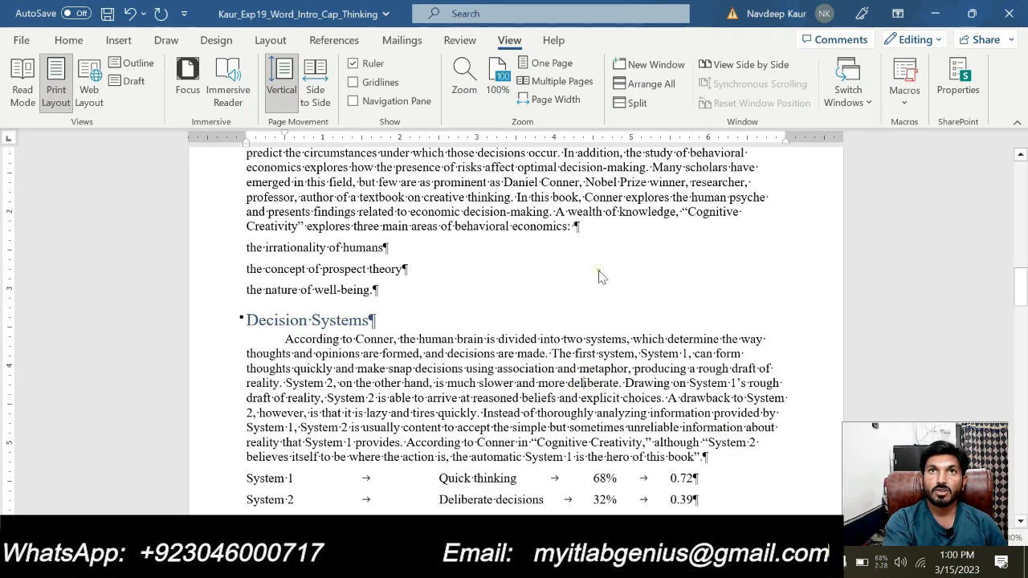
drag(1023, 292, 1024, 276)
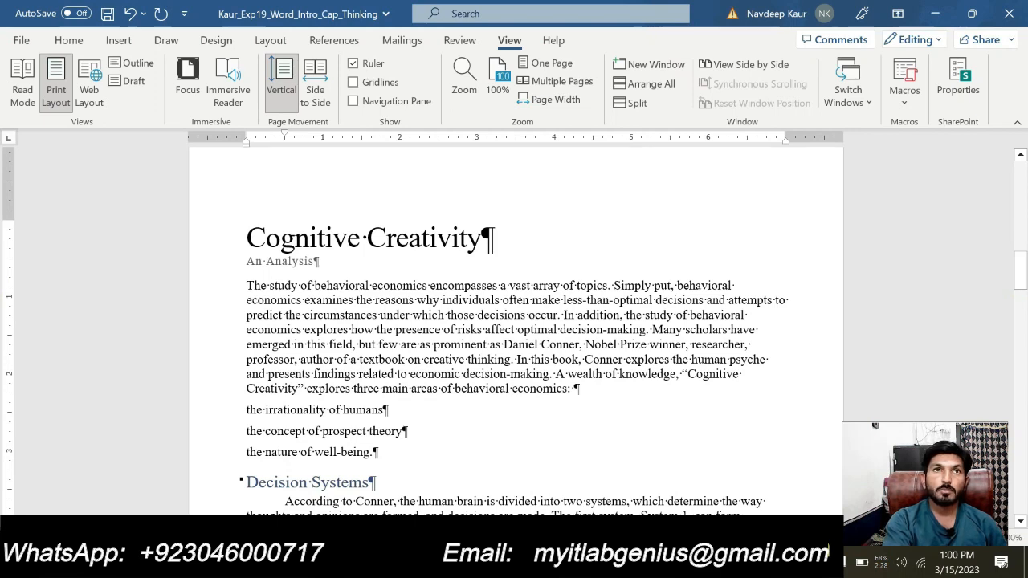
drag(375, 301, 437, 302)
click(436, 304)
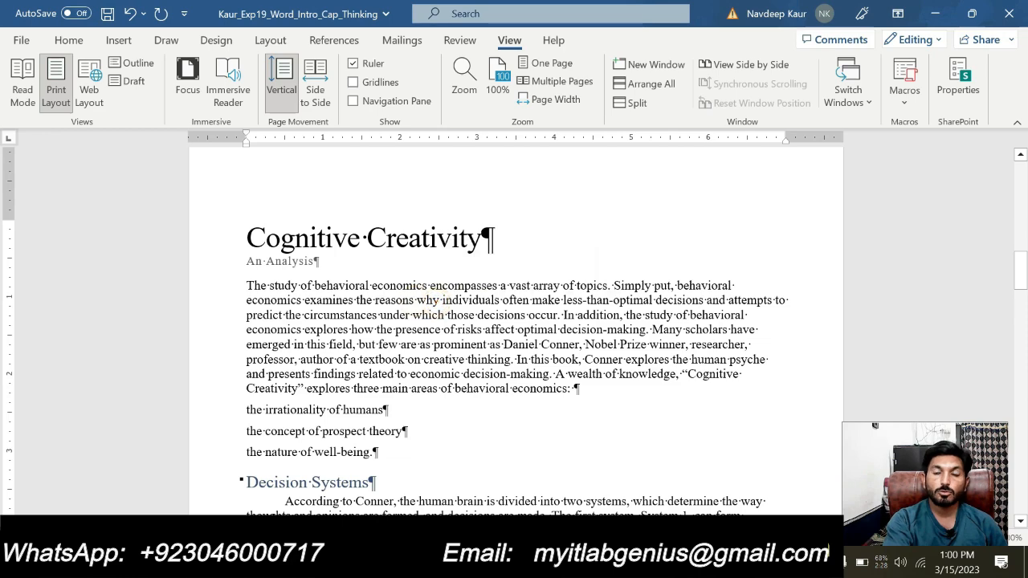
mouse_move(614, 566)
mouse_move(687, 466)
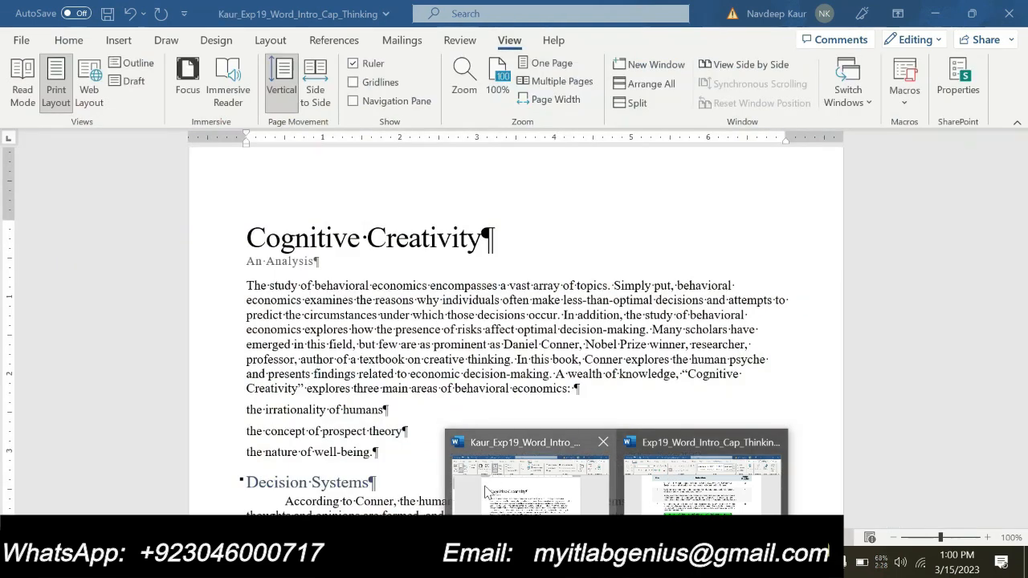
click(483, 486)
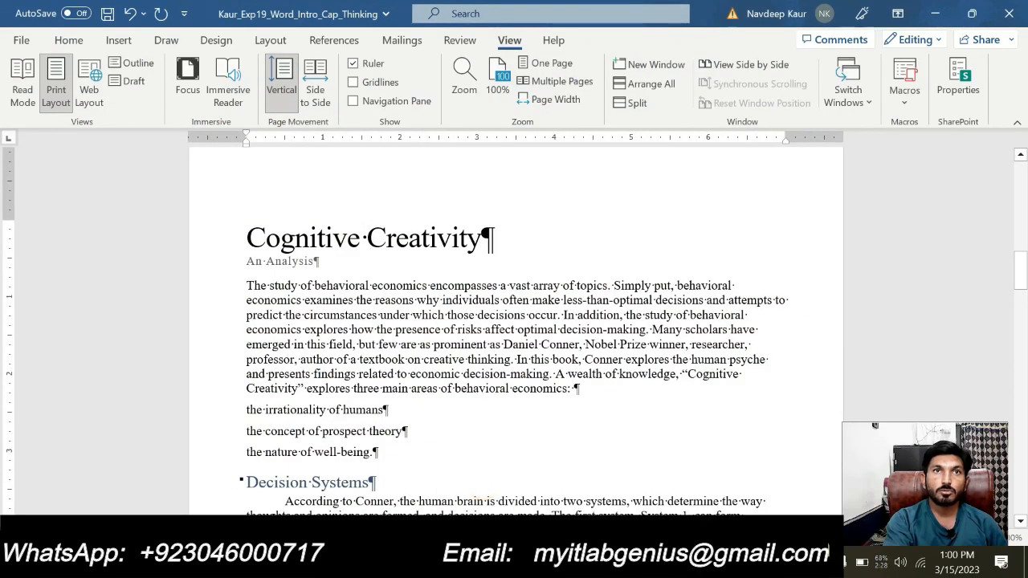
key(BackSpace)
key(BackSpace)
key(BackSpace)
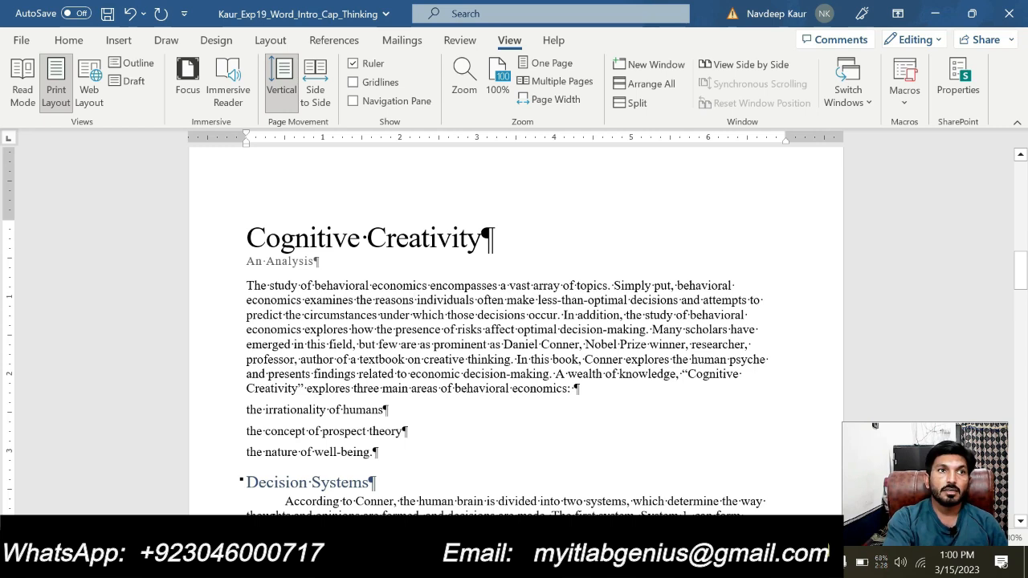
- Place the insertion point before "Creativity" in the paragraph's last sentence, recheck the Nonbreaking Space instruction in step 3, and return to the report
click(249, 387)
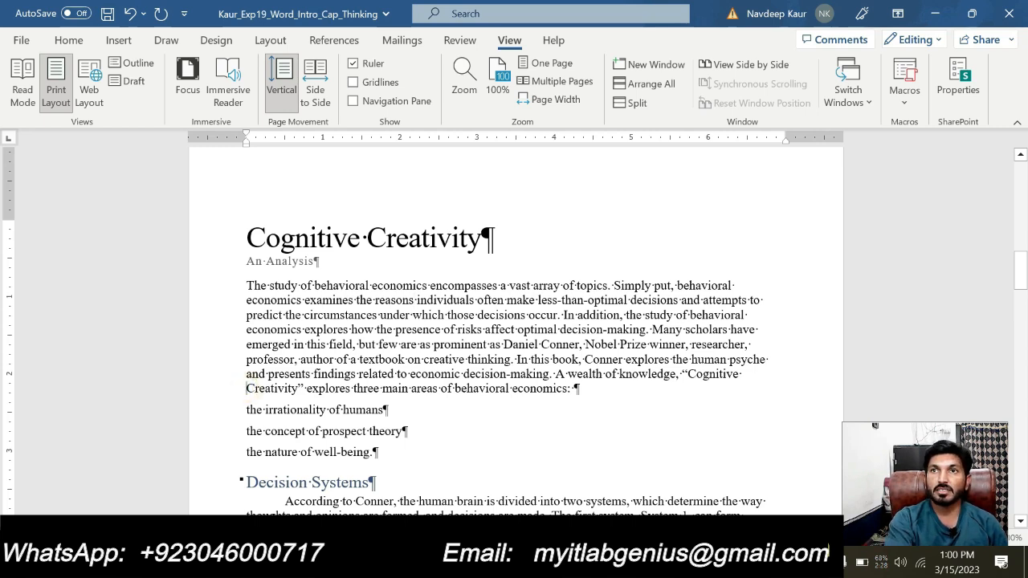
click(742, 374)
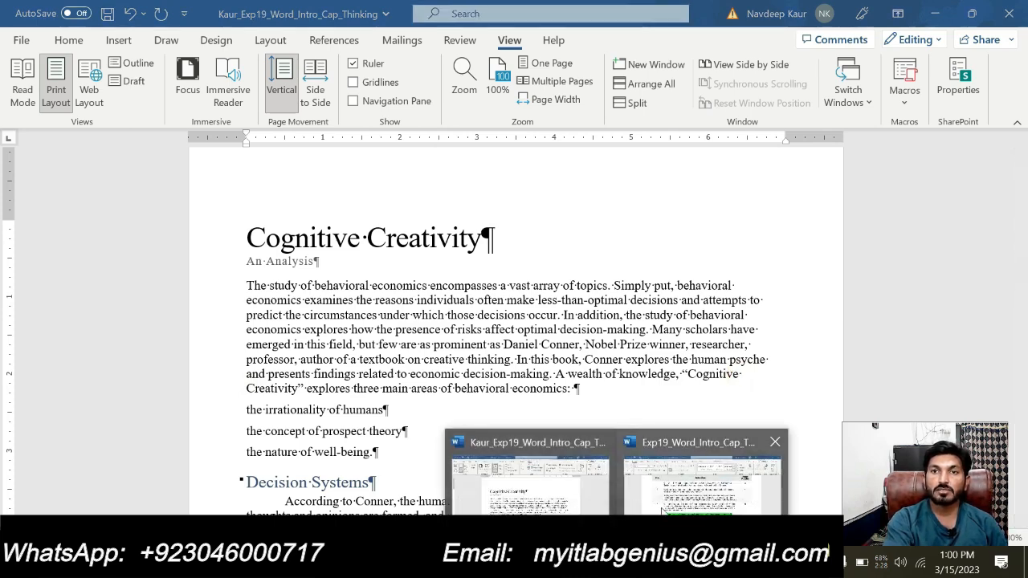
click(659, 505)
drag(435, 415, 576, 413)
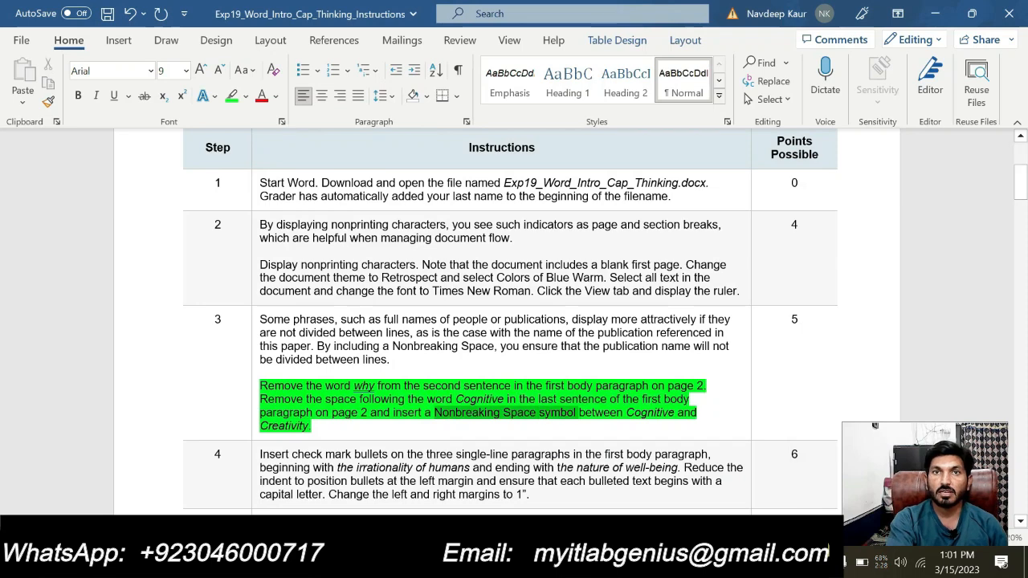
mouse_move(619, 562)
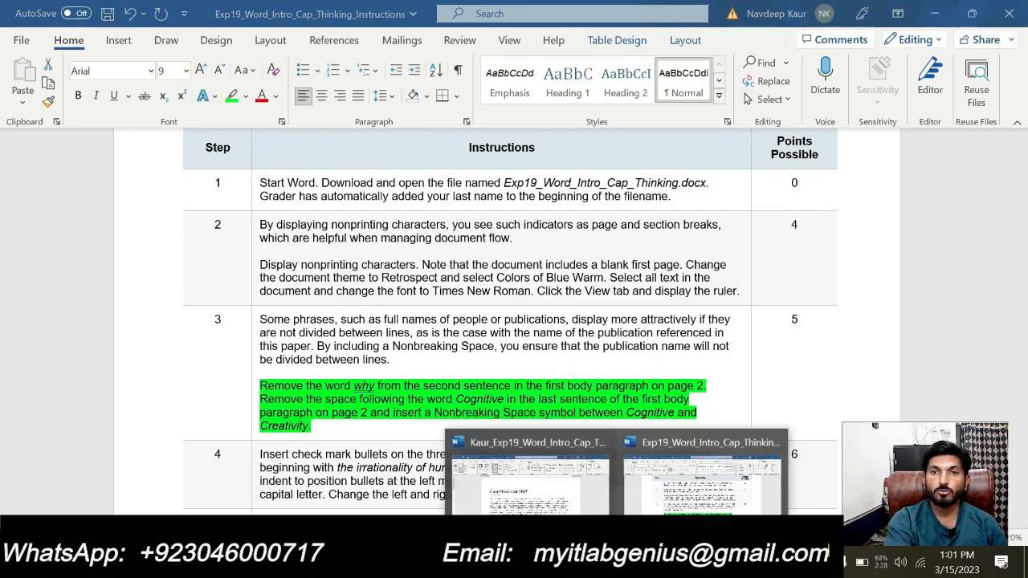
click(584, 492)
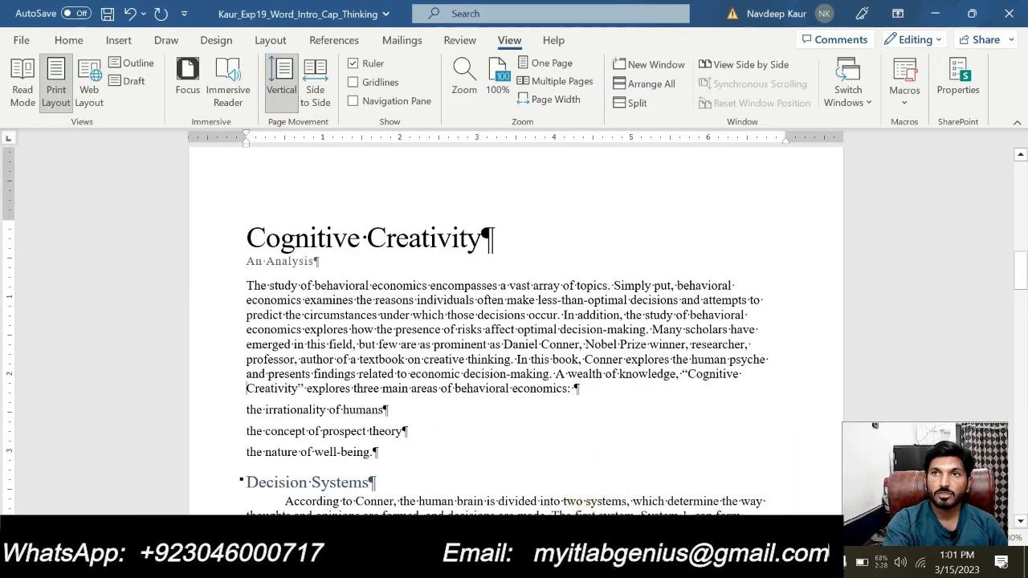
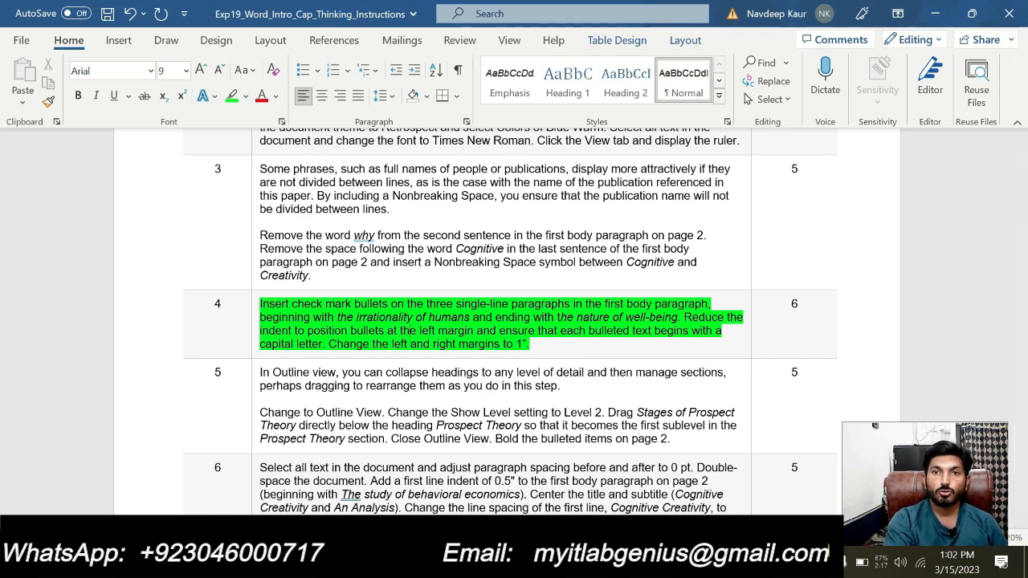
- In the report, apply check mark bullets to the three single-line paragraphs from "the irrationality of humans" to "the nature of well-being."
mouse_move(617, 566)
click(607, 492)
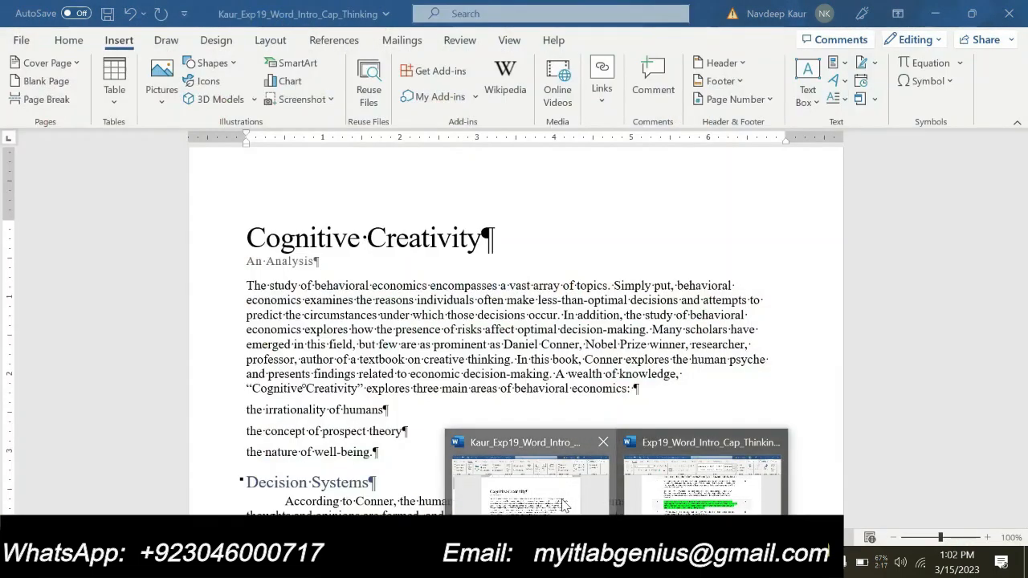
drag(376, 453, 250, 410)
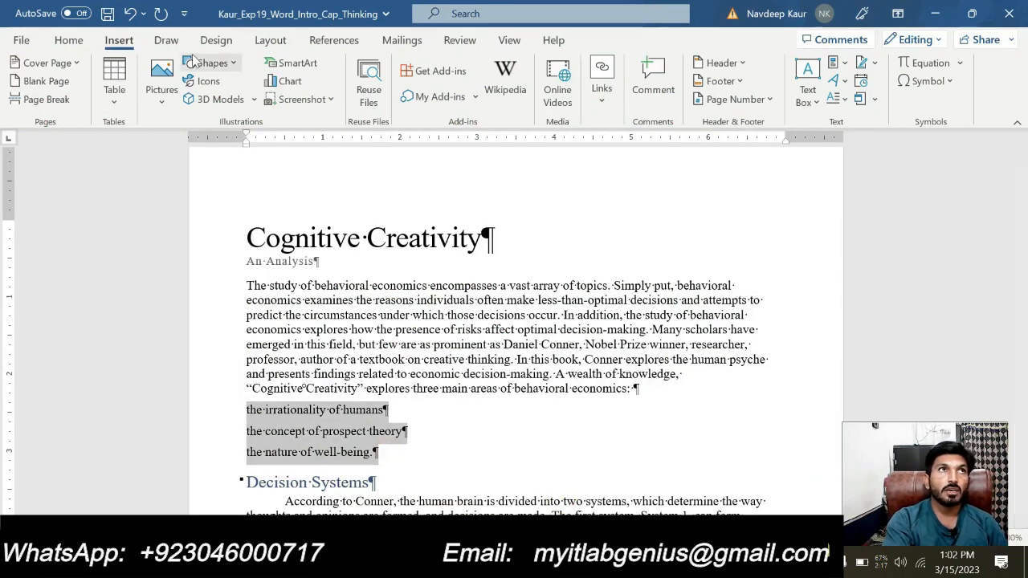
click(62, 42)
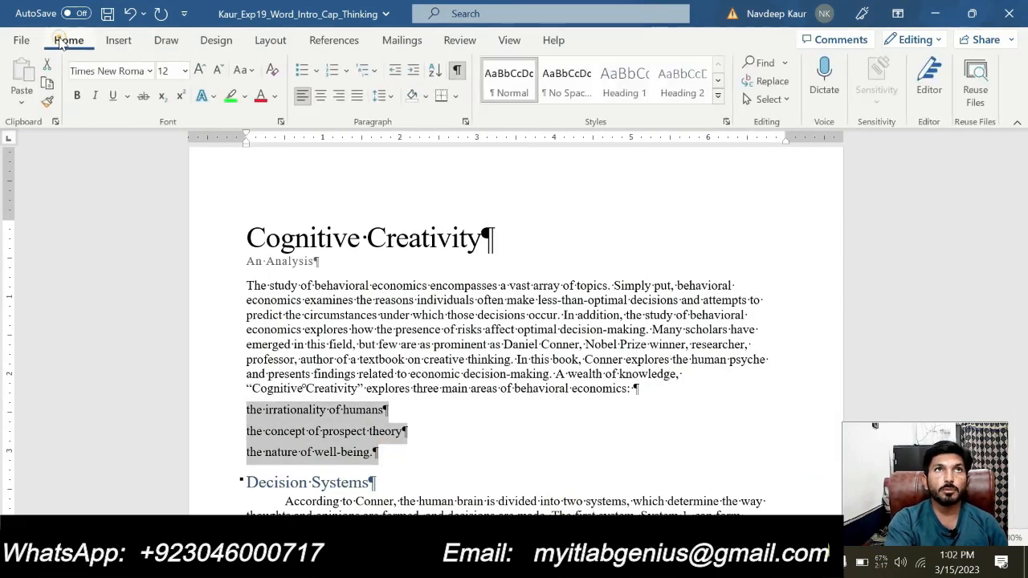
click(318, 71)
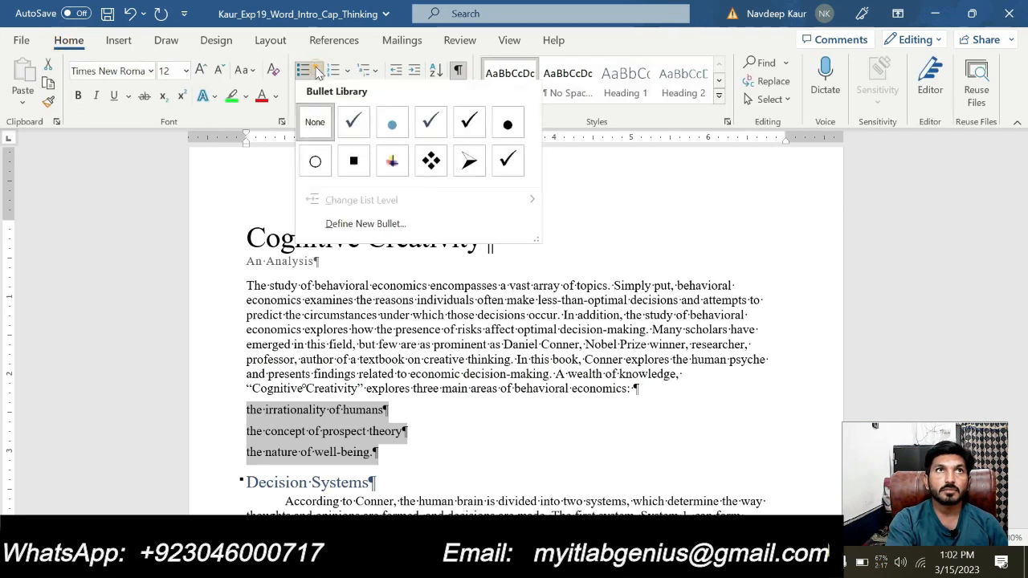
click(474, 127)
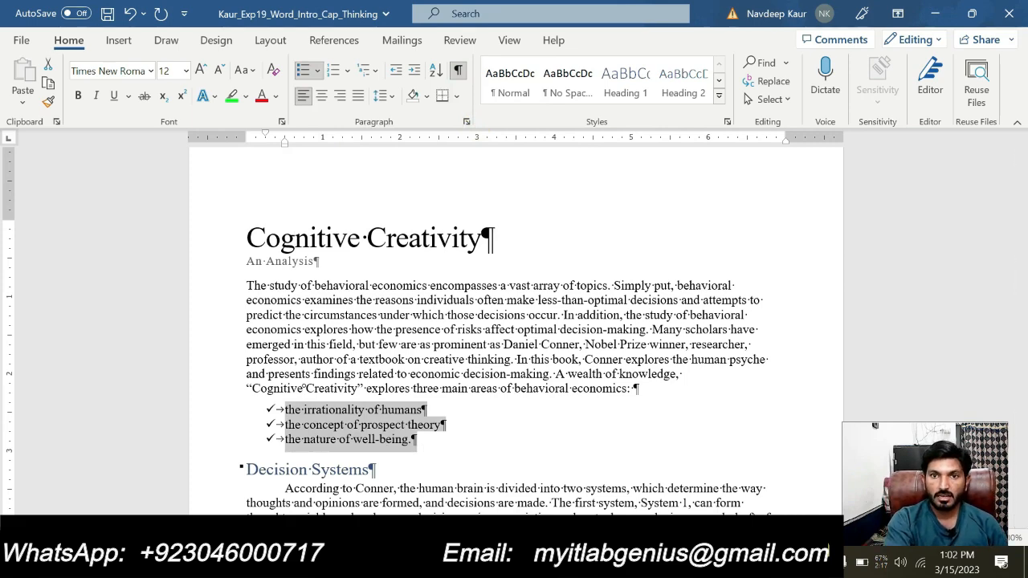
- Recheck step 4 in the instructions document and decrease the three bulleted items' indent to position the bullets at the left margin
click(617, 562)
click(663, 500)
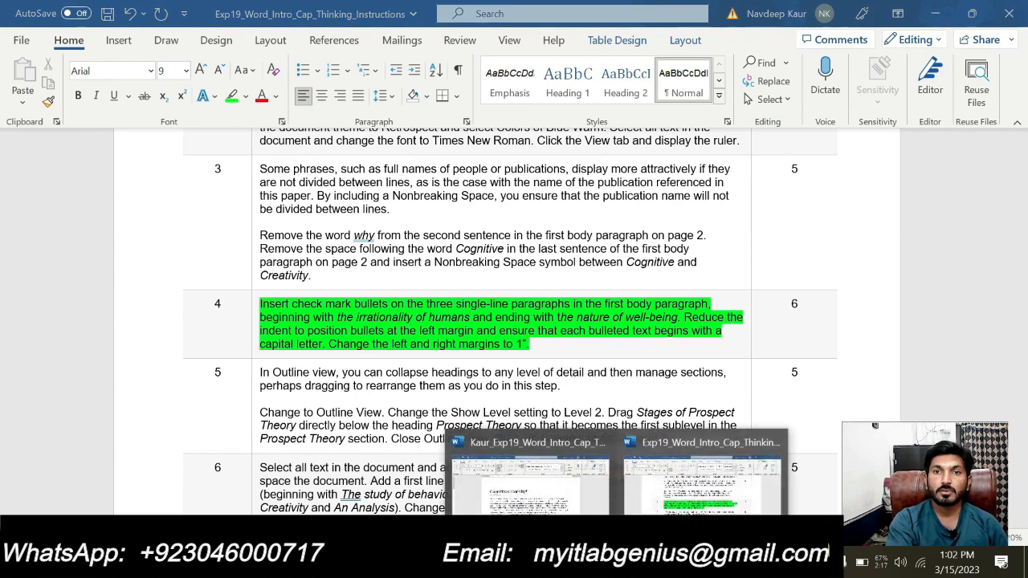
click(584, 494)
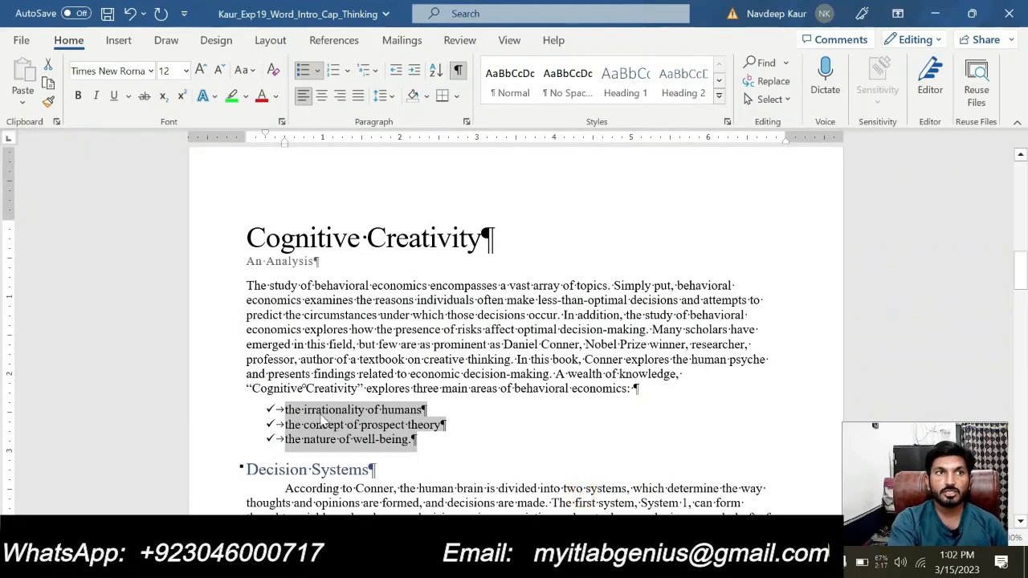
click(395, 74)
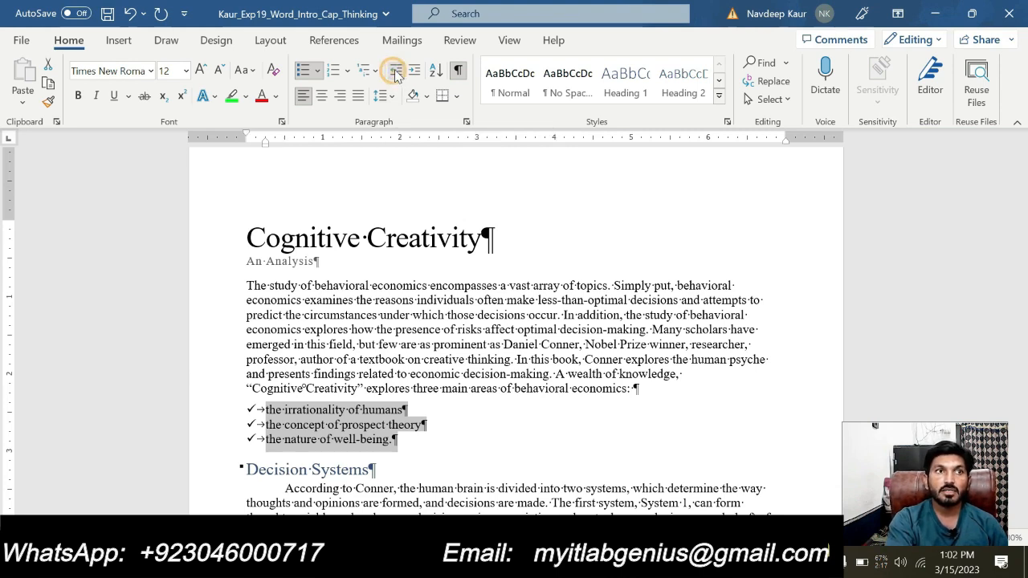
- Capitalize the first letter of the first bulleted item so it reads "The irrationality of humans"
click(269, 412)
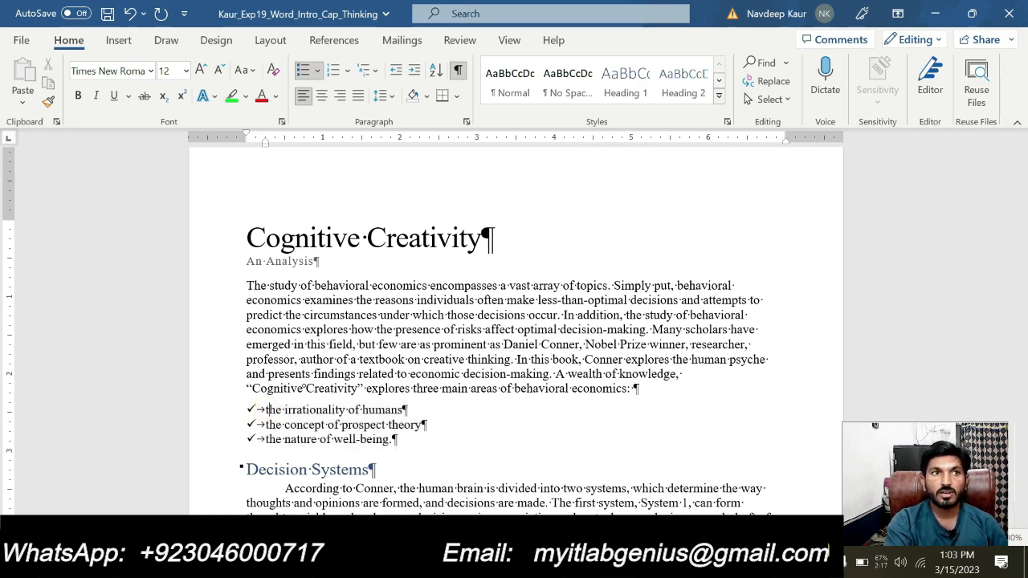
key(BackSpace)
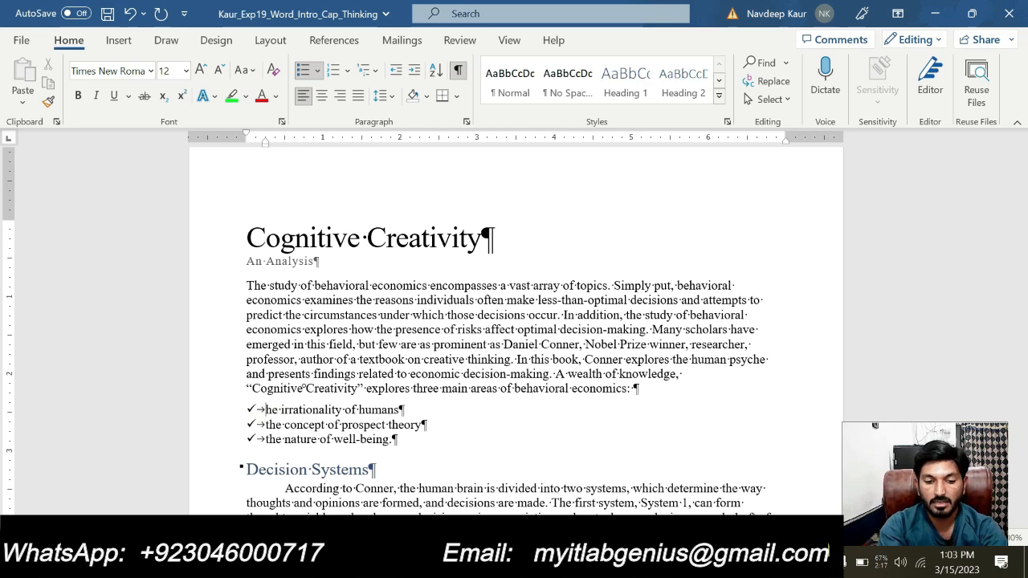
text(T)
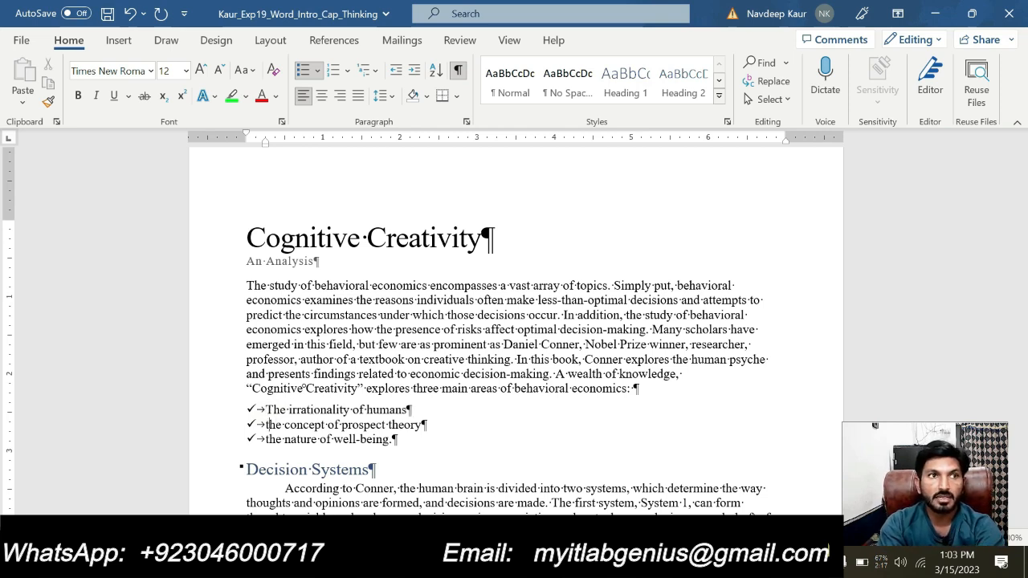
- Capitalize the first letter of the second and third bulleted items so they read "The concept of prospect theory" and "The nature of well-being."
click(269, 425)
key(BackSpace)
text(T)
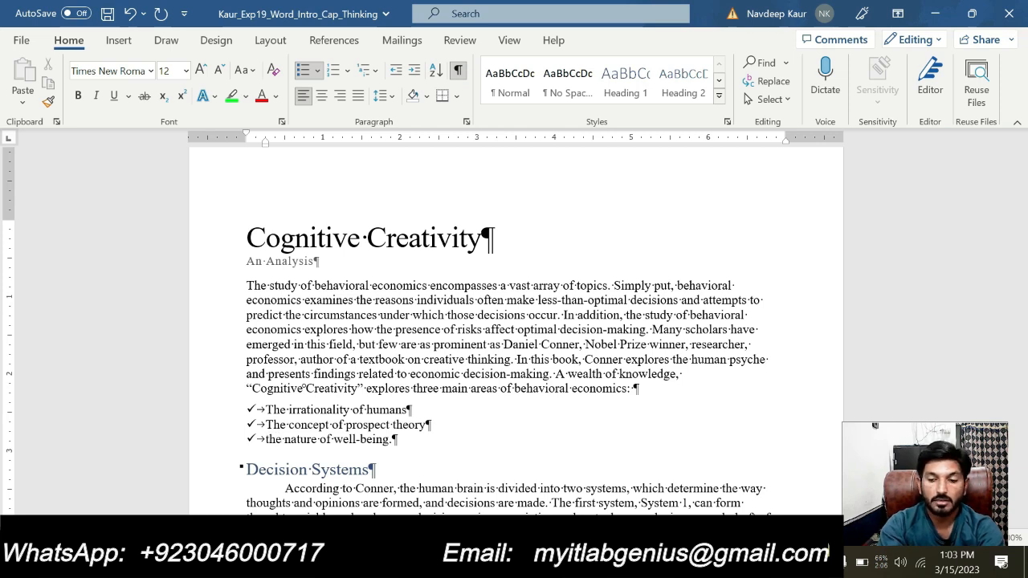
key(BackSpace)
text(T)
- Recheck the margin requirement in step 4 of the instructions document and return to the report
mouse_move(576, 562)
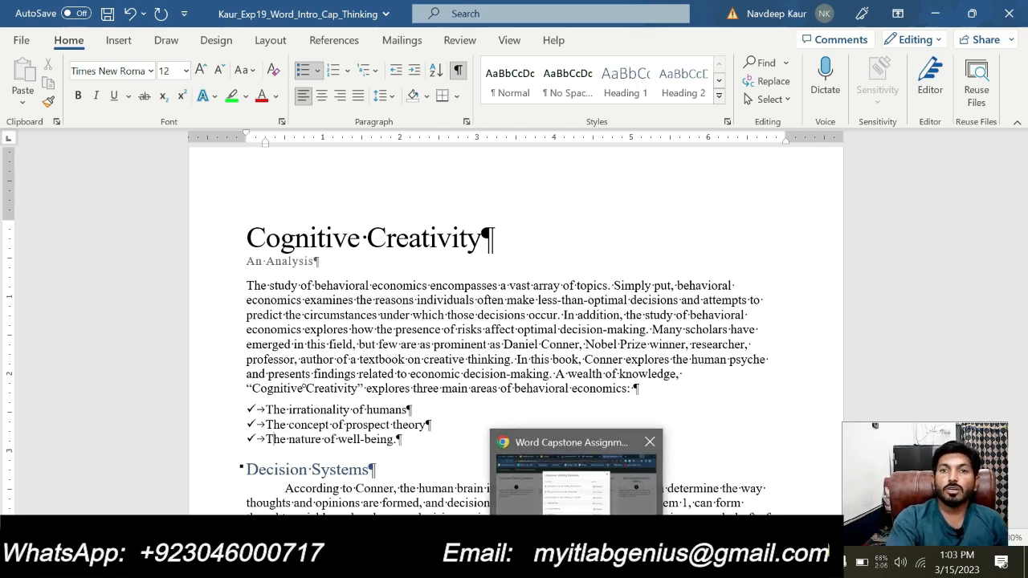
mouse_move(611, 562)
click(679, 508)
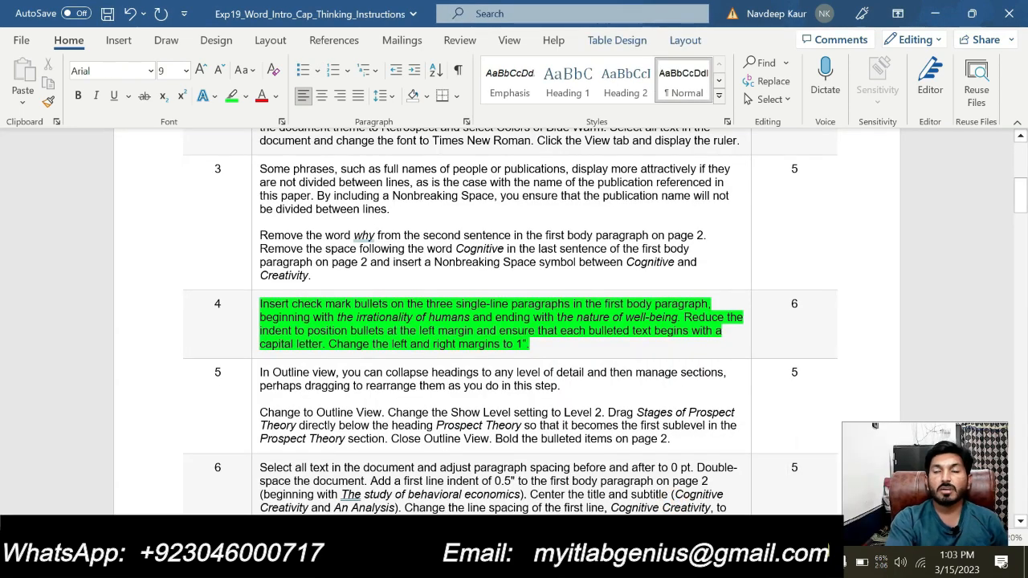
mouse_move(610, 563)
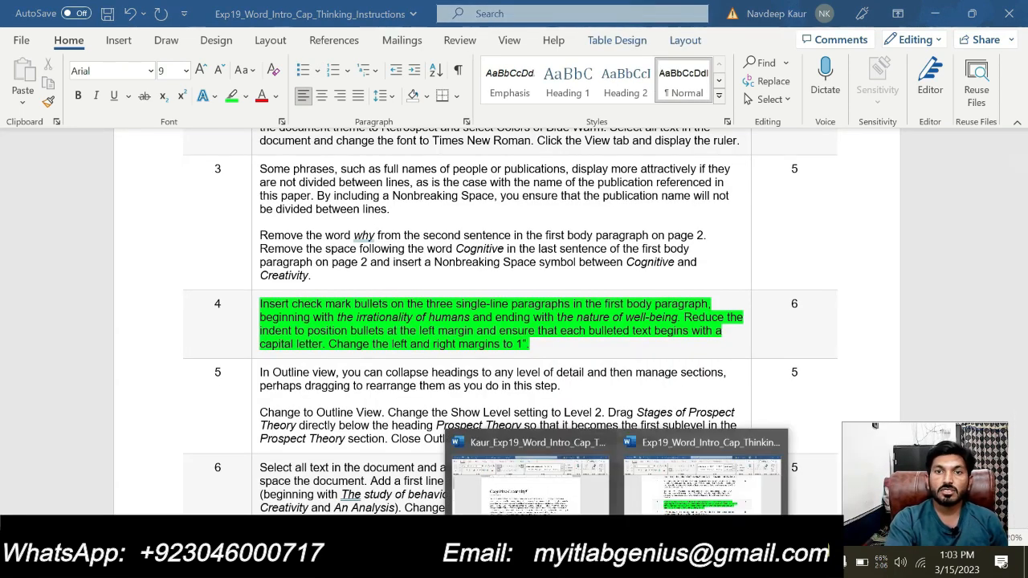
click(558, 491)
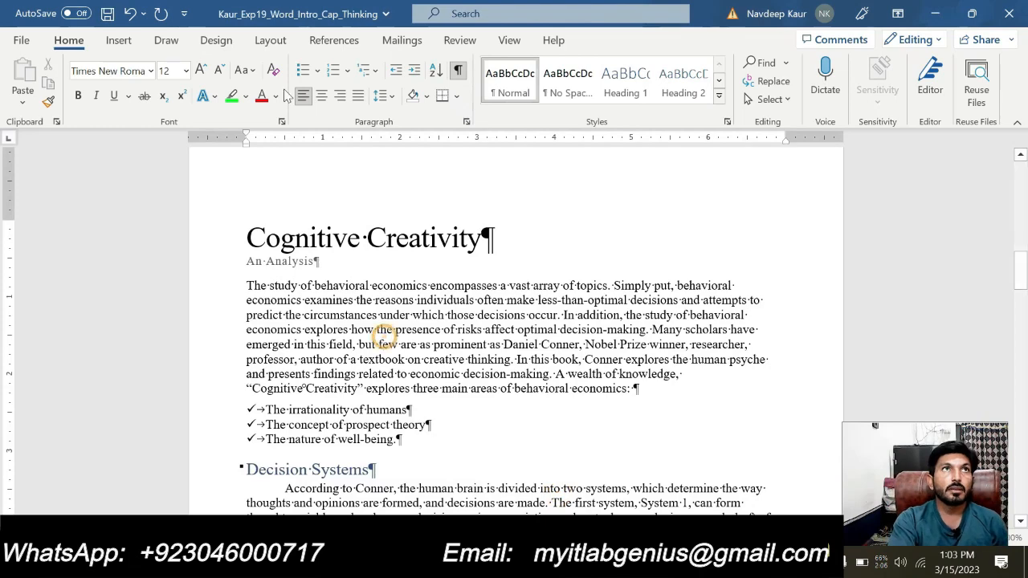
- Set the report's left and right page margins to 1" for the whole document and save the file
click(271, 41)
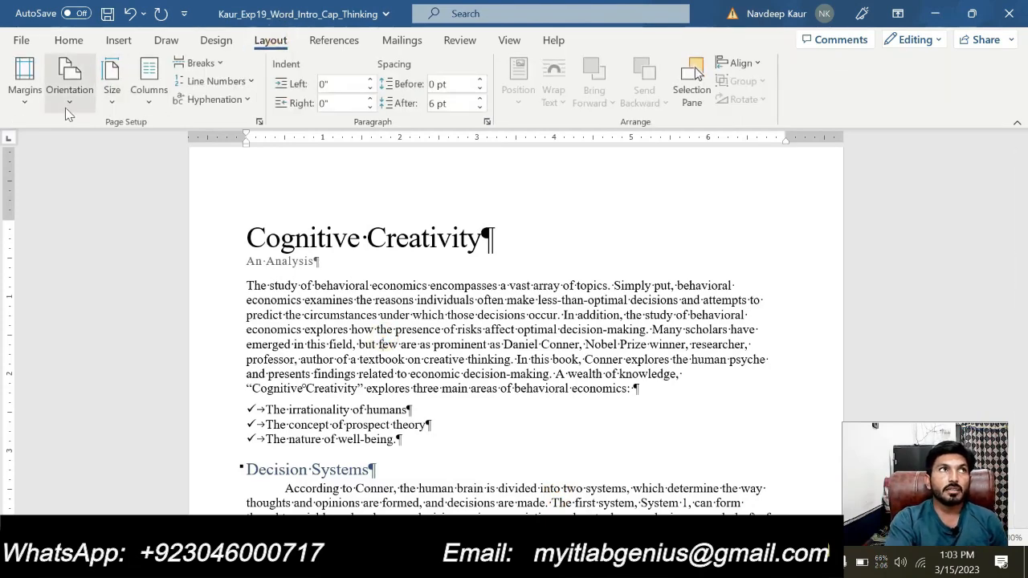
click(27, 103)
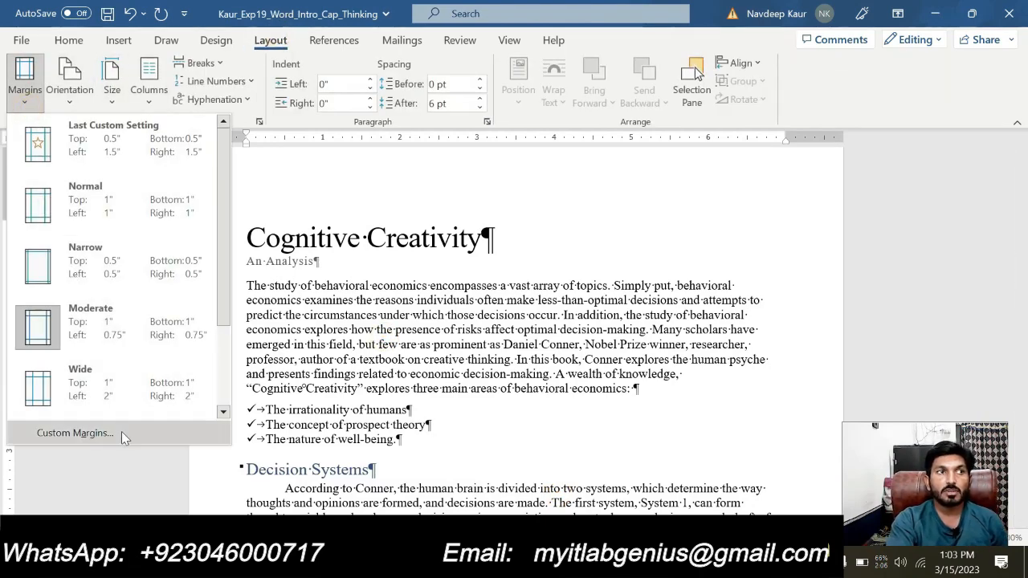
click(75, 433)
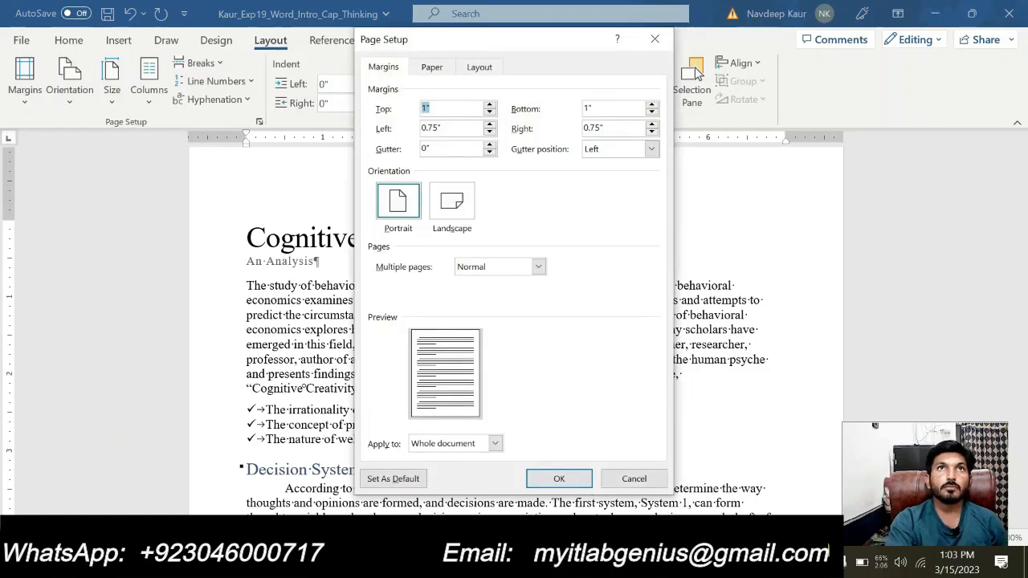
click(489, 124)
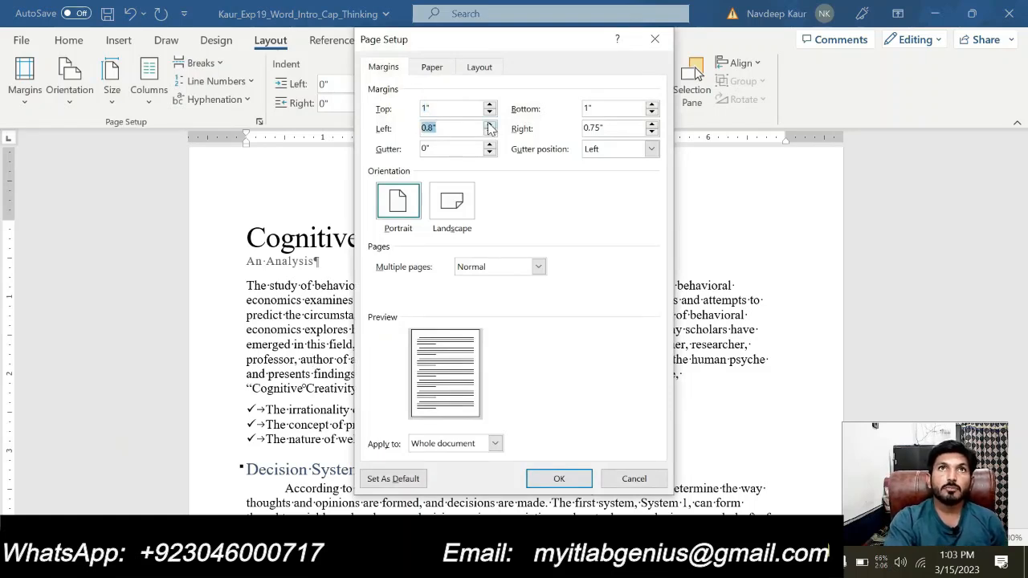
click(490, 125)
click(490, 125)
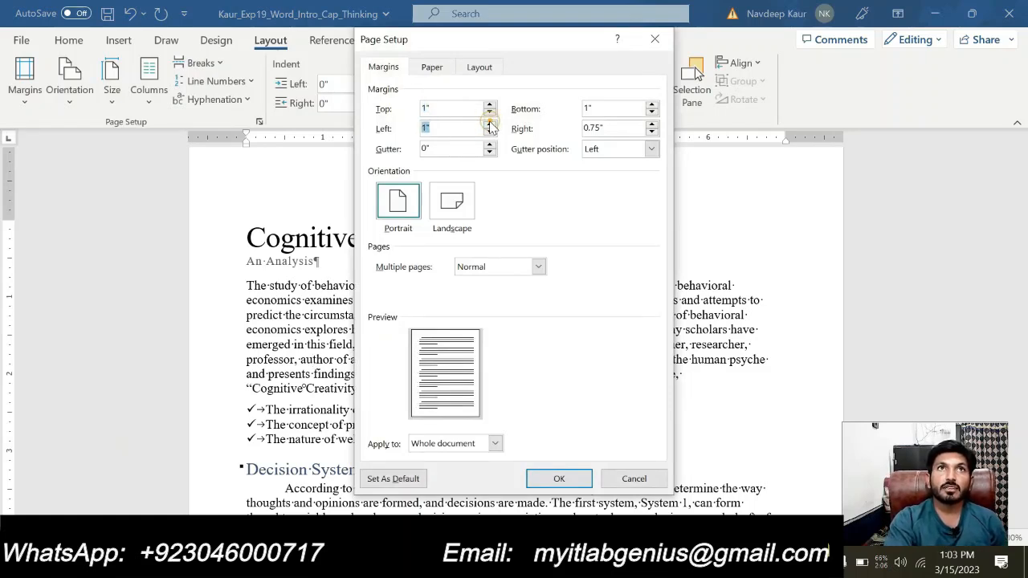
click(654, 125)
click(654, 125)
click(654, 125)
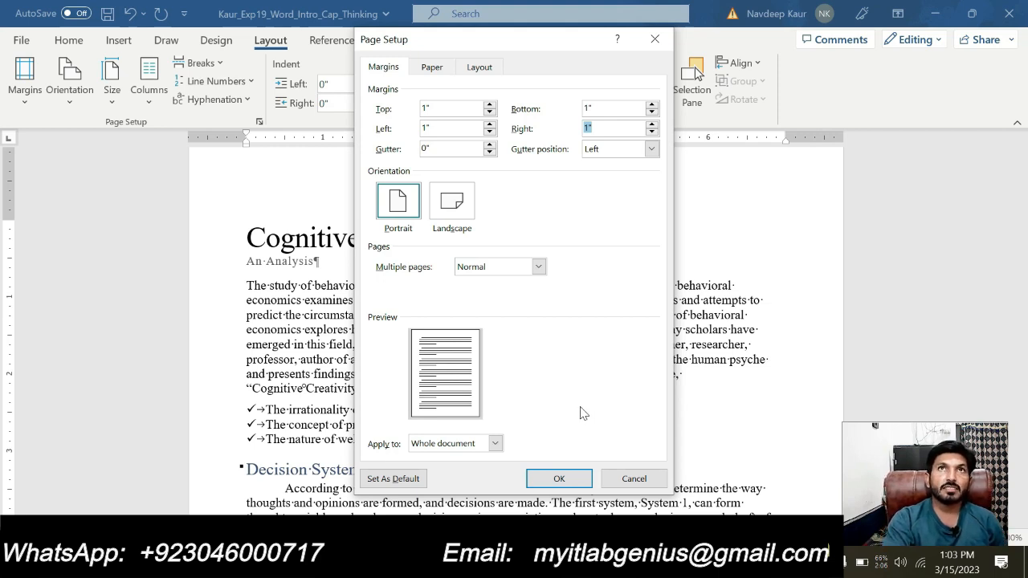
click(554, 480)
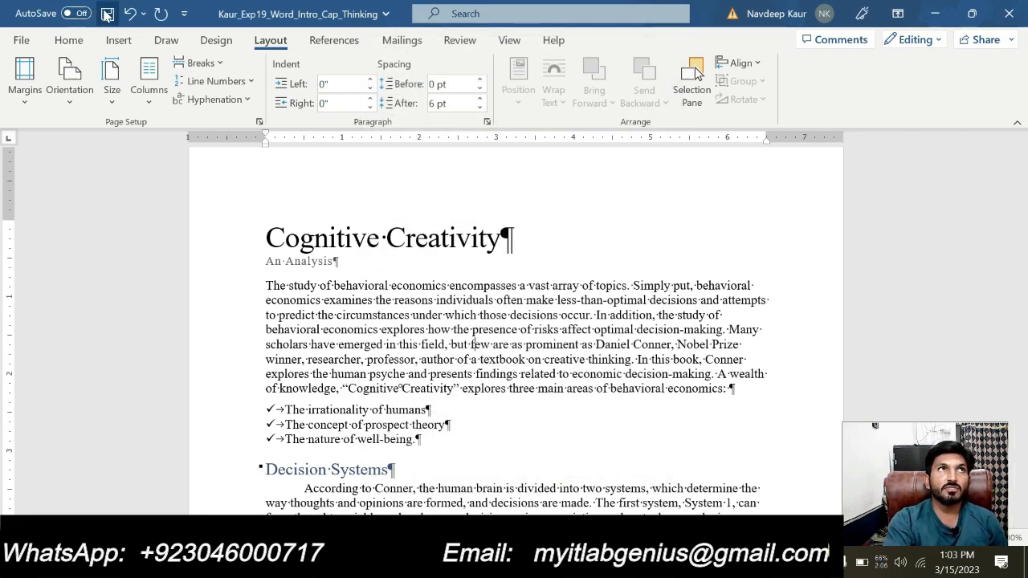
click(107, 14)
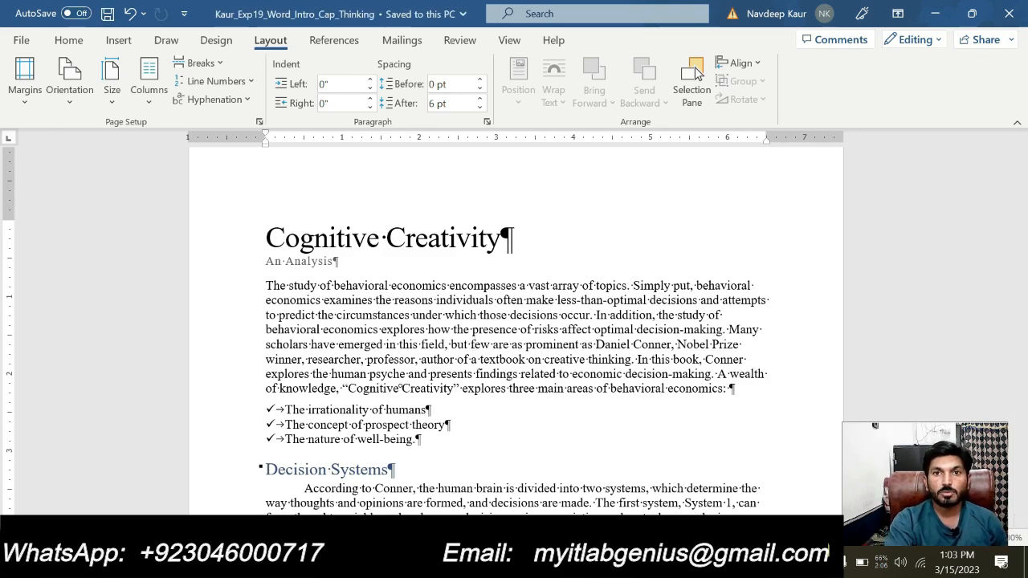
- Switch to the instructions document and remove the green highlight from the step 4 text
mouse_move(618, 562)
click(691, 496)
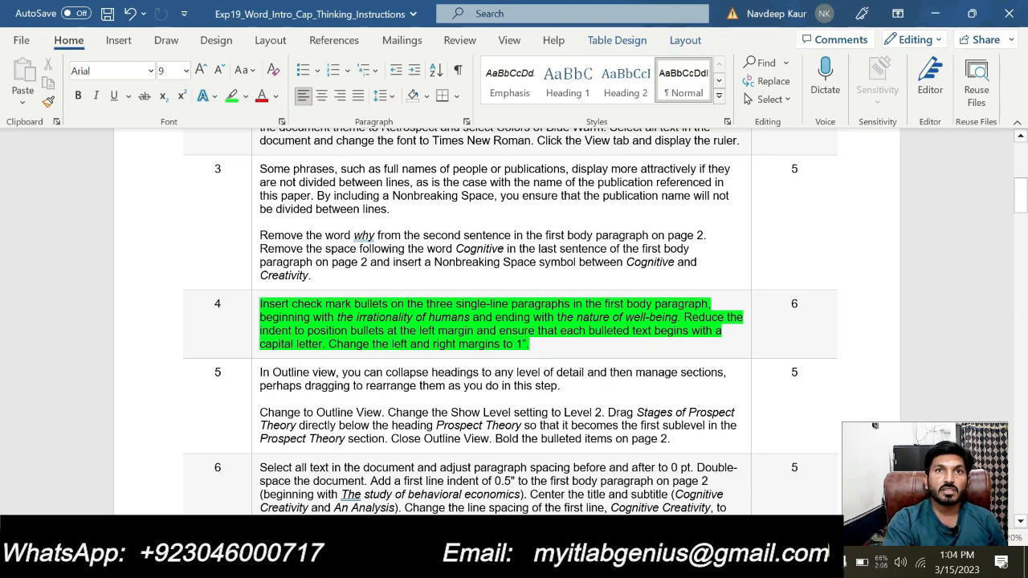
drag(530, 346, 316, 307)
click(340, 279)
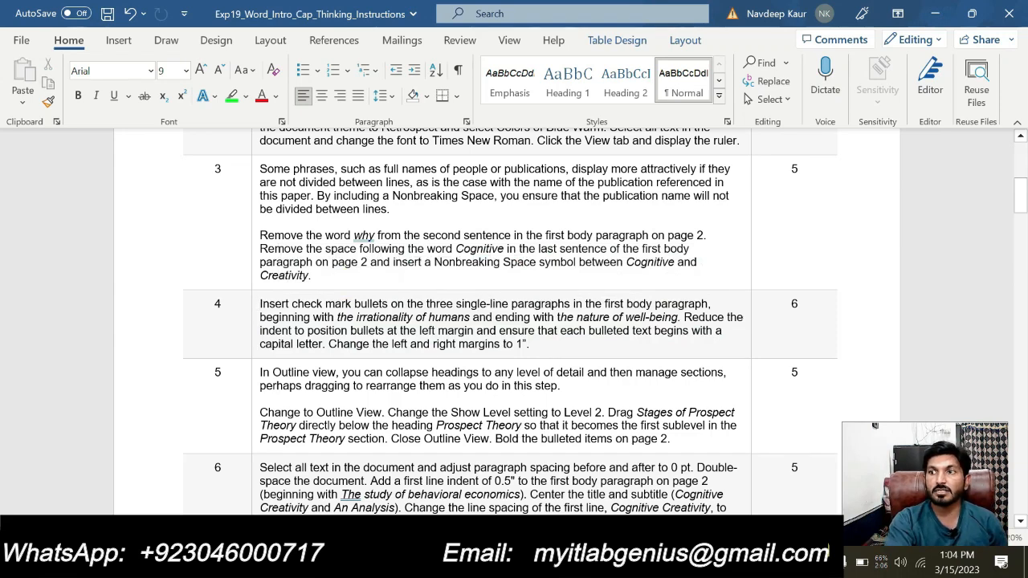
- Highlight step 5's second paragraph in green, from "Change to Outline View" to "Bold the bulleted items on page 2."
drag(260, 372, 381, 450)
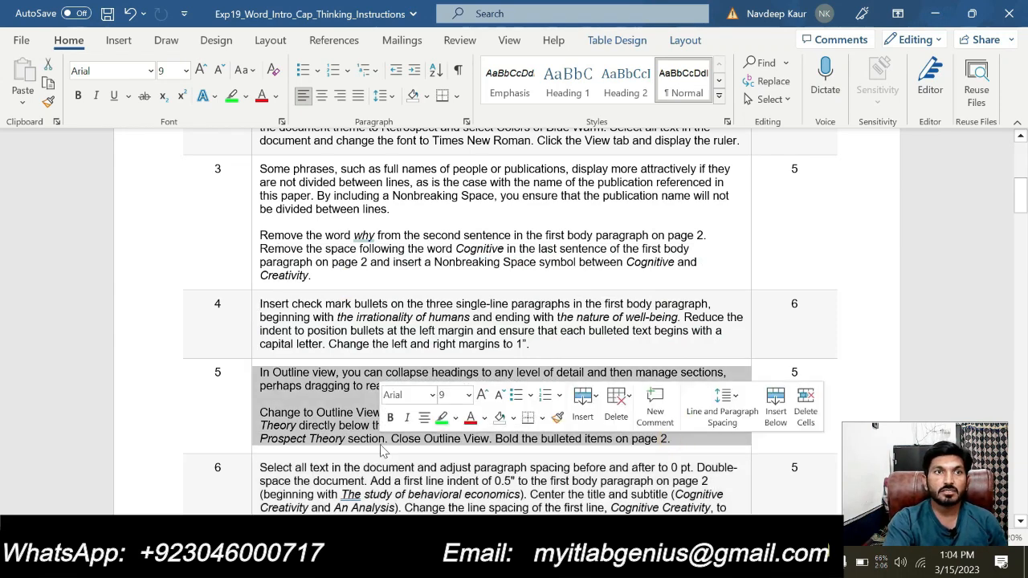
click(285, 429)
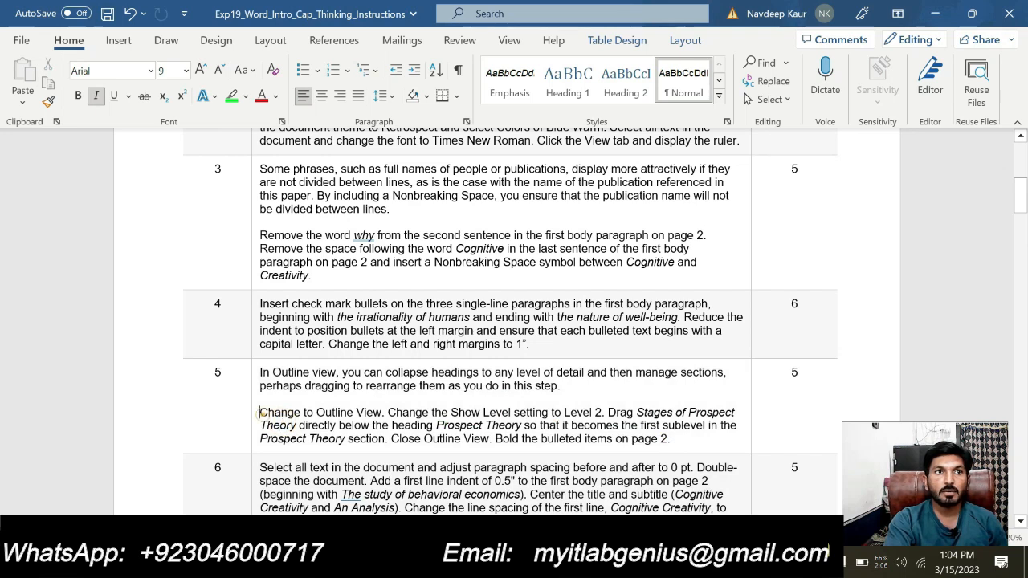
drag(259, 412, 671, 439)
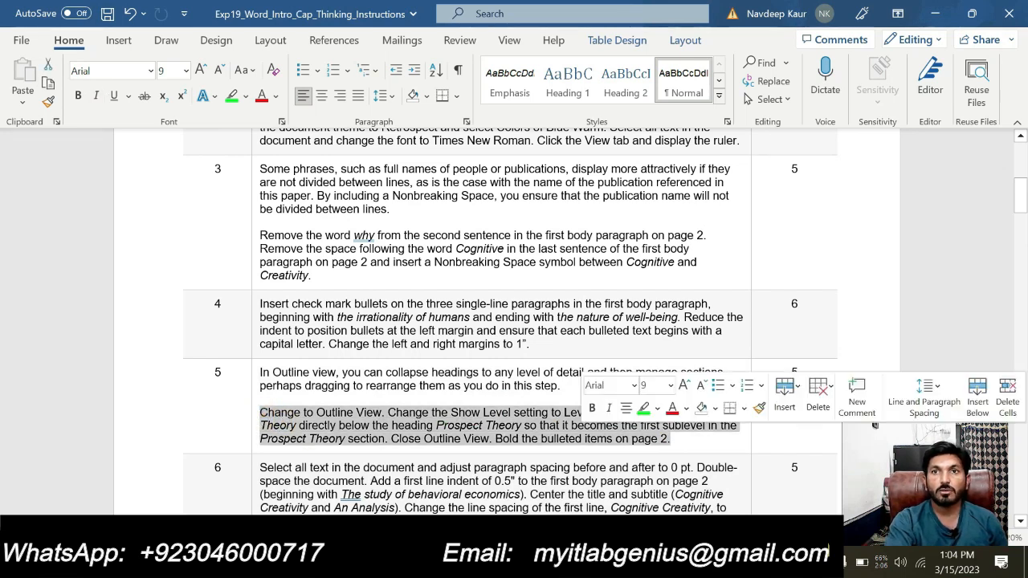
click(643, 407)
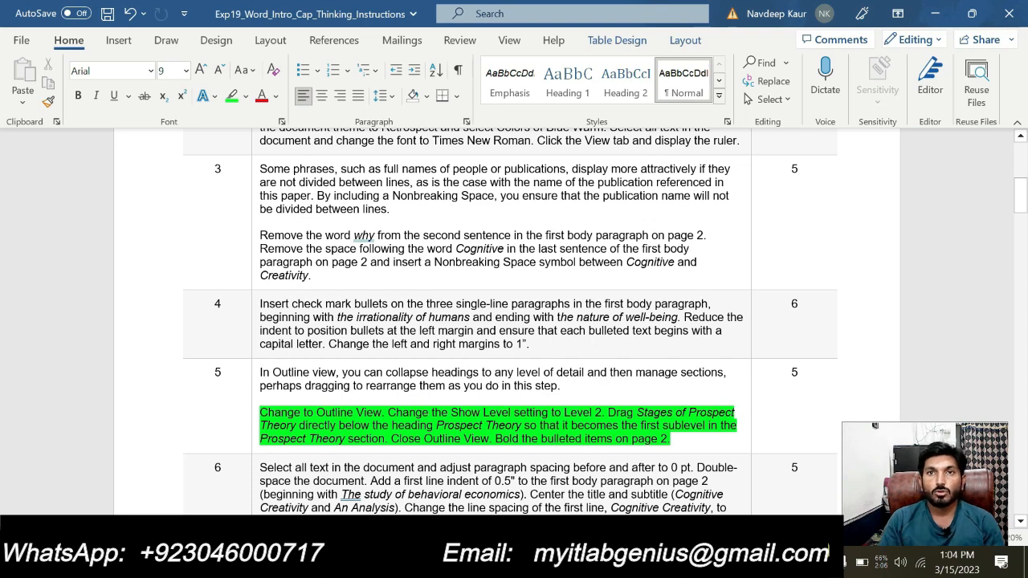
- Return to the report, switch it to Outline view, and set Show Level to Level 2
mouse_move(599, 565)
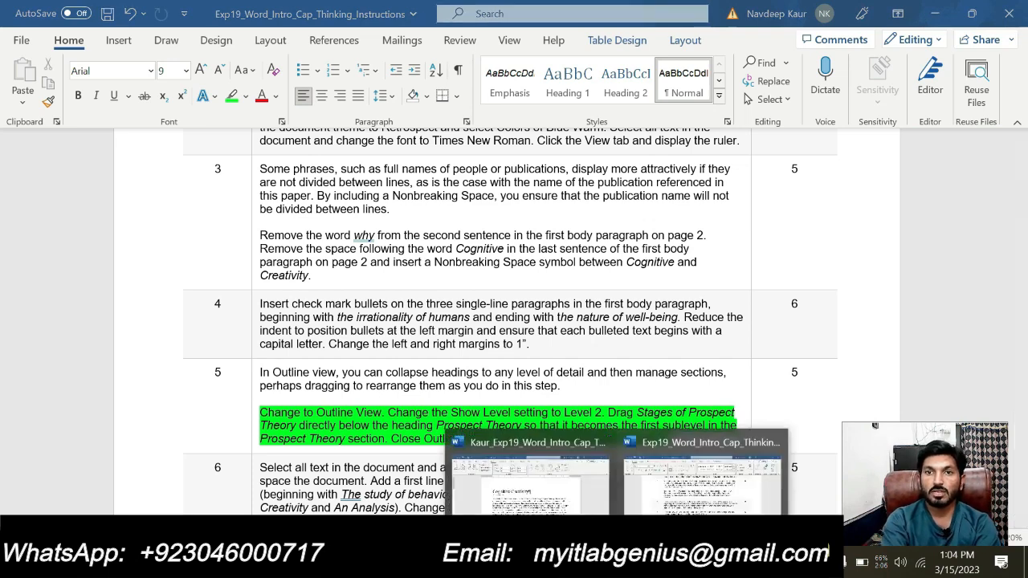
click(581, 482)
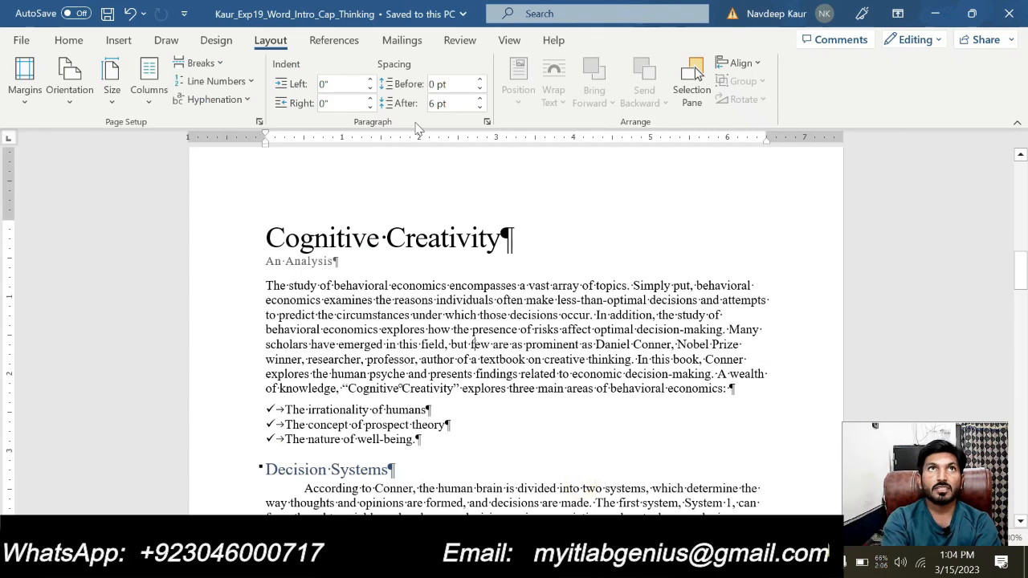
click(508, 41)
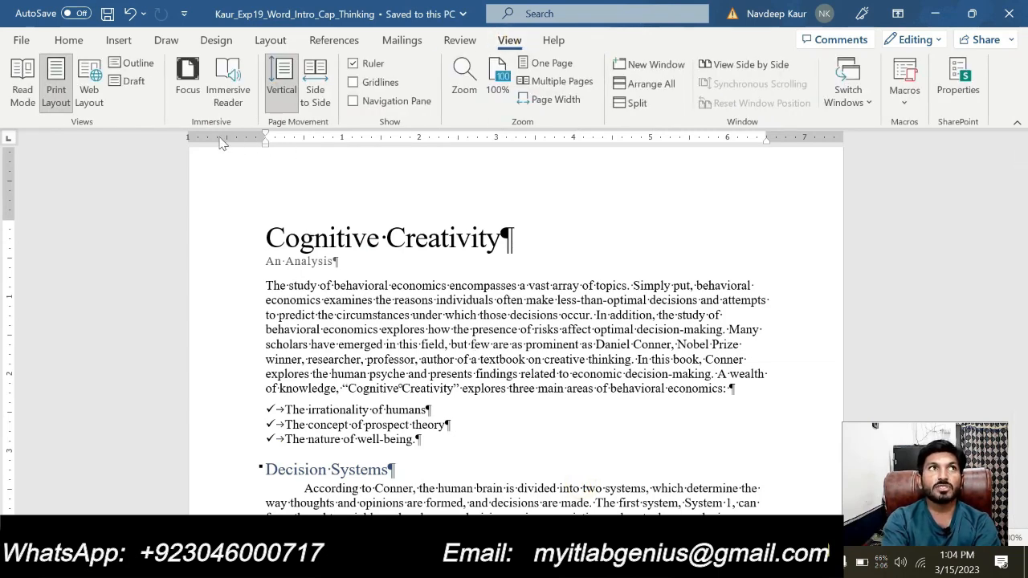
click(148, 65)
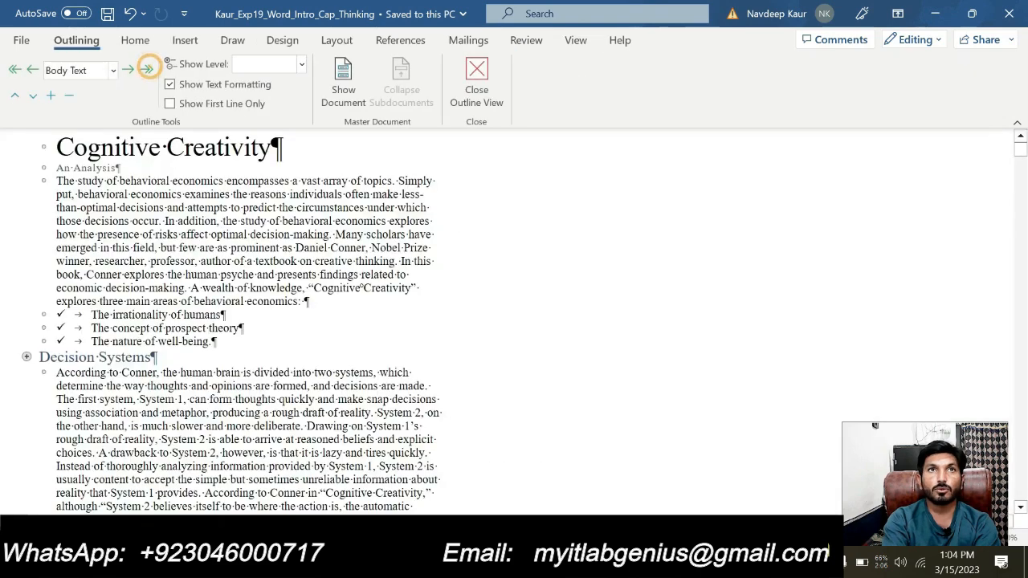
click(302, 66)
click(271, 105)
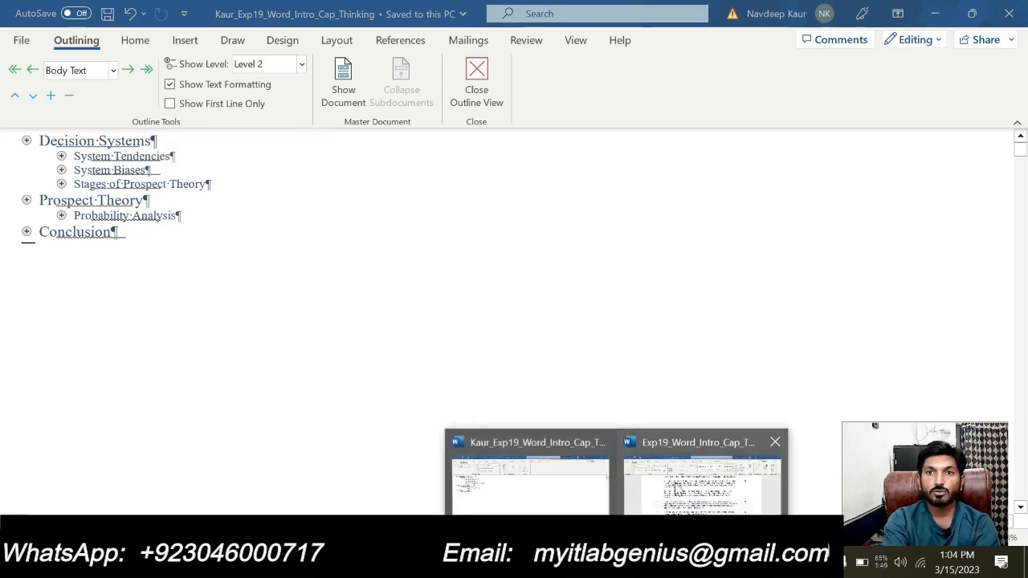
- Recheck step 5 in the instructions and move "Stages of Prospect Theory" directly below the "Prospect Theory" heading in the report's outline
click(678, 490)
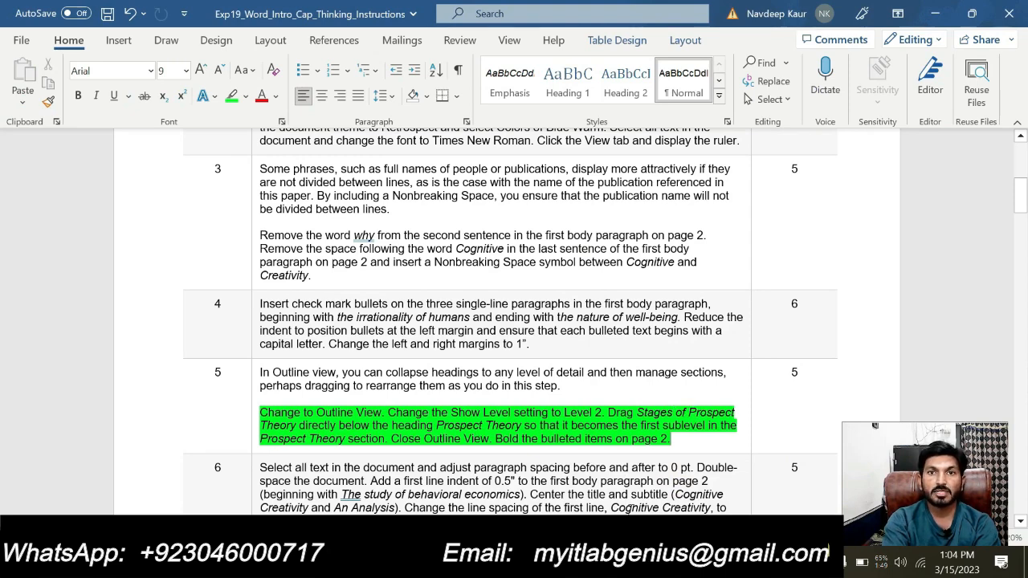
click(578, 507)
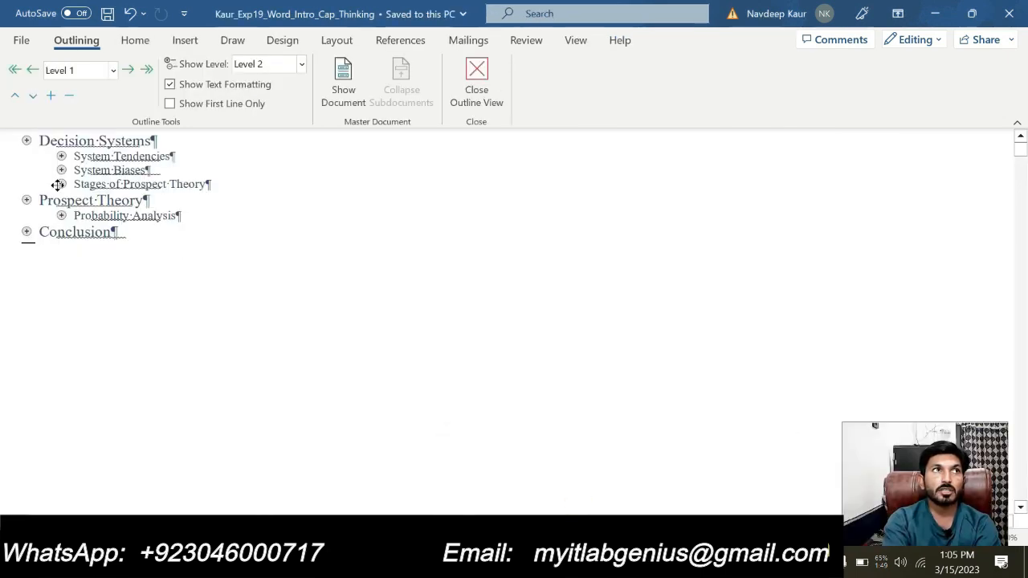
drag(61, 183, 62, 207)
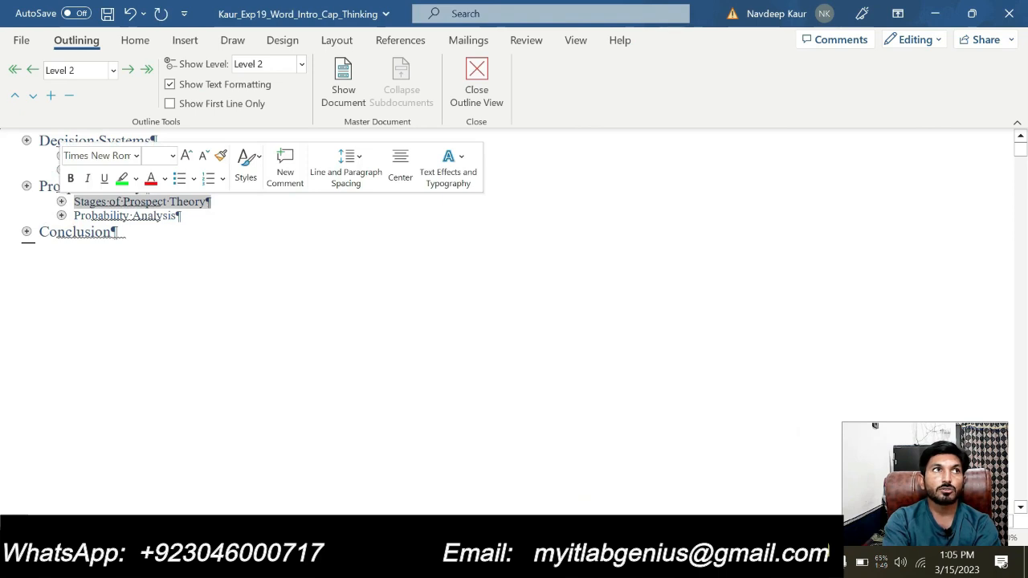
click(117, 213)
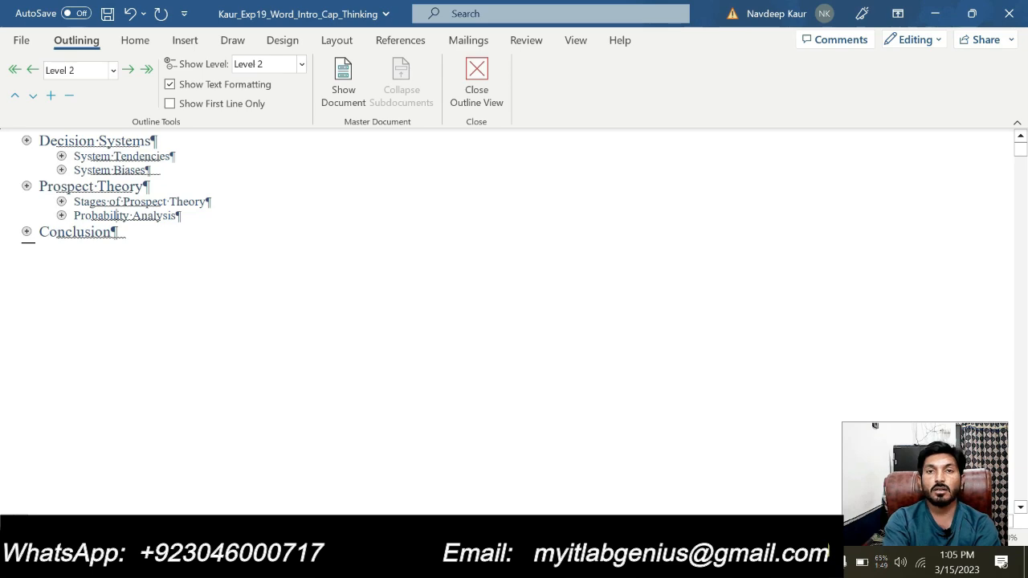
- Recheck the rest of step 5 in the instructions, return to the report, and close Outline view
mouse_move(614, 567)
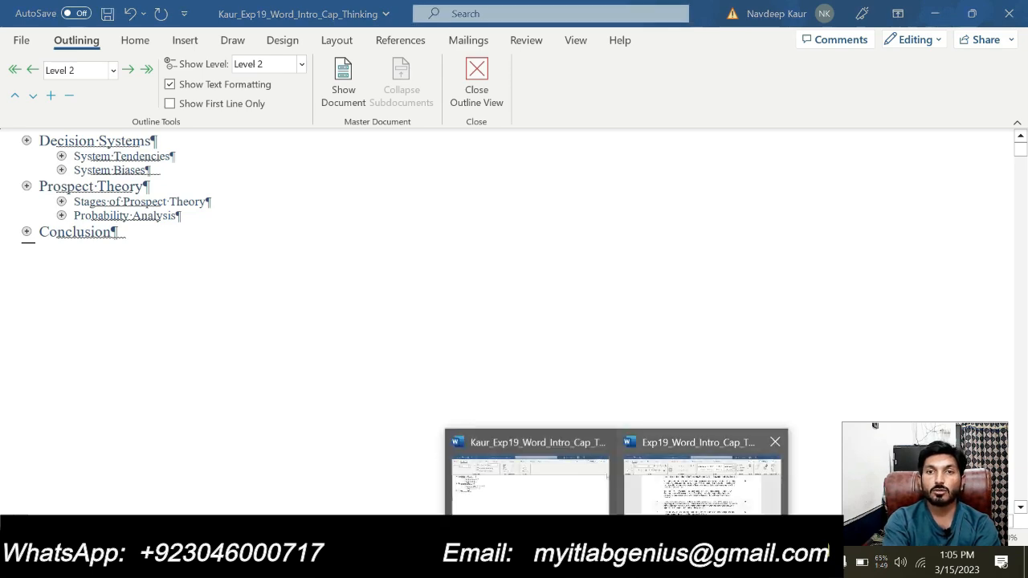
click(679, 502)
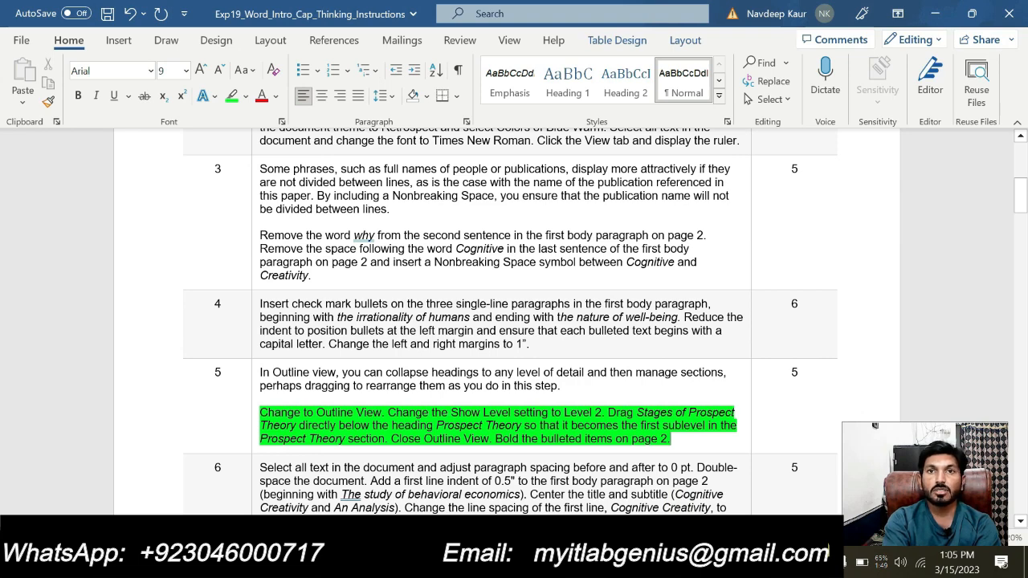
click(617, 566)
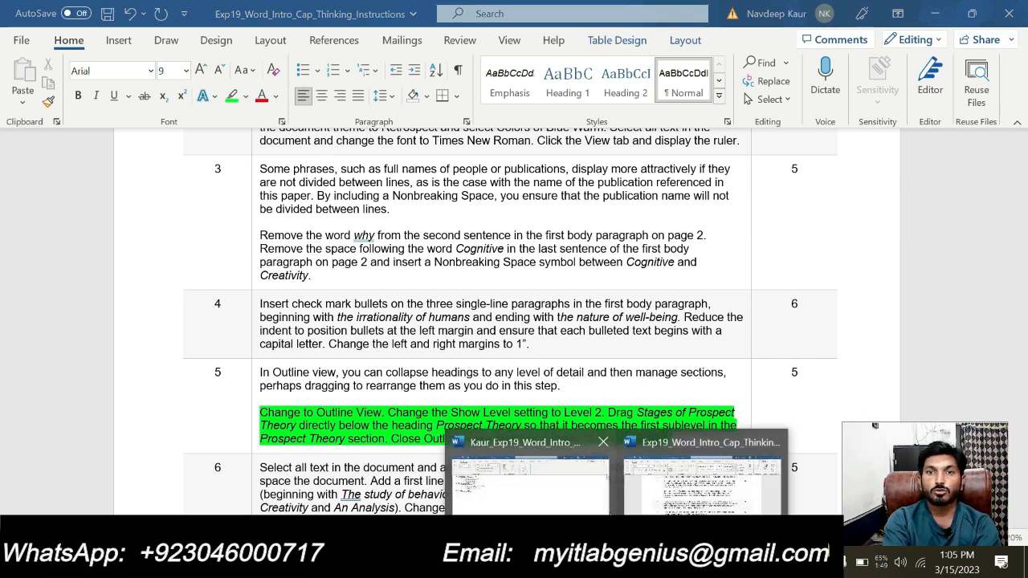
click(551, 498)
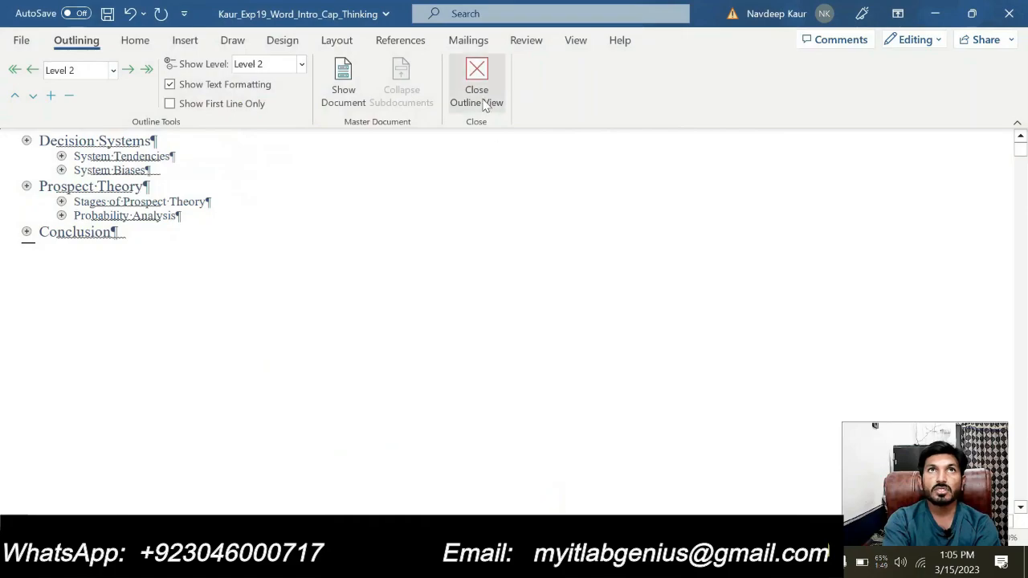
scroll(515, 321, down, 1)
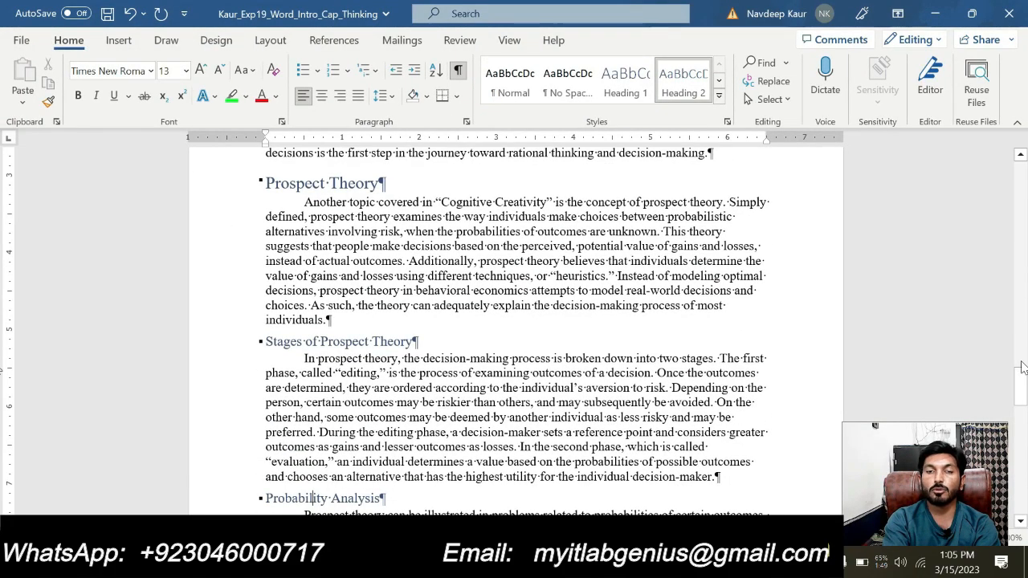
- Bold the three check-marked list items above the "Decision Systems" heading, from "The irrationality of humans" to "The nature of well-being."
drag(1022, 378, 1023, 273)
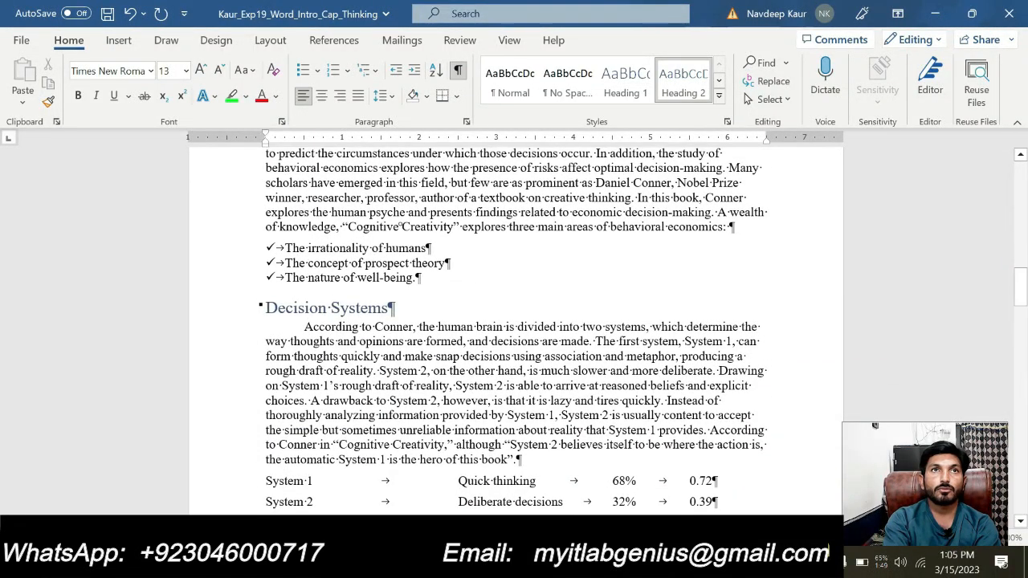
drag(285, 249, 422, 278)
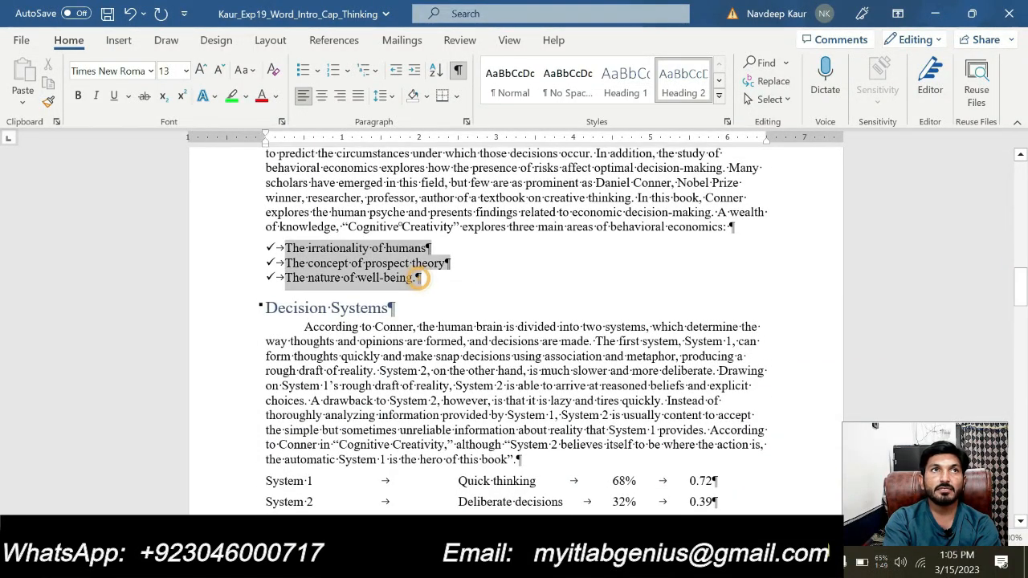
click(79, 96)
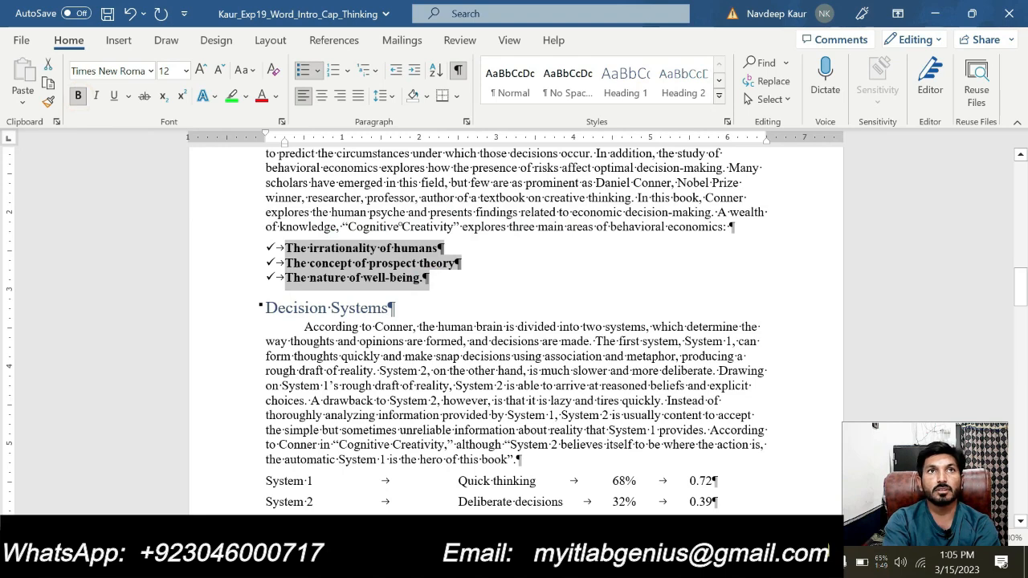
click(436, 329)
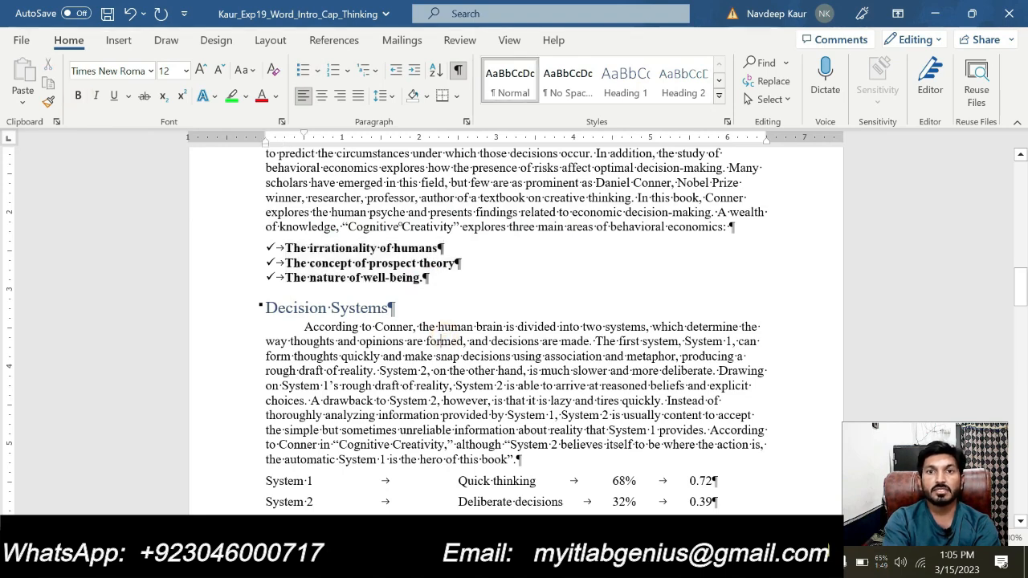
- Switch to the instructions document and remove the green highlight from step 5's second paragraph
click(682, 498)
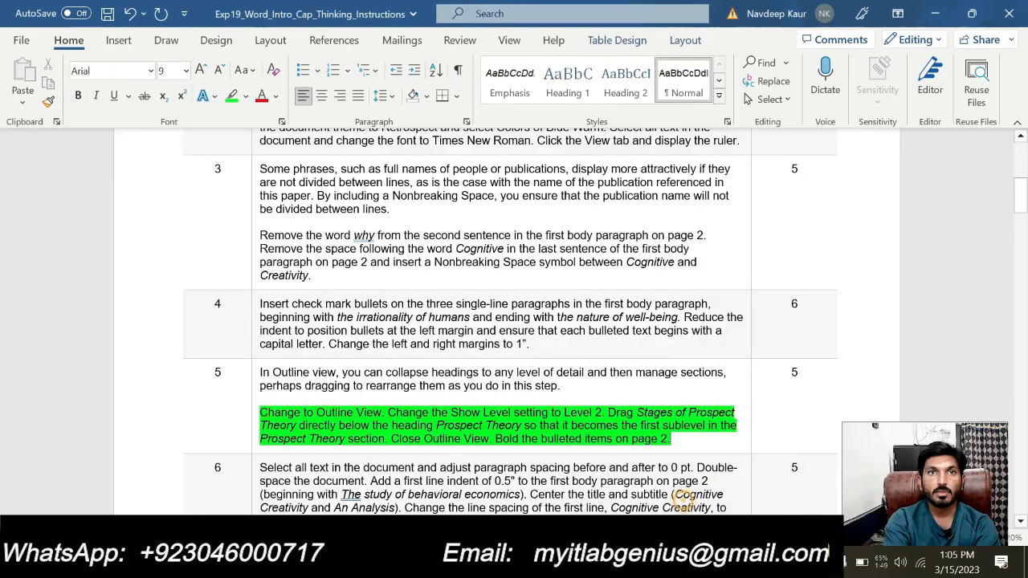
drag(684, 439, 259, 412)
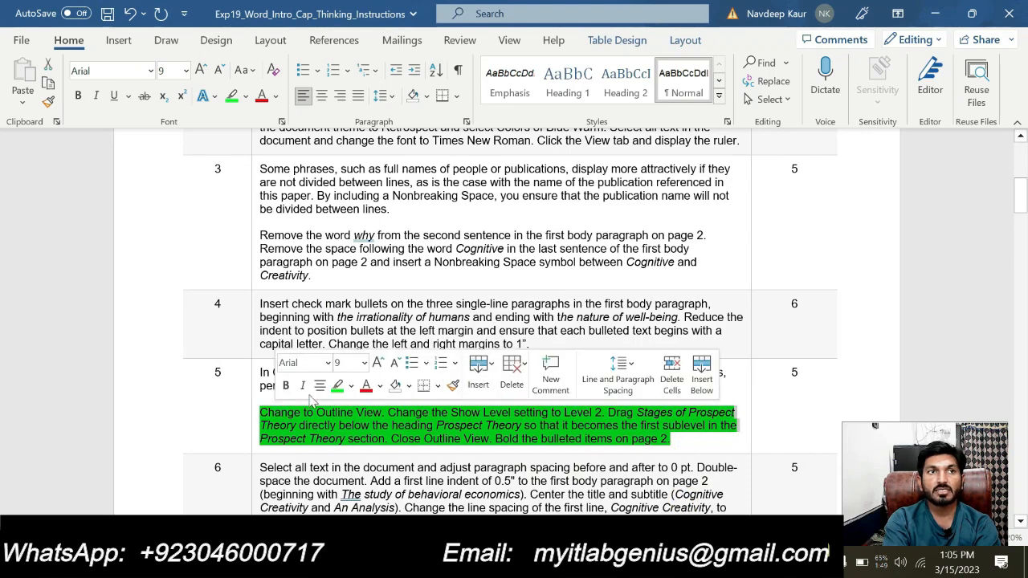
click(338, 386)
click(557, 438)
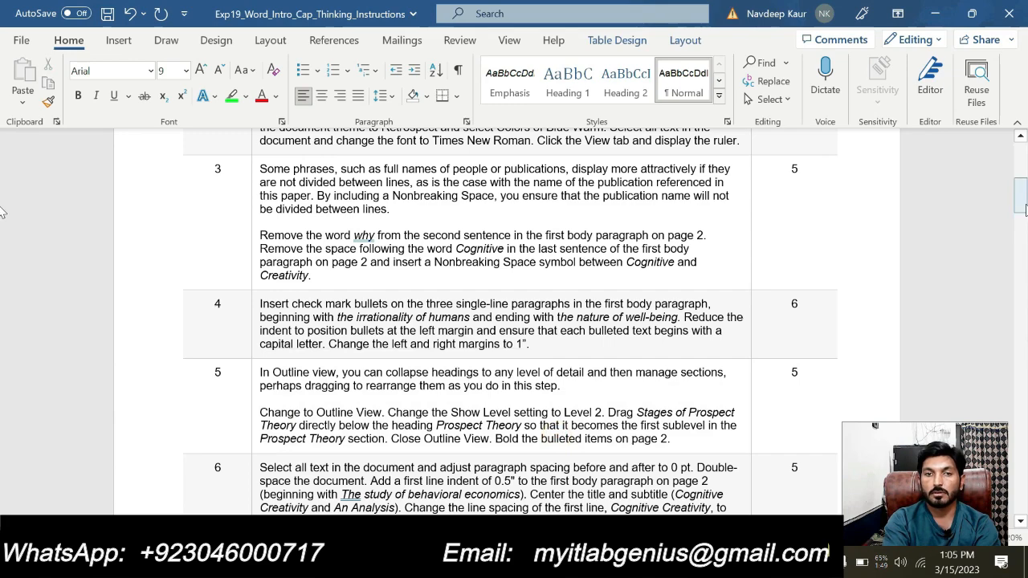
- Highlight the whole of step 6 in green, from "Select all text in the document" to "1.0."
mouse_move(1024, 207)
mouse_down()
mouse_move(1025, 237)
mouse_move(1024, 225)
mouse_up()
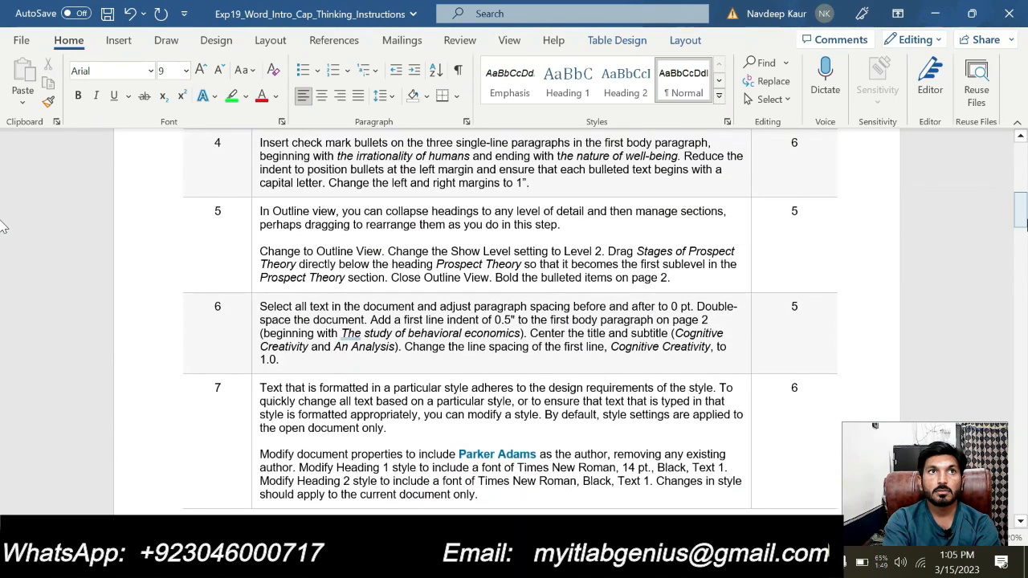
drag(290, 360, 260, 307)
click(331, 280)
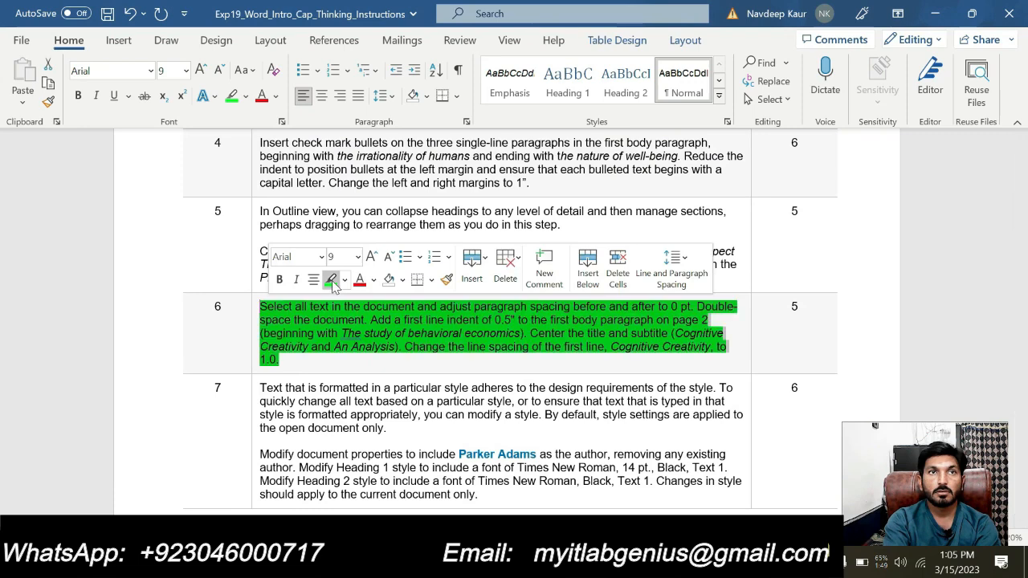
click(356, 354)
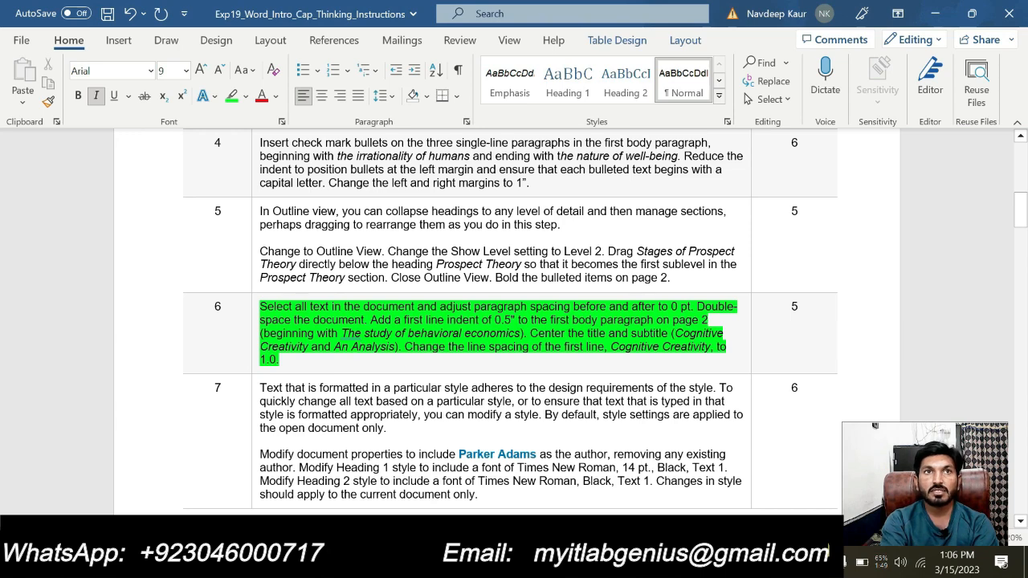
- Return to the report and set all its text to 0 pt spacing before and after with double line spacing
mouse_move(617, 565)
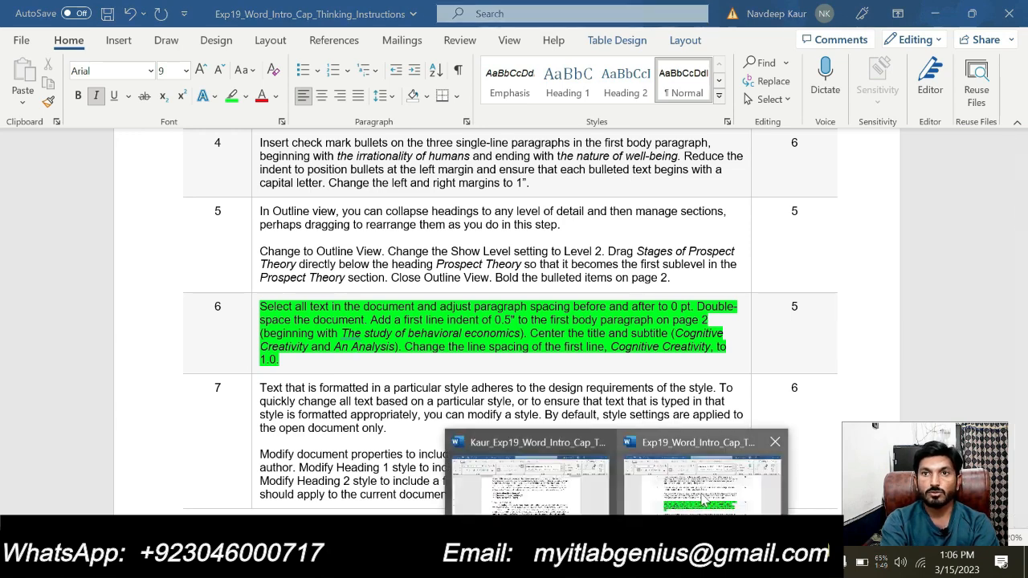
click(580, 508)
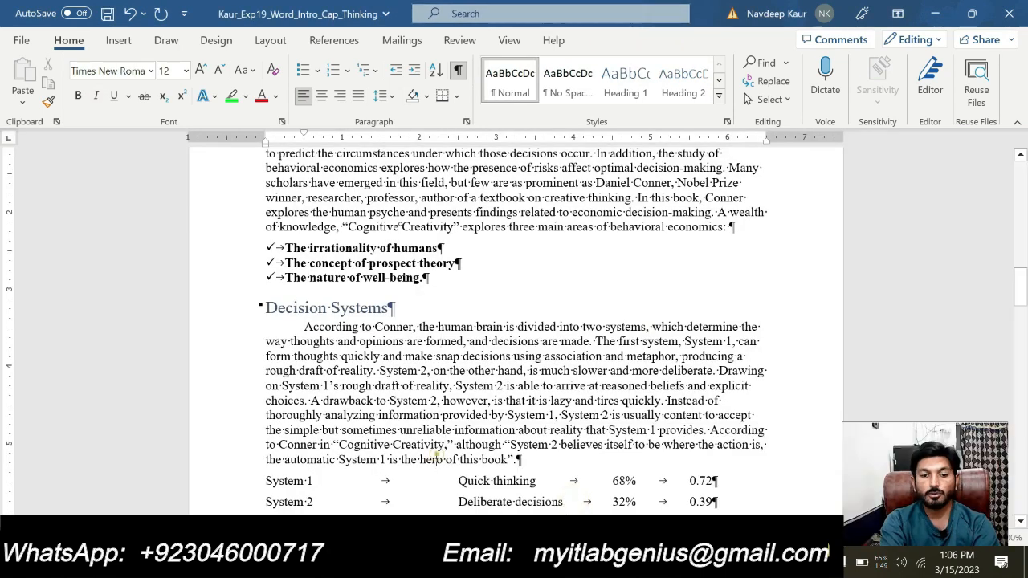
key(ctrl+a)
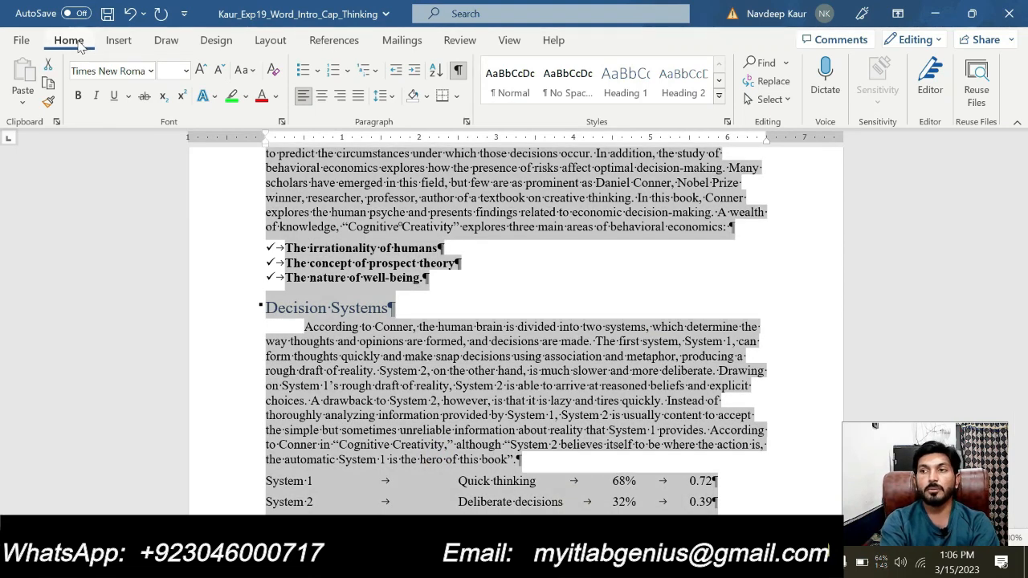
click(466, 123)
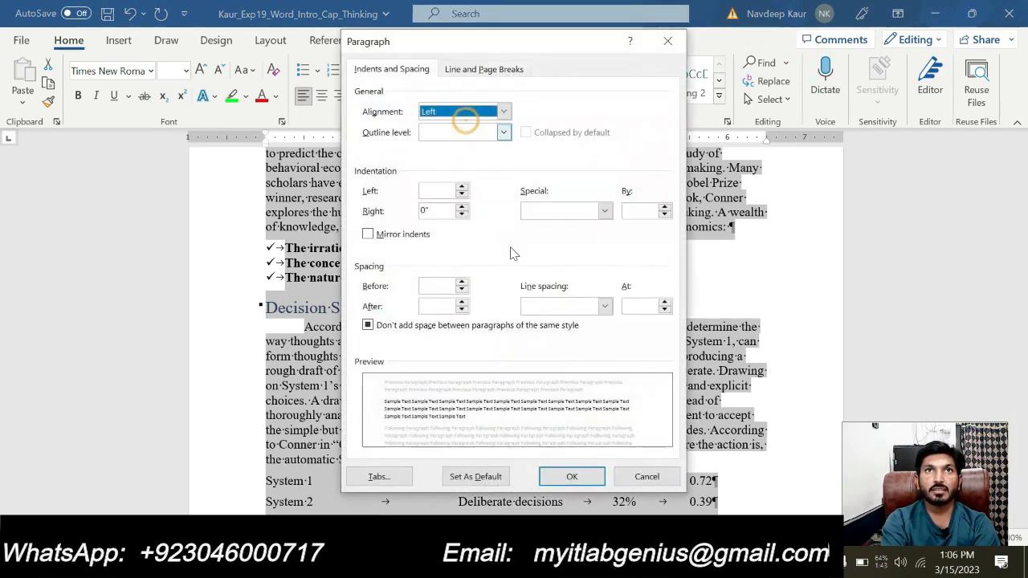
click(464, 286)
click(463, 305)
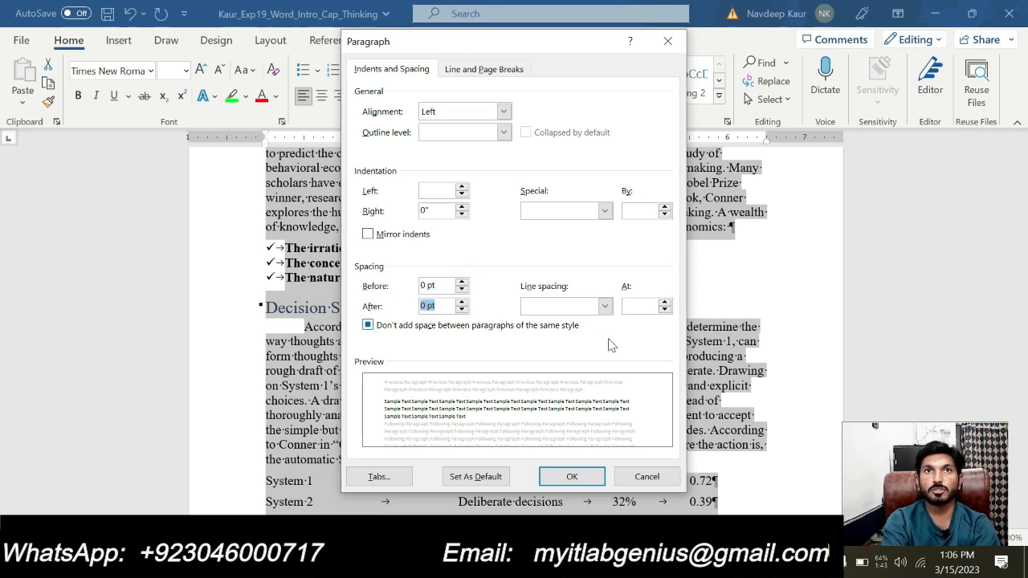
click(604, 306)
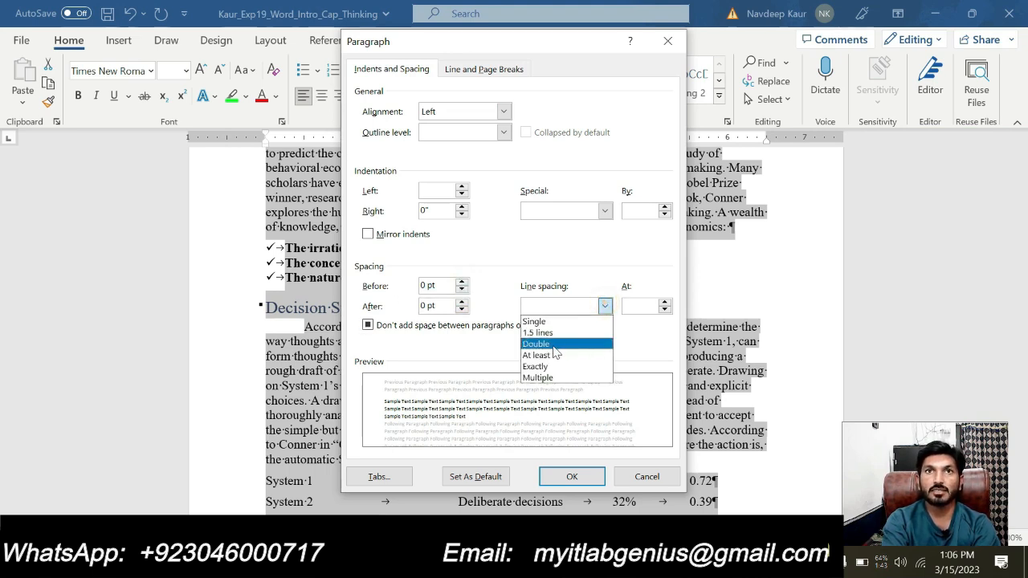
click(552, 344)
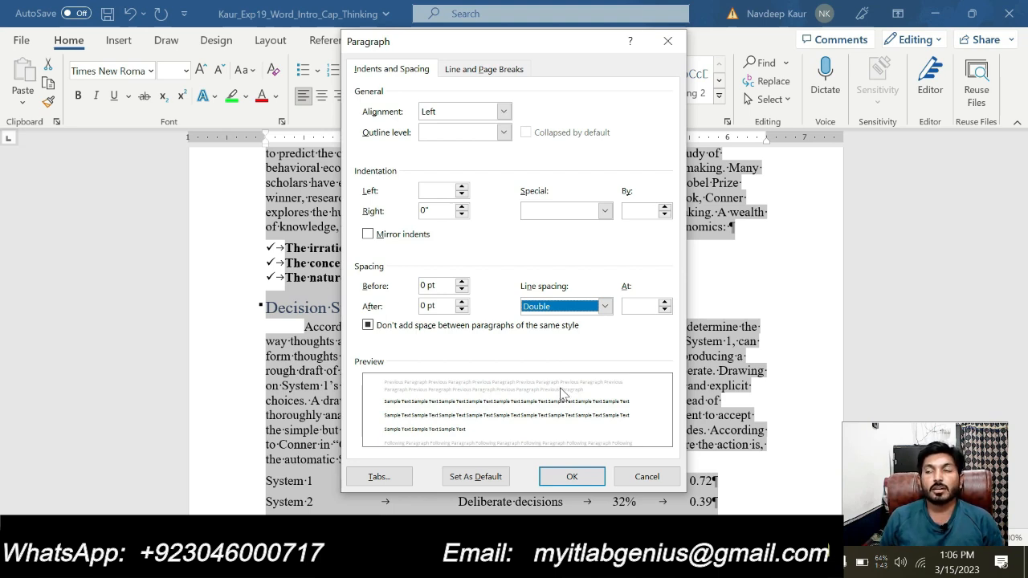
click(571, 478)
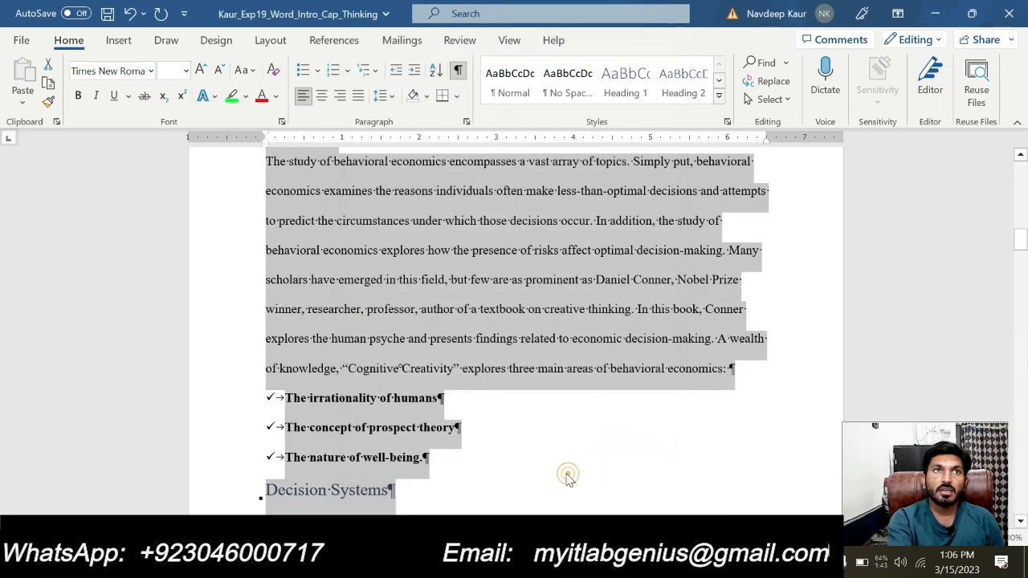
click(499, 338)
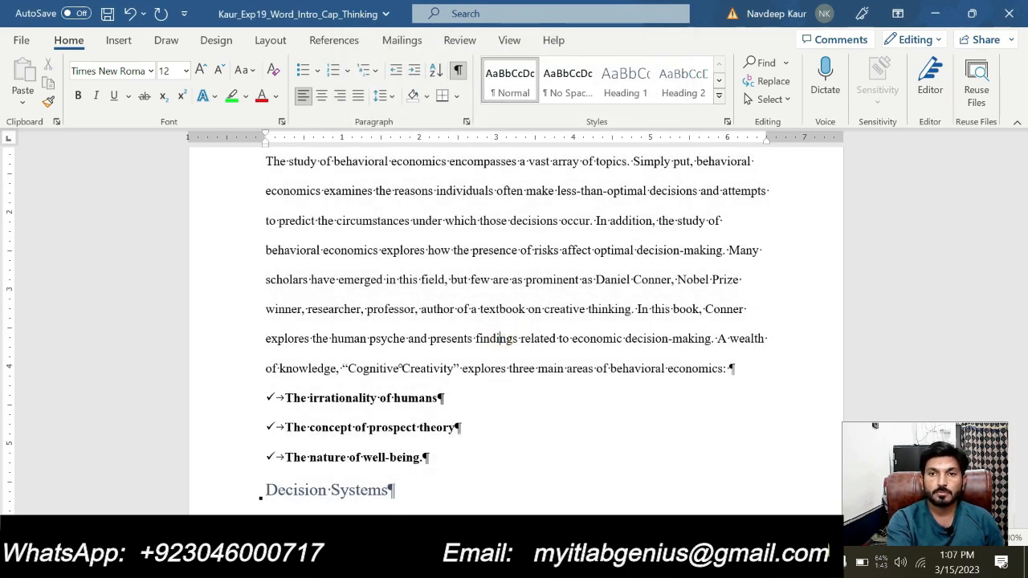
- Recheck step 6 in the instructions and give the report's paragraph beginning "The study of behavioral economics" a 0.5" first line indent
click(666, 482)
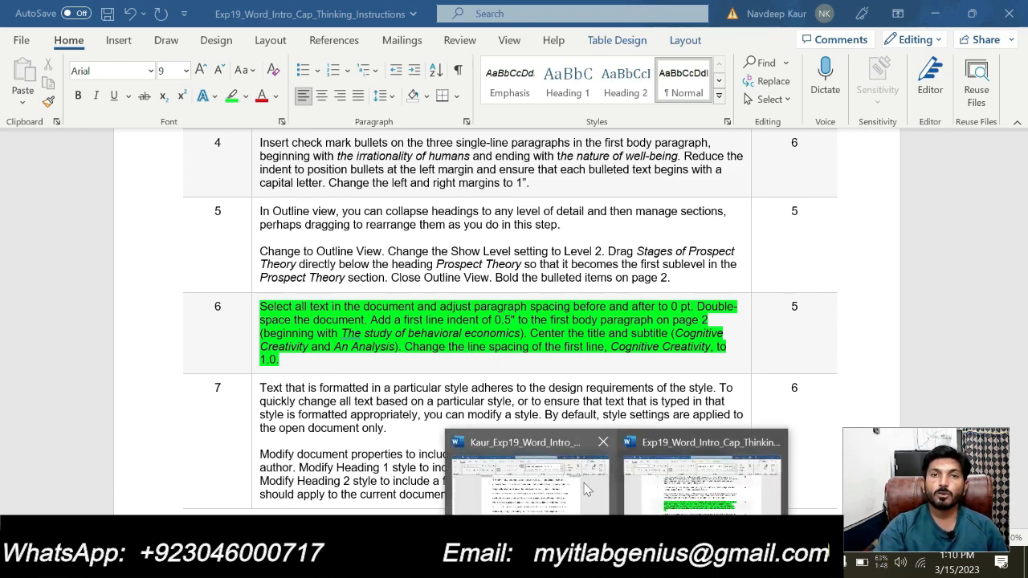
click(587, 486)
scroll(514, 321, down, 3)
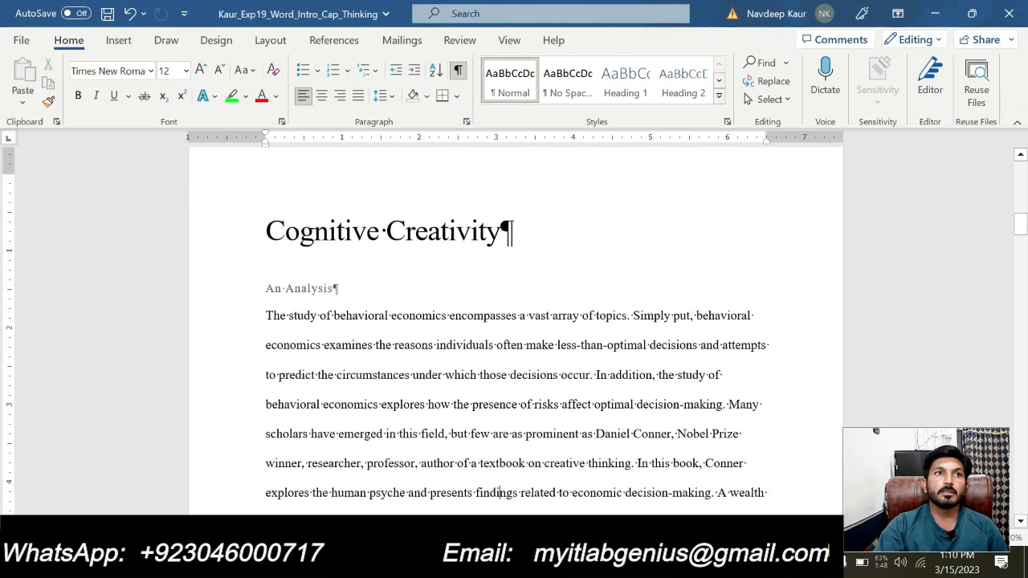
scroll(499, 416, down, 2)
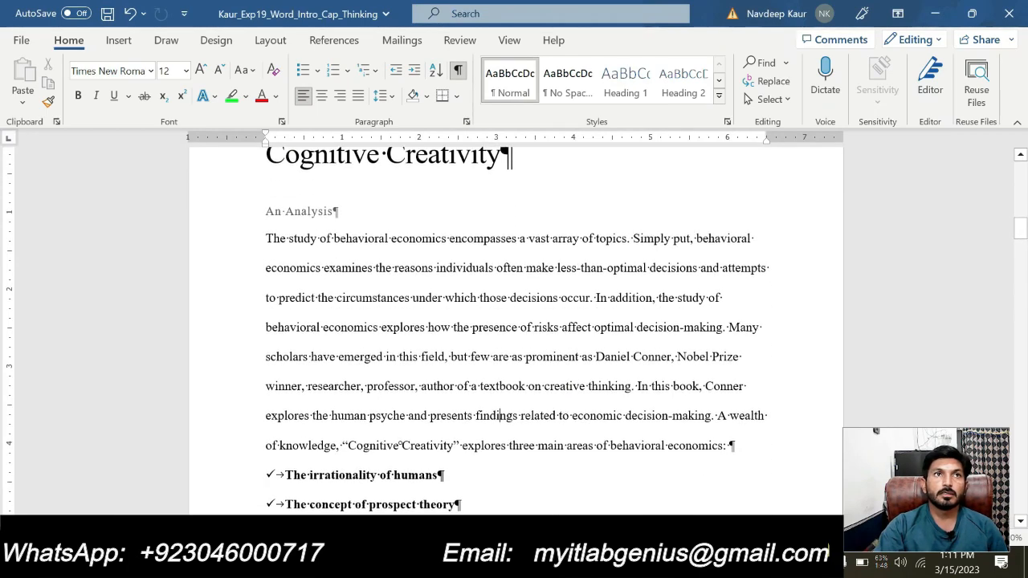
drag(266, 239, 735, 393)
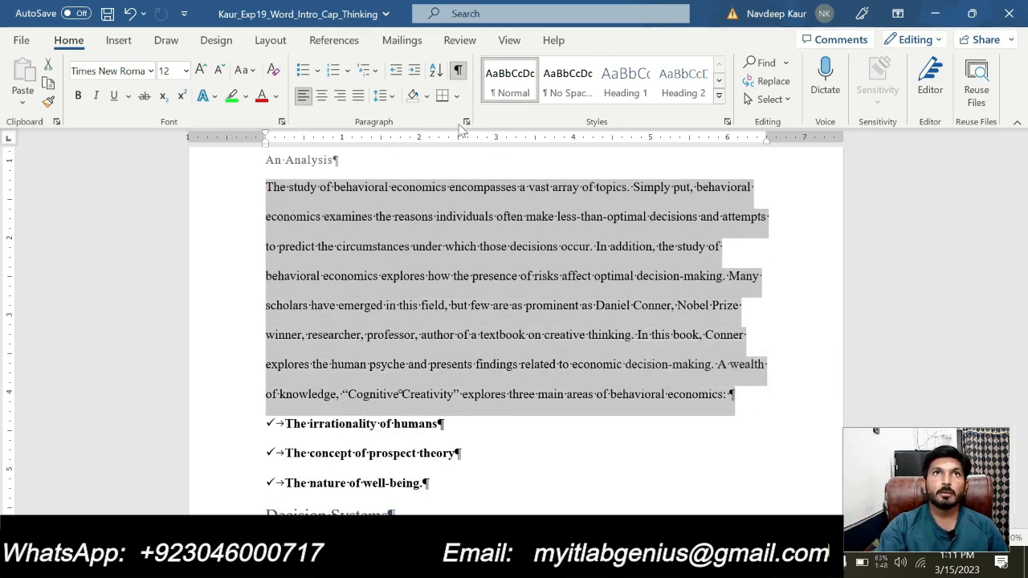
click(466, 123)
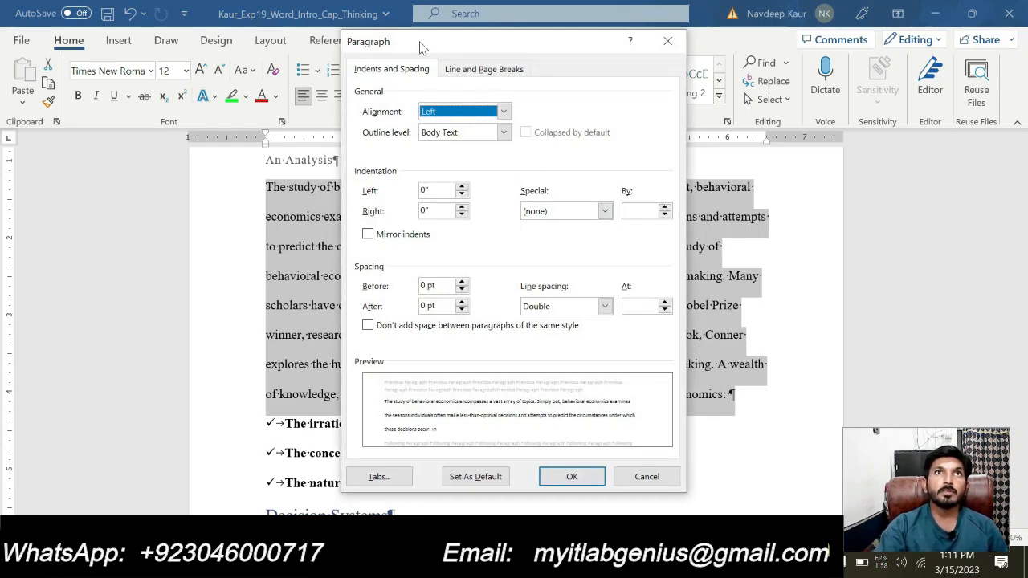
drag(423, 45, 514, 79)
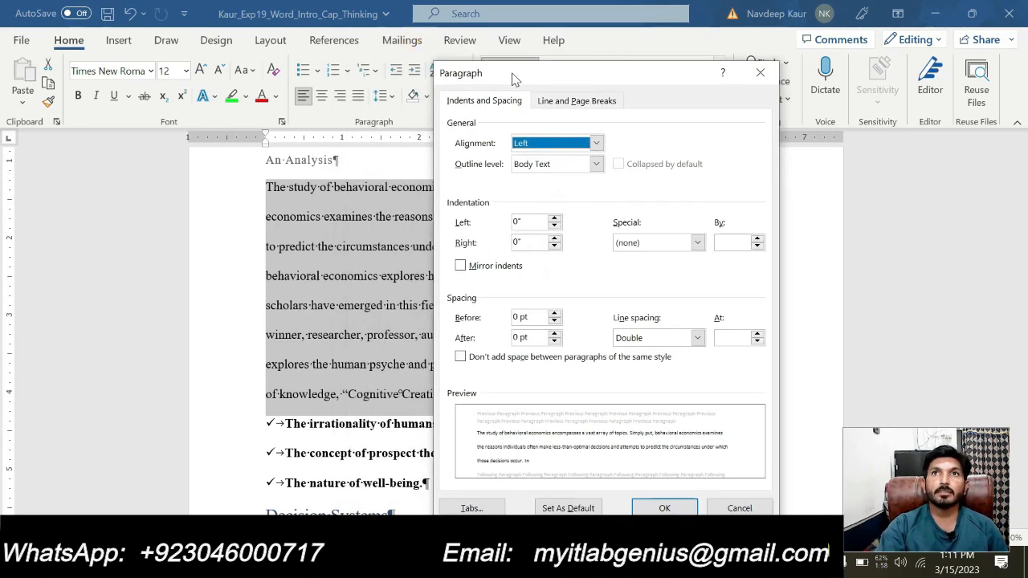
click(641, 246)
click(638, 276)
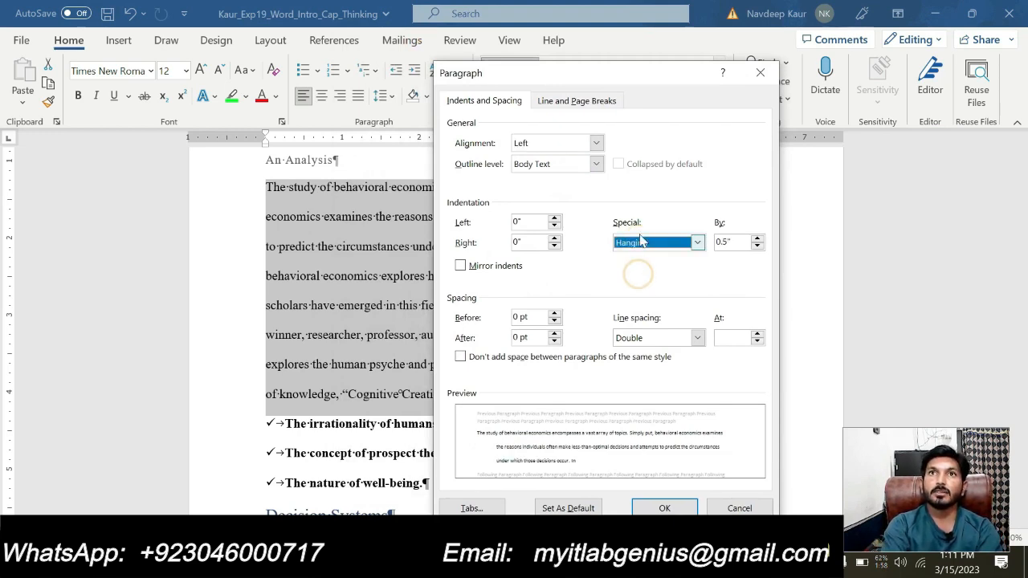
click(641, 241)
click(639, 268)
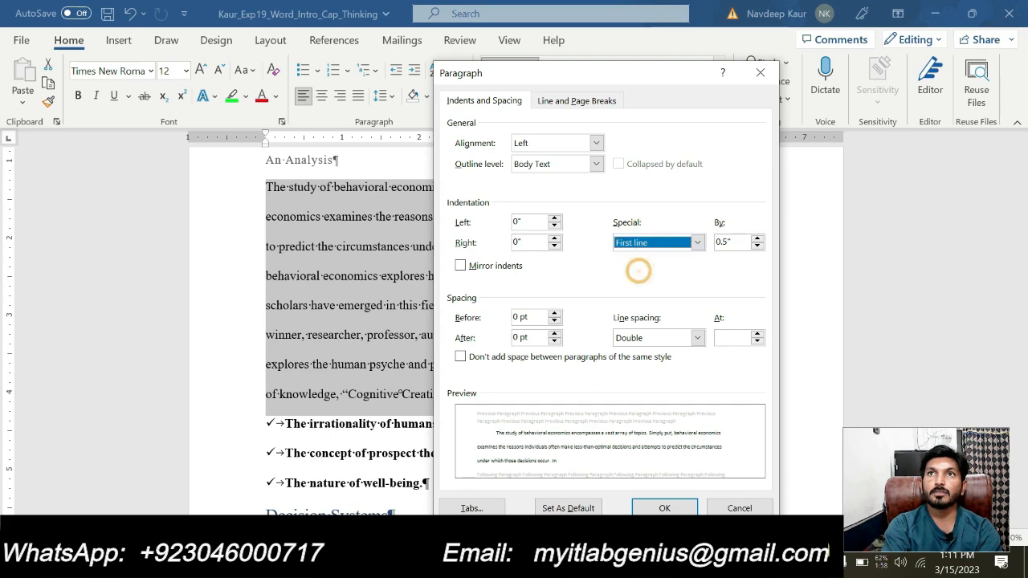
click(659, 506)
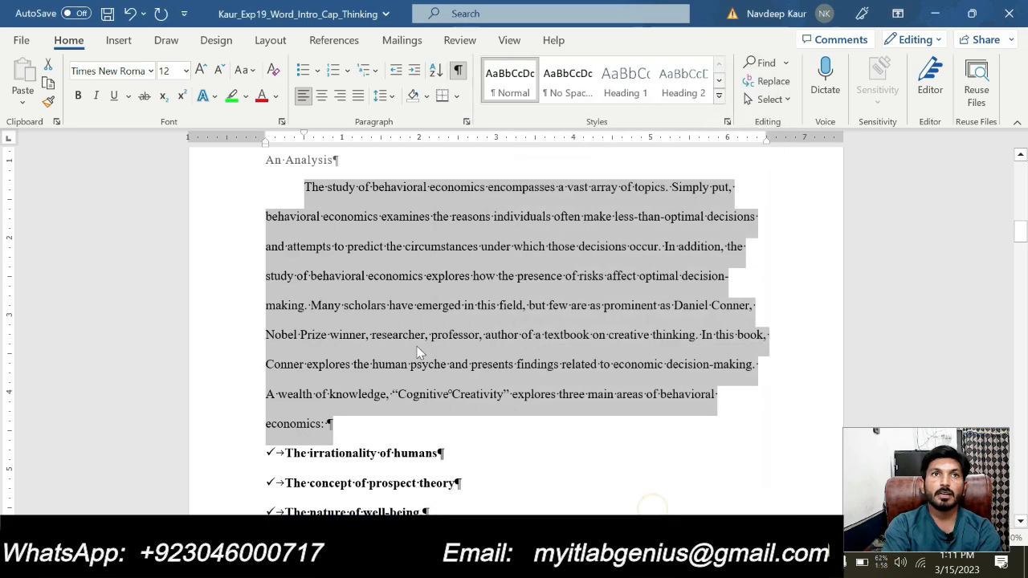
click(303, 187)
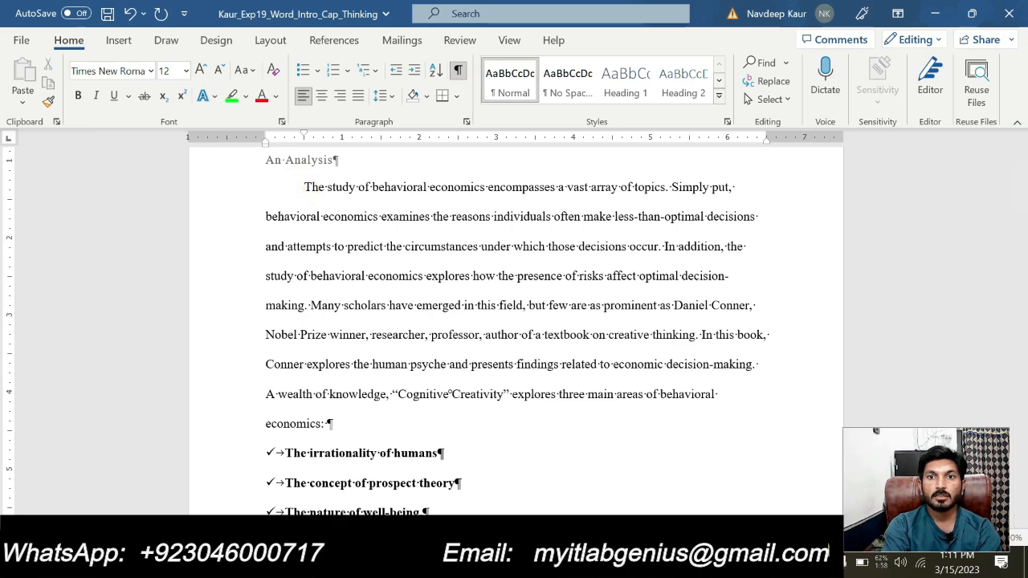
- Recheck step 6 in the instructions, then center the report's title "Cognitive Creativity" and its subtitle "An Analysis"
click(617, 563)
click(665, 495)
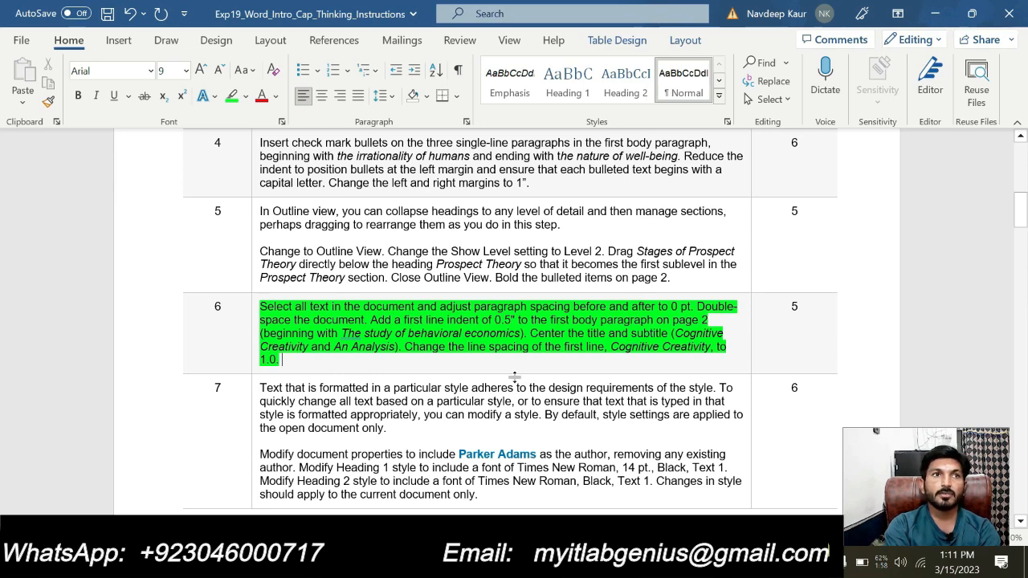
click(617, 563)
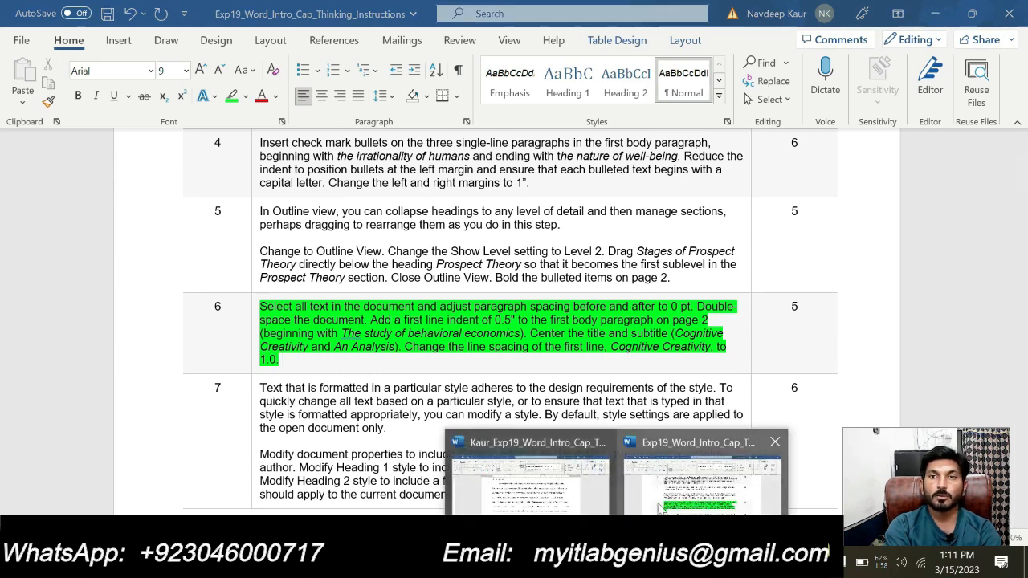
click(567, 498)
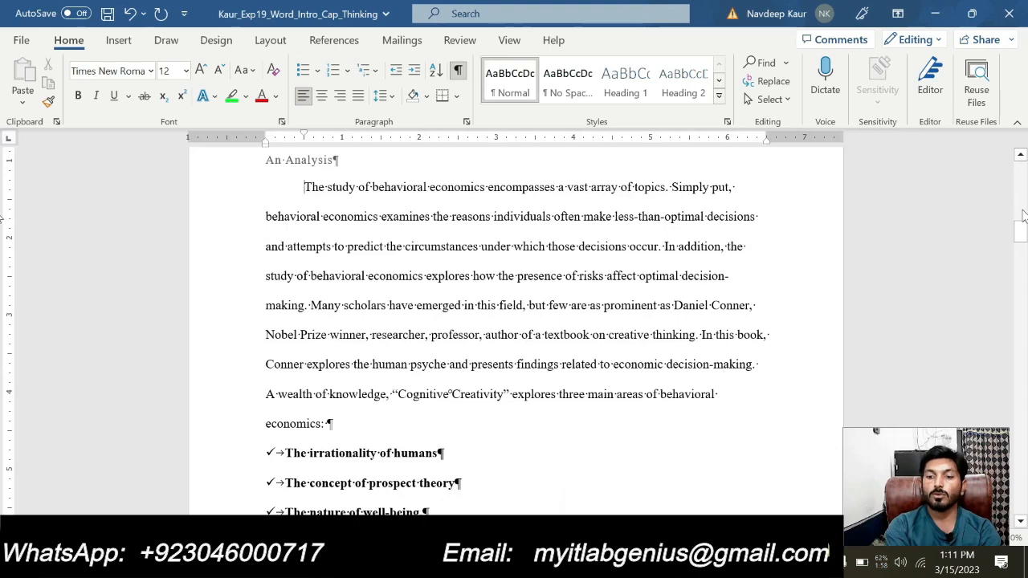
mouse_move(1023, 216)
mouse_down()
mouse_move(1023, 191)
mouse_move(1025, 221)
mouse_up()
click(427, 211)
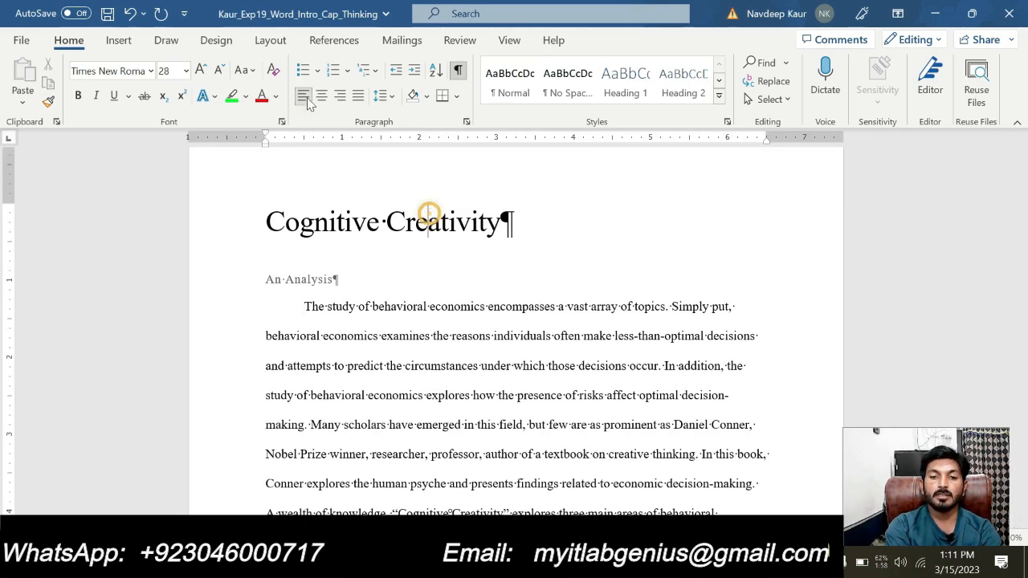
click(321, 96)
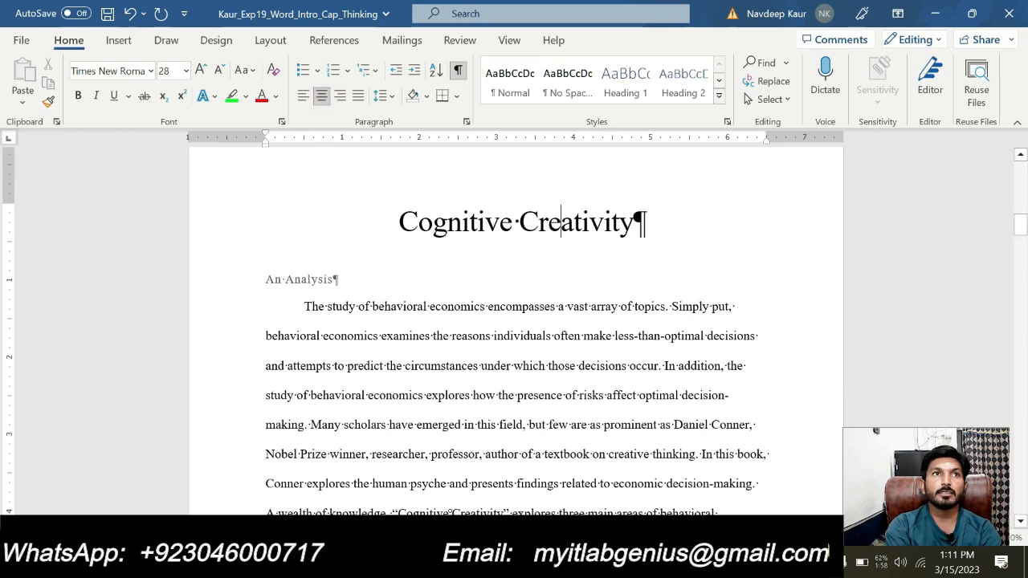
triple_click(310, 273)
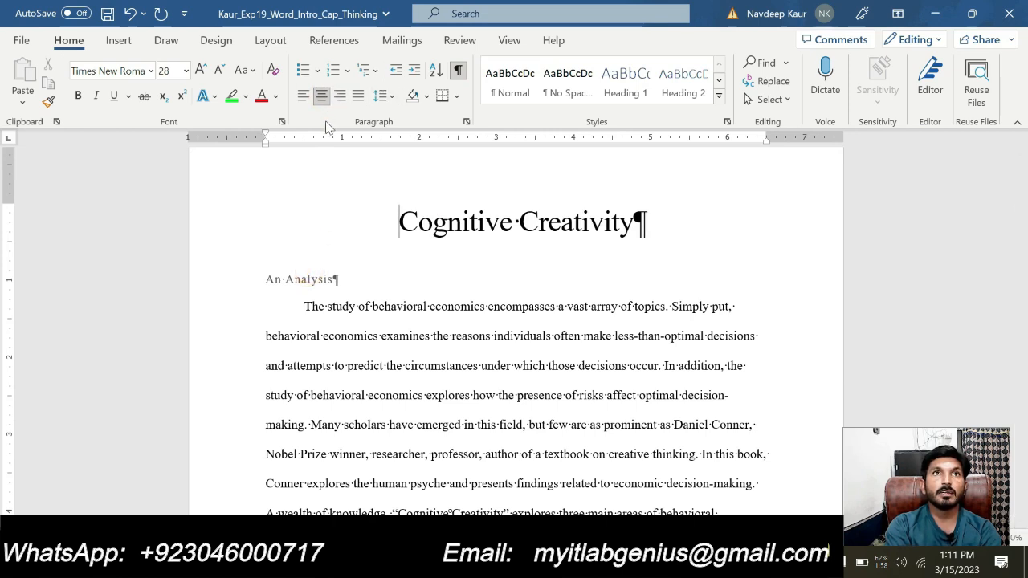
triple_click(289, 278)
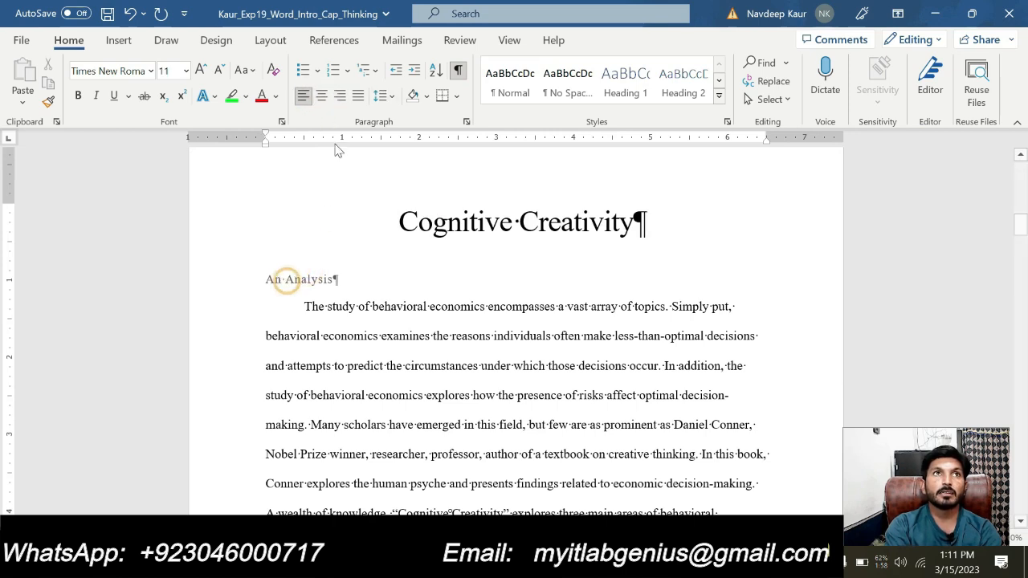
click(321, 96)
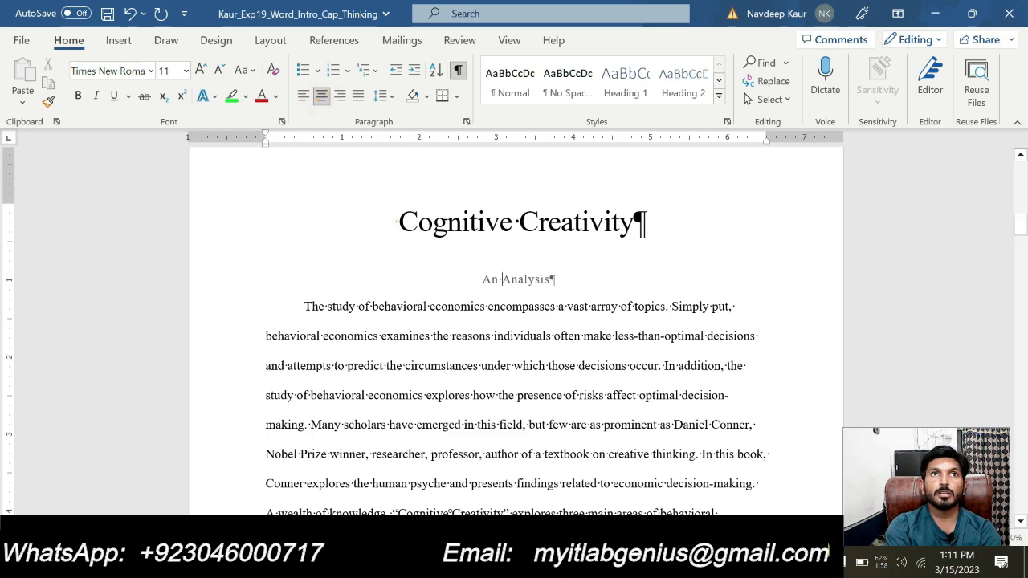
- Set the line spacing of the title "Cognitive Creativity" to 1.0 and save the report
triple_click(391, 221)
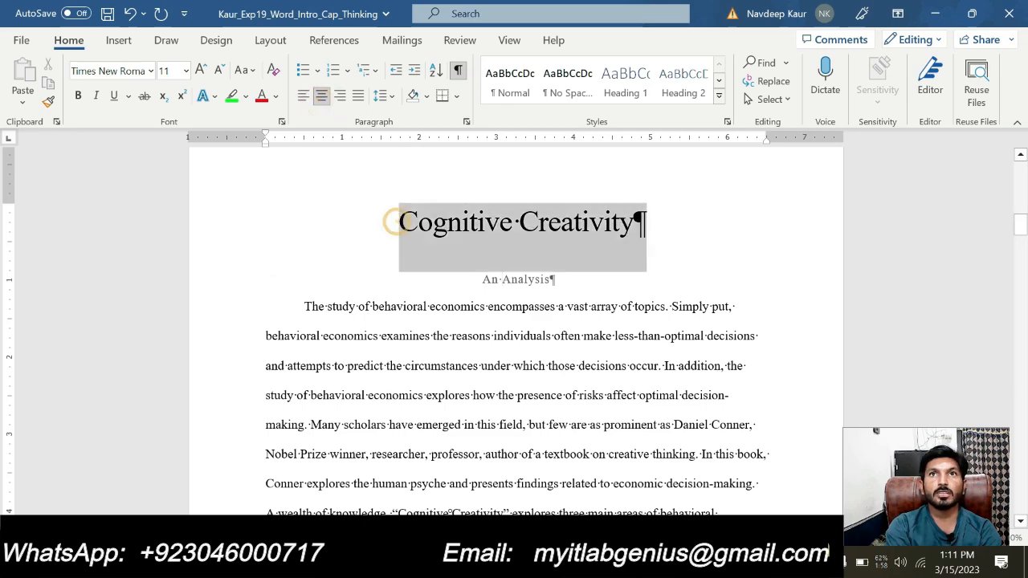
click(390, 97)
click(403, 121)
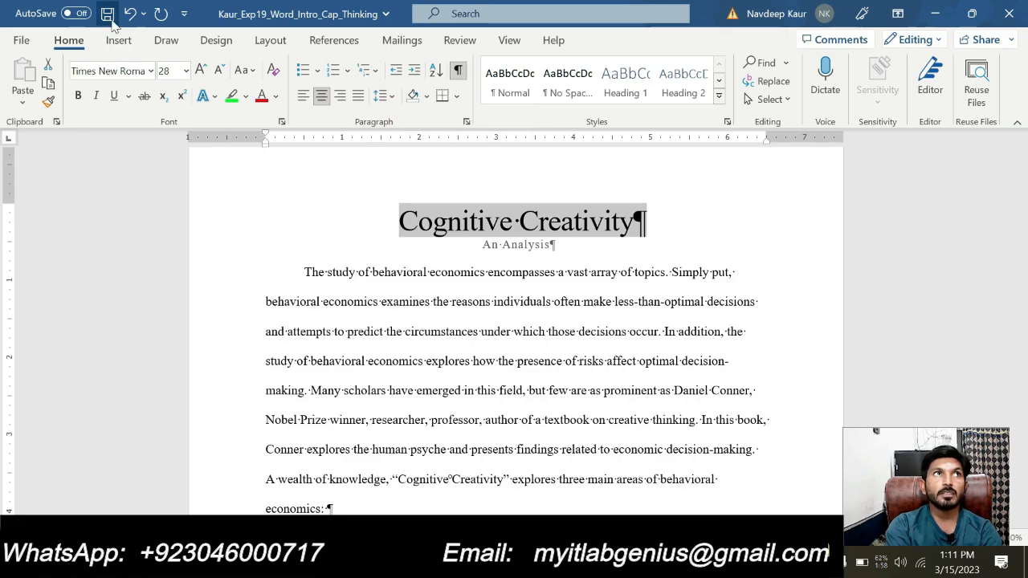
click(110, 20)
click(533, 321)
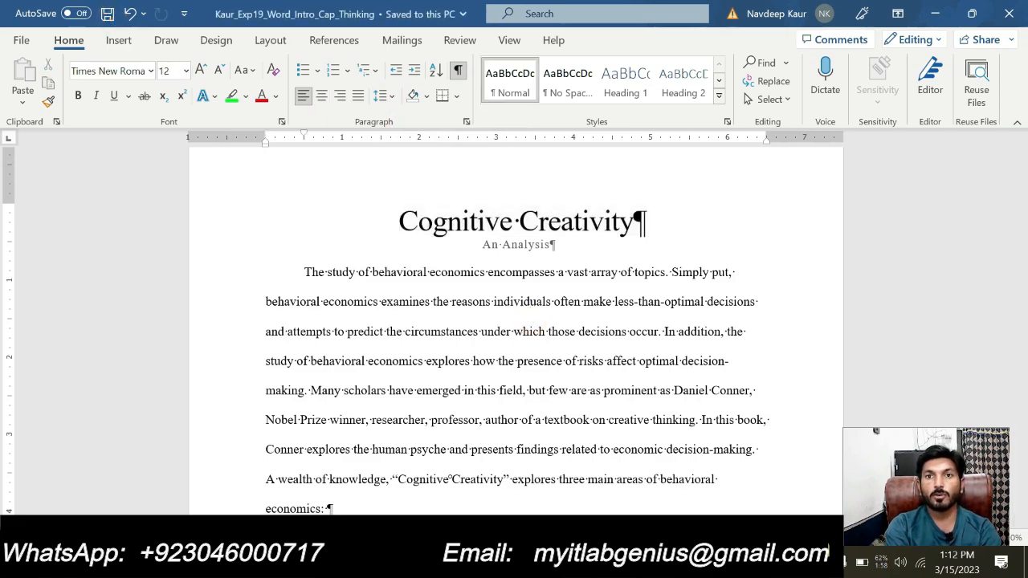
- Switch to the instructions document and remove the green highlight from step 6
mouse_move(618, 567)
click(667, 502)
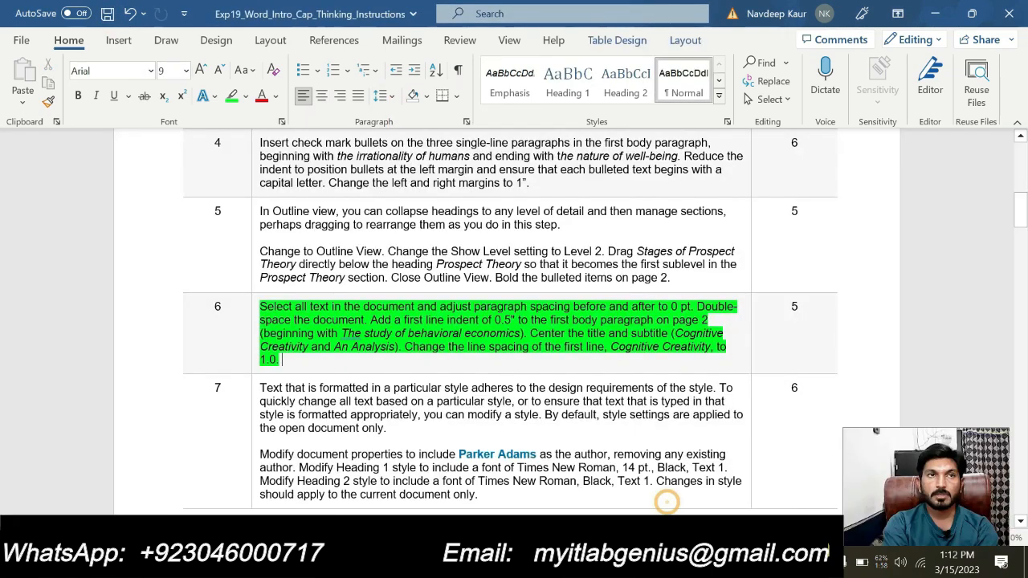
drag(282, 360, 260, 307)
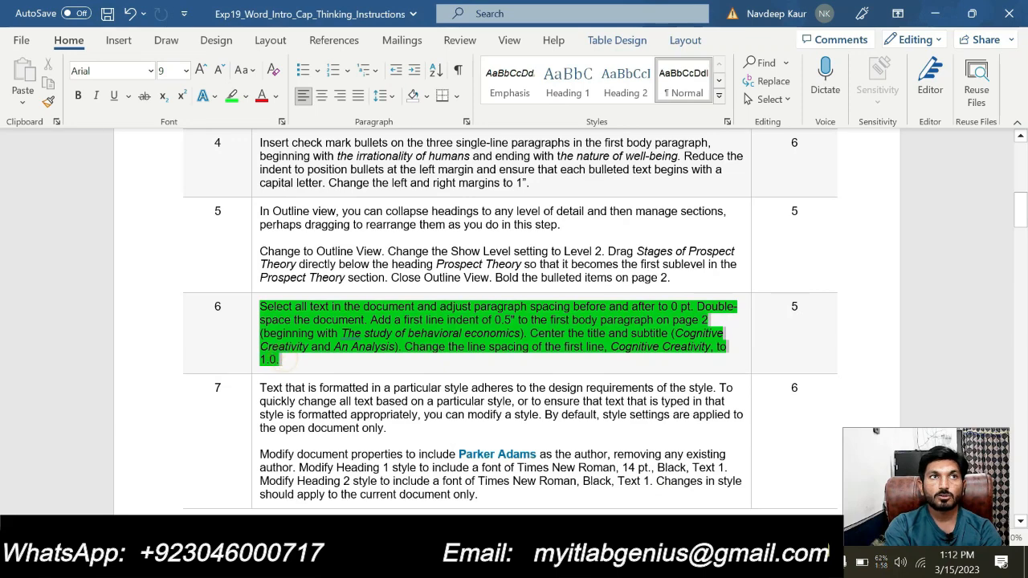
click(328, 279)
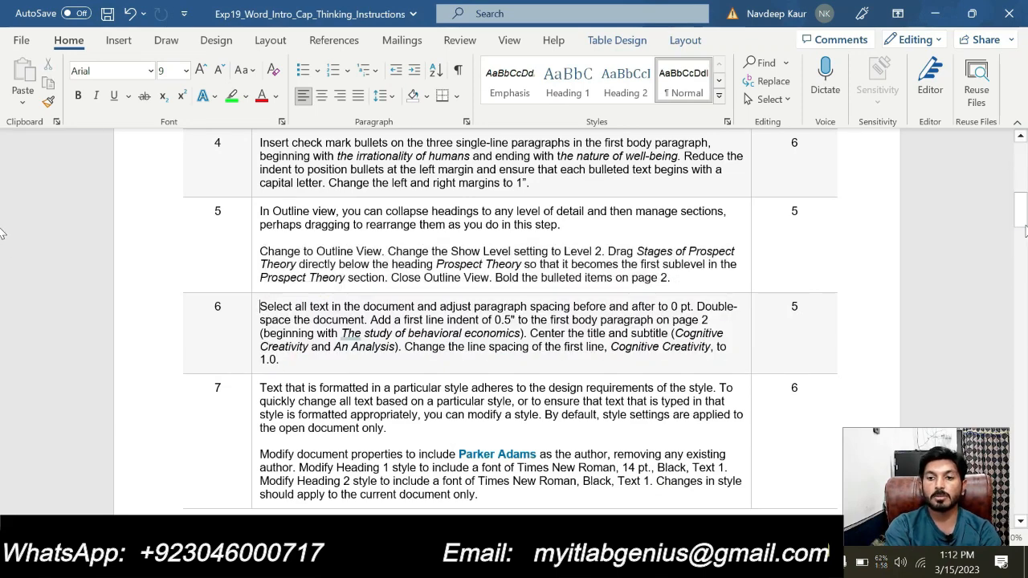
- Highlight step 7's second paragraph in green, from "Modify document properties" to "current document only."
drag(1025, 223, 1026, 243)
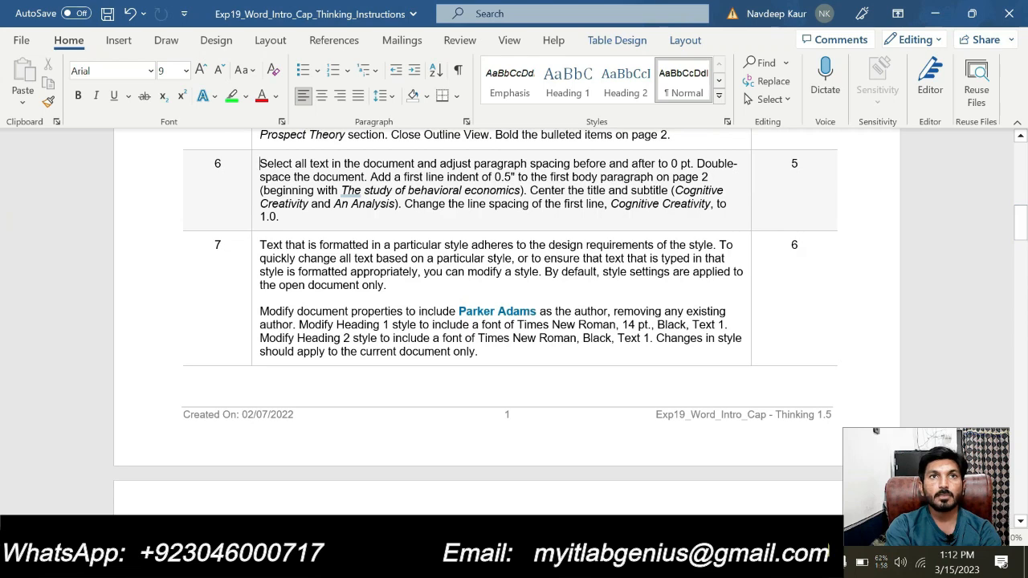
drag(479, 352, 261, 313)
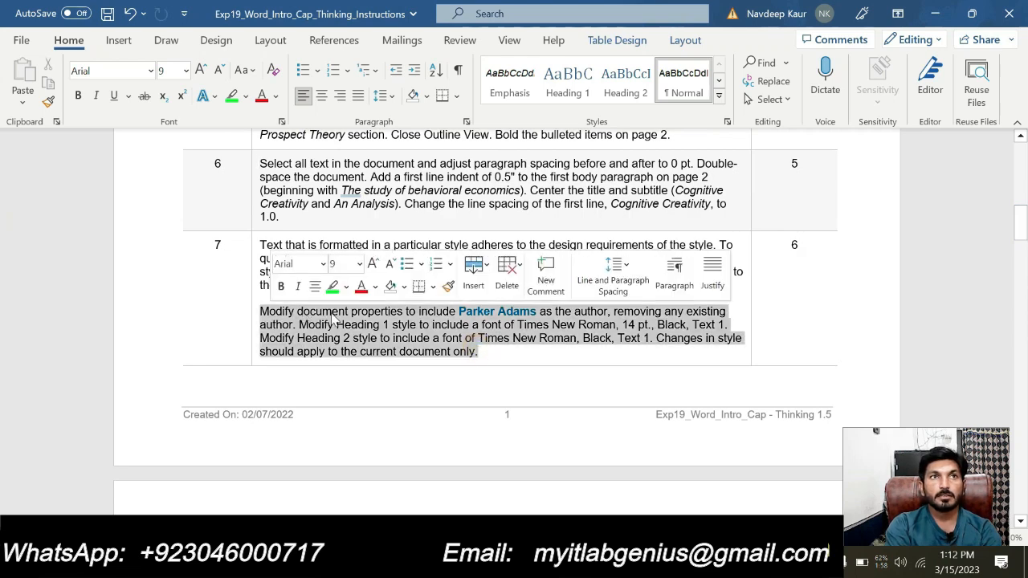
click(330, 290)
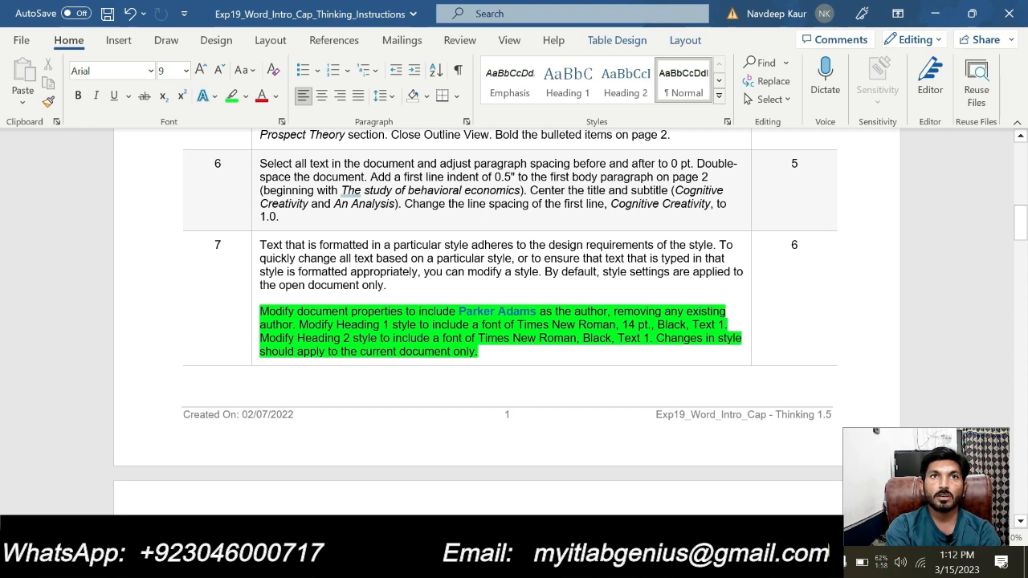
- Copy the new author's full name from step 7 of the instructions
drag(459, 311, 537, 312)
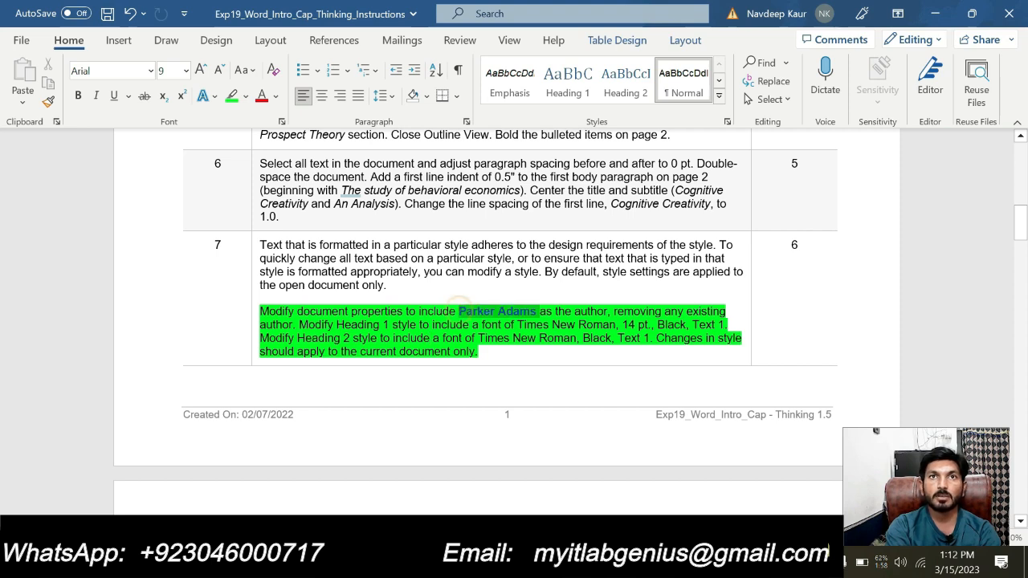
click(528, 315)
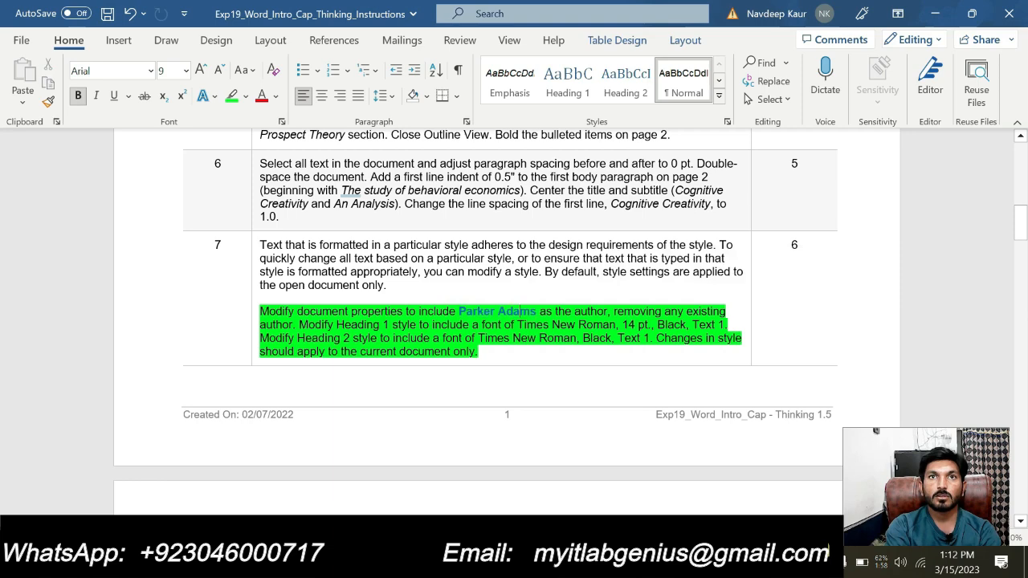
drag(535, 312, 461, 312)
right_click(463, 313)
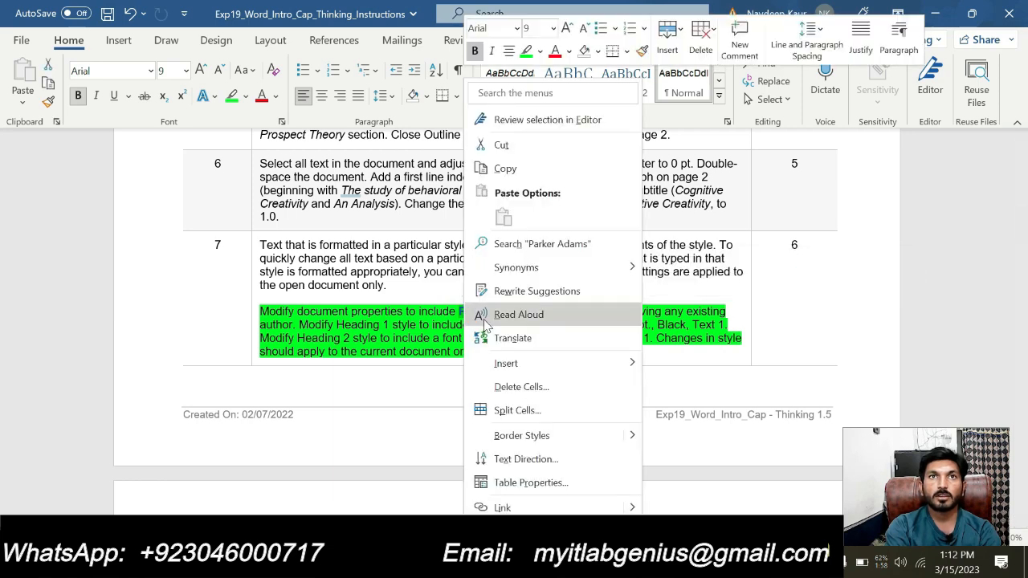
click(490, 172)
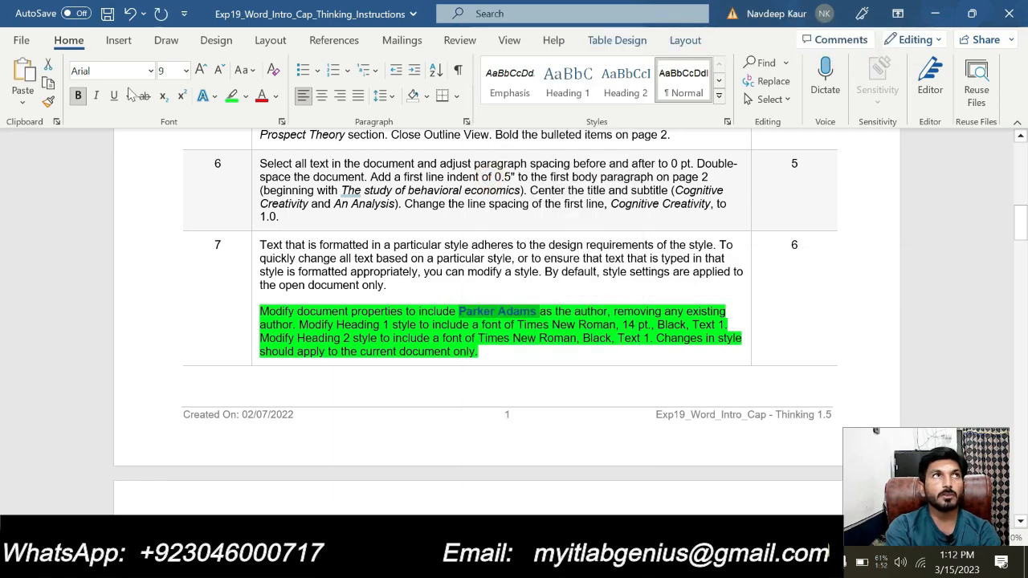
- Open the instructions document's file information and bring its author property into view
click(24, 44)
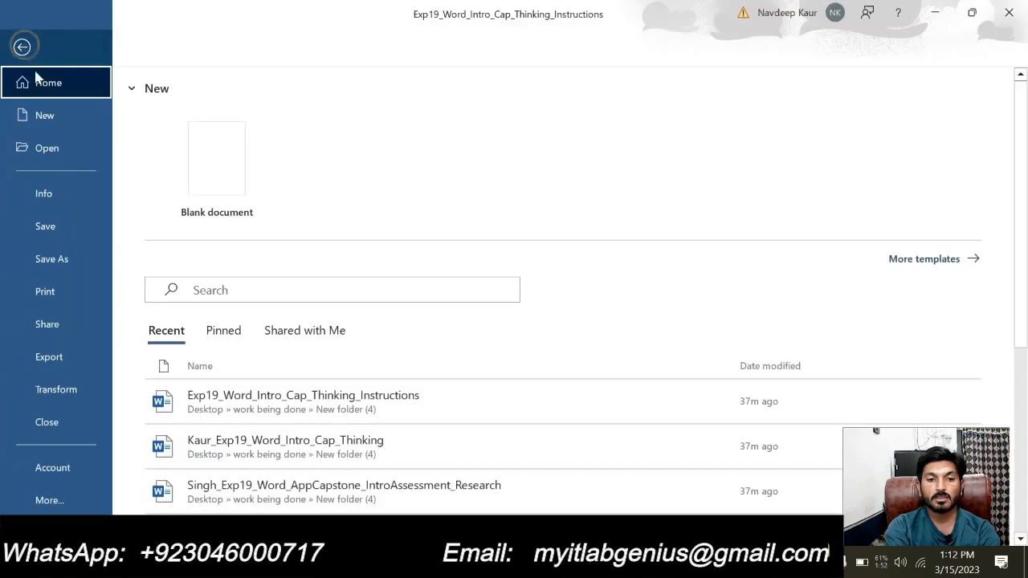
click(57, 192)
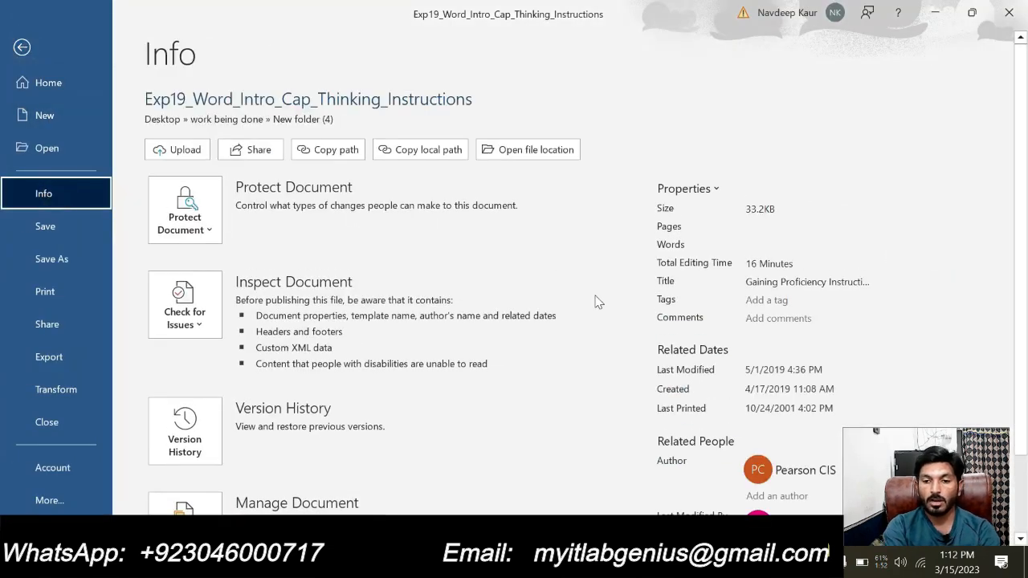
scroll(598, 301, down, 2)
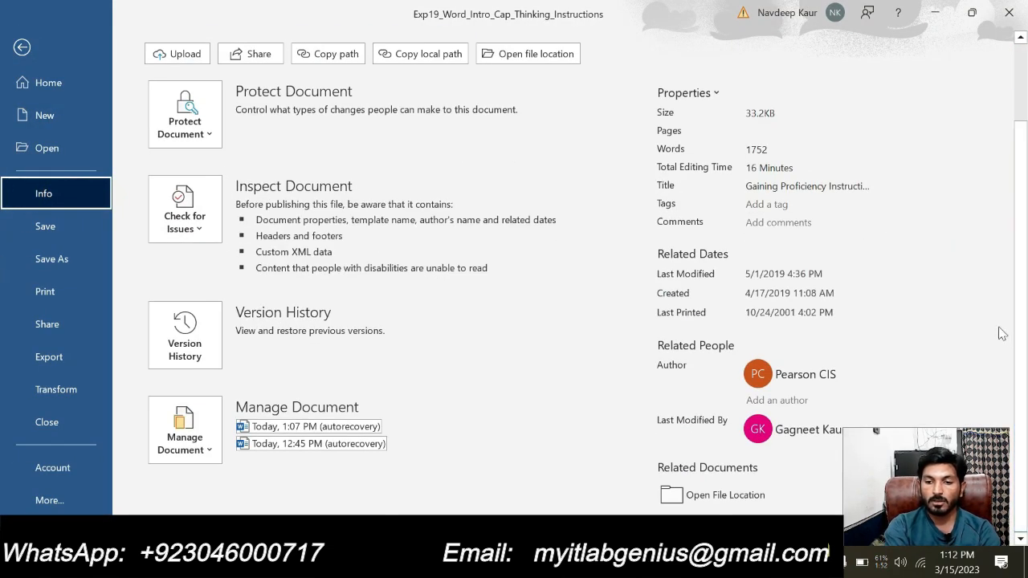
click(157, 441)
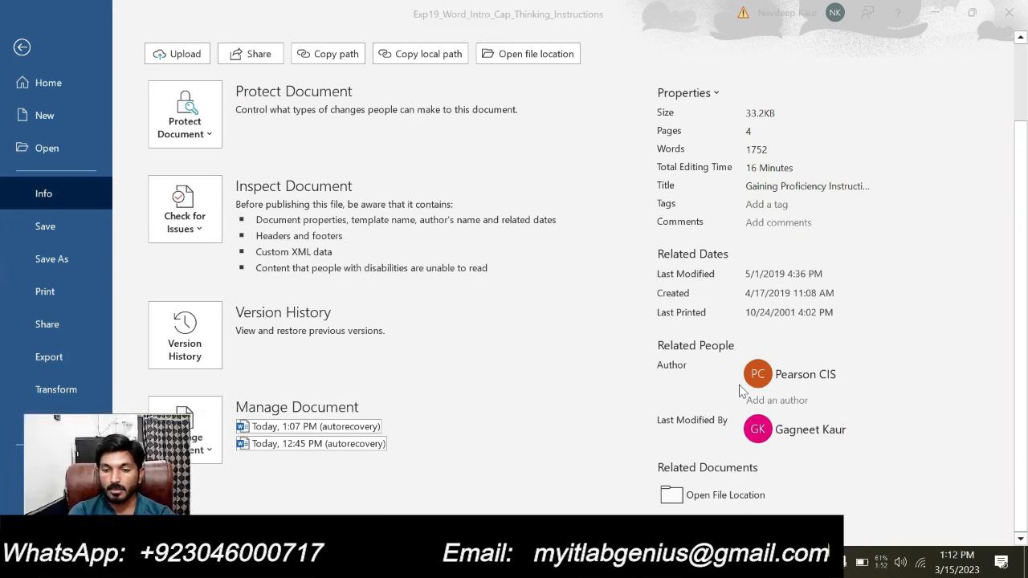
click(791, 374)
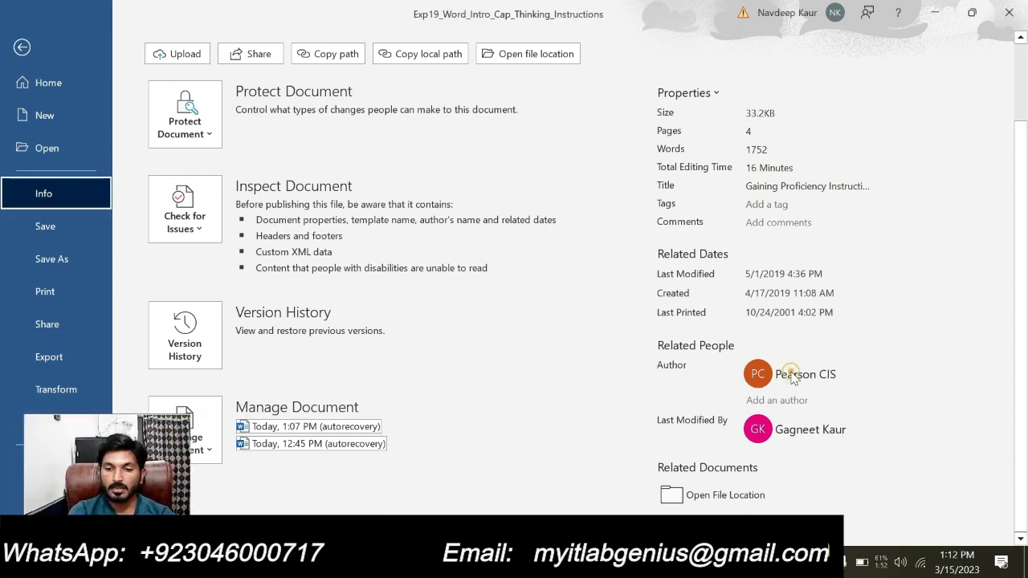
right_click(793, 378)
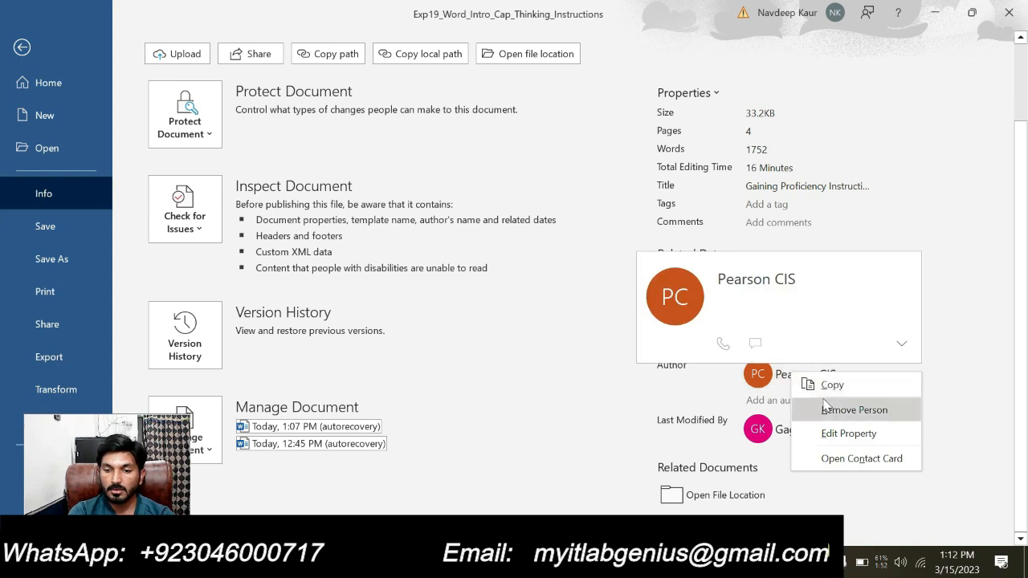
click(836, 433)
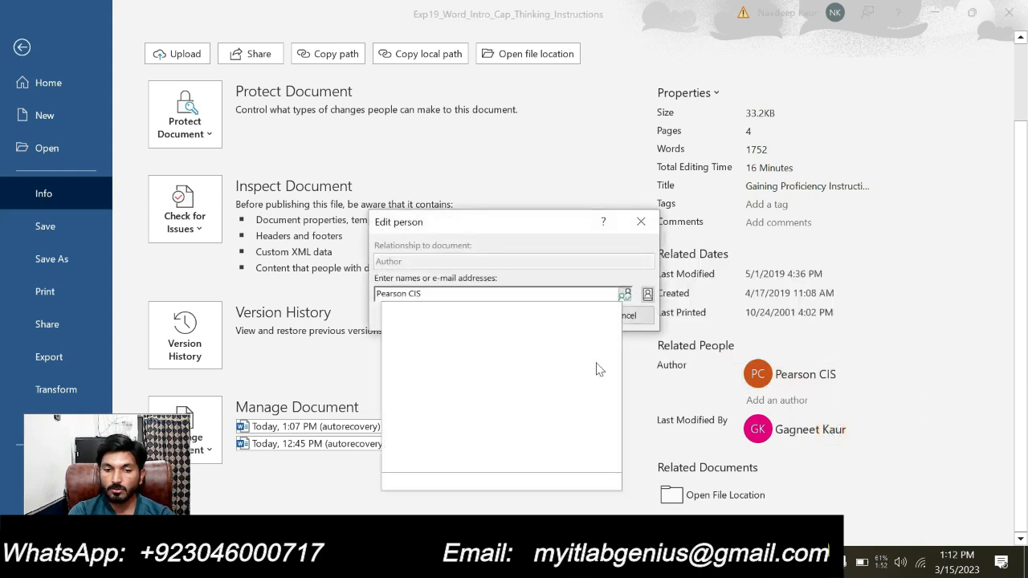
key(BackSpace)
key(BackSpace)
key(BackSpace)
key(BackSpace)
key(BackSpace)
key(BackSpace)
key(BackSpace)
key(BackSpace)
key(BackSpace)
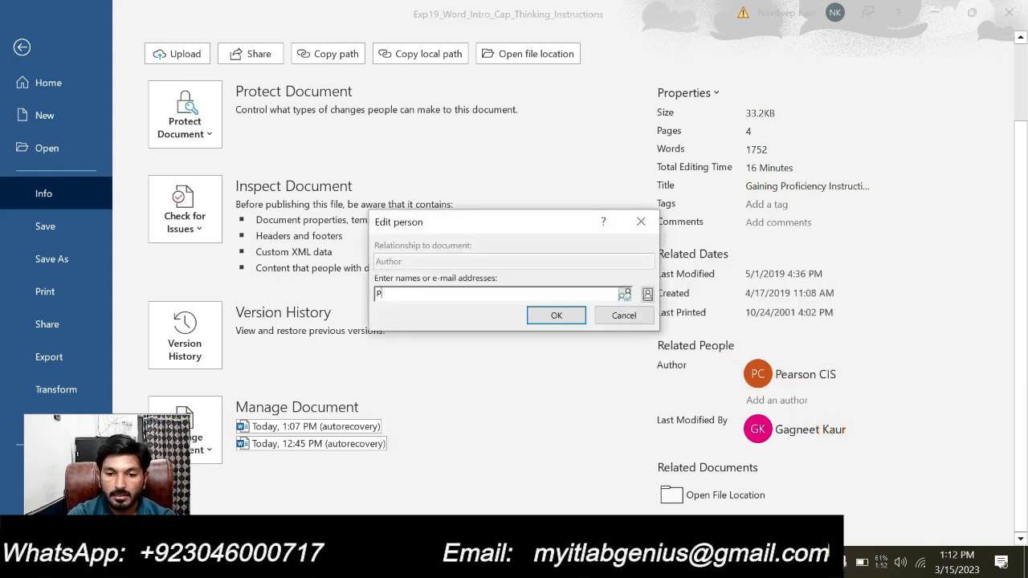
click(617, 316)
- Remove the existing author from the document properties, add the copied name as author, and save the instructions document
right_click(819, 374)
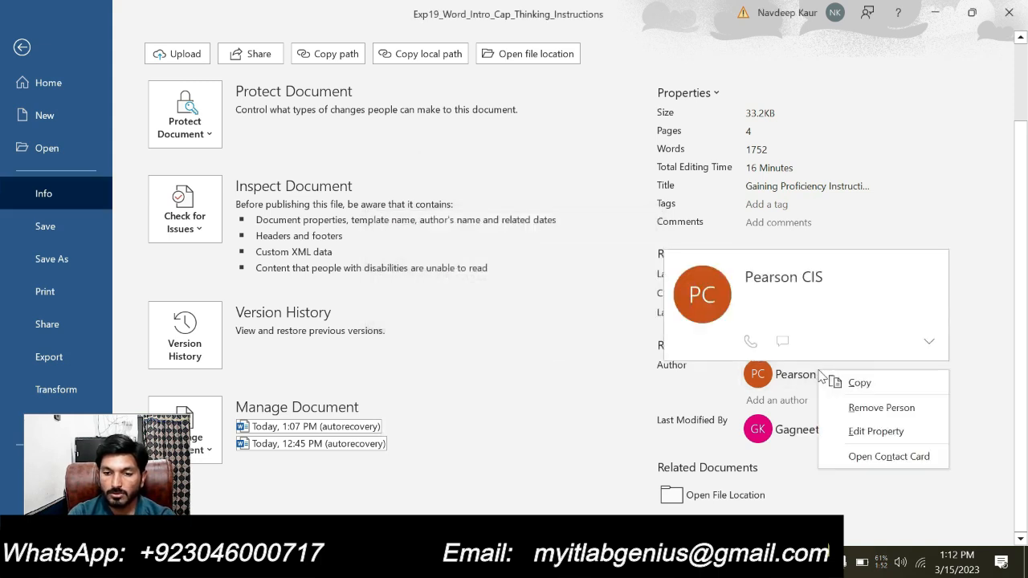
click(858, 409)
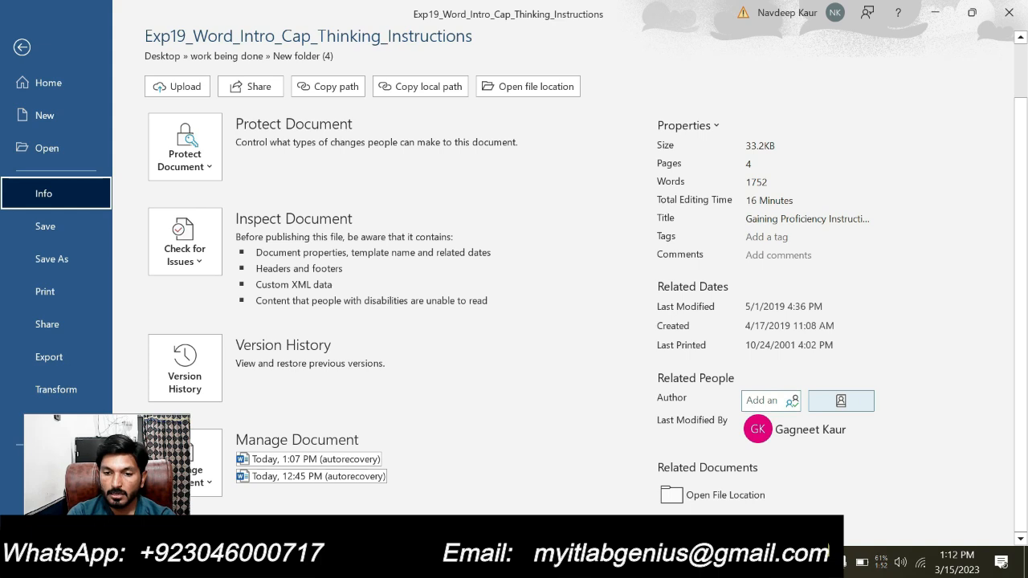
click(767, 400)
key(ctrl+v)
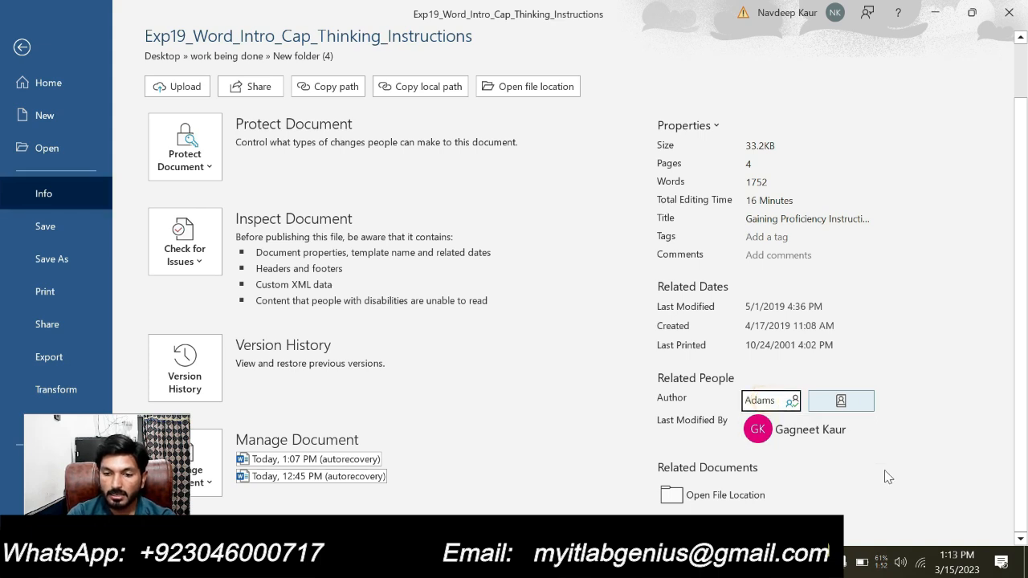
key(Return)
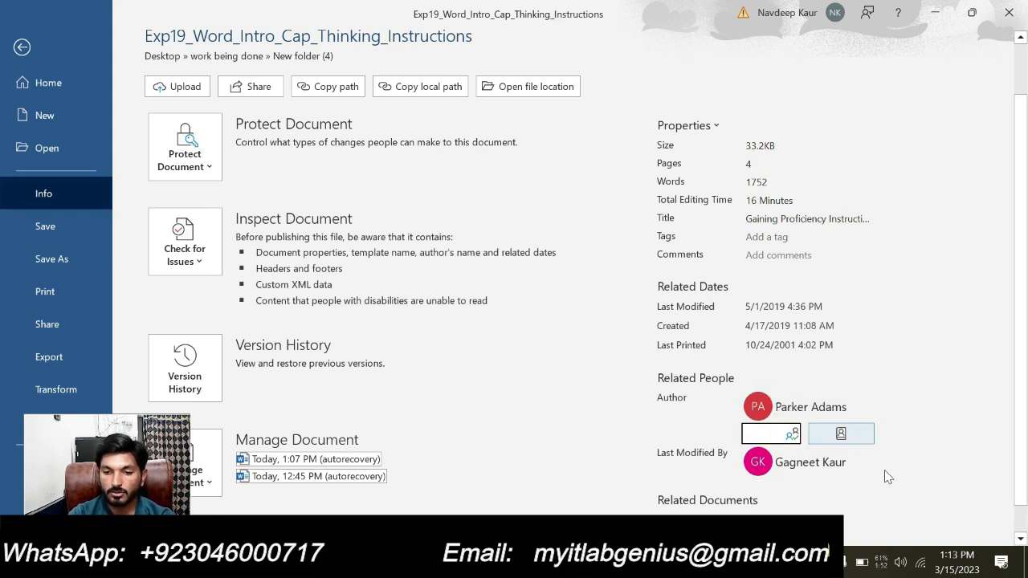
click(797, 417)
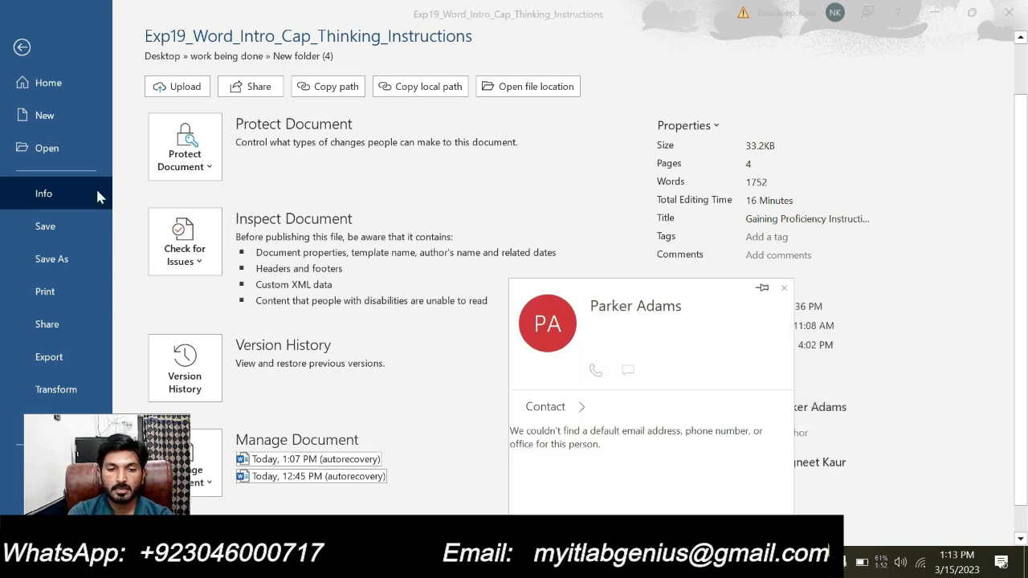
click(46, 229)
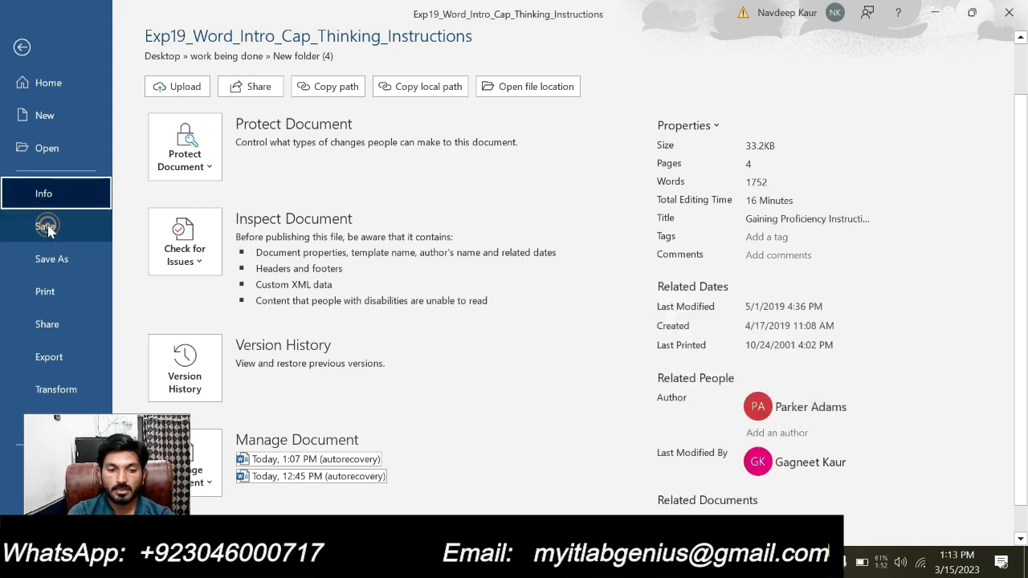
- Save the instructions document, and apply Times New Roman, 14 pt, Black, Text 1 to the project document's Heading 1 style
click(47, 228)
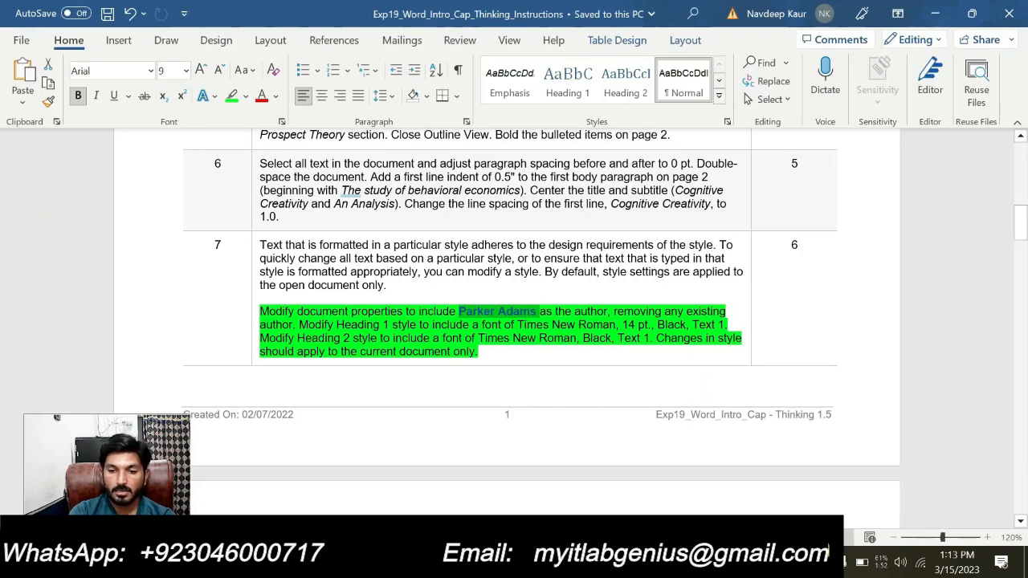
click(614, 562)
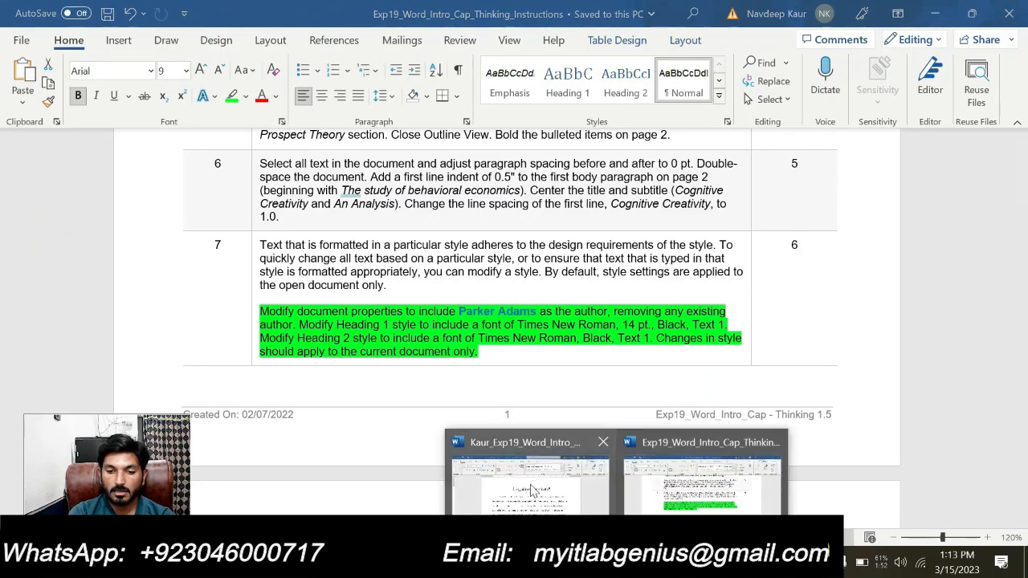
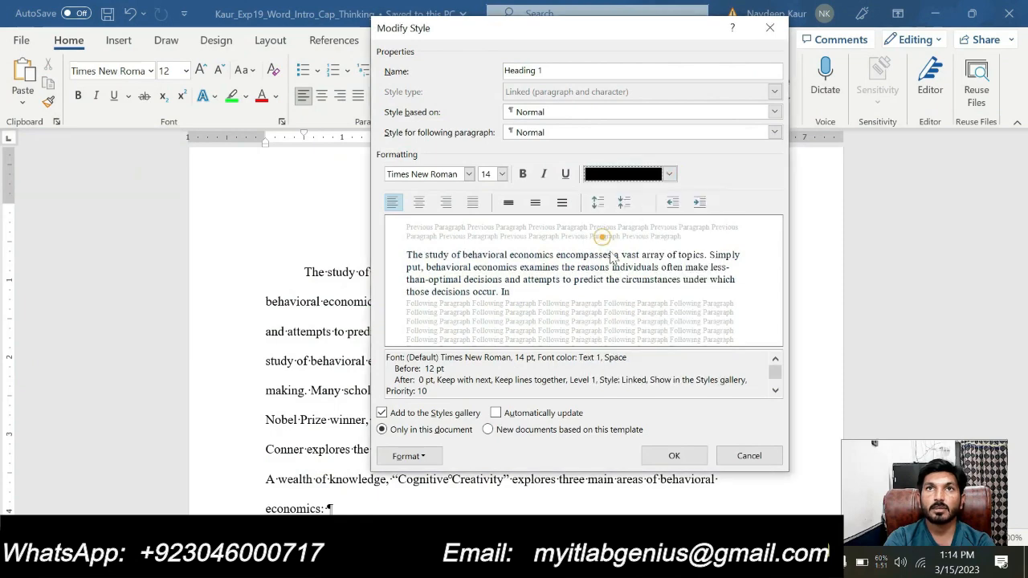
click(674, 456)
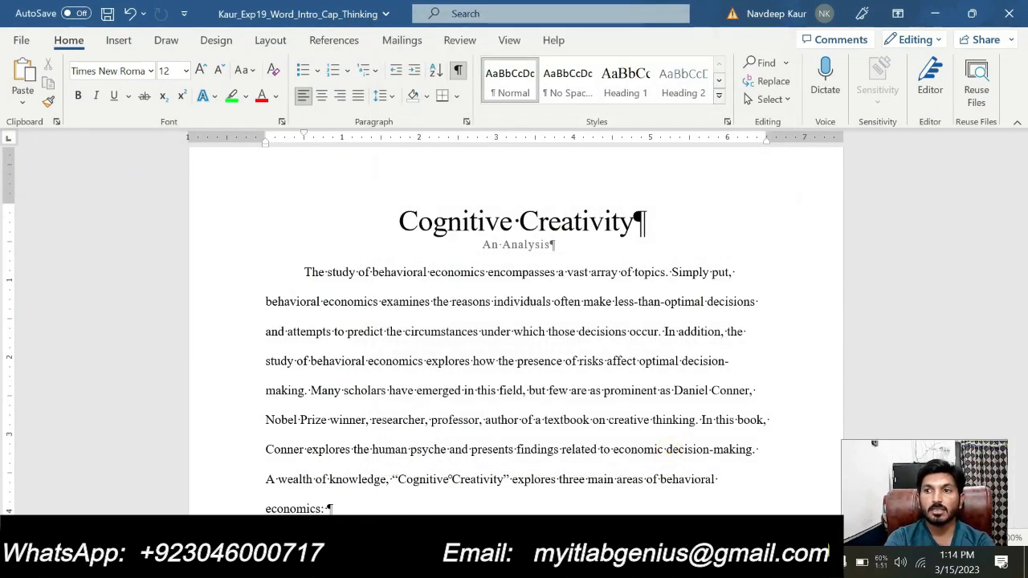
- Modify the project document's Heading 2 style to Times New Roman in Black, Text 1, following step 7 of the instructions
mouse_move(615, 566)
click(694, 487)
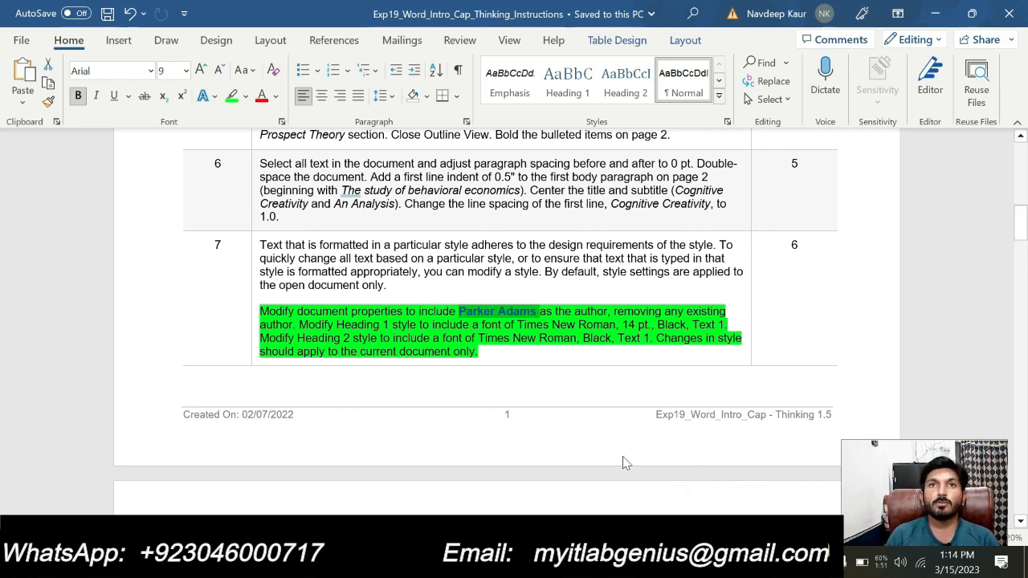
click(484, 352)
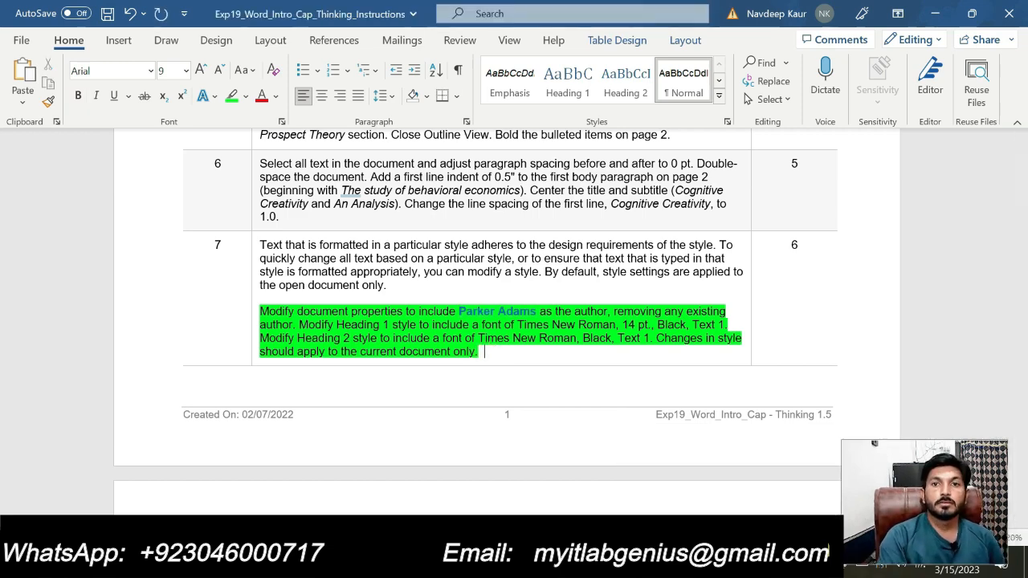
click(540, 492)
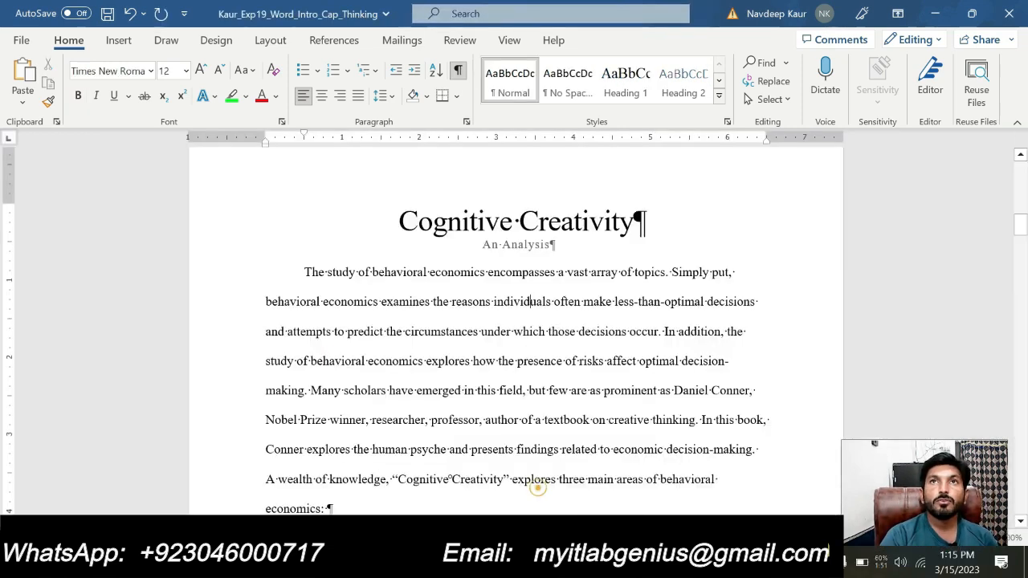
right_click(672, 94)
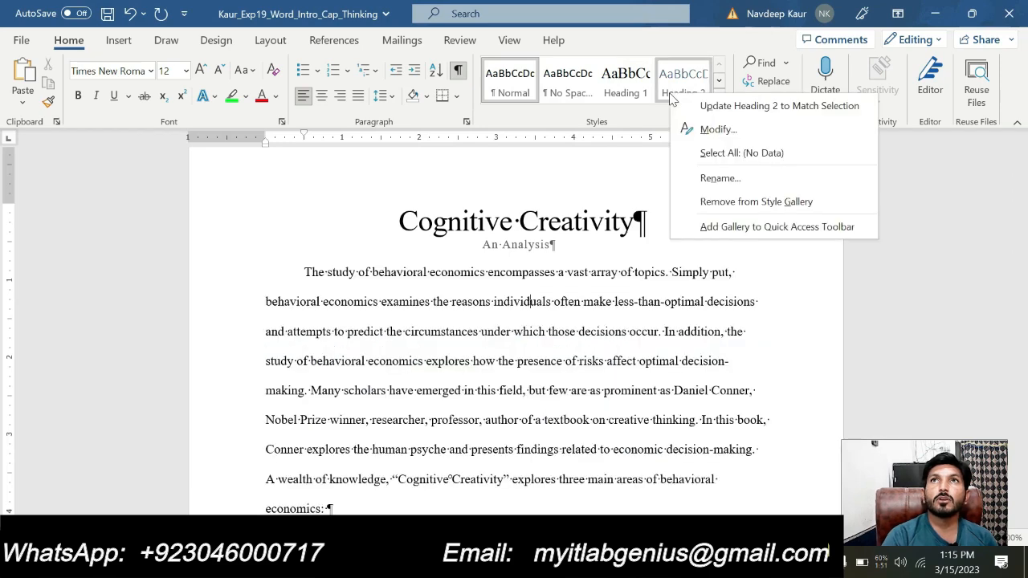
click(699, 131)
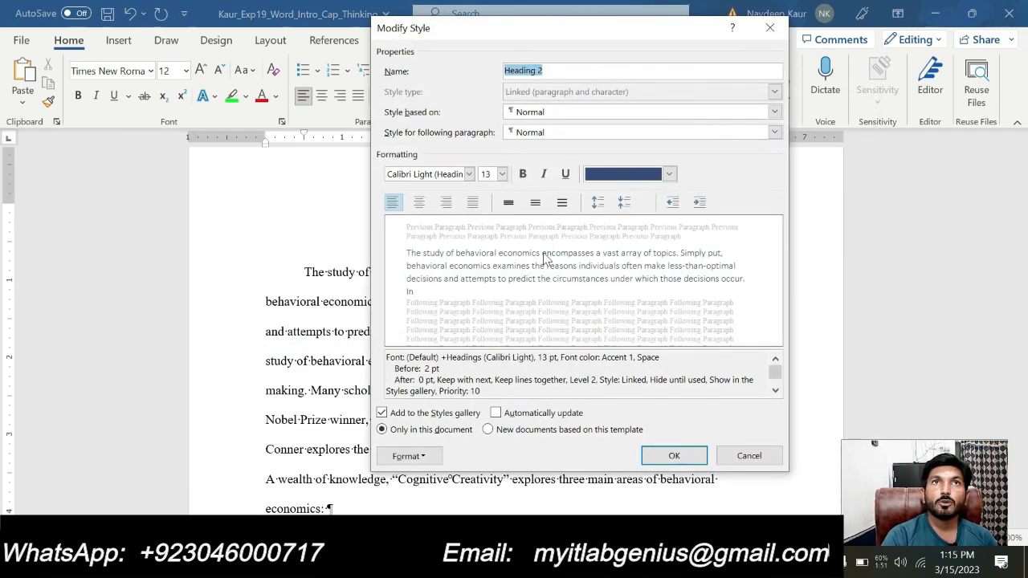
mouse_move(643, 562)
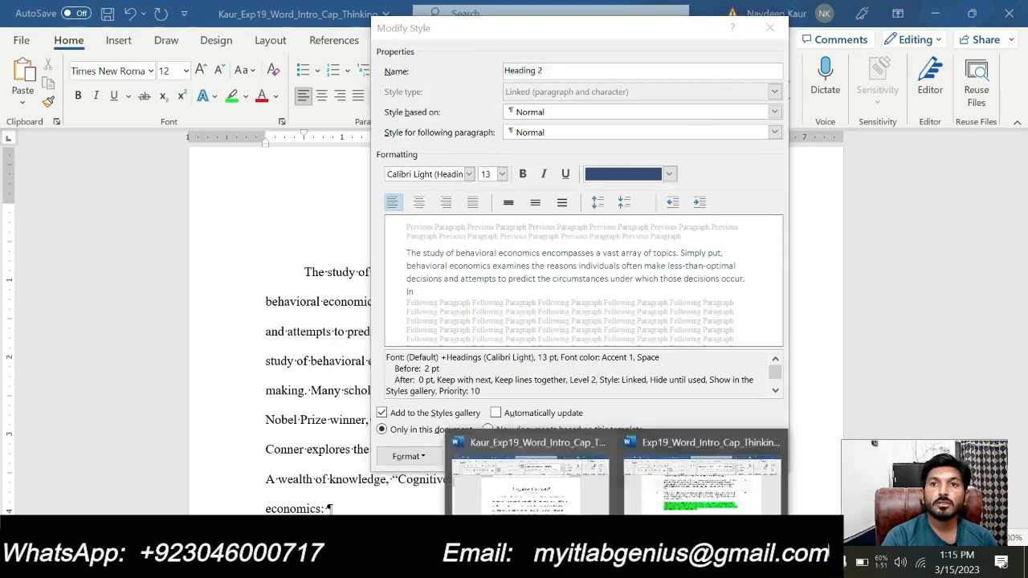
click(665, 508)
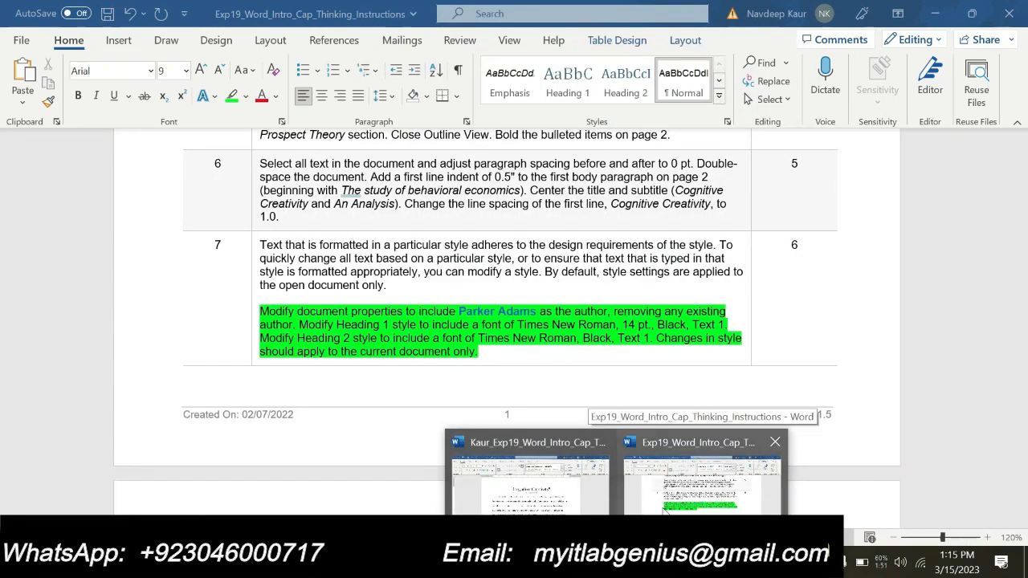
click(530, 486)
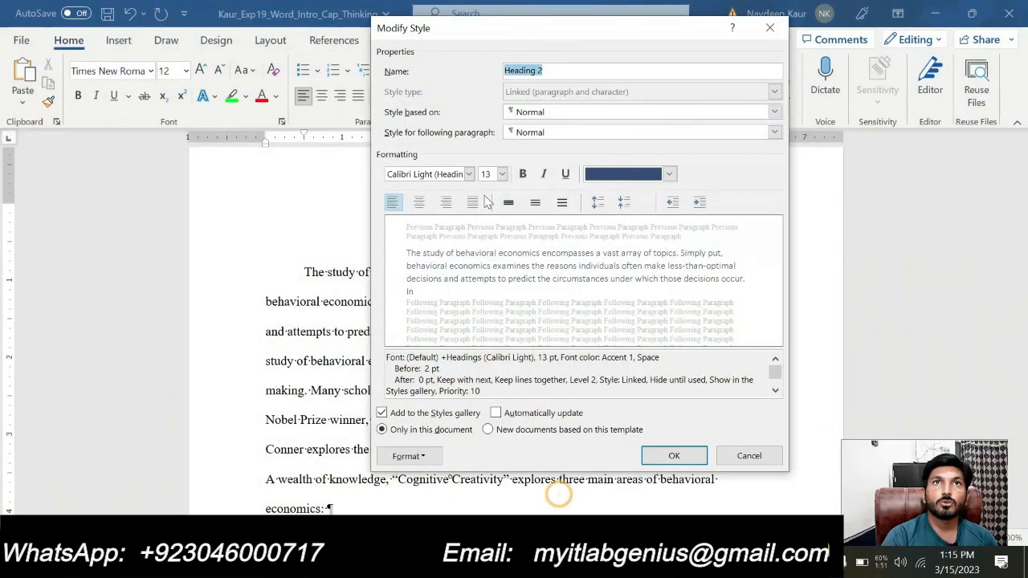
click(469, 174)
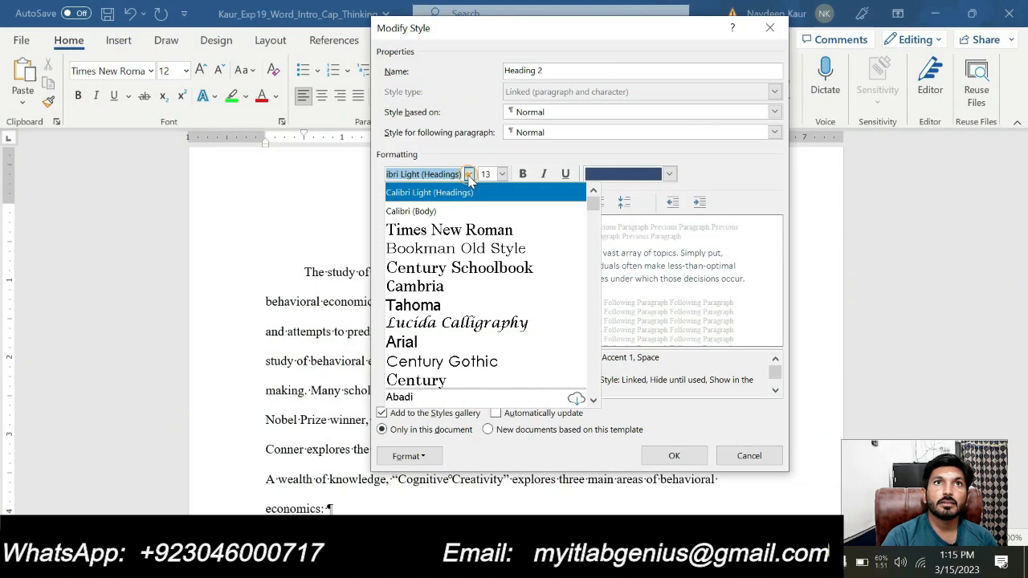
click(469, 231)
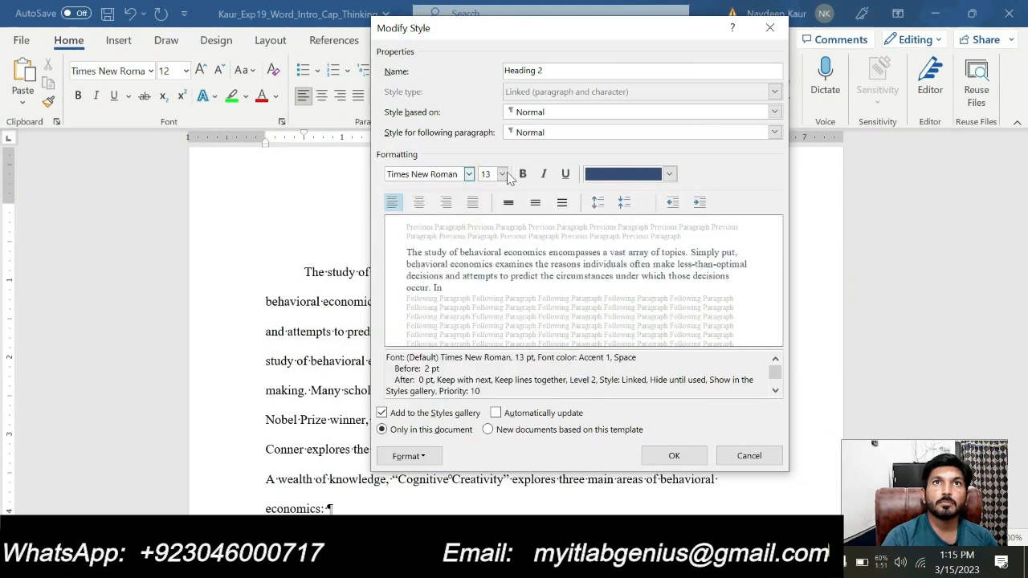
click(670, 174)
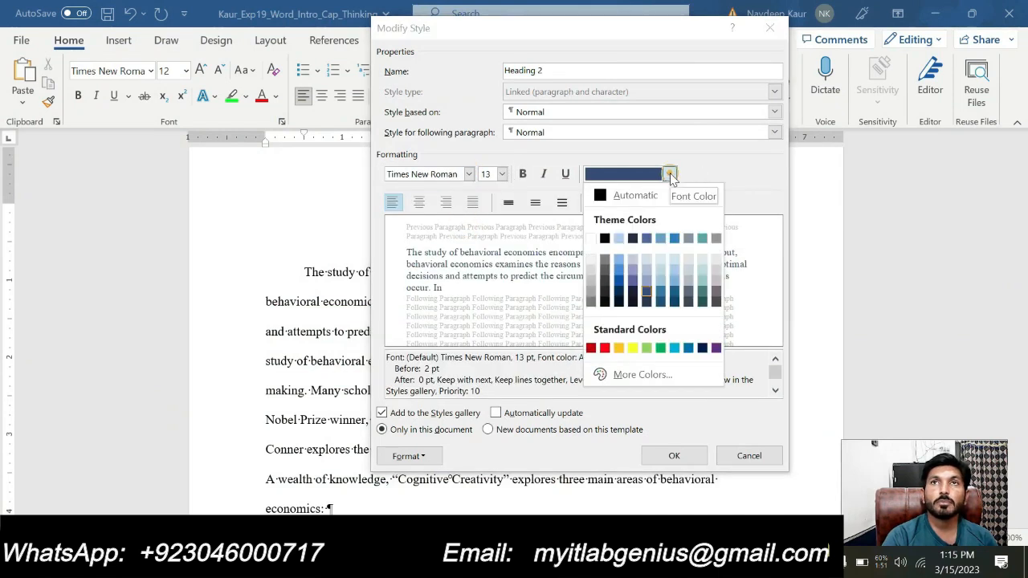
click(604, 240)
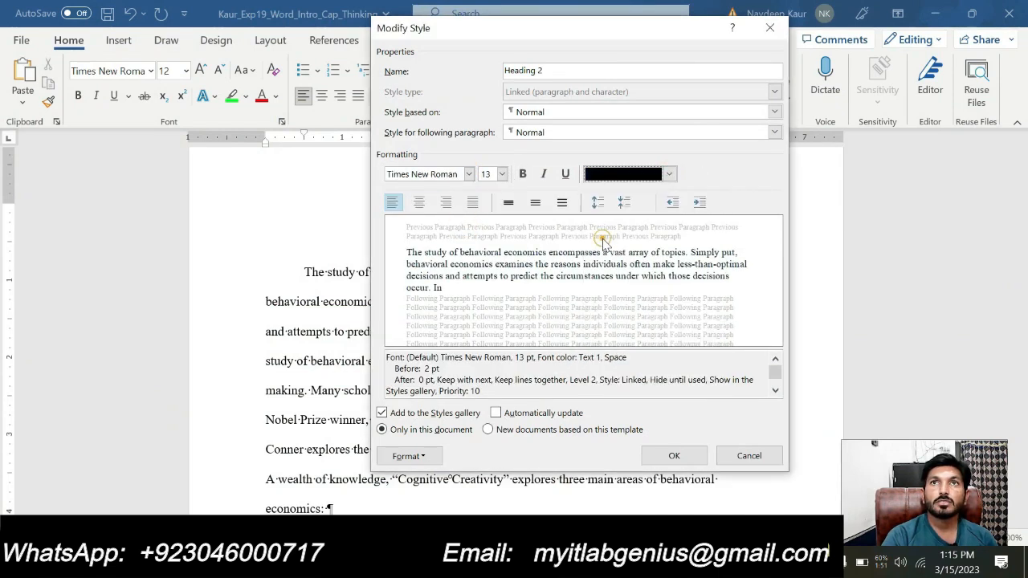
click(674, 456)
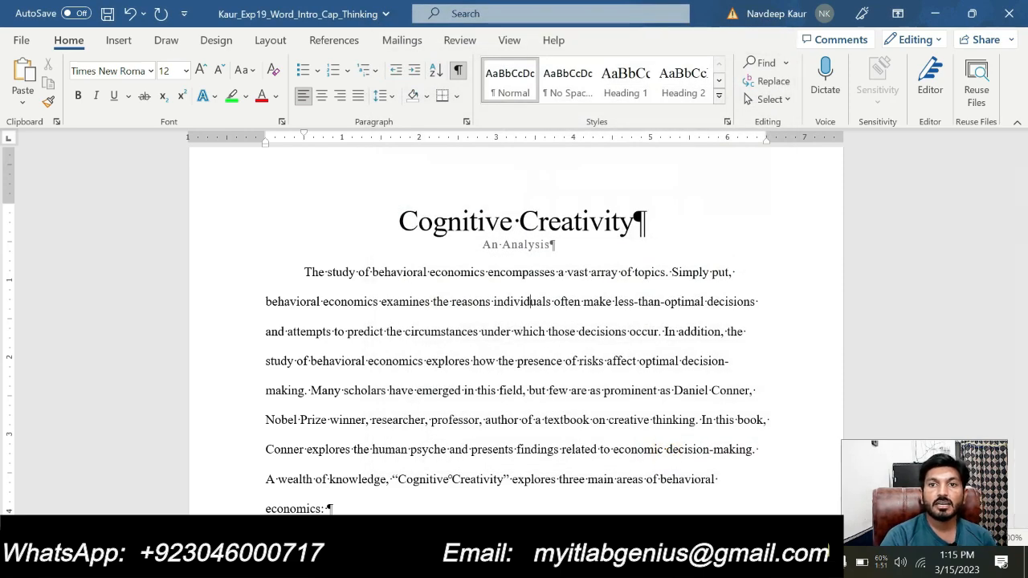
- Remove the green highlight from step 7's second paragraph in the instructions document
click(666, 493)
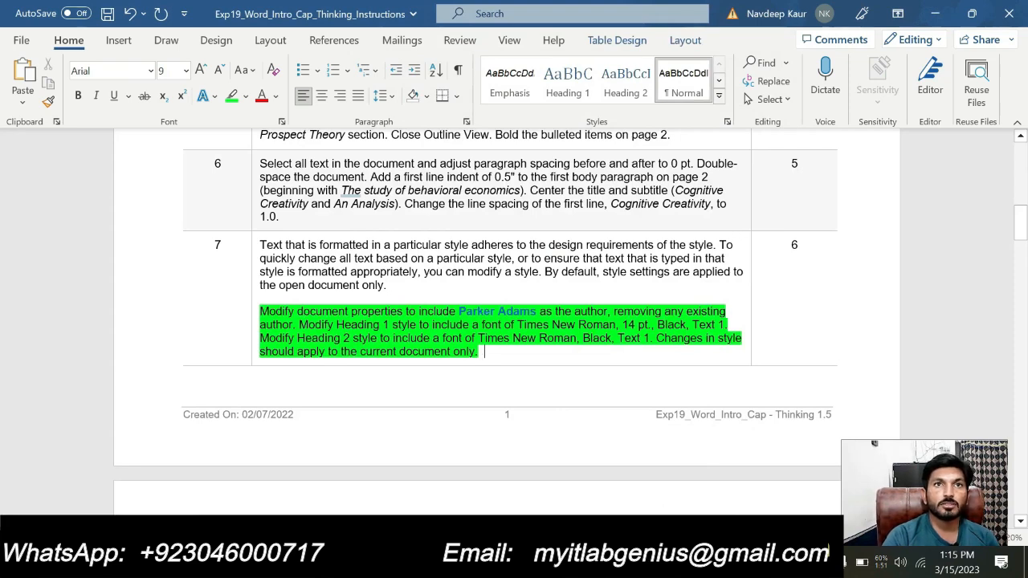
drag(485, 352, 276, 319)
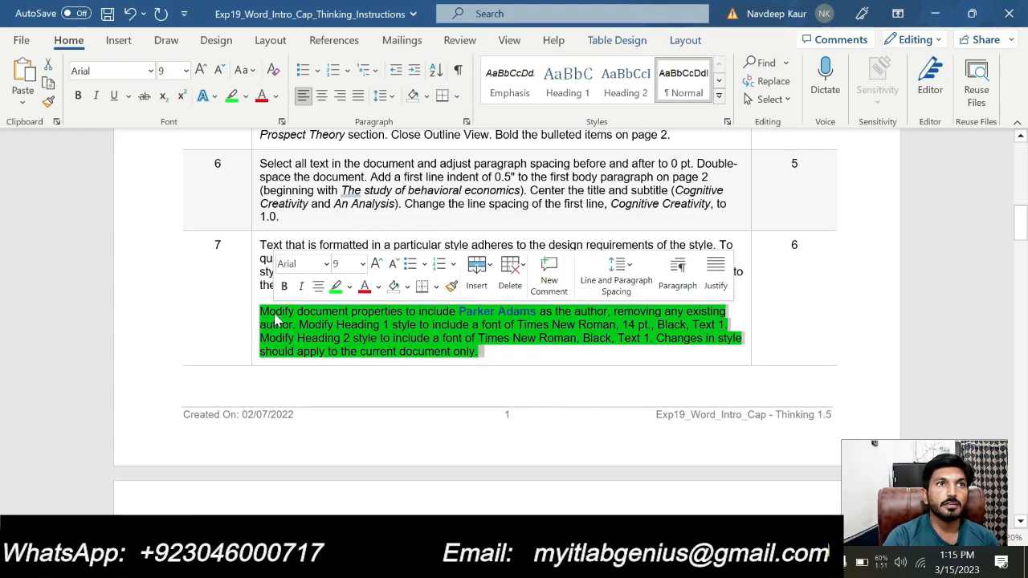
click(338, 288)
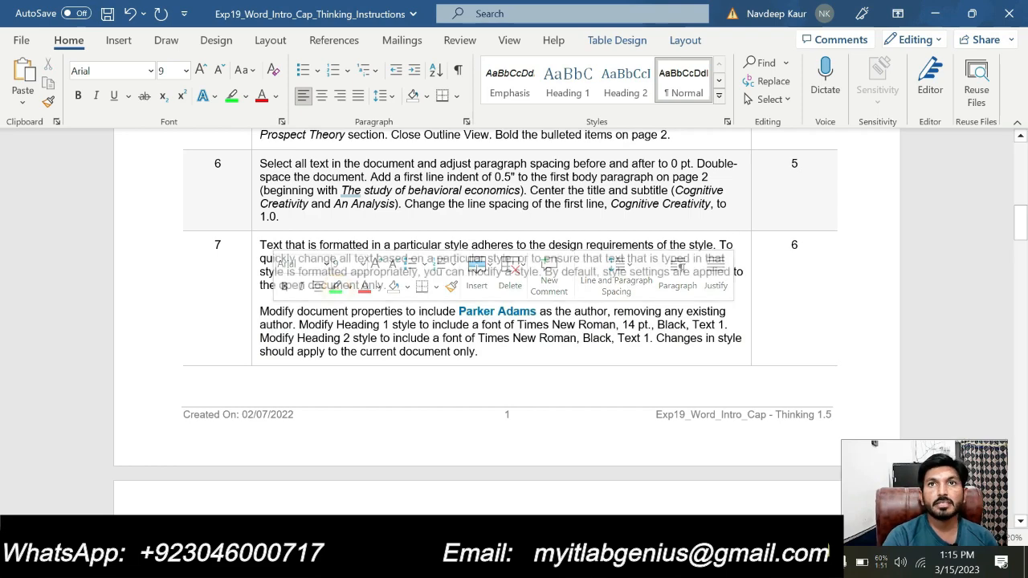
- Highlight step 8's second paragraph in green, from "Select the lines of tabbed text" to "Center text in the first row."
drag(1023, 241, 1023, 274)
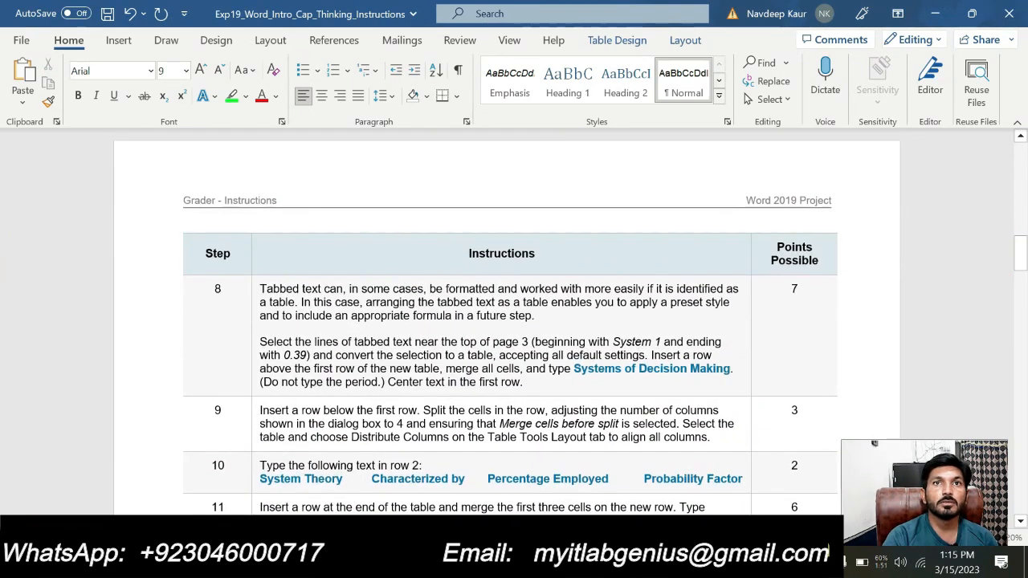
drag(524, 383, 282, 345)
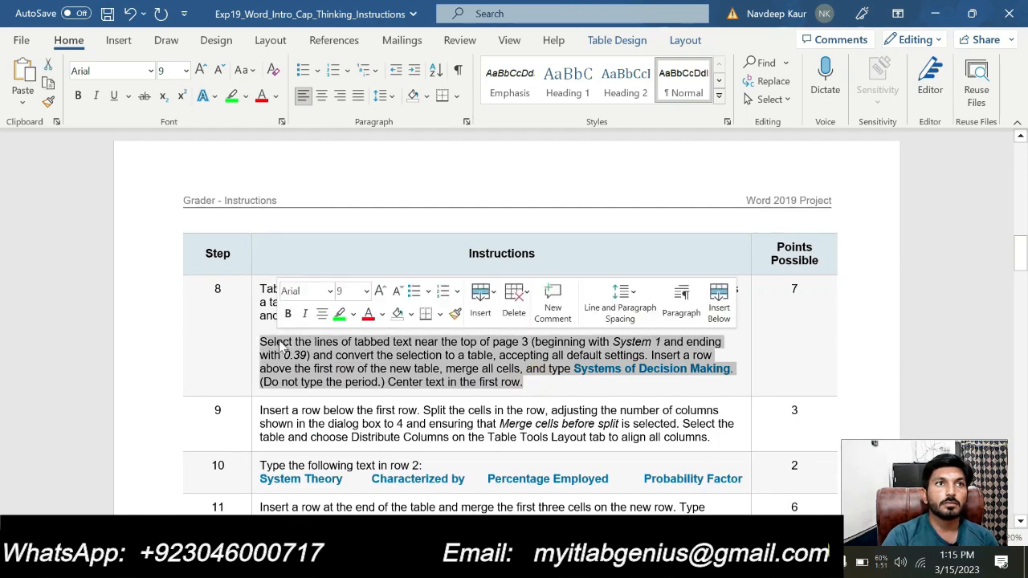
click(338, 313)
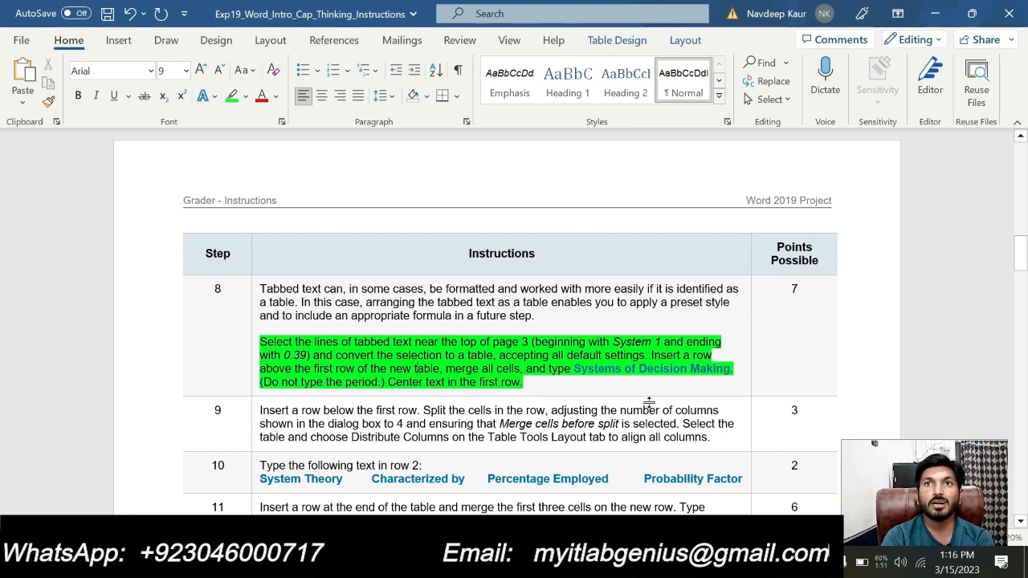
- Convert the tabbed System 1 and System 2 lines on page 3 of the project document to a table with the default settings
mouse_move(616, 564)
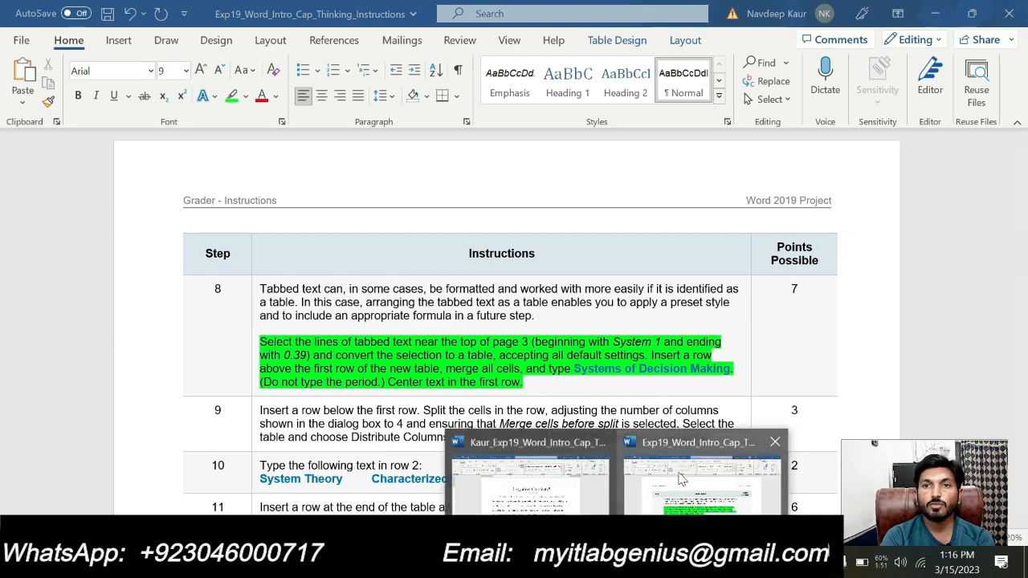
click(576, 485)
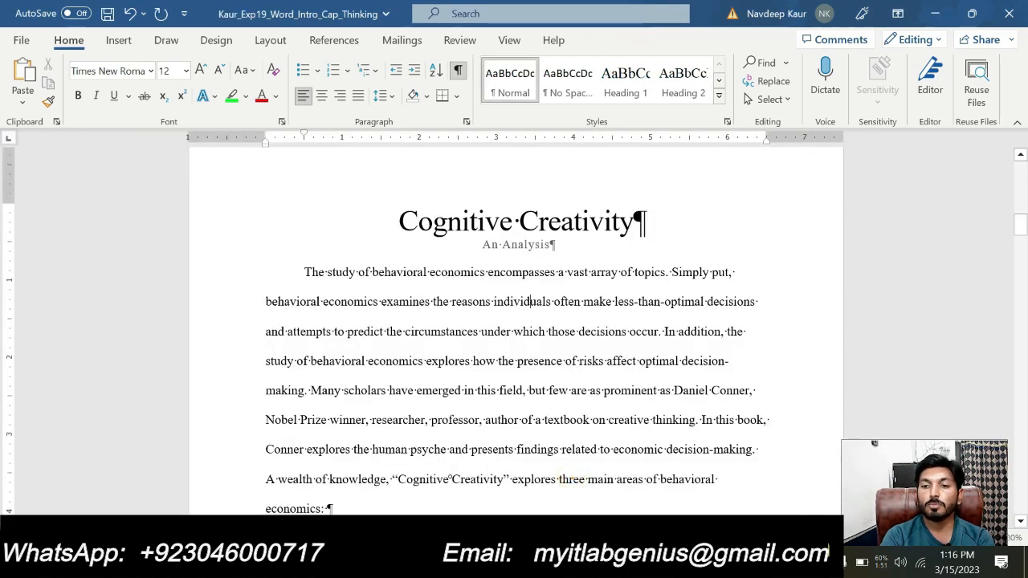
drag(1021, 238, 4, 282)
drag(1027, 277, 1027, 284)
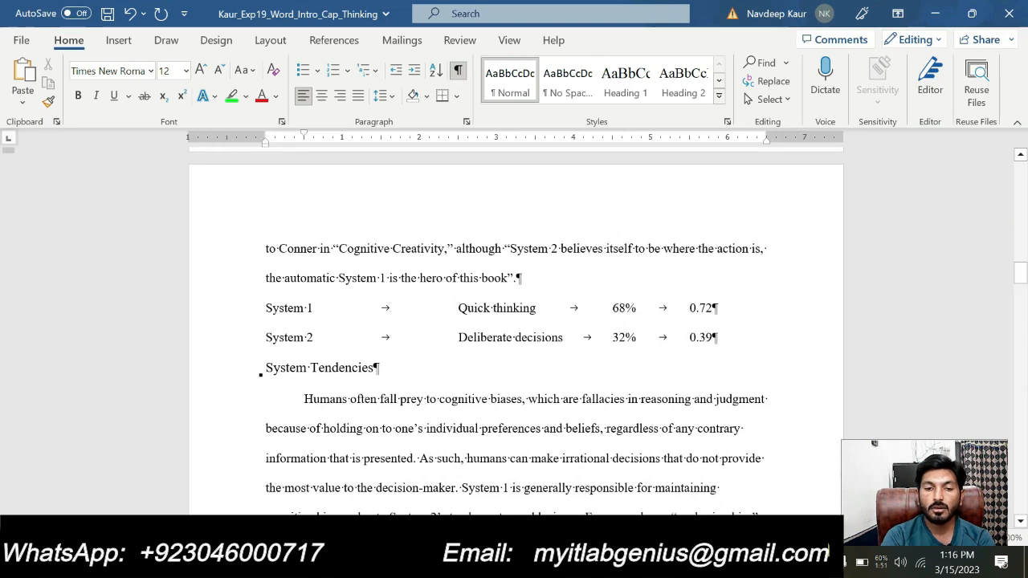
drag(266, 308, 717, 339)
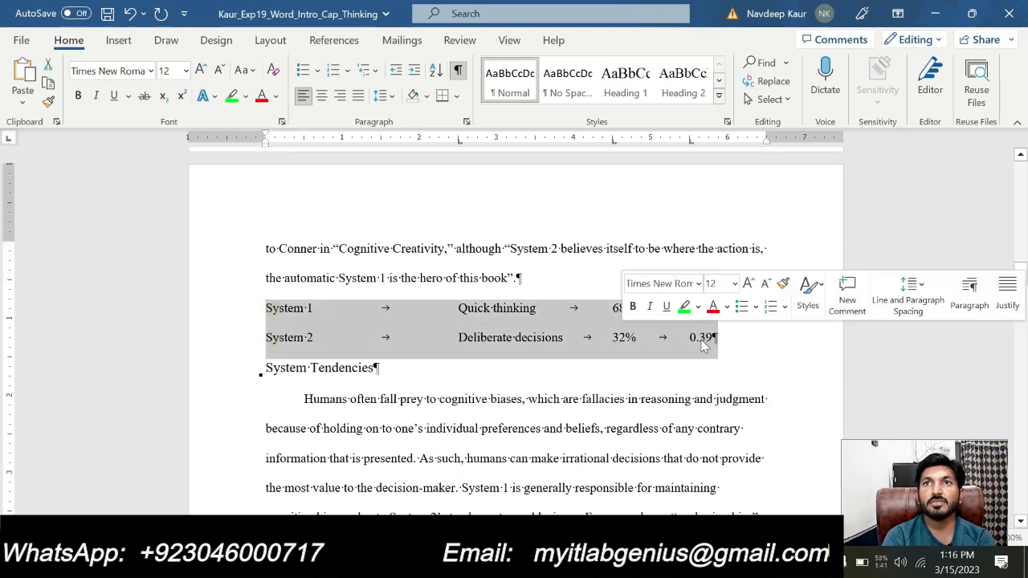
click(126, 44)
click(115, 103)
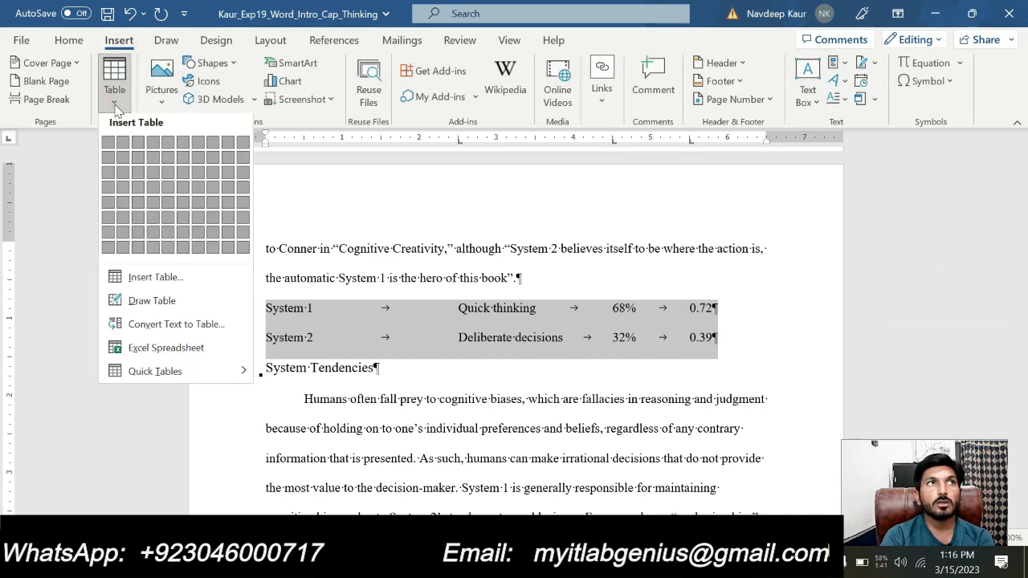
click(180, 327)
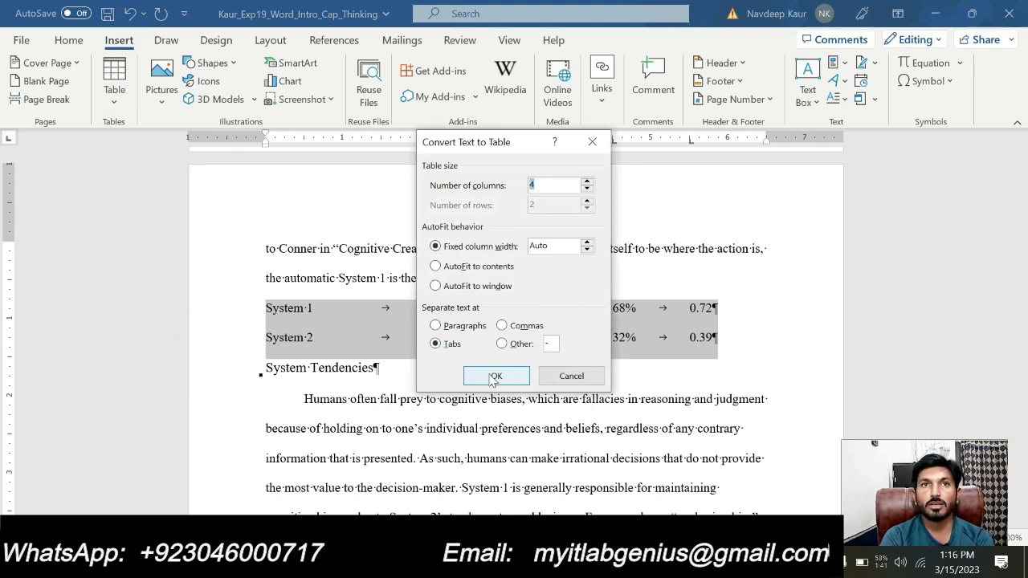
click(496, 377)
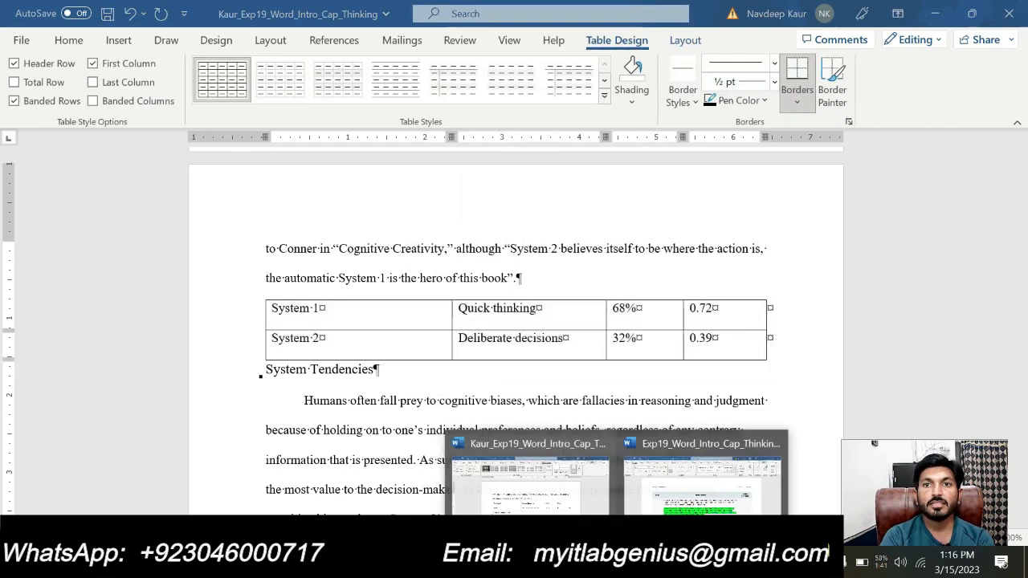
- Copy the text "Systems of Decision Making" from step 8 of the instructions document
click(681, 507)
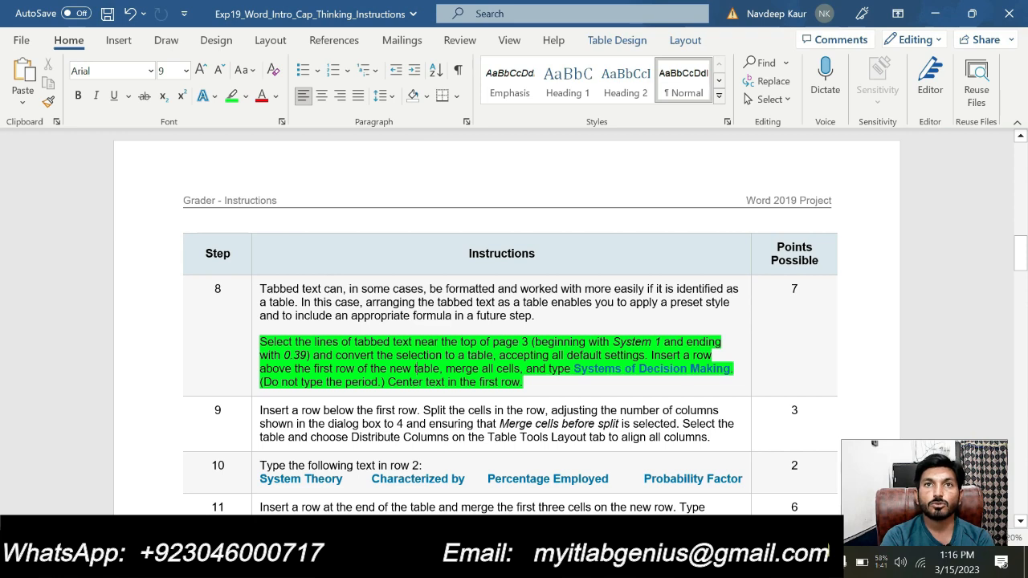
drag(573, 368, 731, 368)
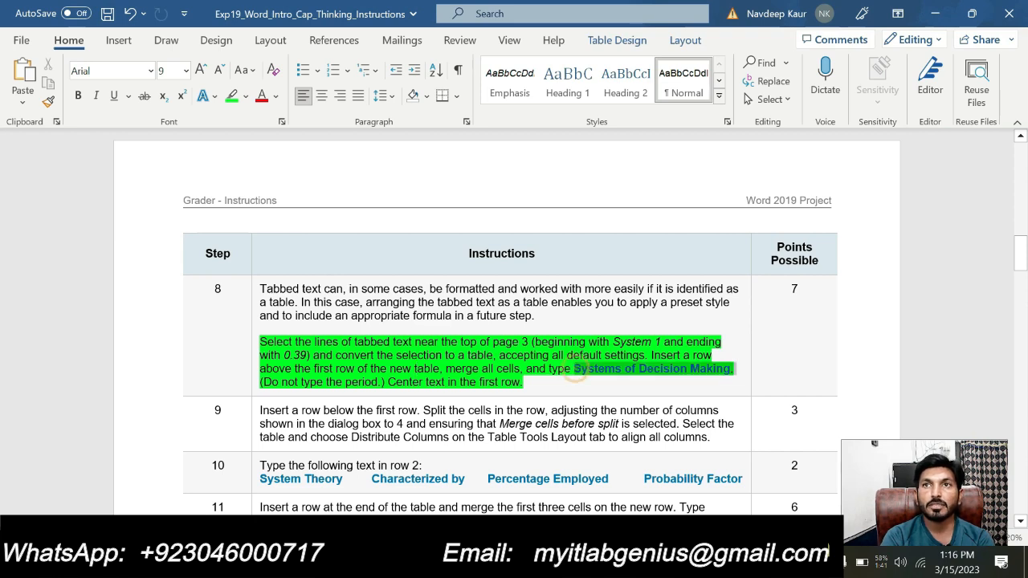
right_click(704, 368)
click(721, 176)
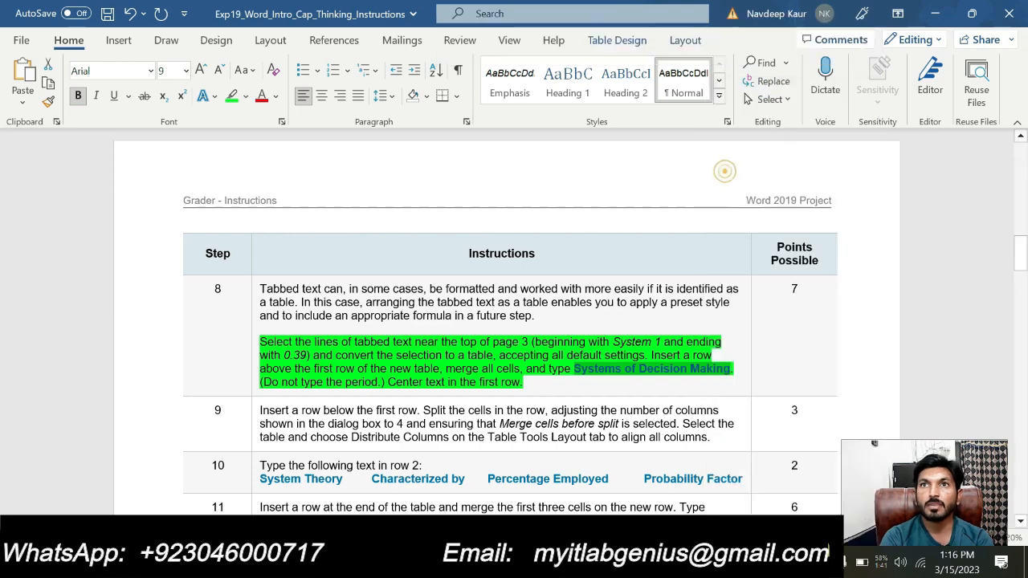
- In the project document, insert a row above the System 1 row of the page 3 table and merge its cells
mouse_move(617, 562)
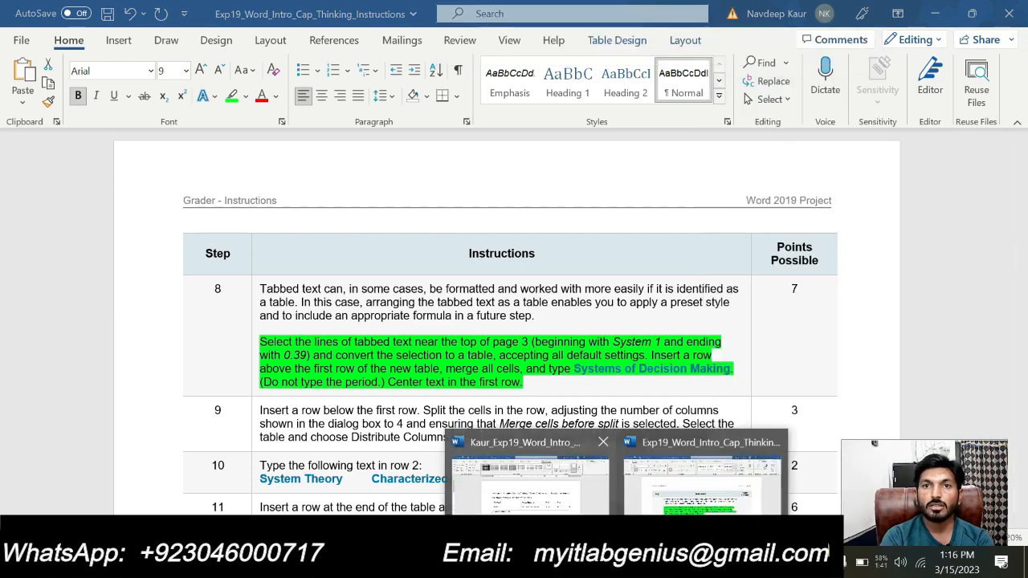
click(574, 495)
click(386, 314)
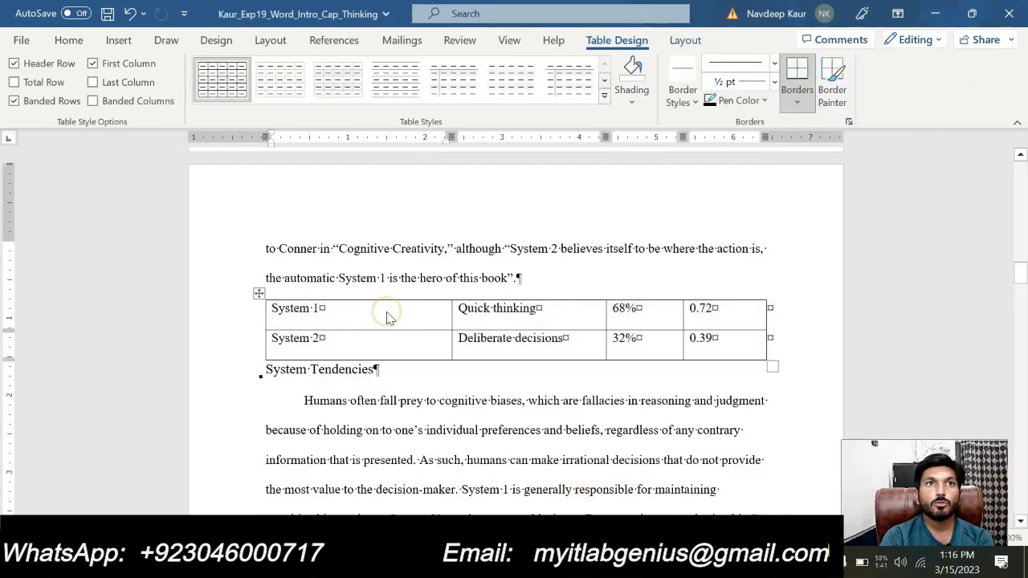
click(685, 42)
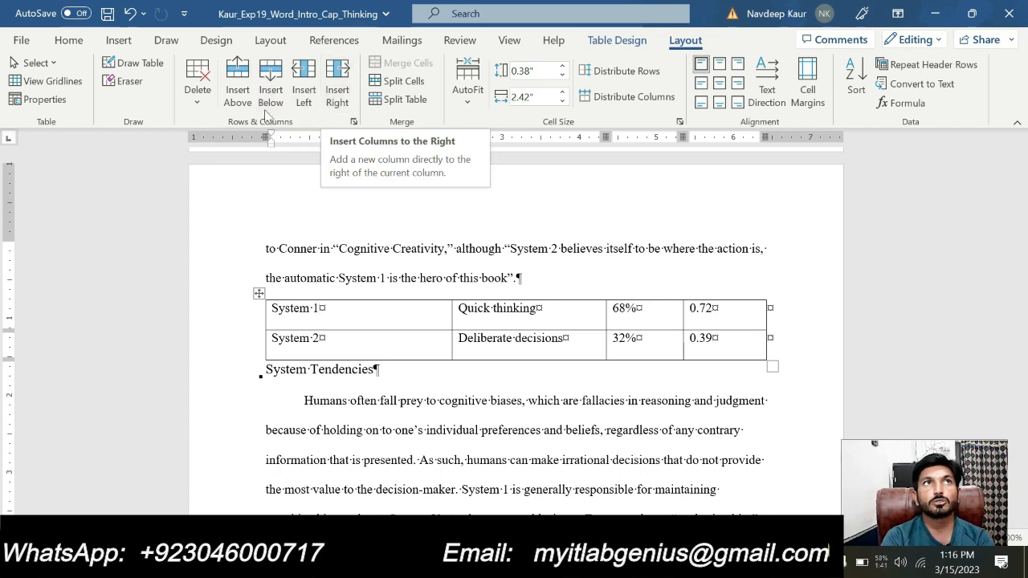
click(238, 95)
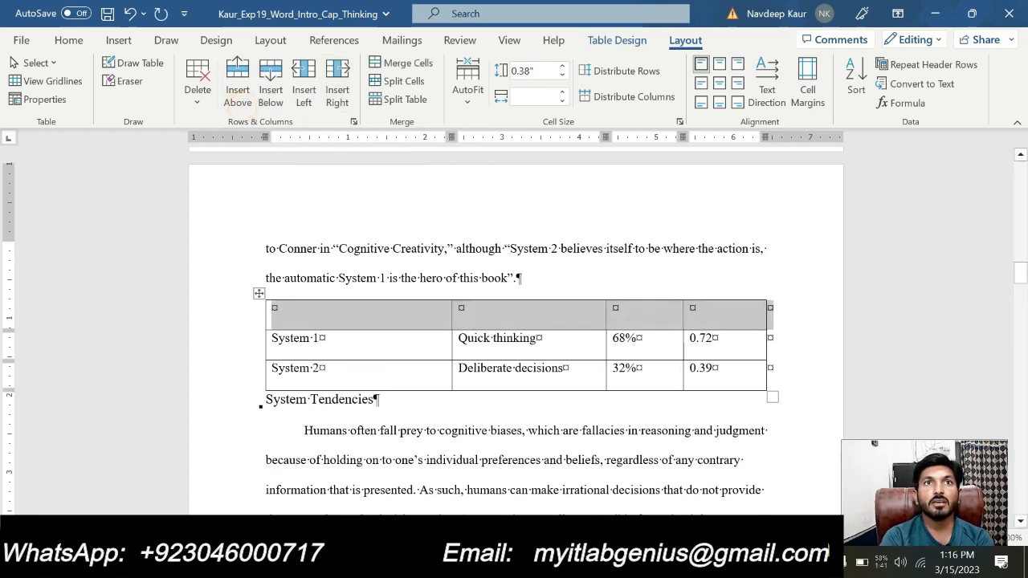
click(396, 68)
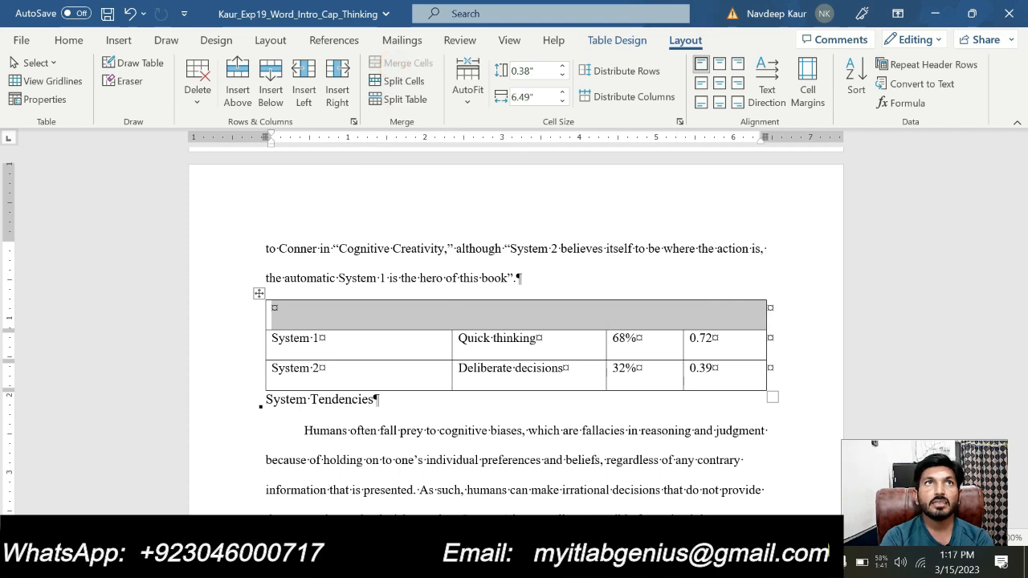
- Paste "Systems of Decision Making" as text only into the merged first row and align it to the cell's center
click(271, 307)
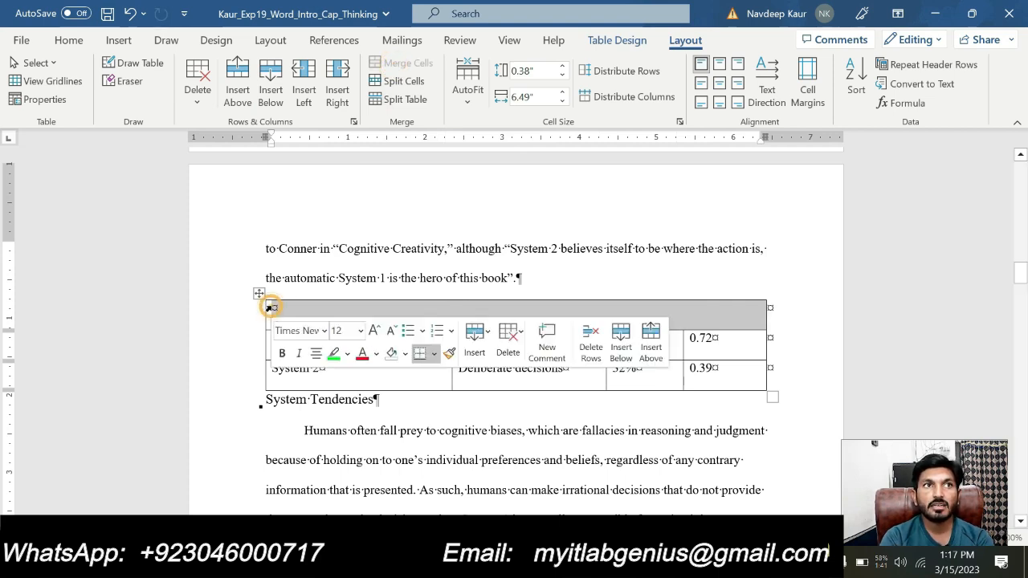
click(274, 312)
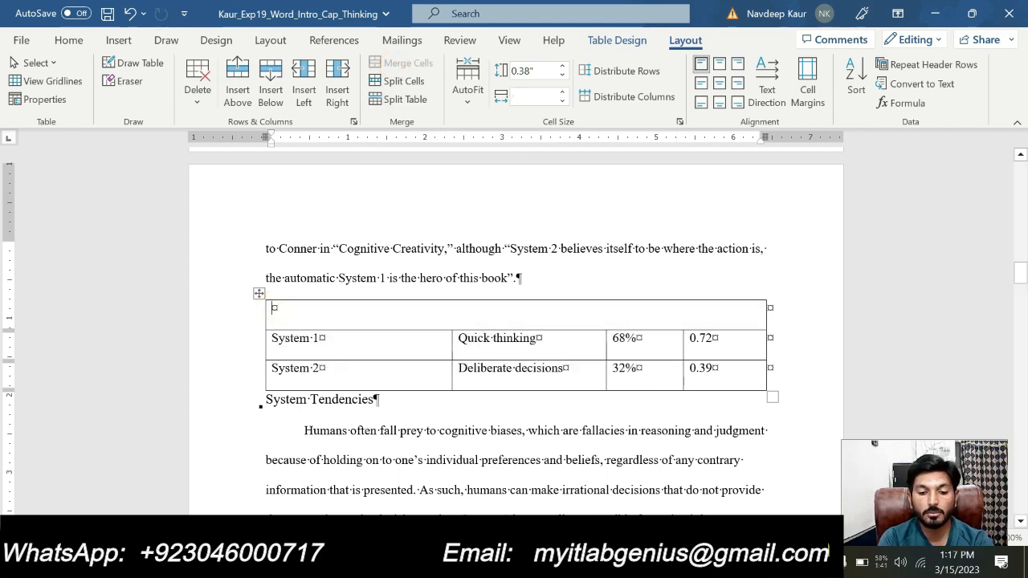
key(ctrl+v)
click(438, 327)
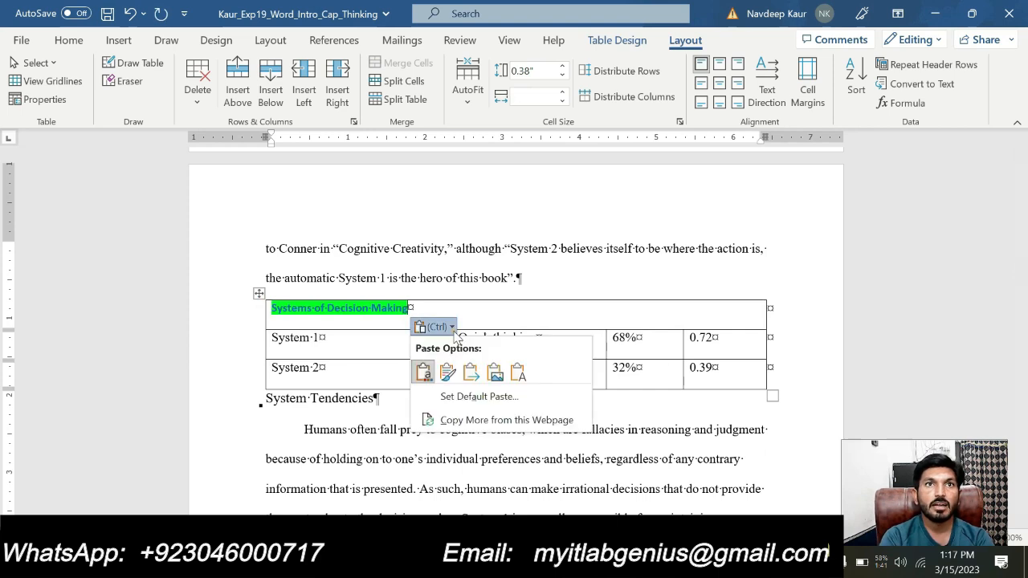
click(519, 373)
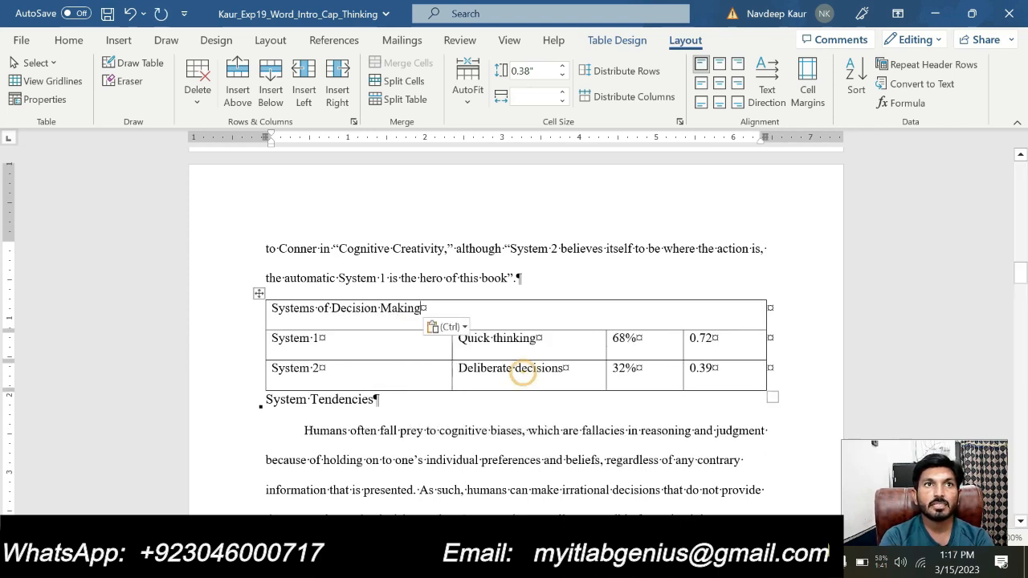
click(721, 84)
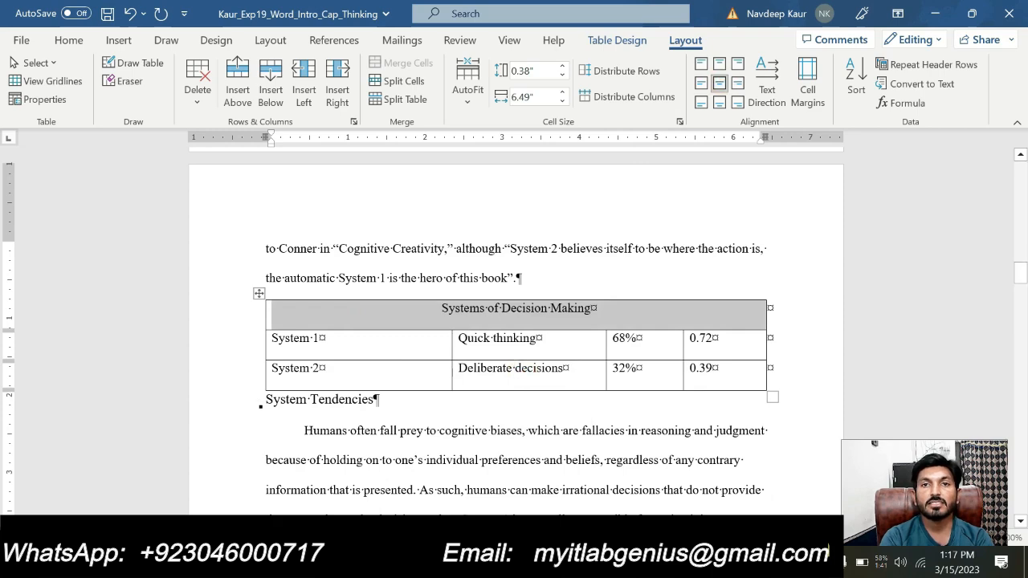
- In the instructions document, remove the green highlight from step 8's second paragraph and highlight step 9's paragraph in green
click(618, 562)
click(671, 506)
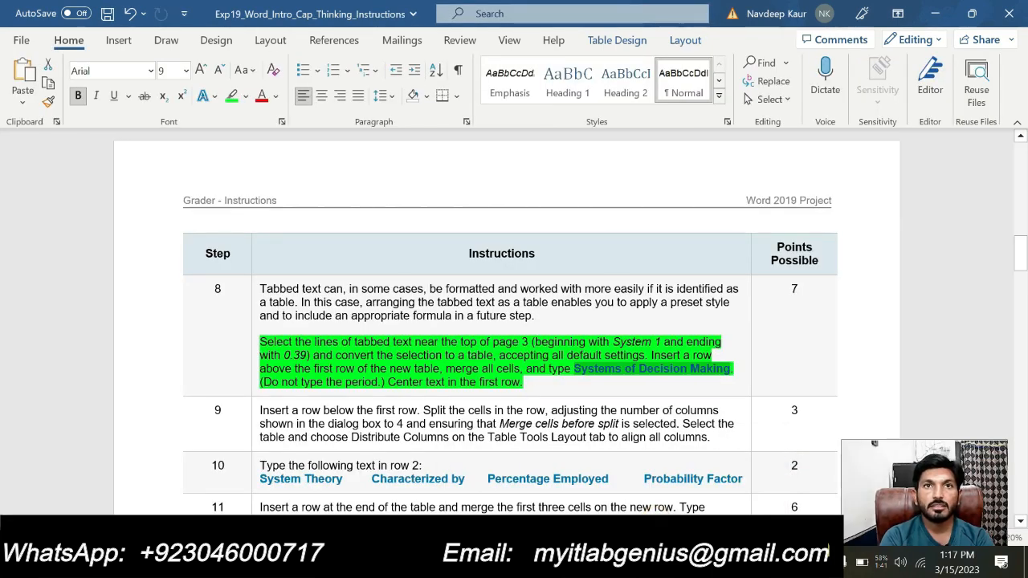
triple_click(526, 383)
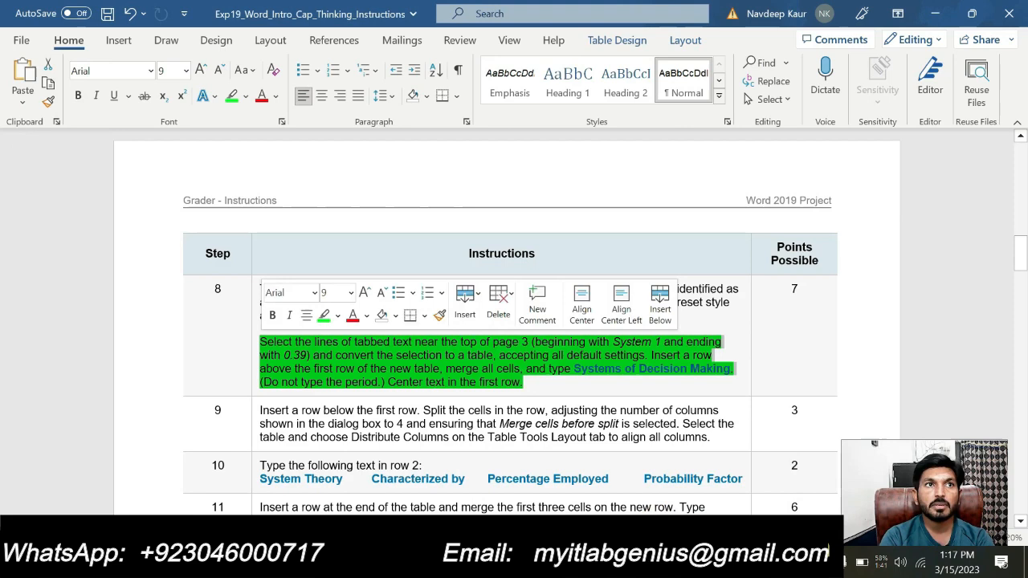
click(325, 316)
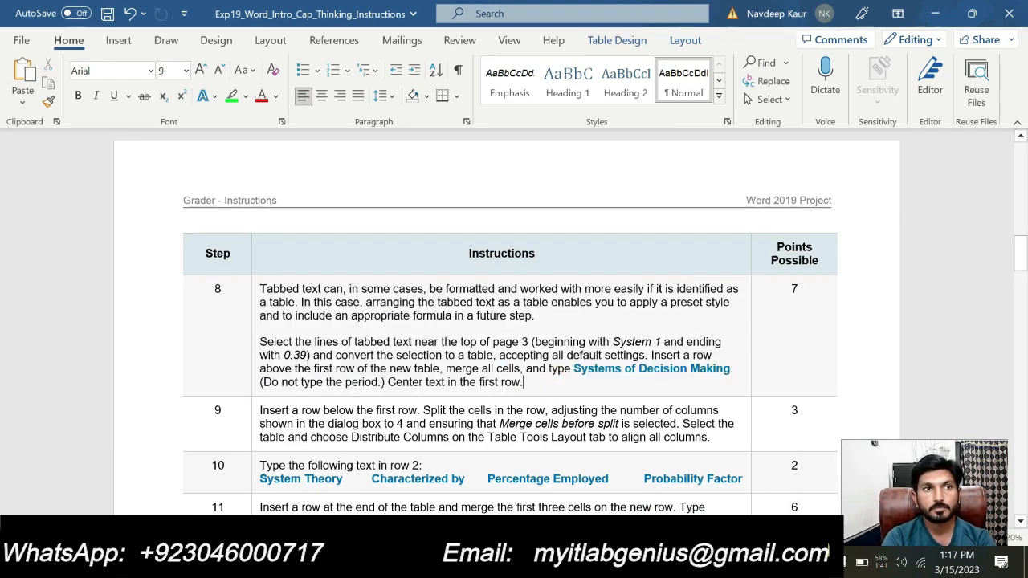
drag(258, 411, 710, 438)
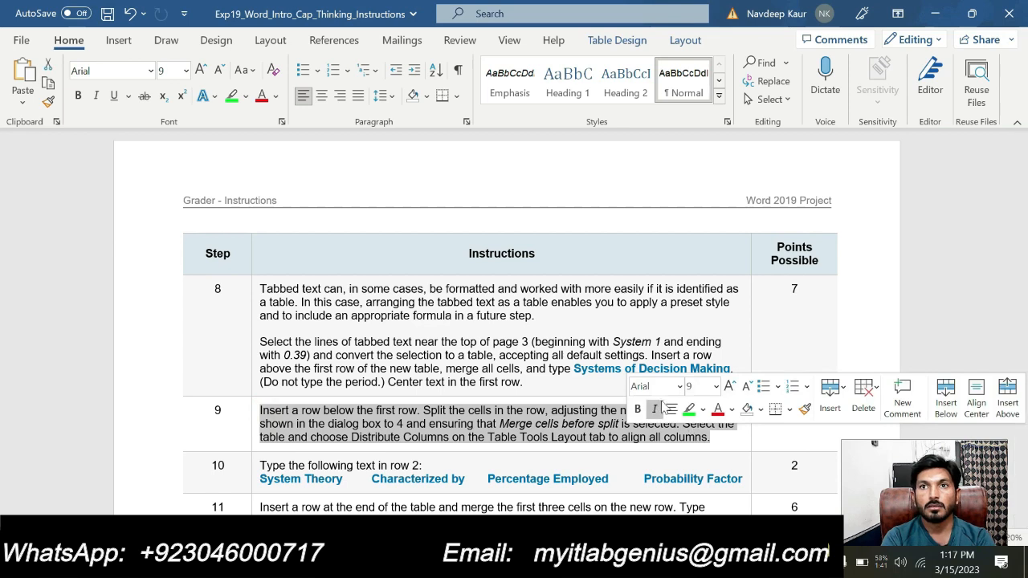
click(688, 409)
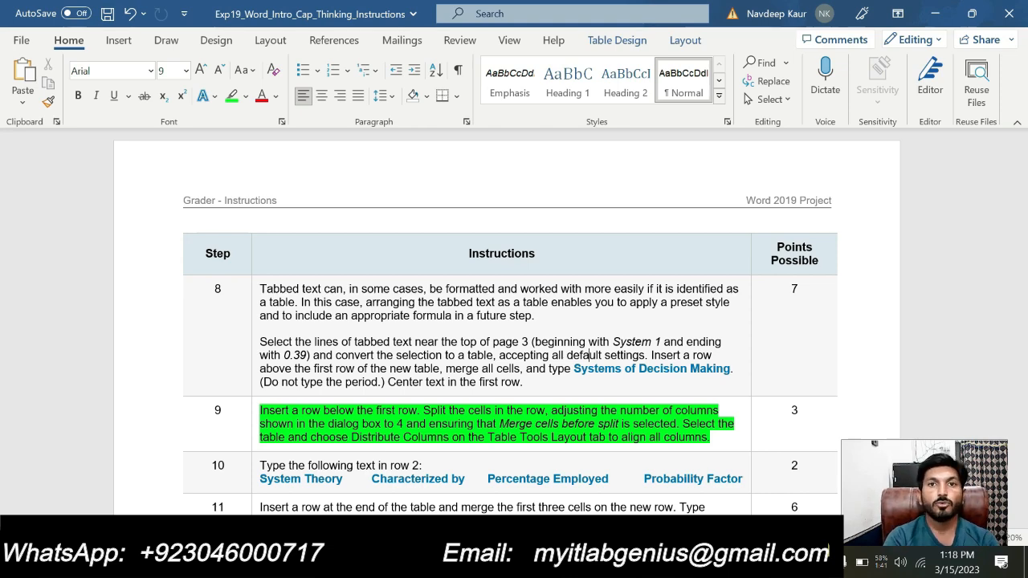
- In the project document, insert a row below the table's title row and split it into 4 columns with Merge cells before split enabled
mouse_move(621, 562)
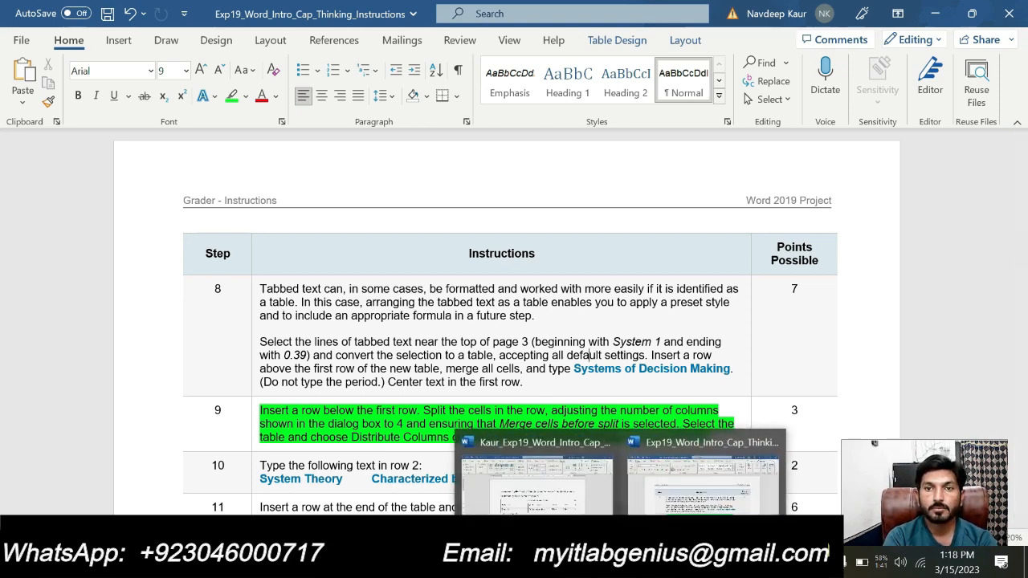
click(561, 498)
click(407, 310)
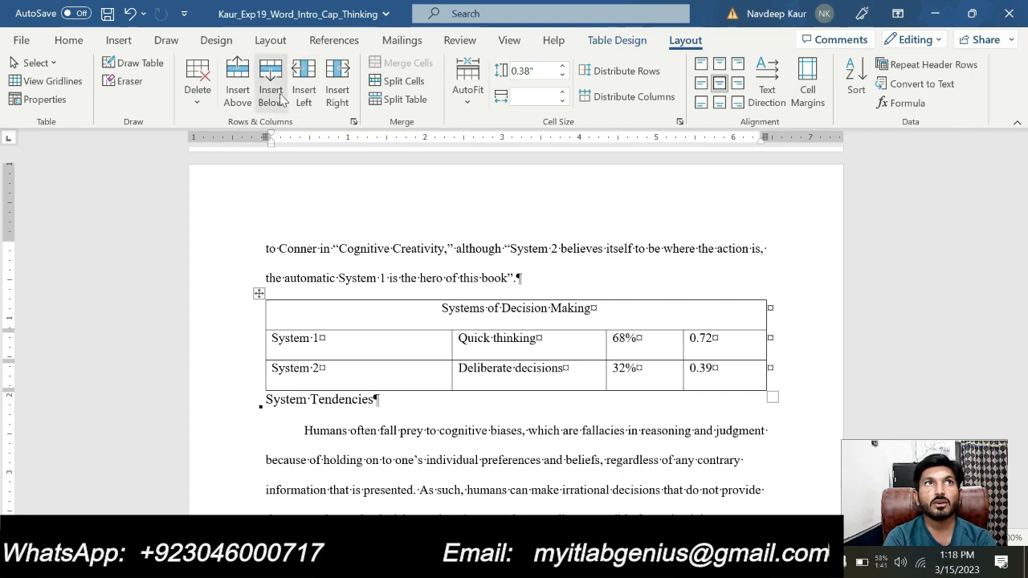
click(280, 97)
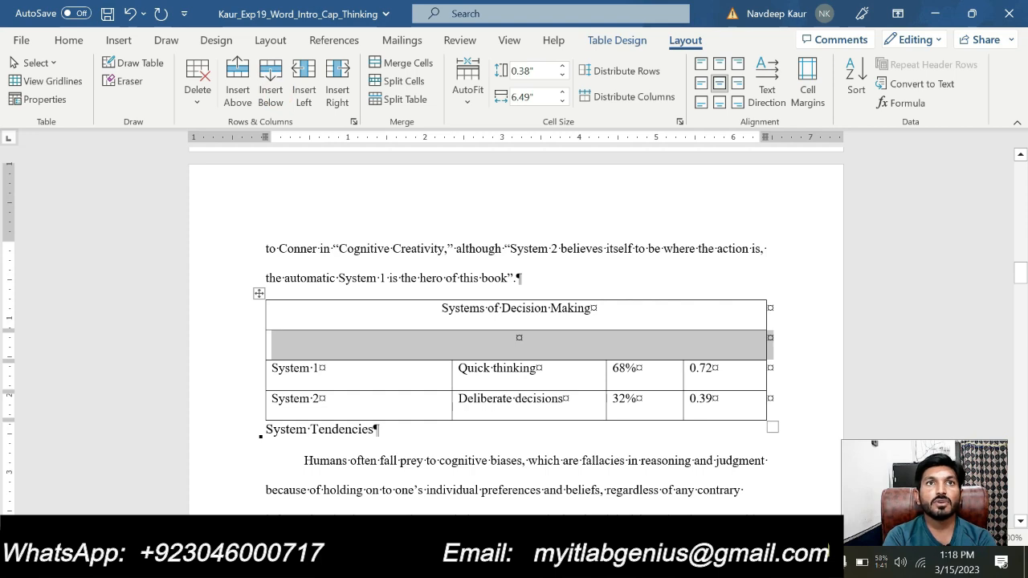
click(403, 81)
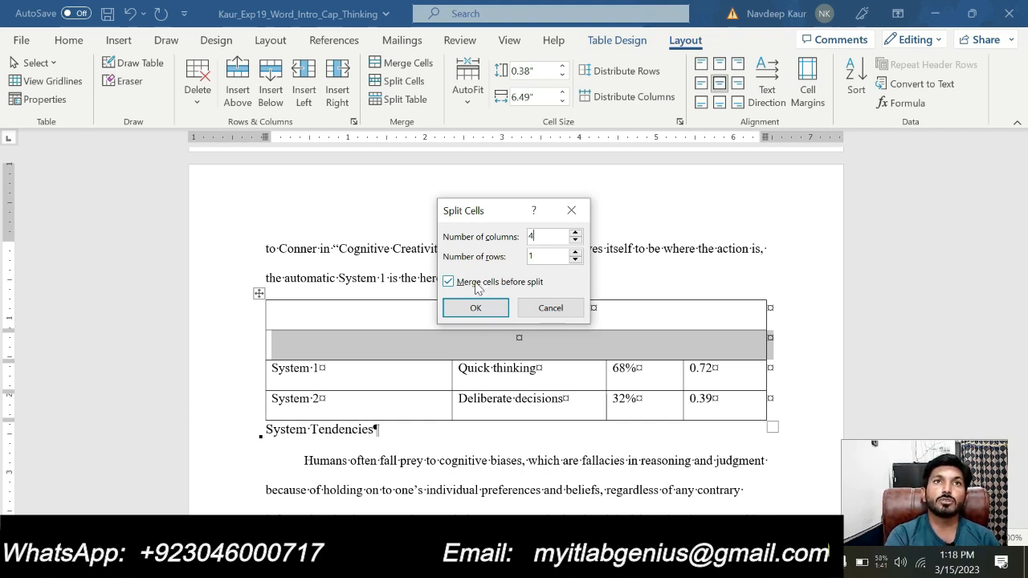
click(477, 308)
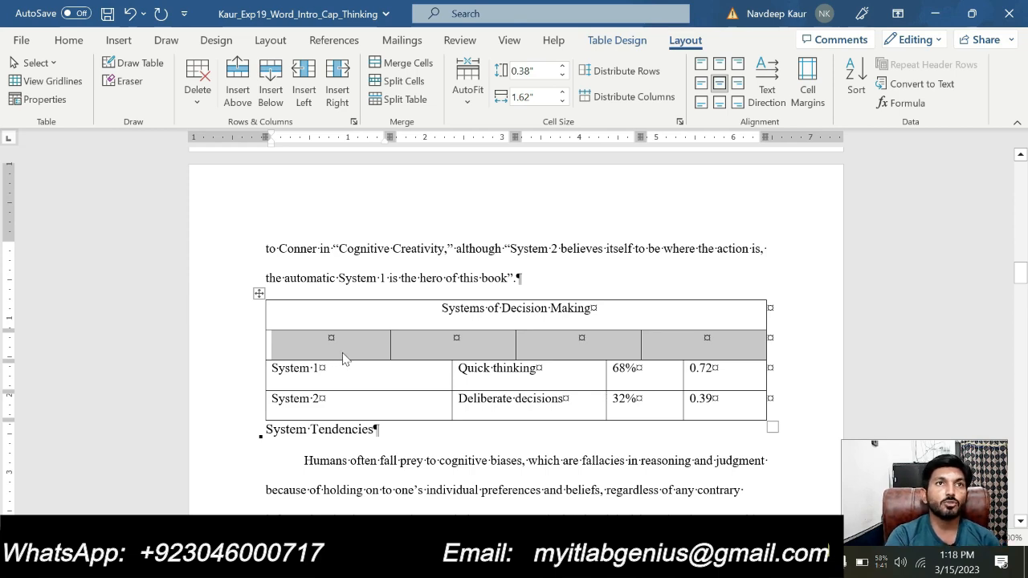
- Select the whole Systems of Decision Making table and distribute its columns evenly, checking step 9 of the instructions
click(256, 293)
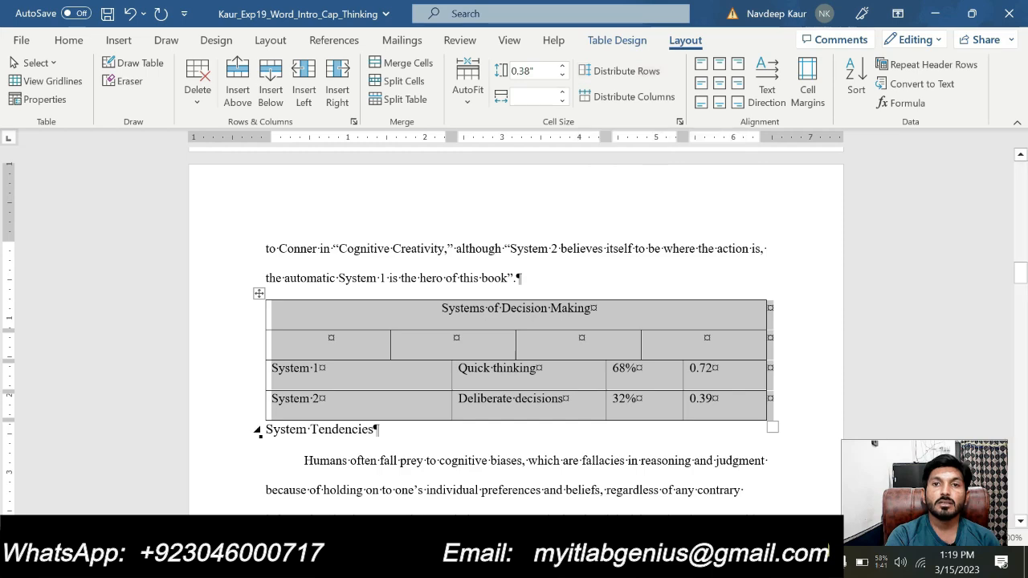
click(617, 562)
click(686, 498)
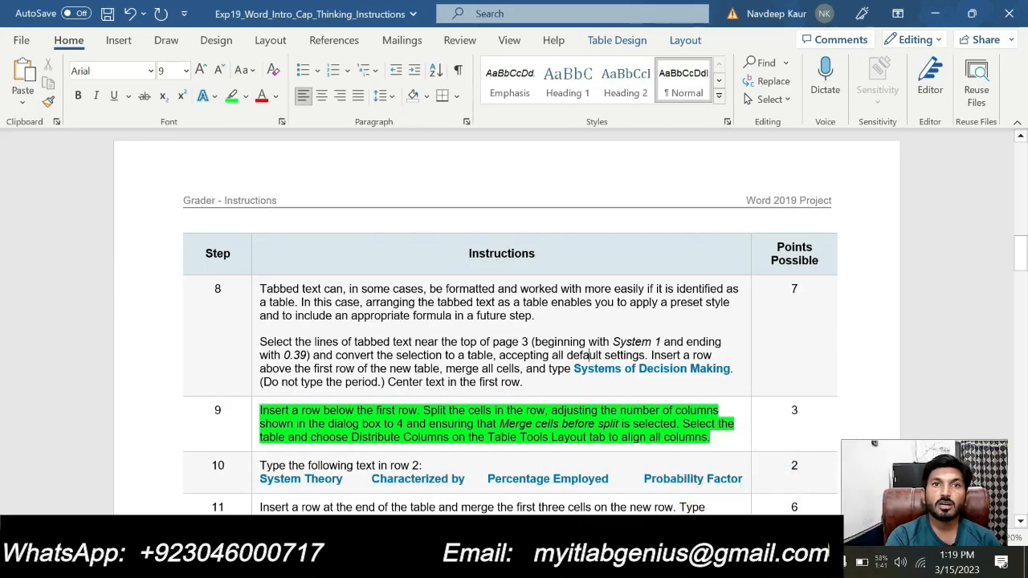
mouse_move(617, 562)
click(559, 505)
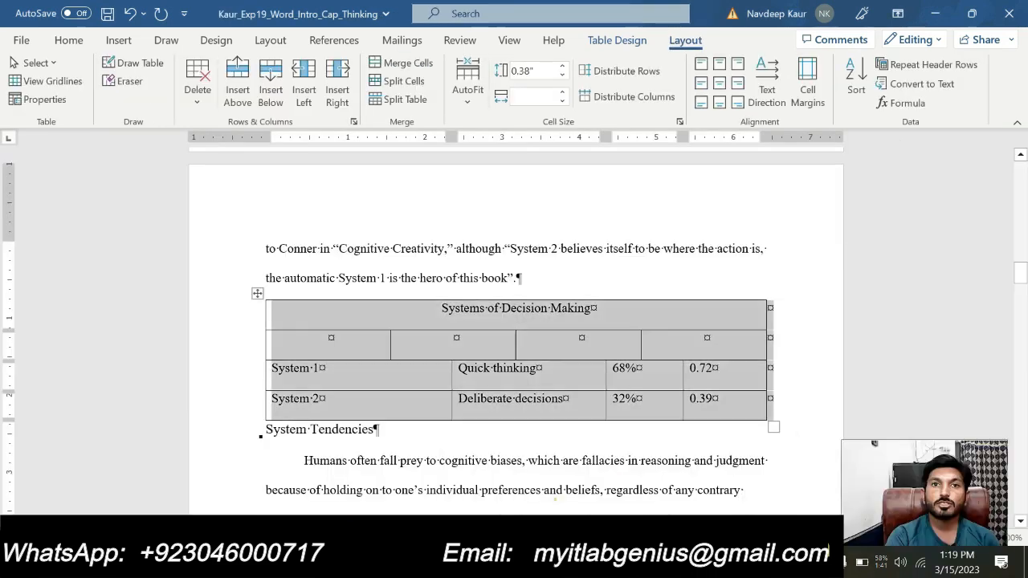
click(606, 100)
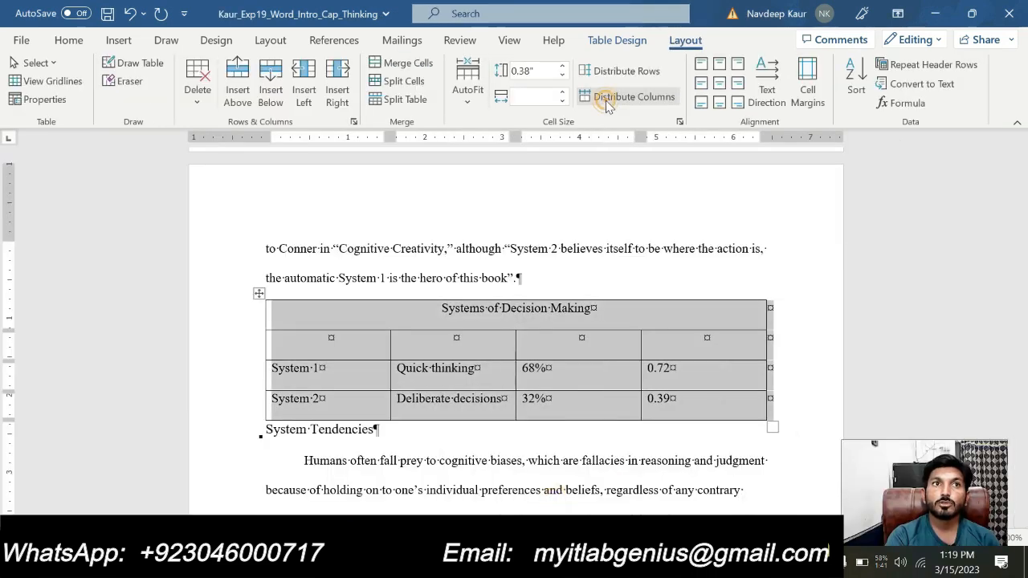
click(444, 390)
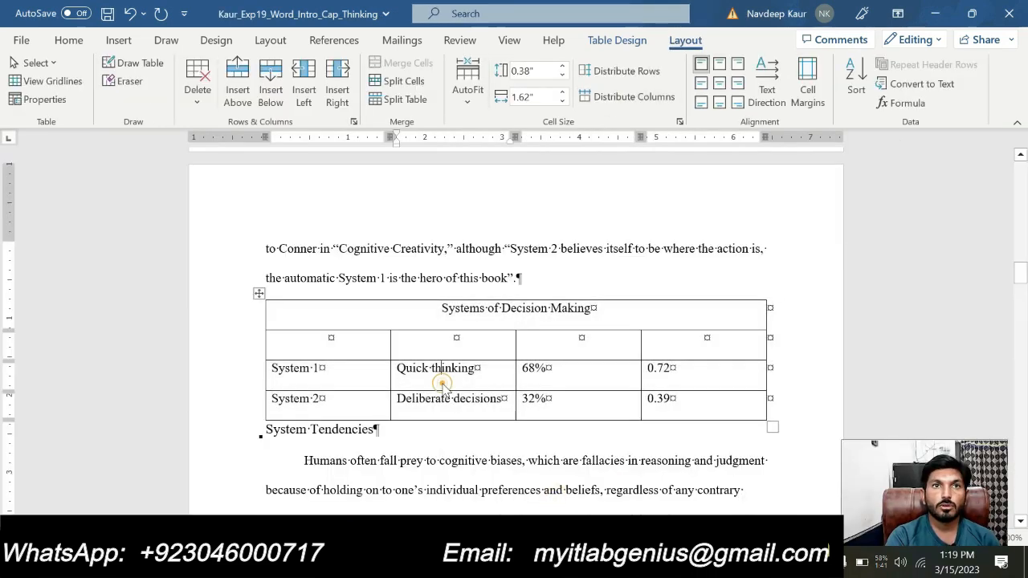
- Remove the green highlight from step 9's paragraph in the instructions document
mouse_move(617, 562)
click(681, 506)
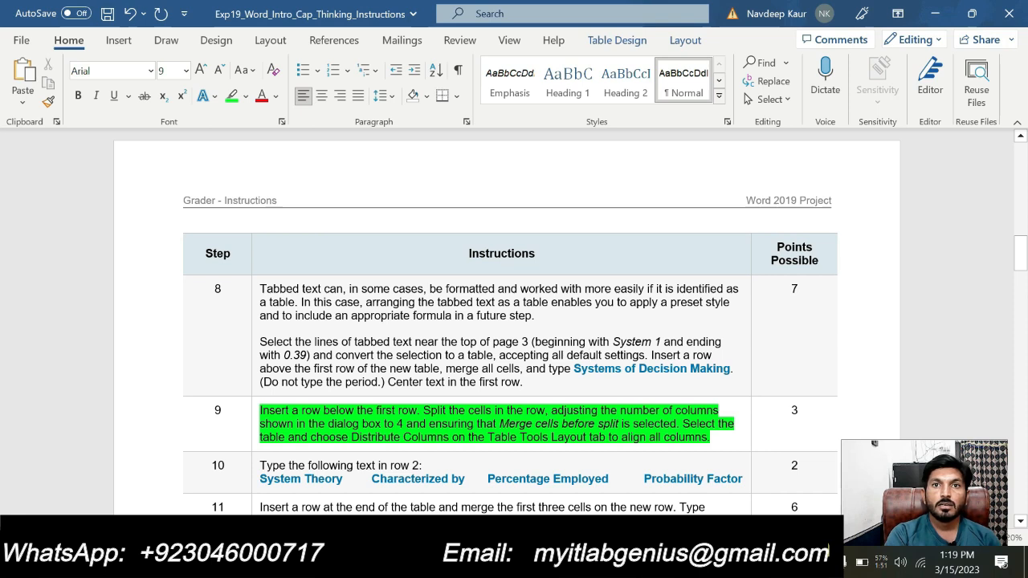
drag(722, 438, 260, 411)
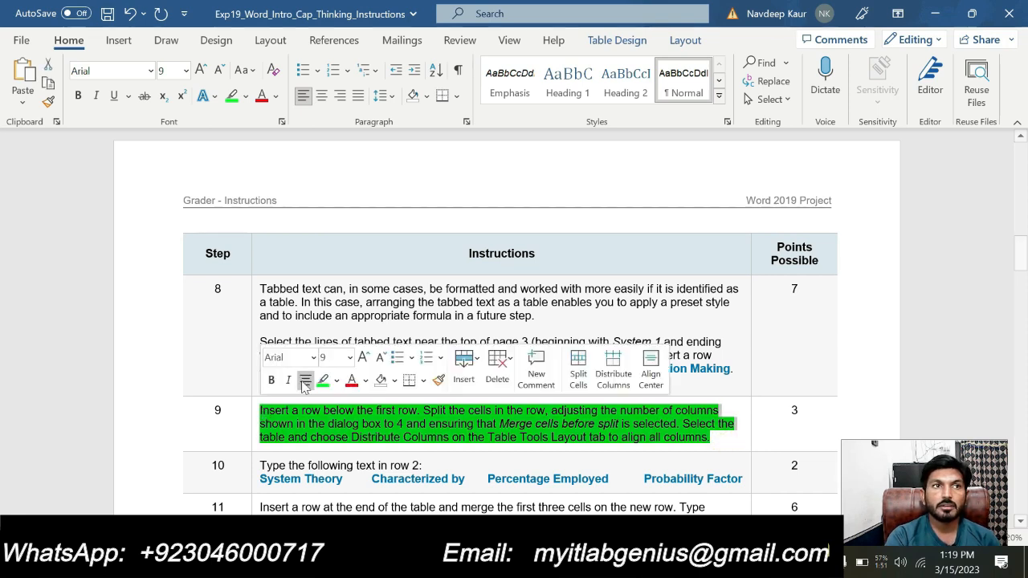
click(324, 381)
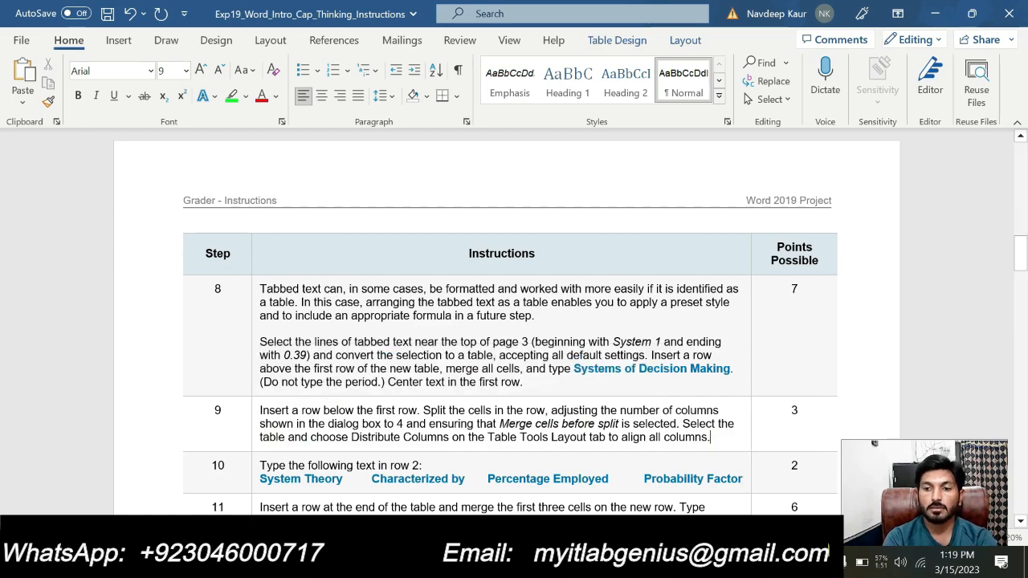
- Highlight step 10's text in green, from "Type the following text in row 2:" to "Probability Factor"
scroll(3, 288, down, 10)
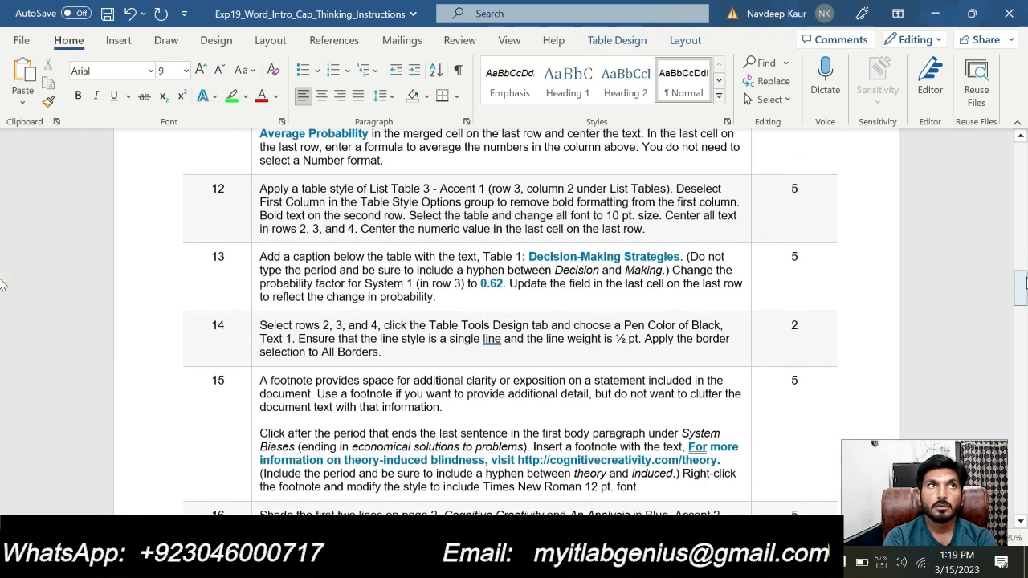
drag(1027, 284, 1027, 259)
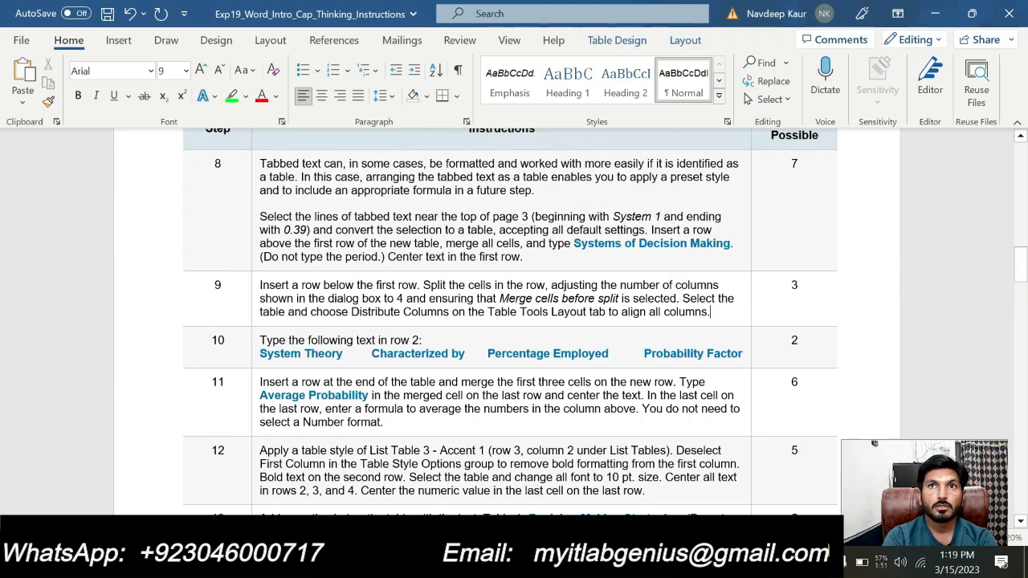
drag(745, 355, 743, 356)
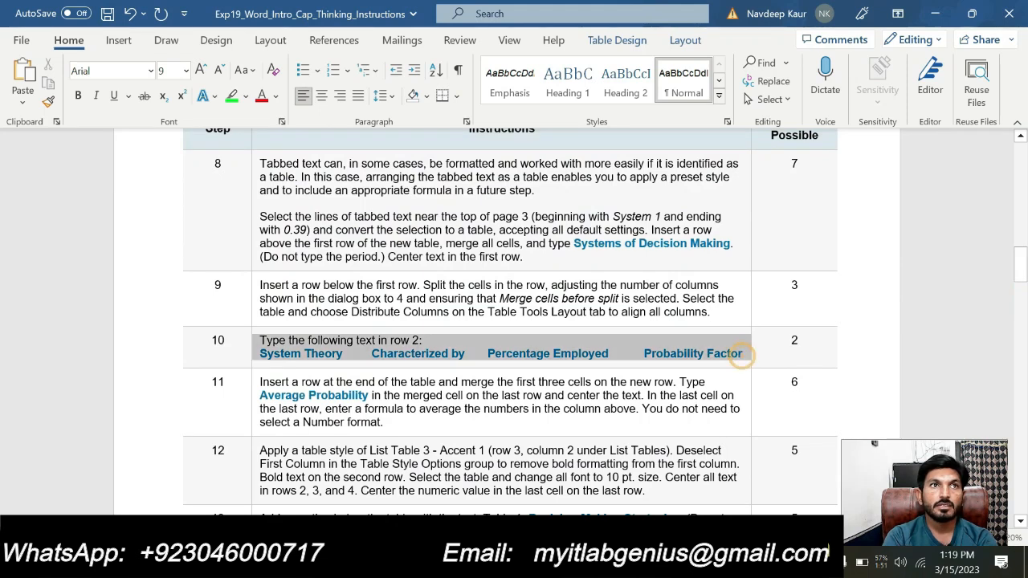
click(324, 320)
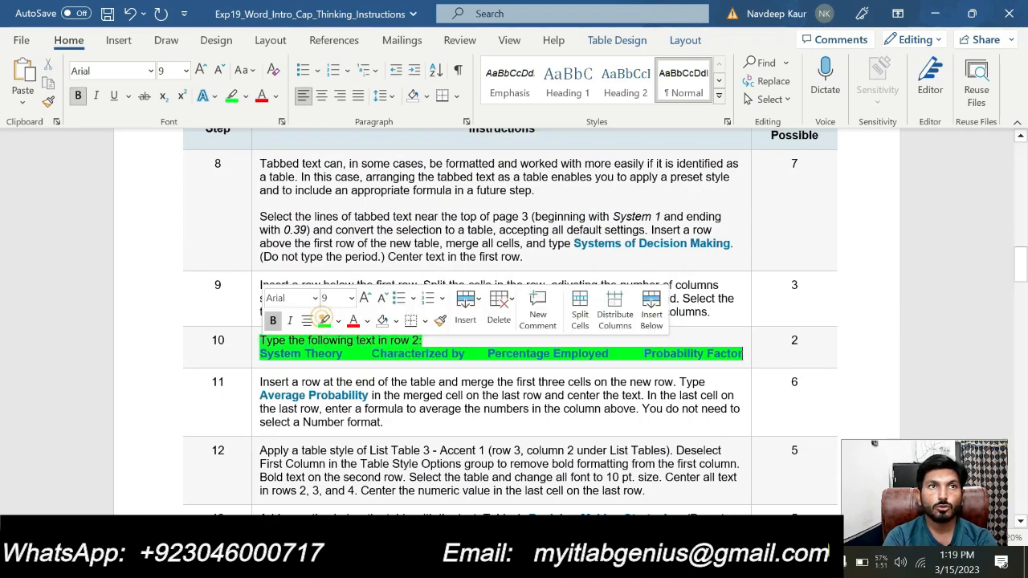
click(370, 345)
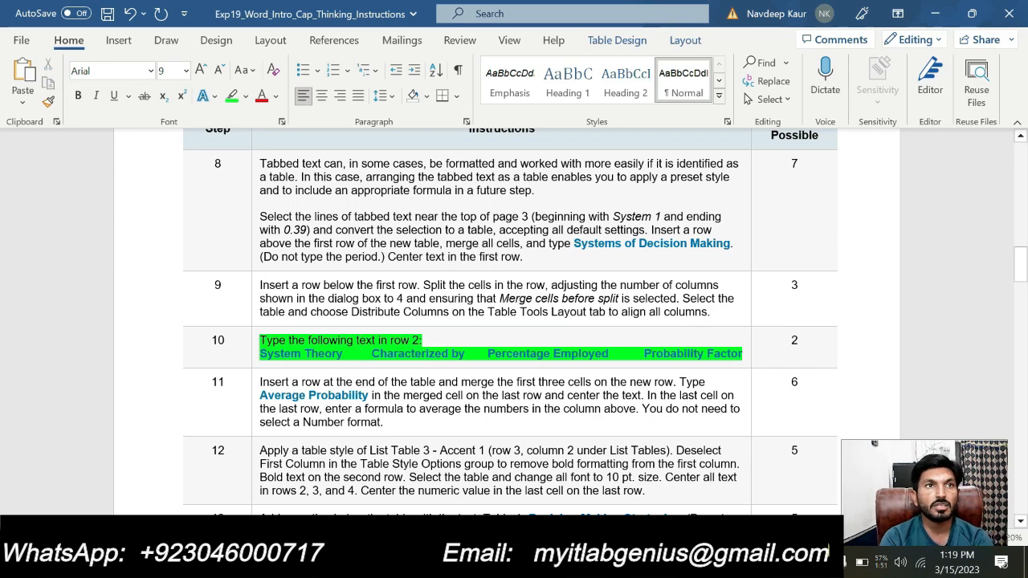
- Copy "System Theory" from step 10 of the instructions into the first cell of the project table's row 2, keeping text only
click(285, 354)
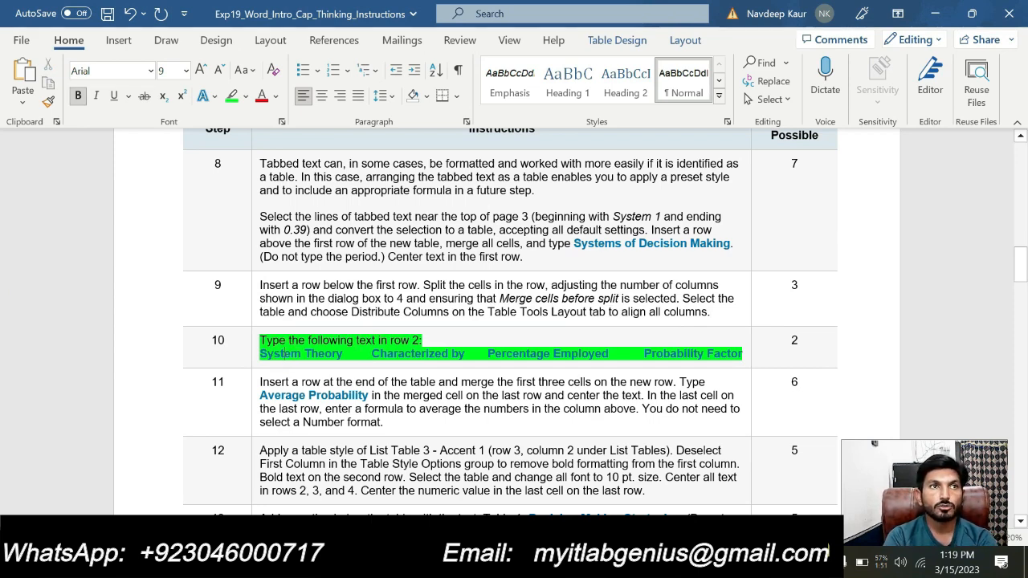
drag(260, 354, 343, 354)
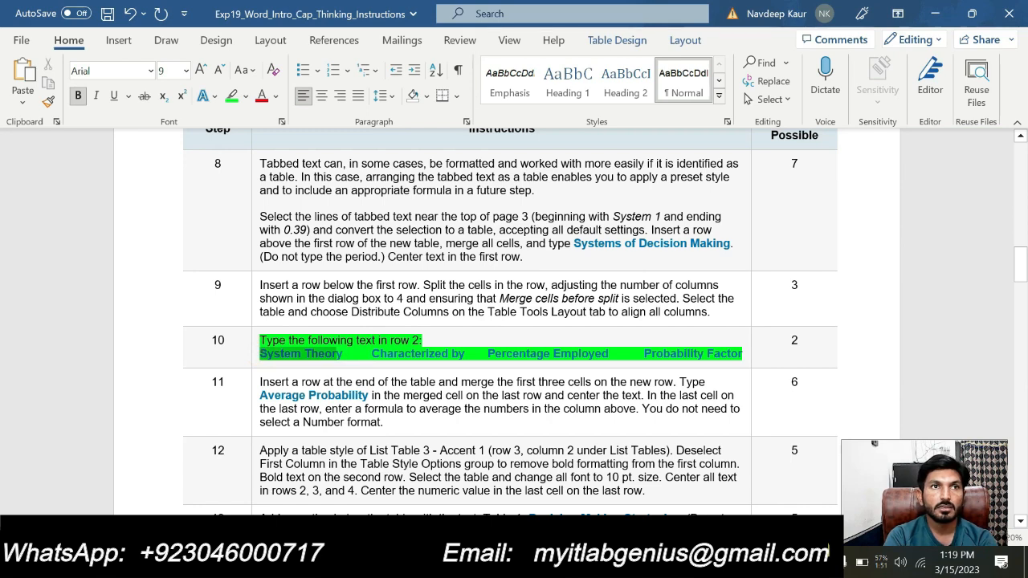
right_click(336, 355)
click(375, 169)
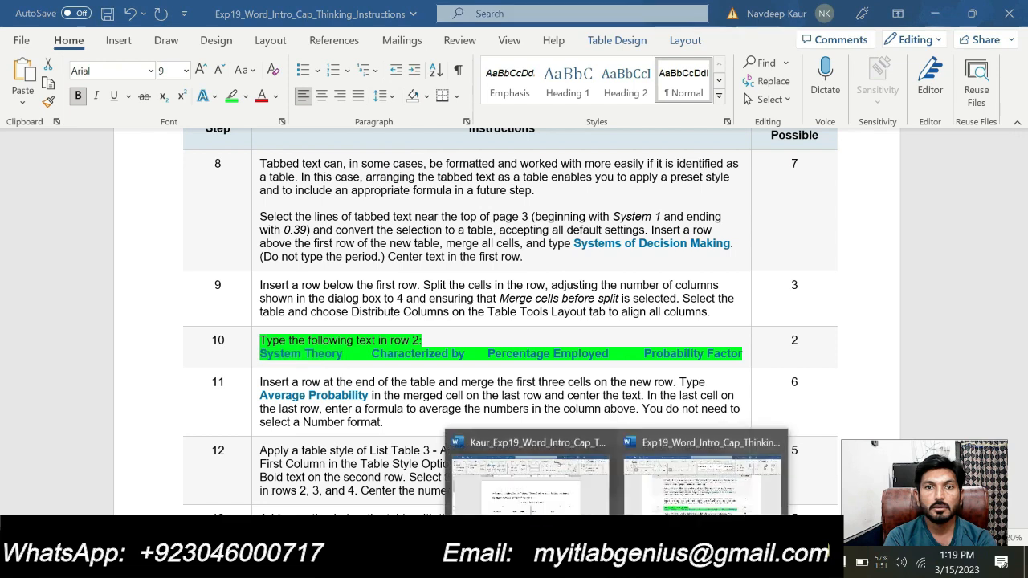
click(552, 499)
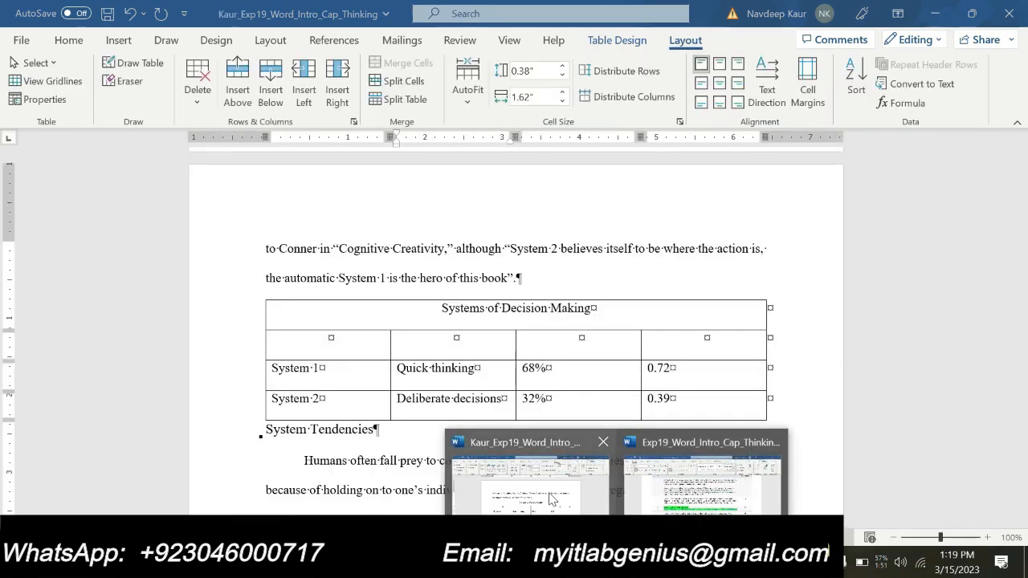
click(307, 338)
key(ctrl+v)
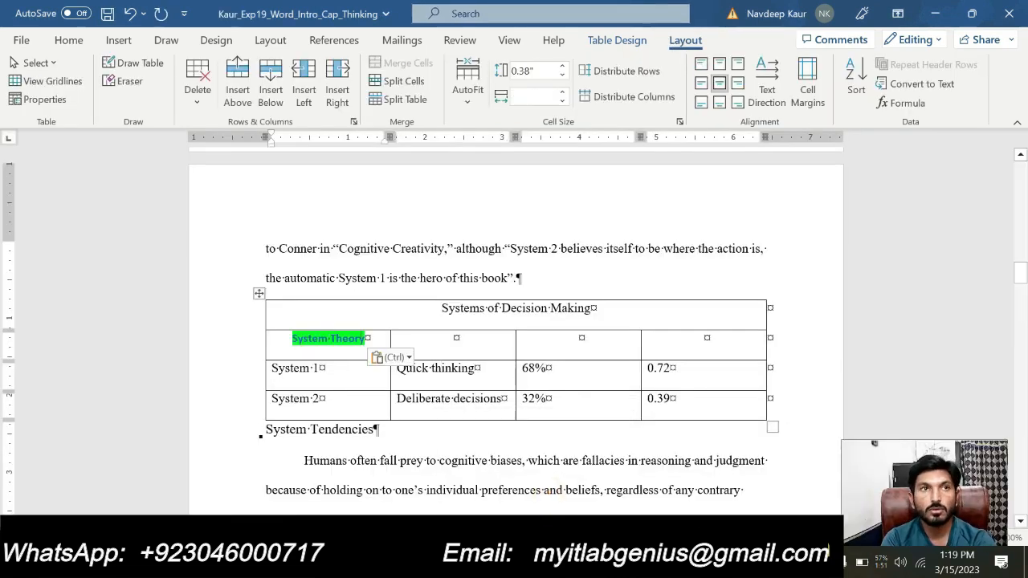
click(404, 358)
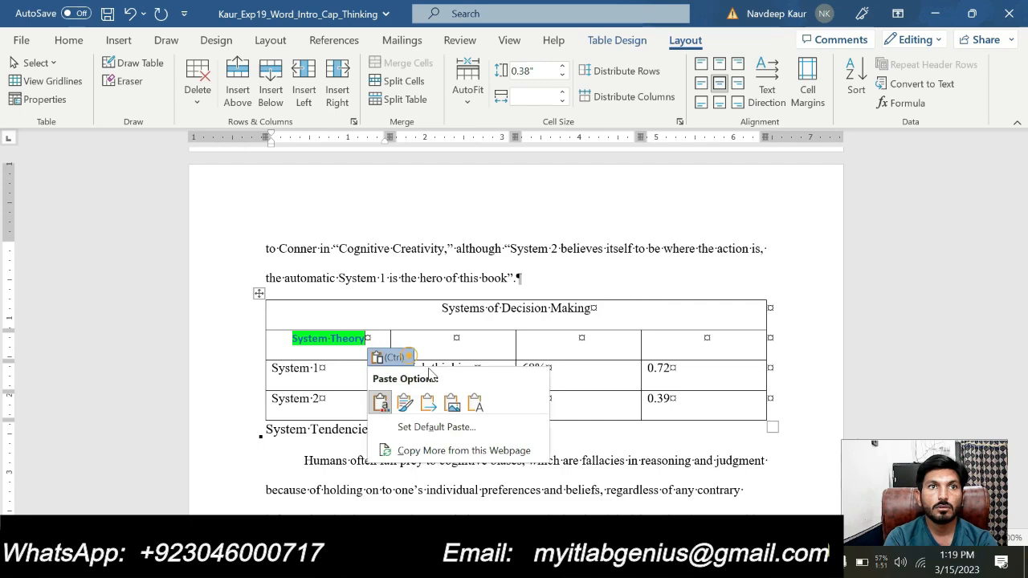
click(474, 403)
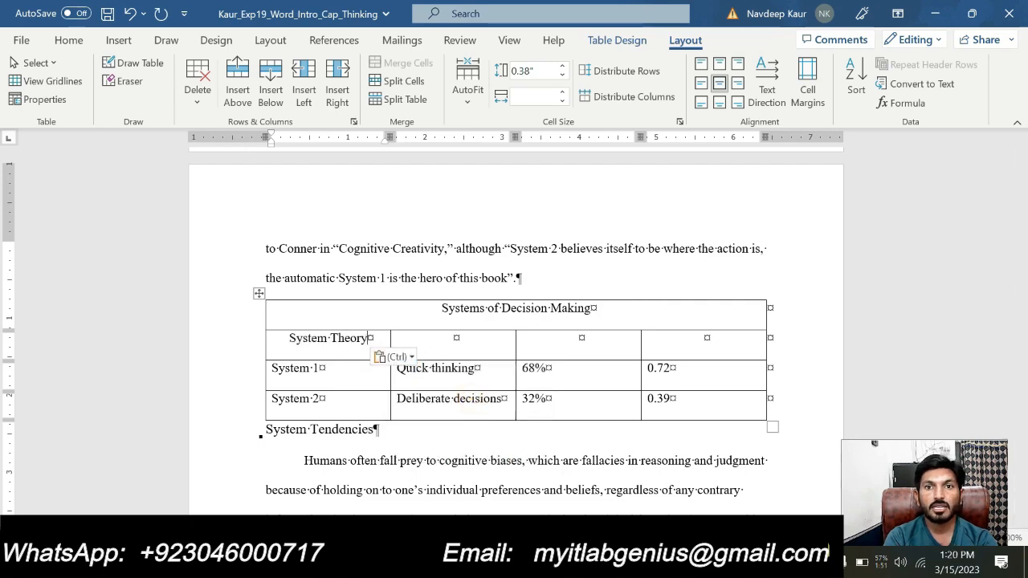
- Copy "Characterized by" from step 10 of the instructions into the second cell of the project table's row 2, keeping text only
mouse_move(615, 563)
click(699, 474)
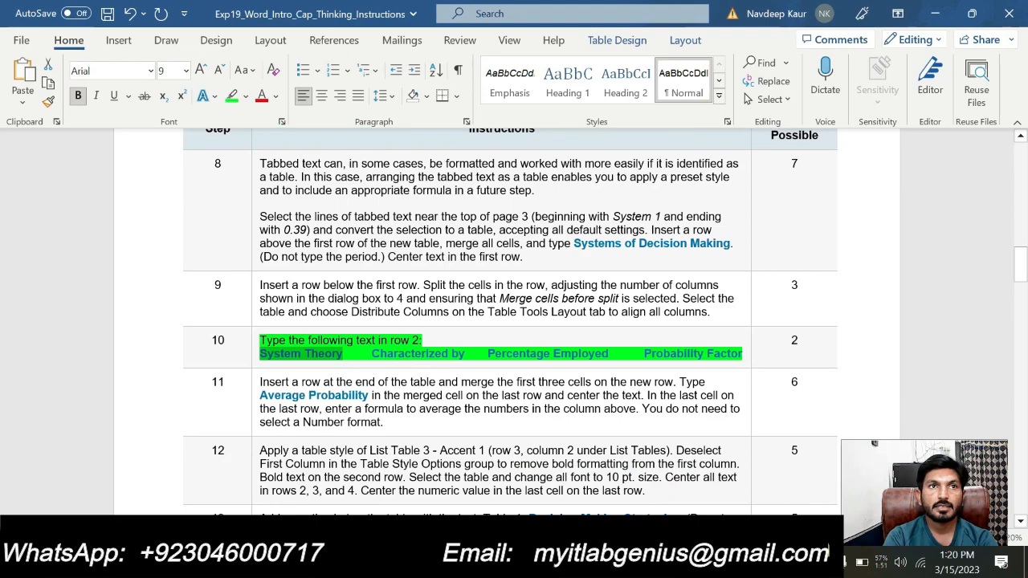
drag(371, 355, 460, 361)
right_click(459, 360)
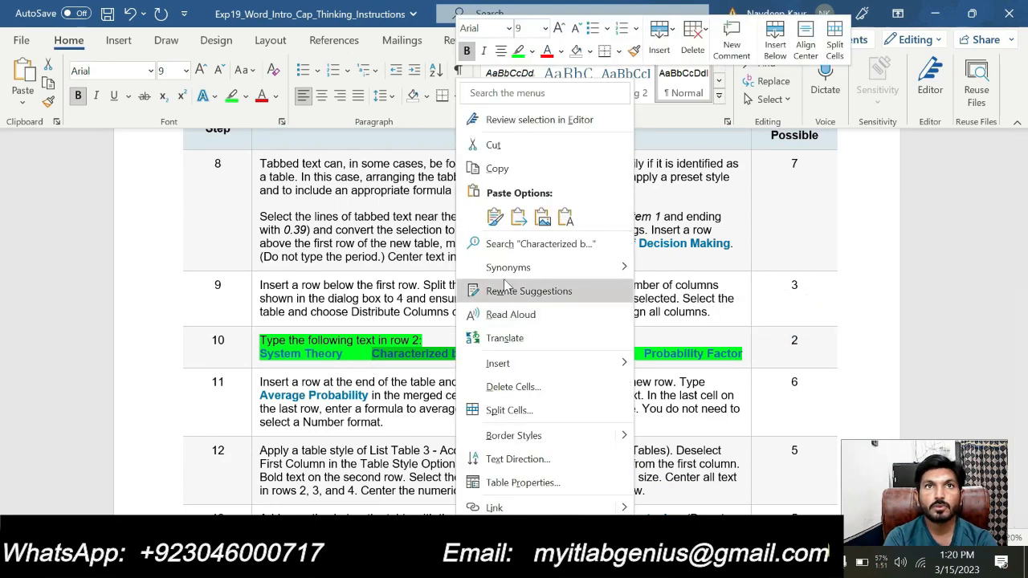
click(498, 170)
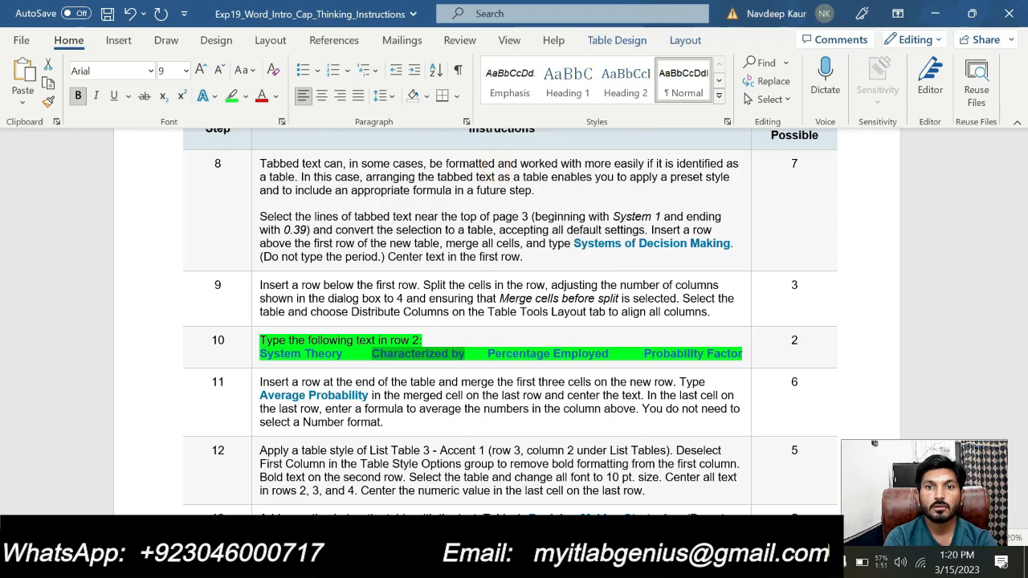
mouse_move(614, 562)
click(560, 491)
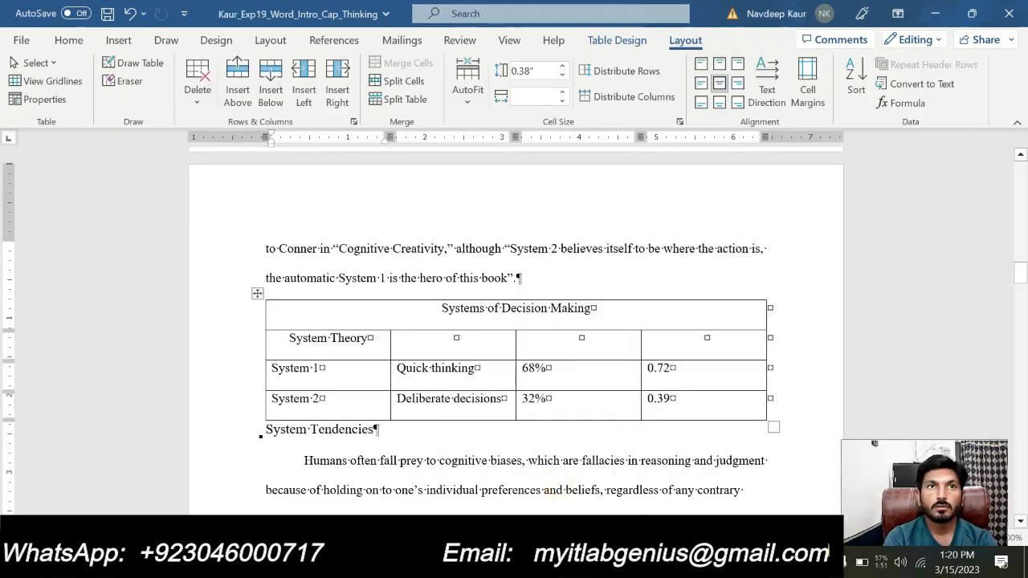
click(429, 338)
right_click(430, 338)
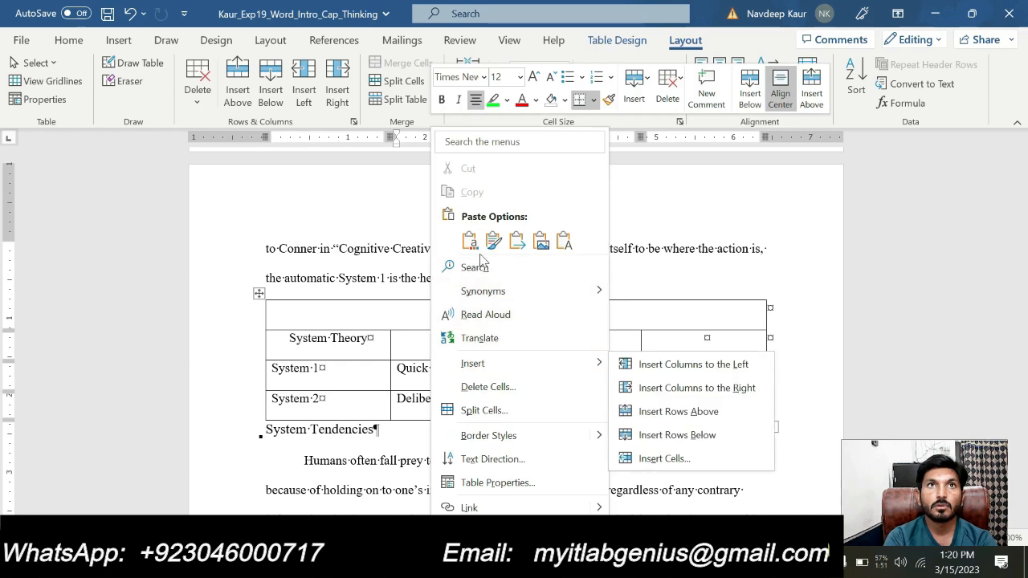
click(417, 351)
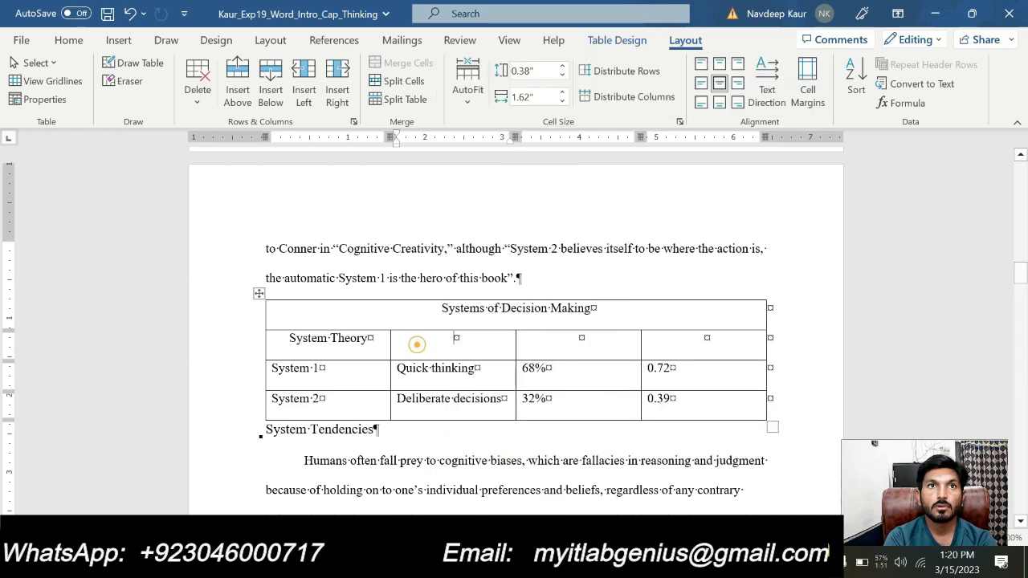
key(ctrl+v)
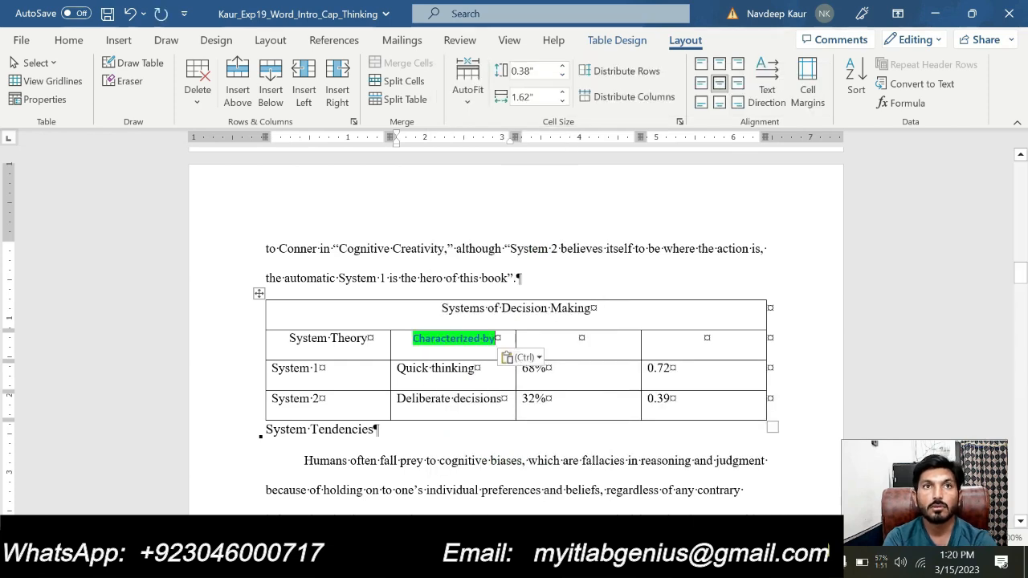
click(526, 358)
click(605, 405)
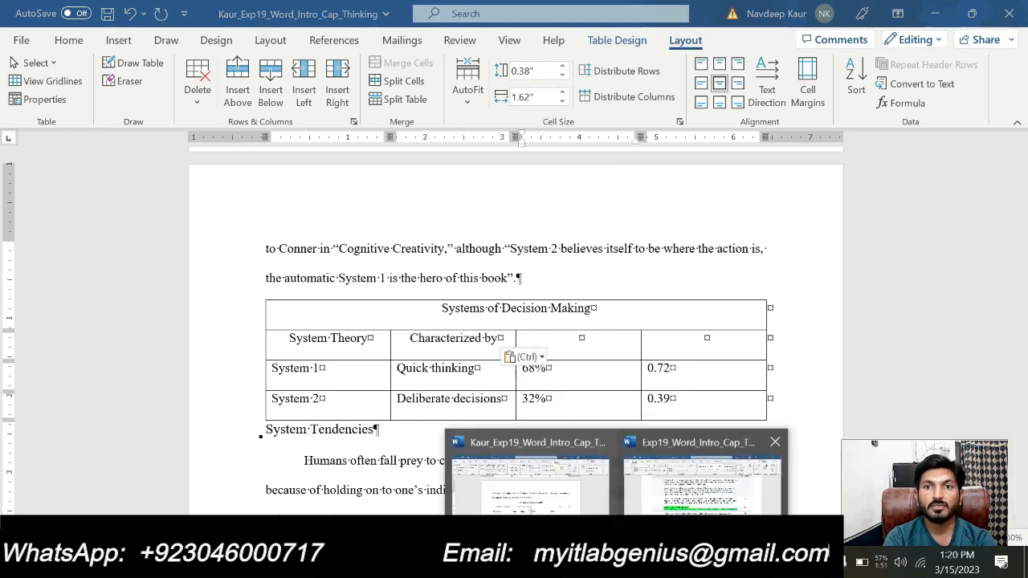
- Copy "Percentage Employed" from step 10 of the instructions into the third cell of the project table's row 2, keeping text only
click(667, 490)
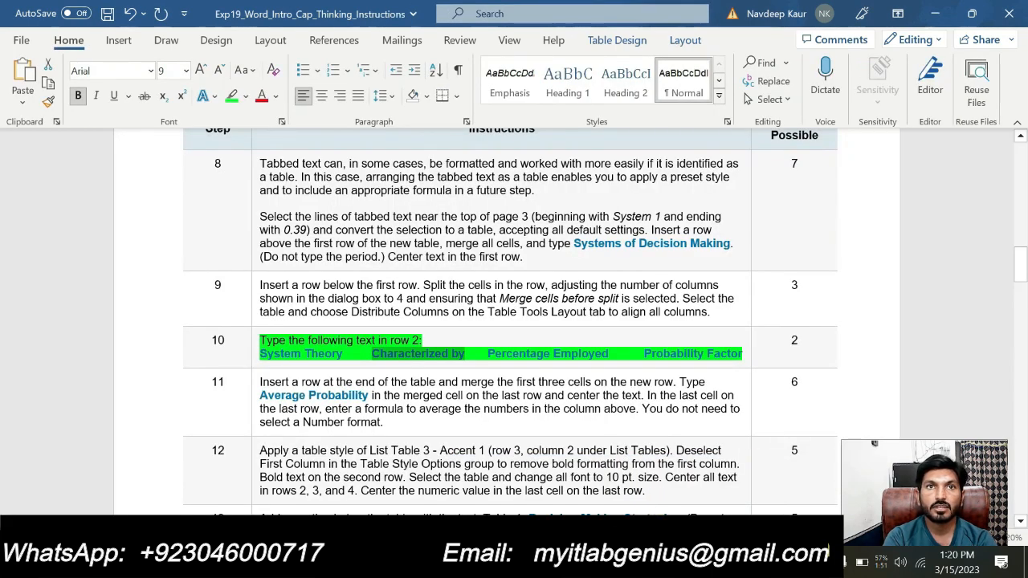
drag(487, 354, 609, 354)
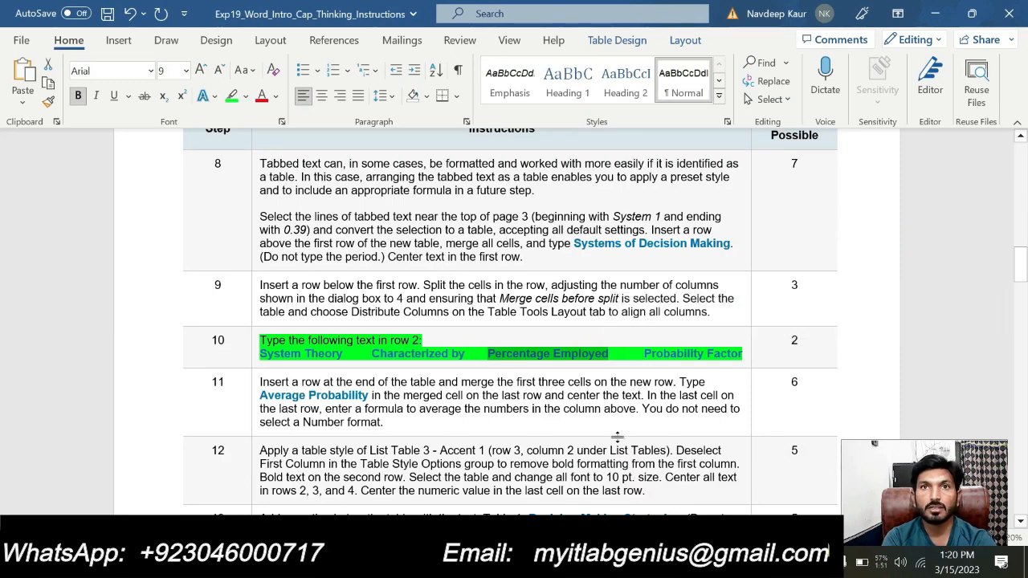
click(566, 498)
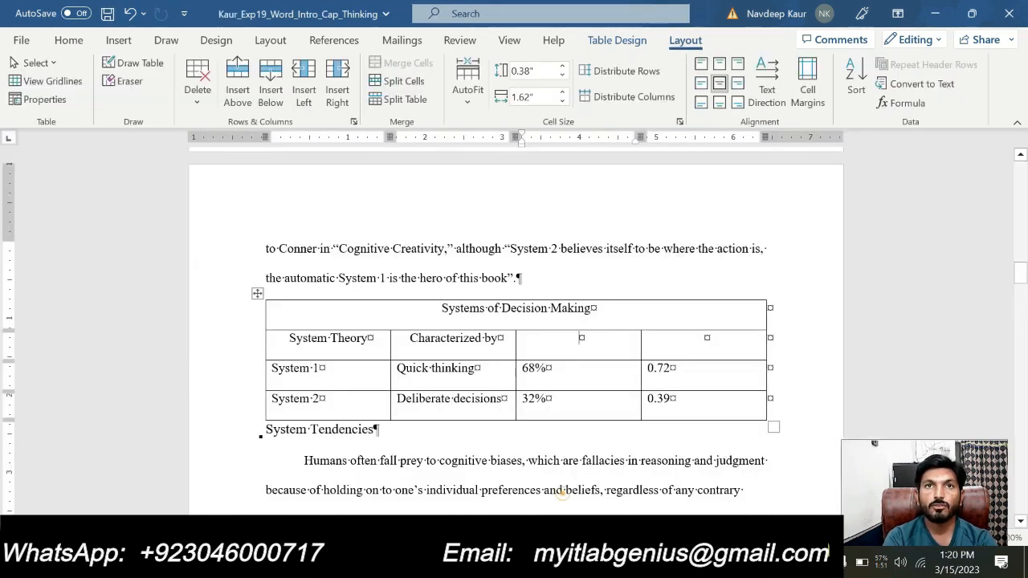
key(ctrl+v)
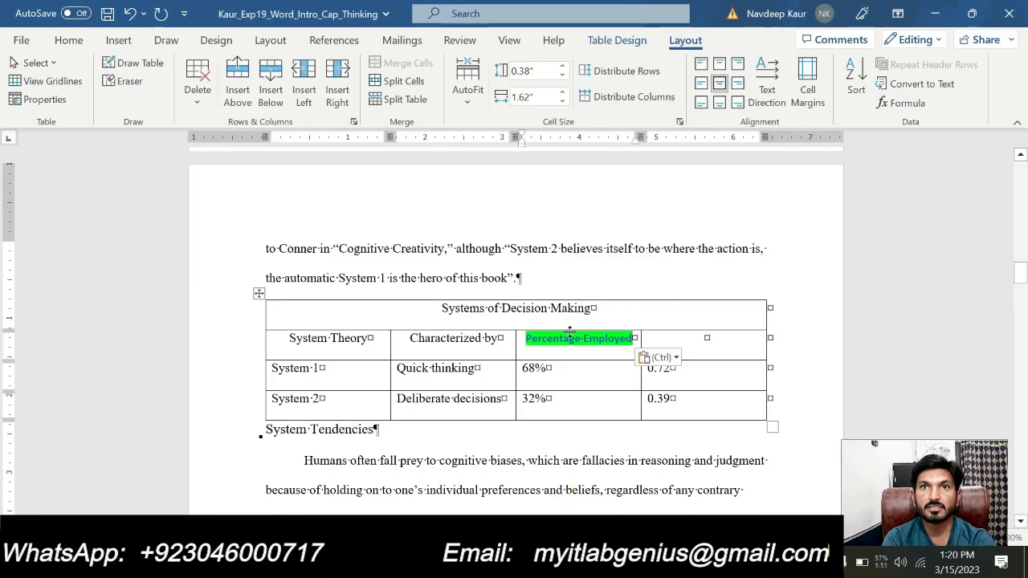
click(679, 357)
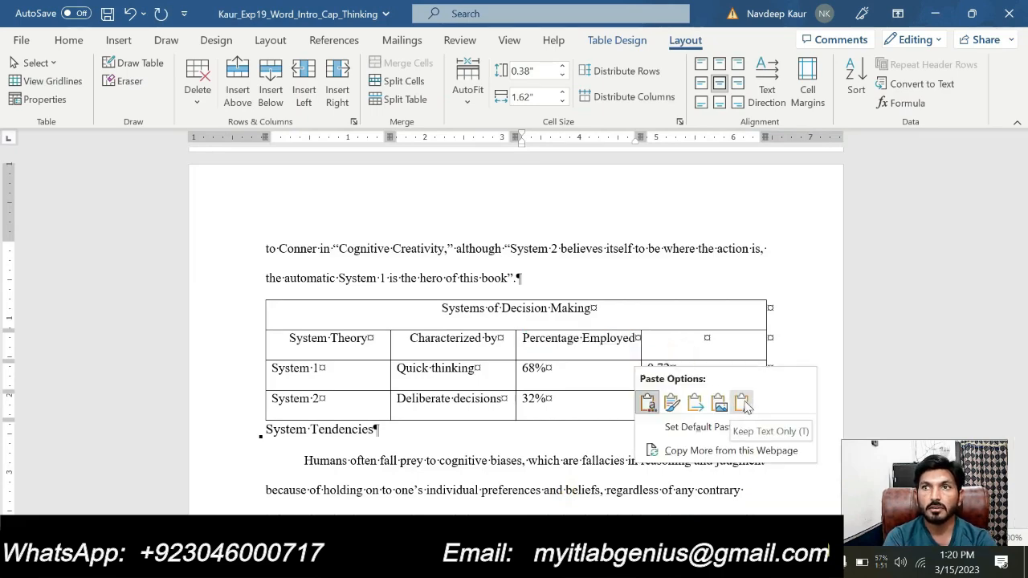
click(742, 402)
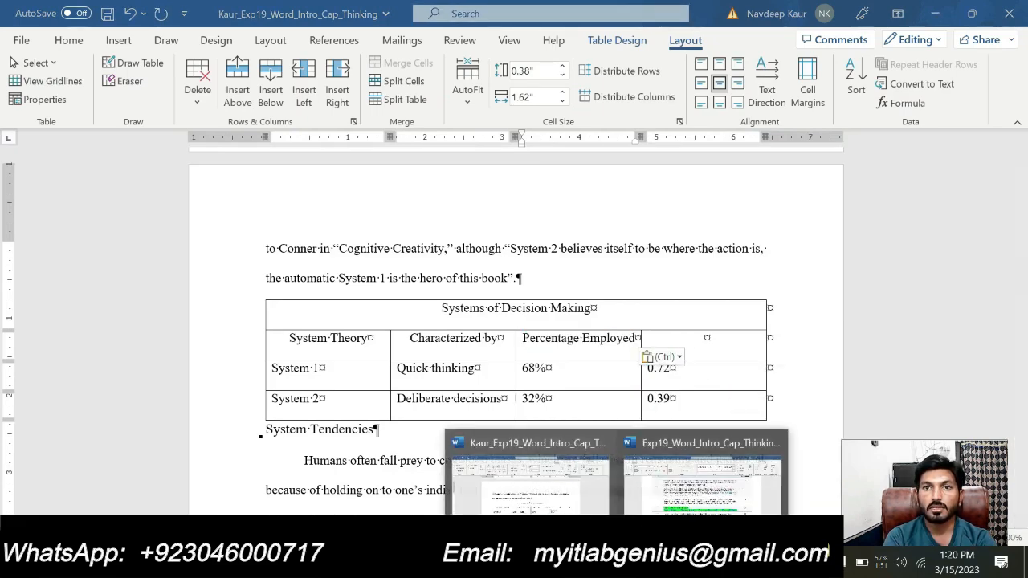
- Copy "Probability Factor" from step 10 of the instructions into the fourth cell of the project table's row 2, keeping text only
click(703, 474)
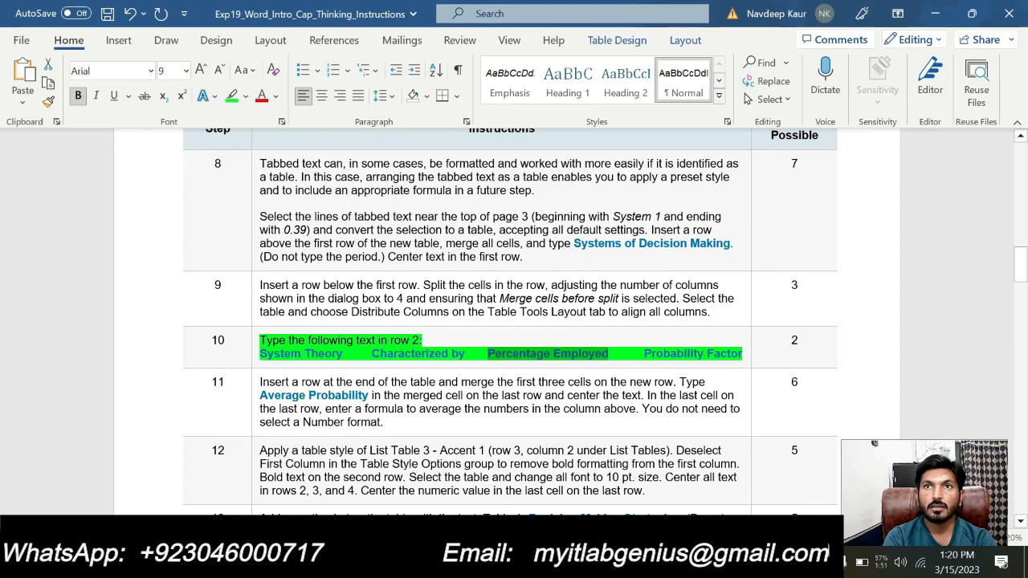
drag(643, 354, 742, 354)
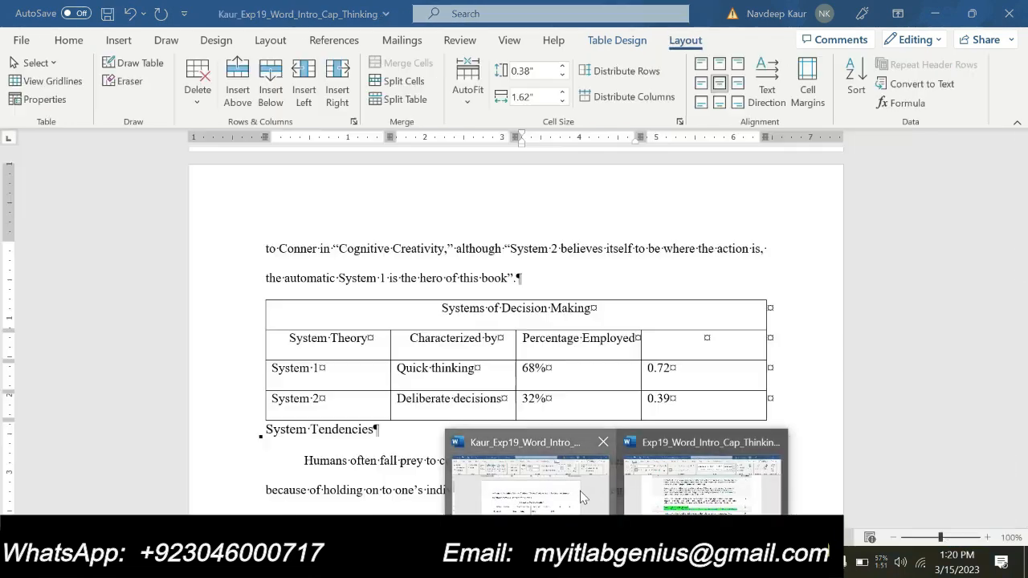
click(580, 491)
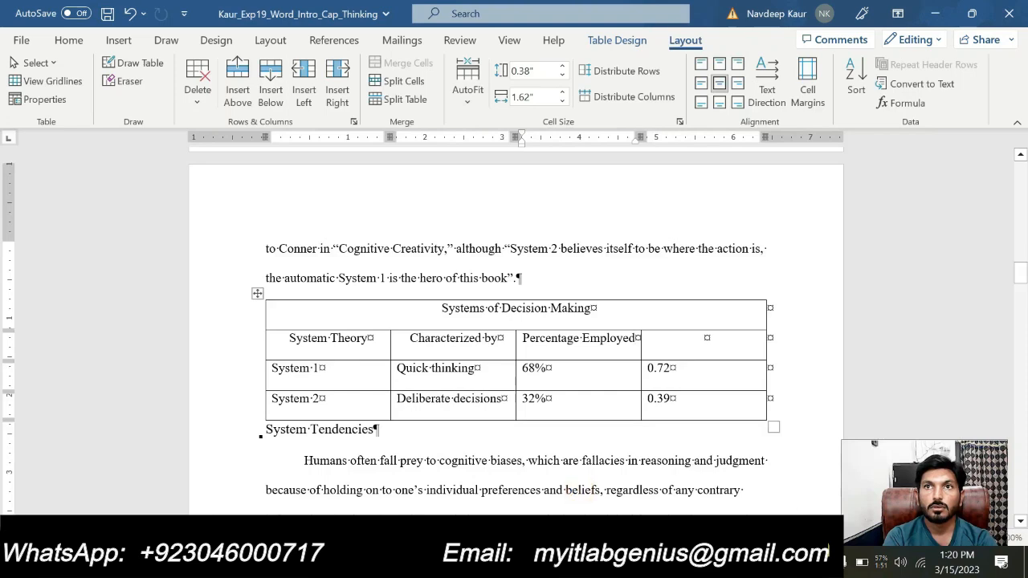
click(697, 337)
key(ctrl+v)
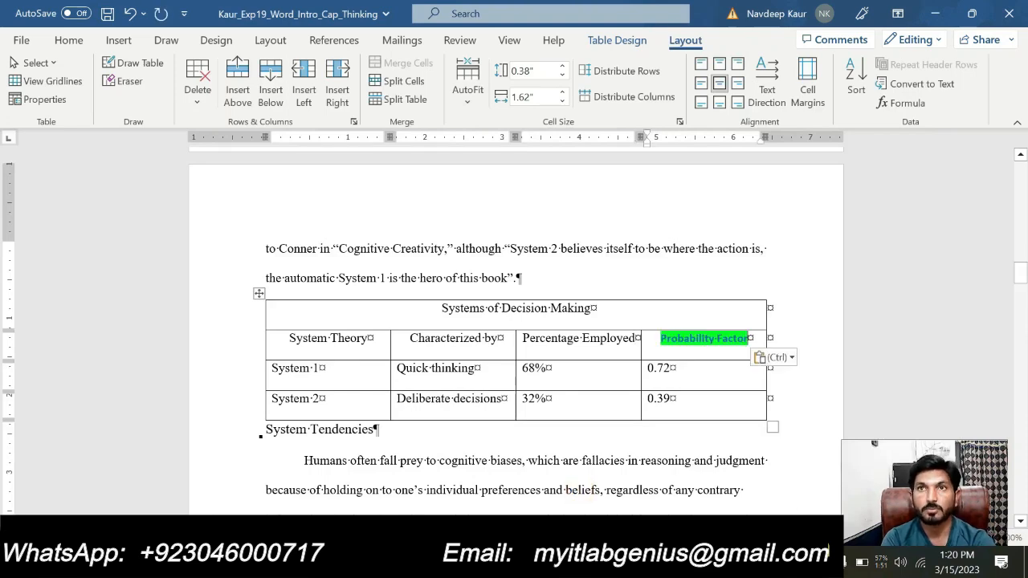
click(778, 357)
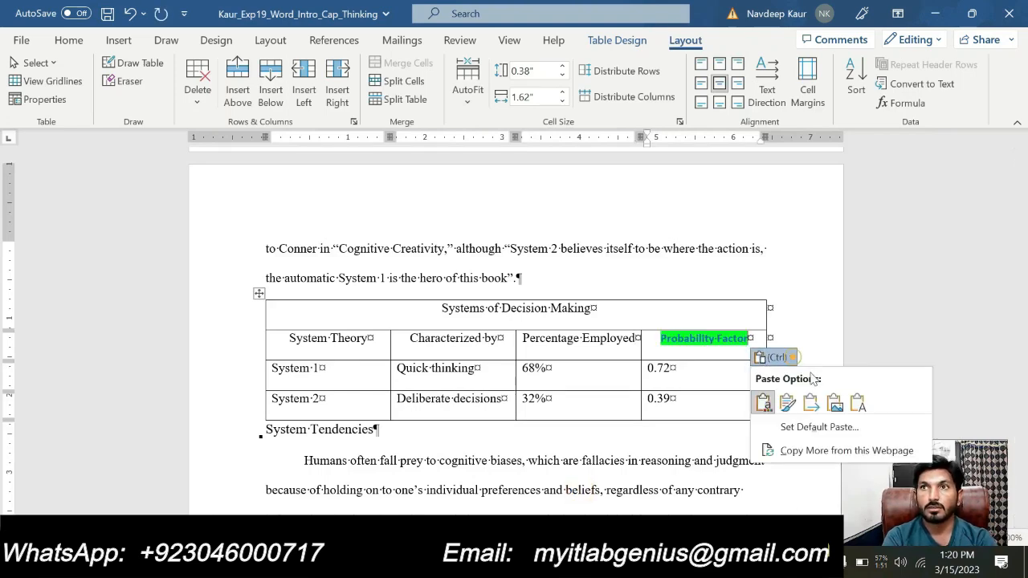
click(858, 403)
- Remove the green highlight from both lines of step 10 in the instructions document
mouse_move(614, 566)
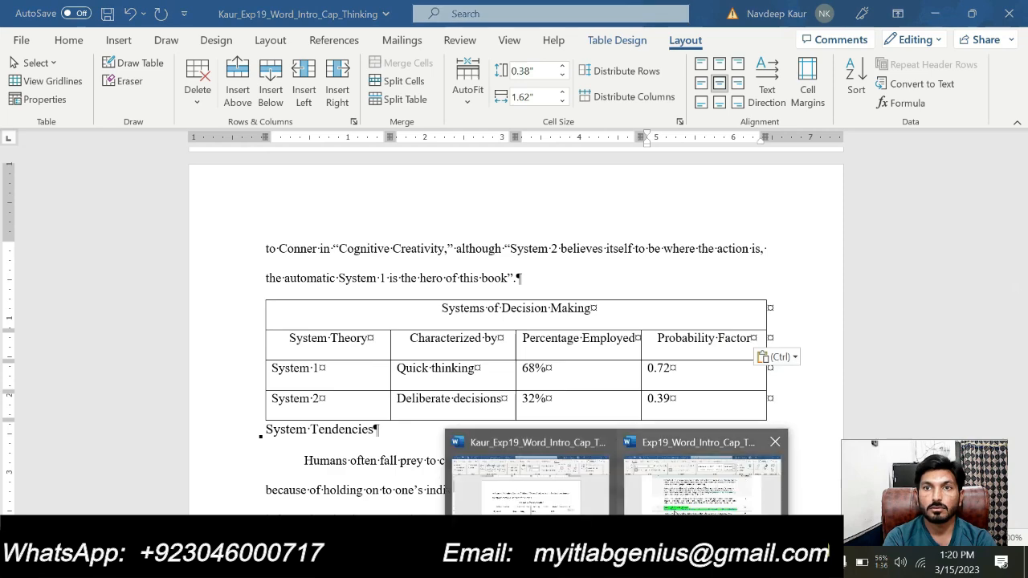
click(674, 507)
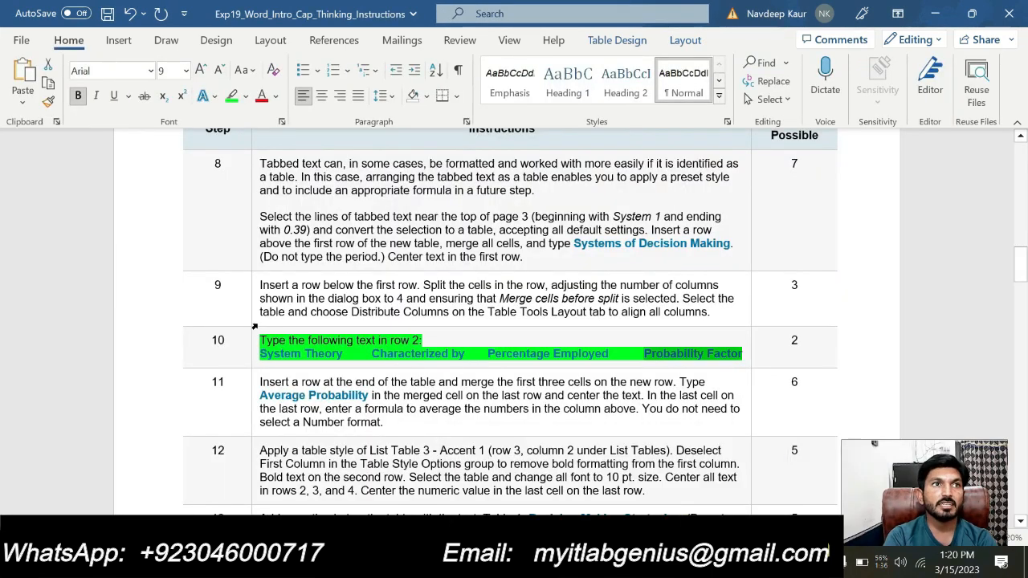
drag(257, 344, 732, 361)
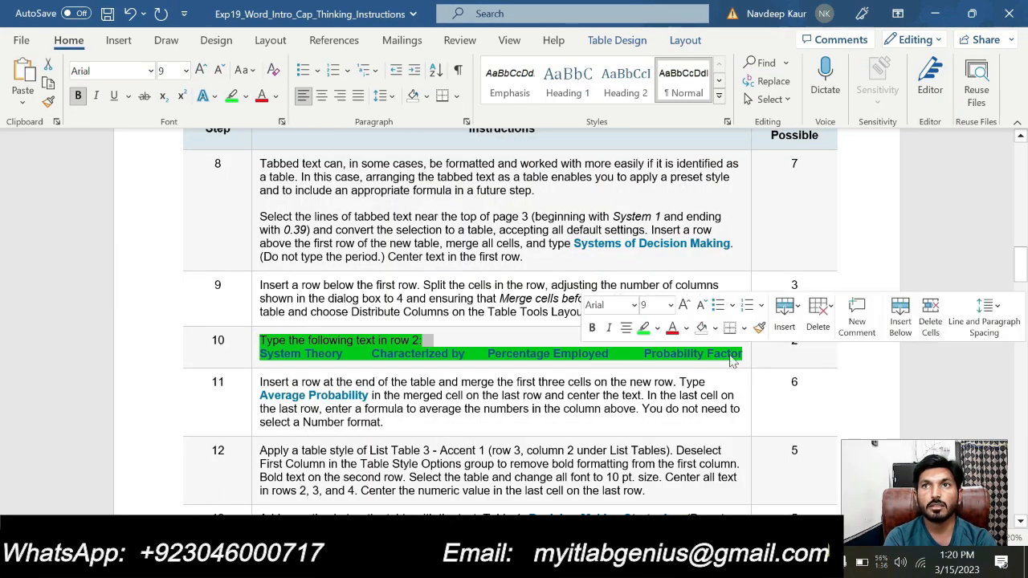
click(645, 329)
click(656, 353)
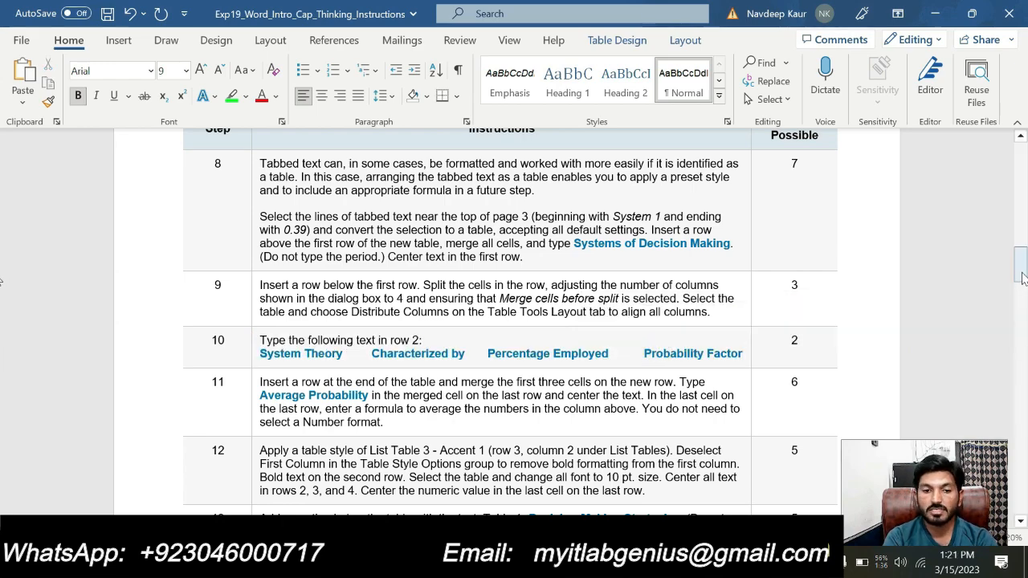
- Highlight step 11's whole paragraph in green in the instructions document
drag(1019, 278, 1027, 372)
drag(3, 379, 3, 296)
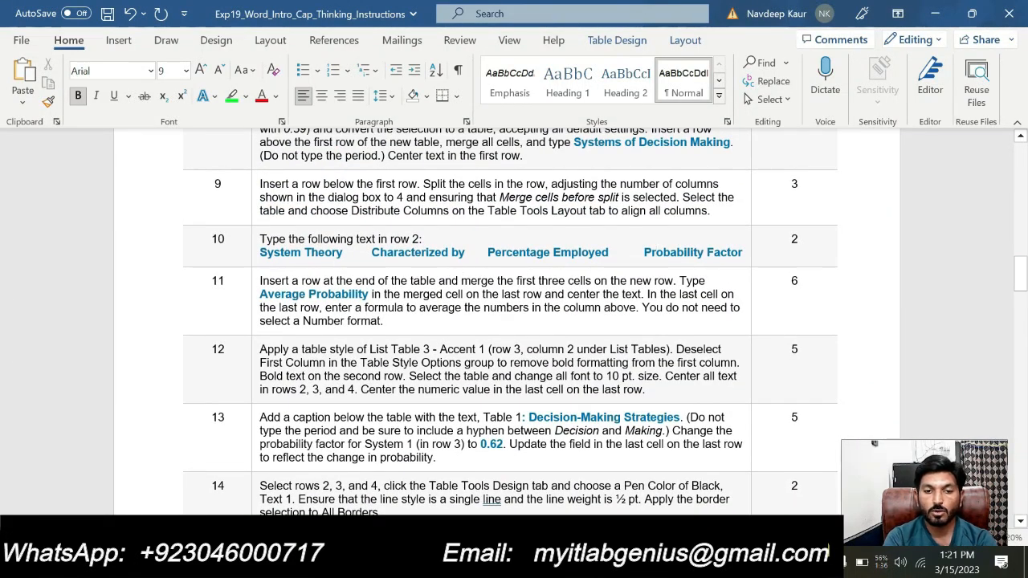
triple_click(261, 281)
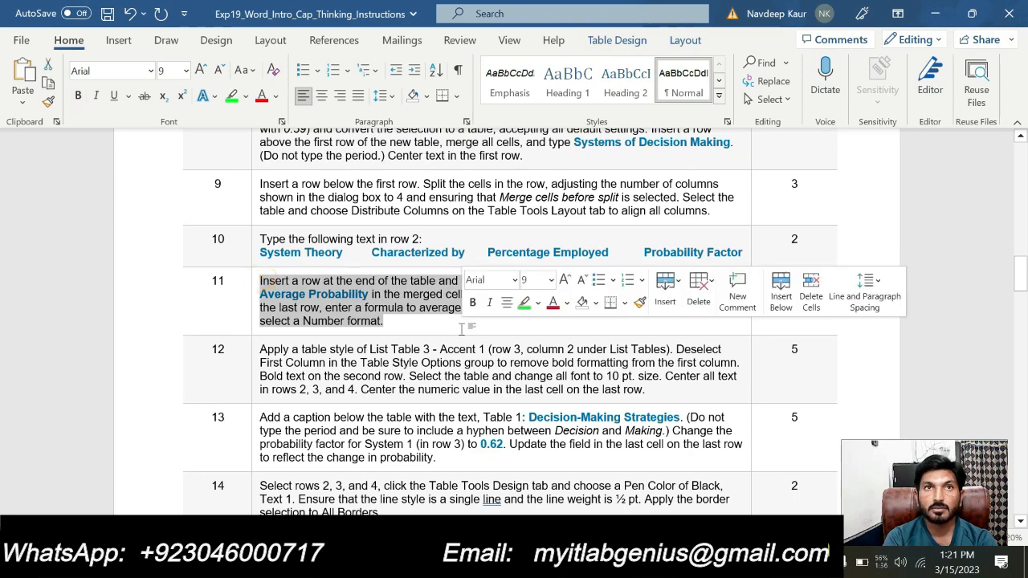
click(523, 302)
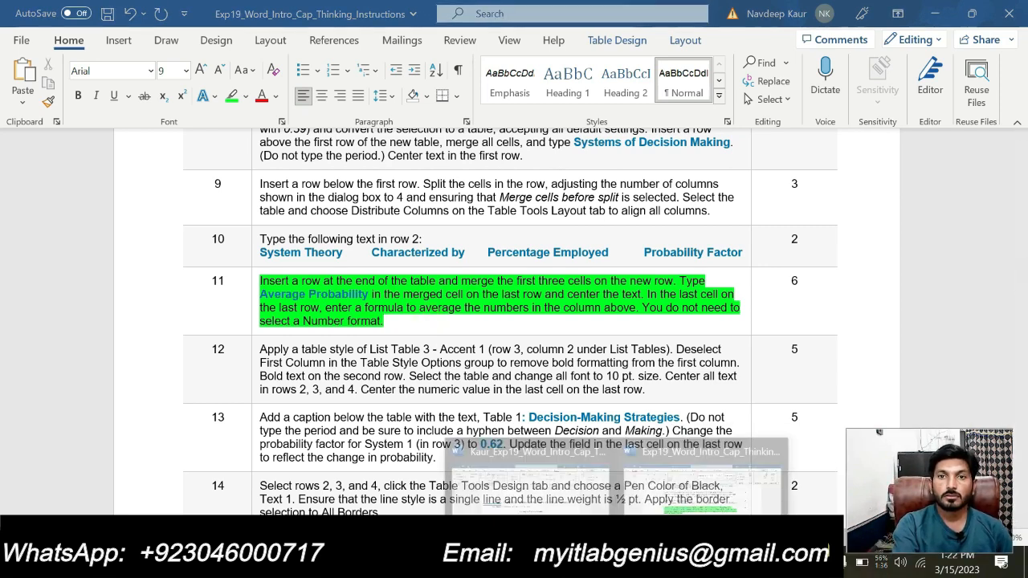
- In the project document, insert a row below the System 2 row at the end of the Systems of Decision Making table
click(555, 485)
click(417, 402)
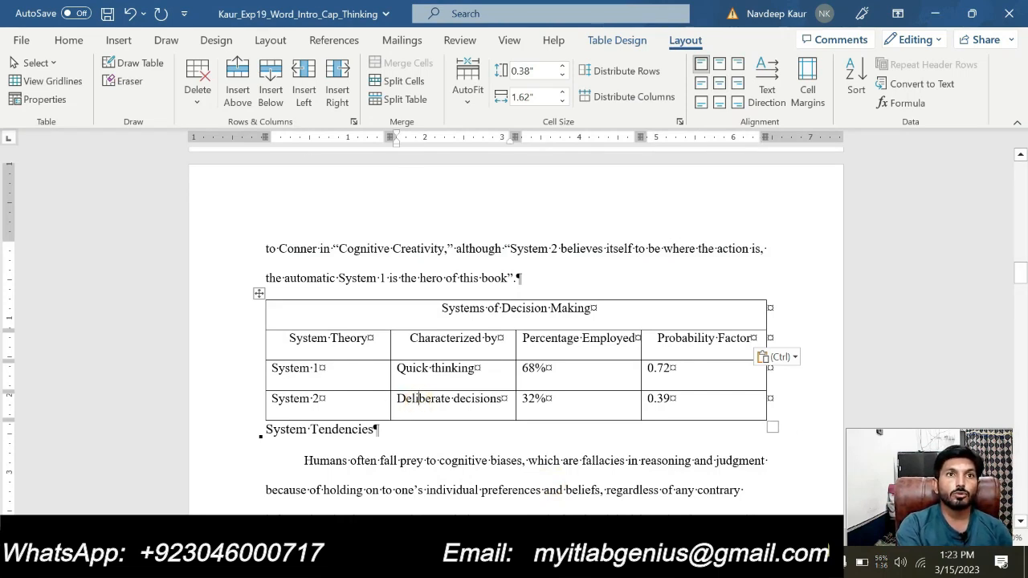
click(268, 94)
click(365, 434)
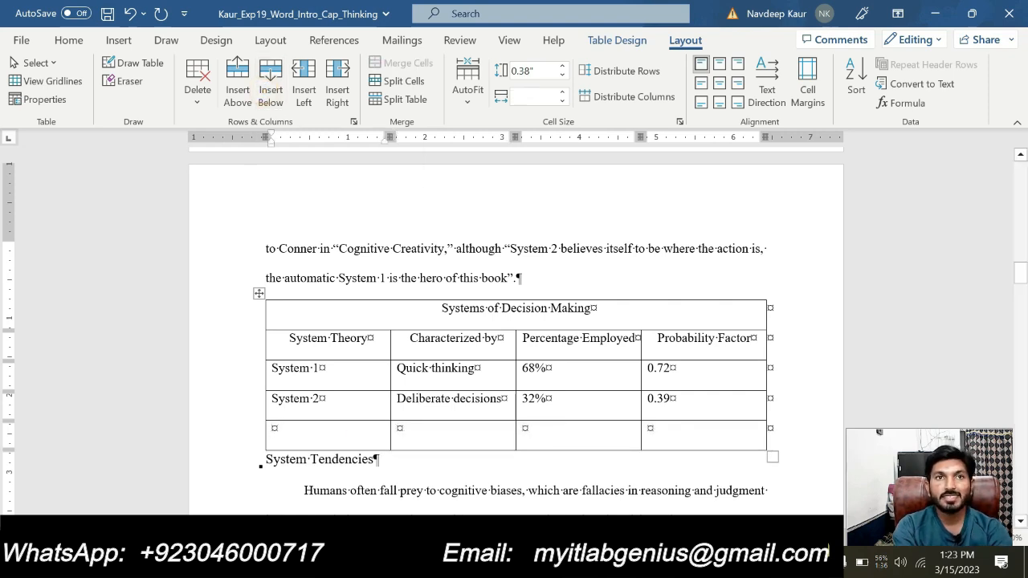
- Merge the first three cells of the table's last row and copy "Average Probability" from instruction step 11 into the merged cell, keeping text only
drag(365, 434, 563, 438)
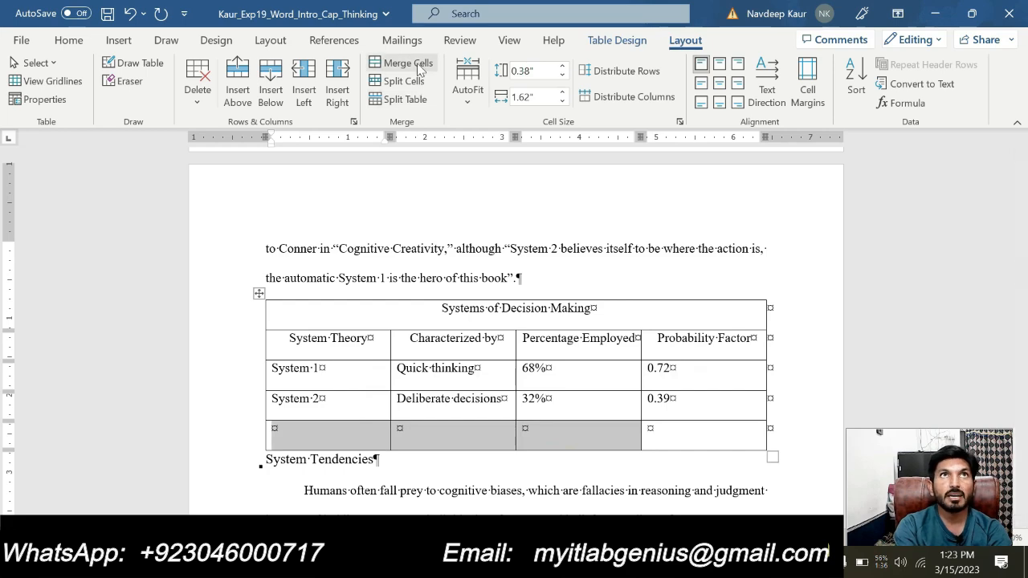
click(410, 64)
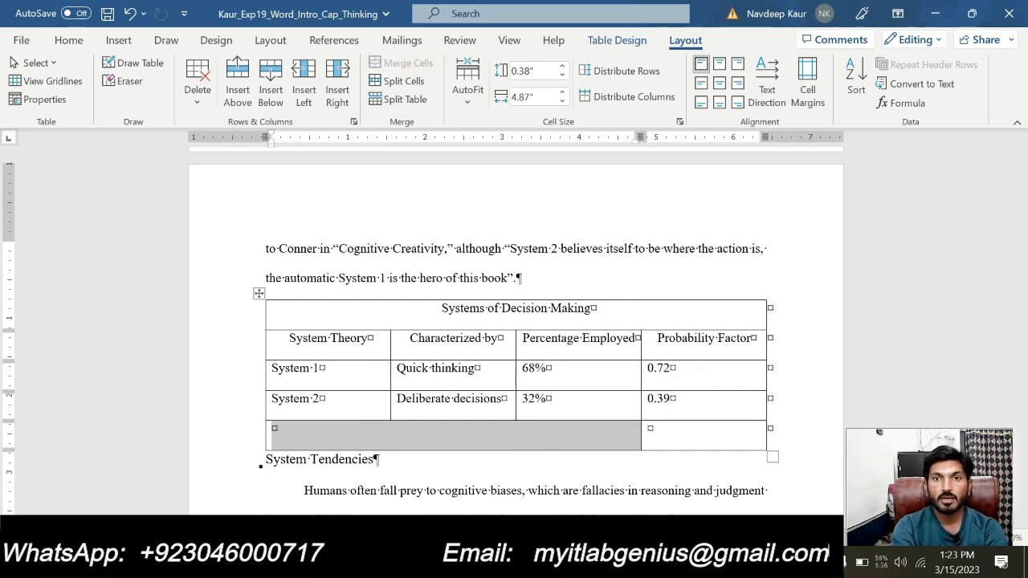
mouse_move(616, 567)
click(698, 491)
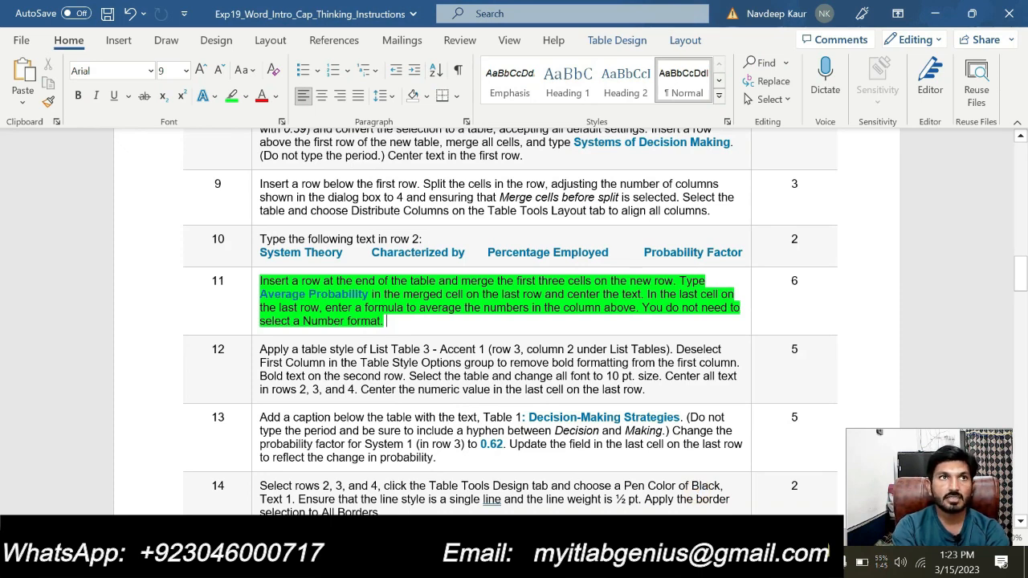
drag(261, 294, 369, 294)
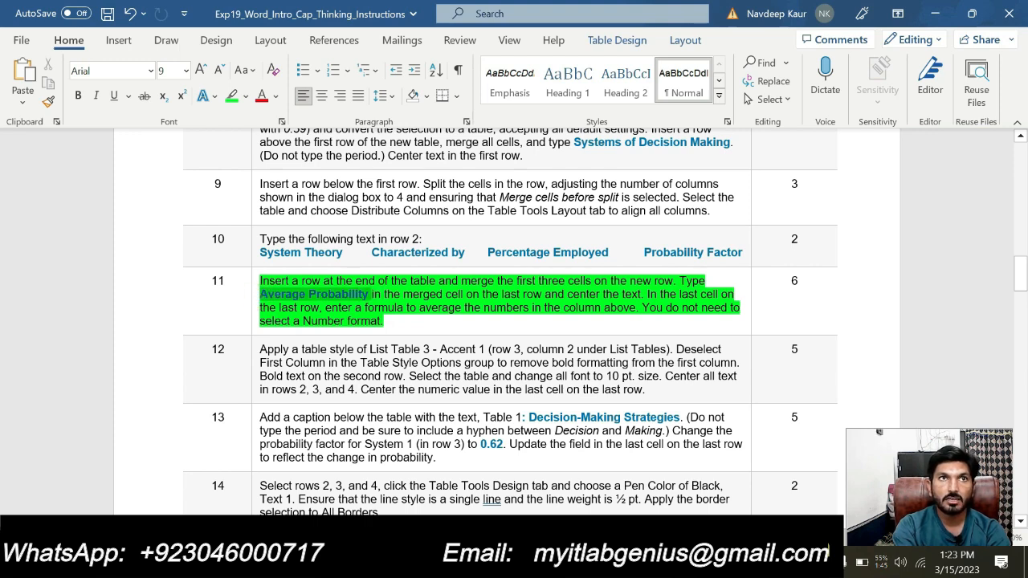
key(ctrl+c)
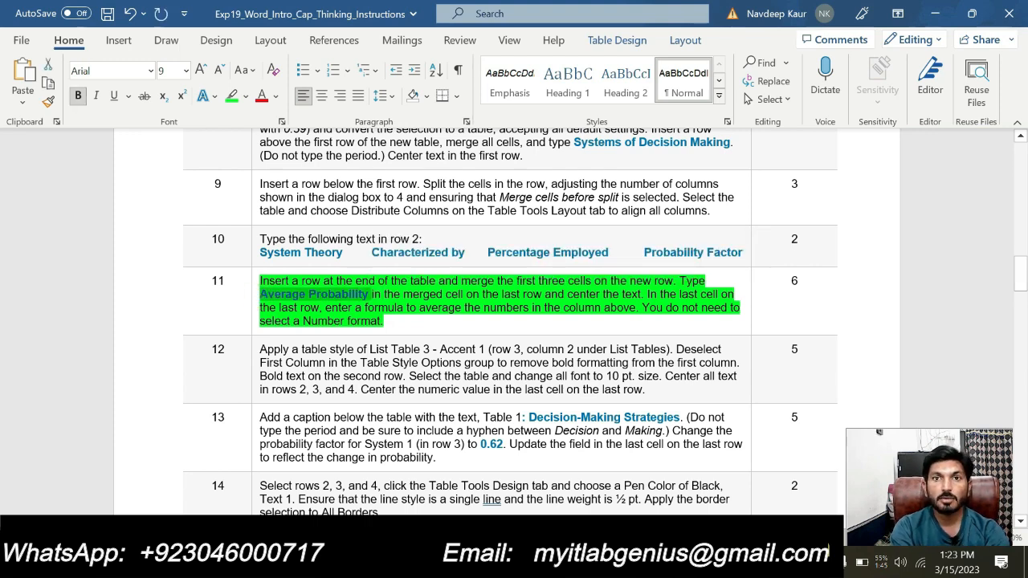
mouse_move(688, 562)
click(564, 508)
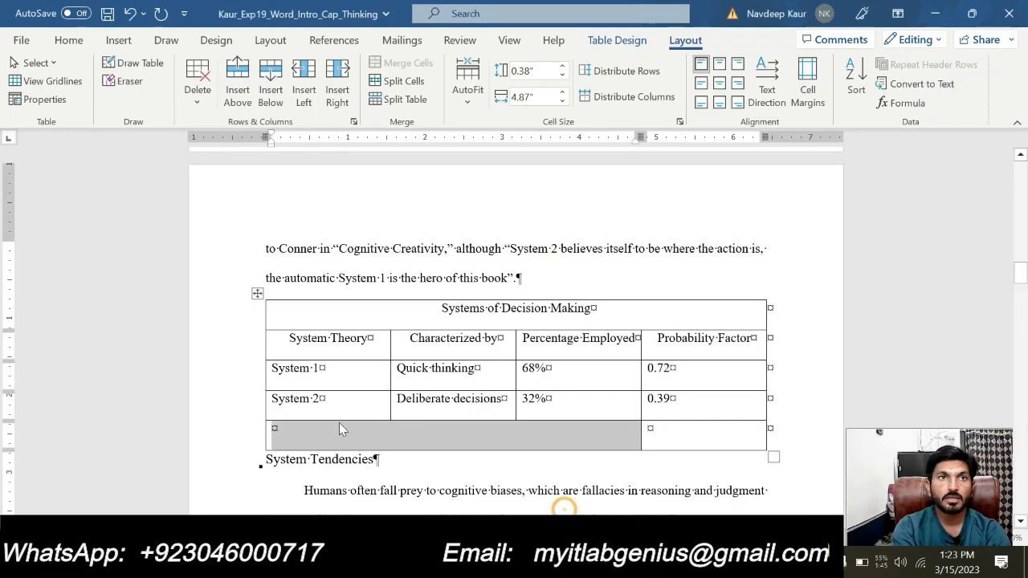
click(270, 430)
click(275, 428)
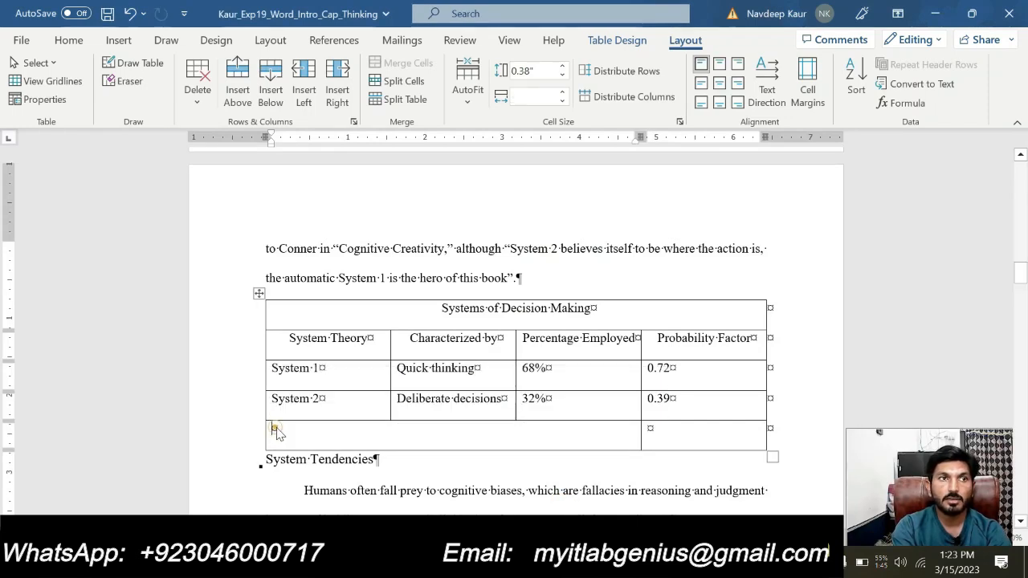
key(ctrl+v)
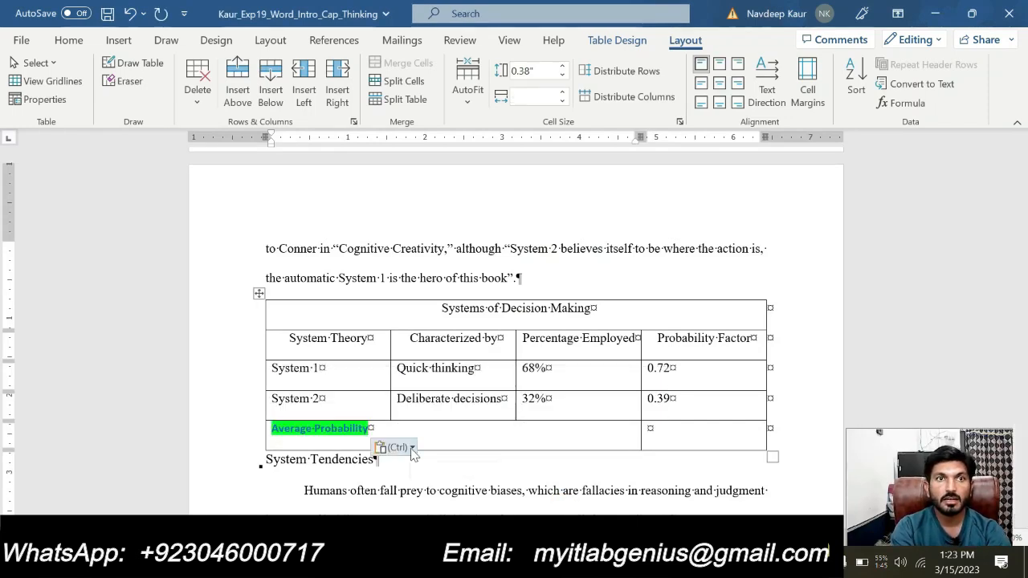
click(412, 450)
click(479, 370)
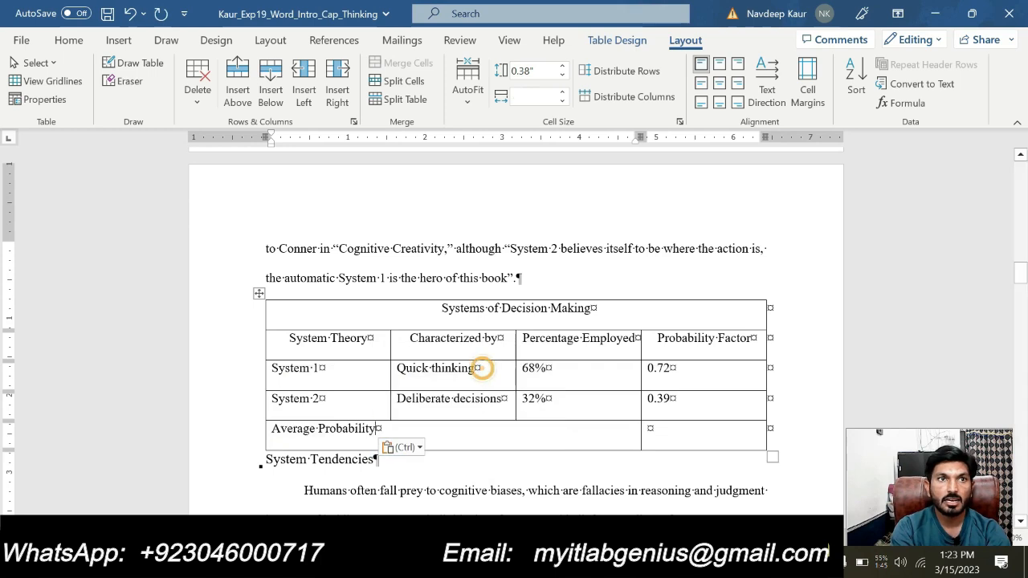
- Center the "Average Probability" text in the merged cell of the table's last row
click(336, 428)
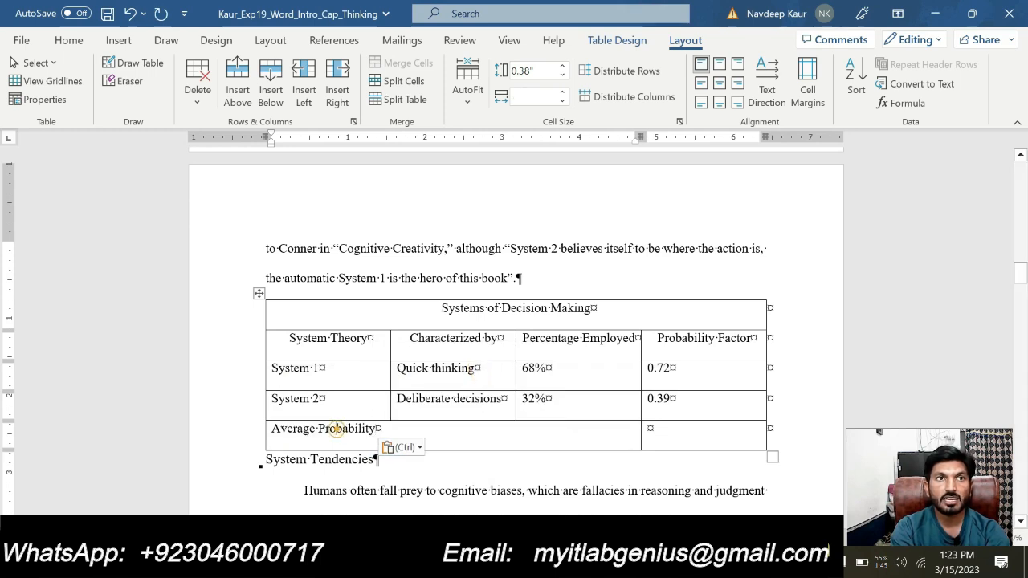
click(723, 86)
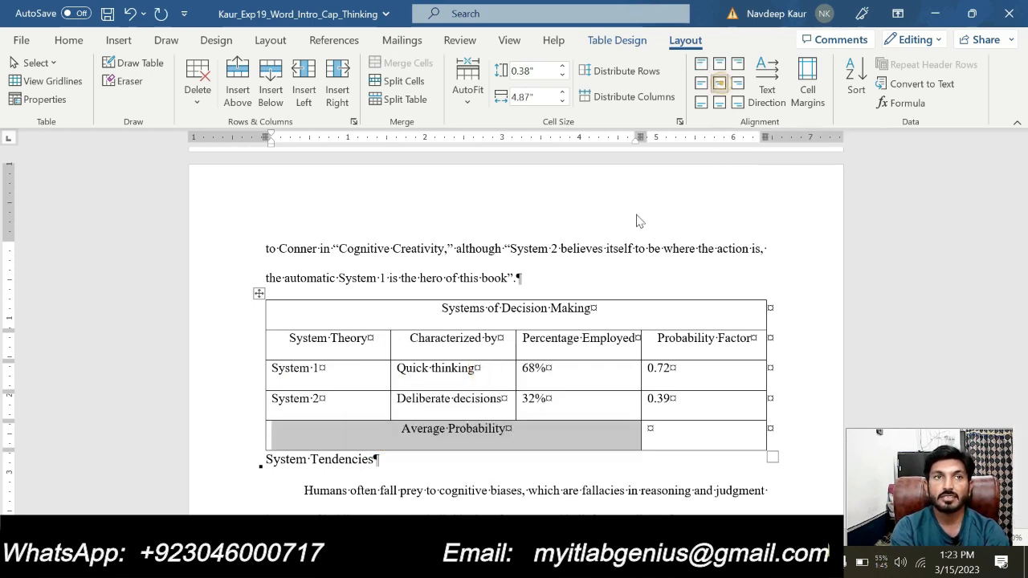
click(507, 429)
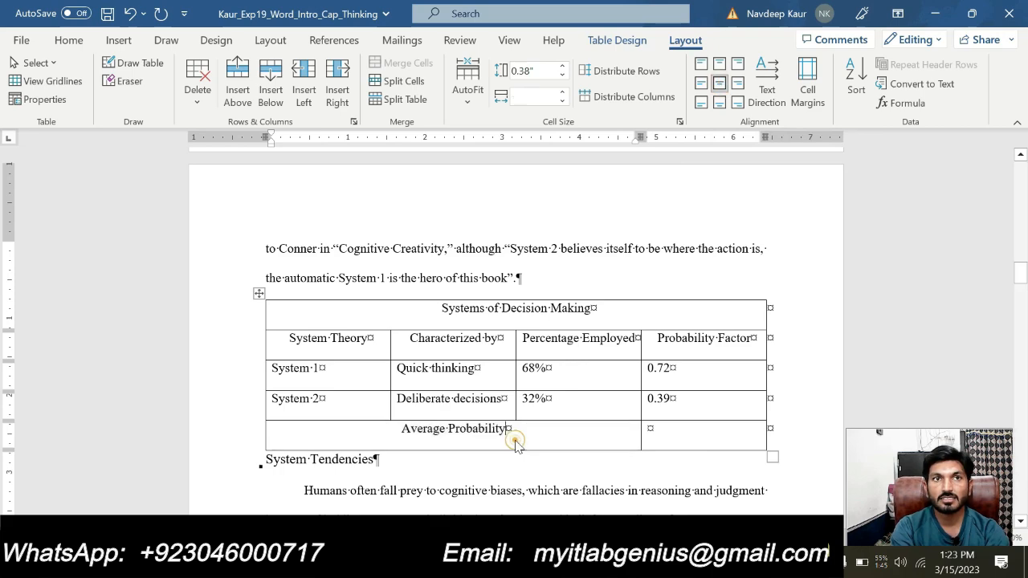
- In the last cell of the table's last row, insert the formula =AVERAGE(ABOVE) without choosing a number format
mouse_move(609, 563)
click(695, 492)
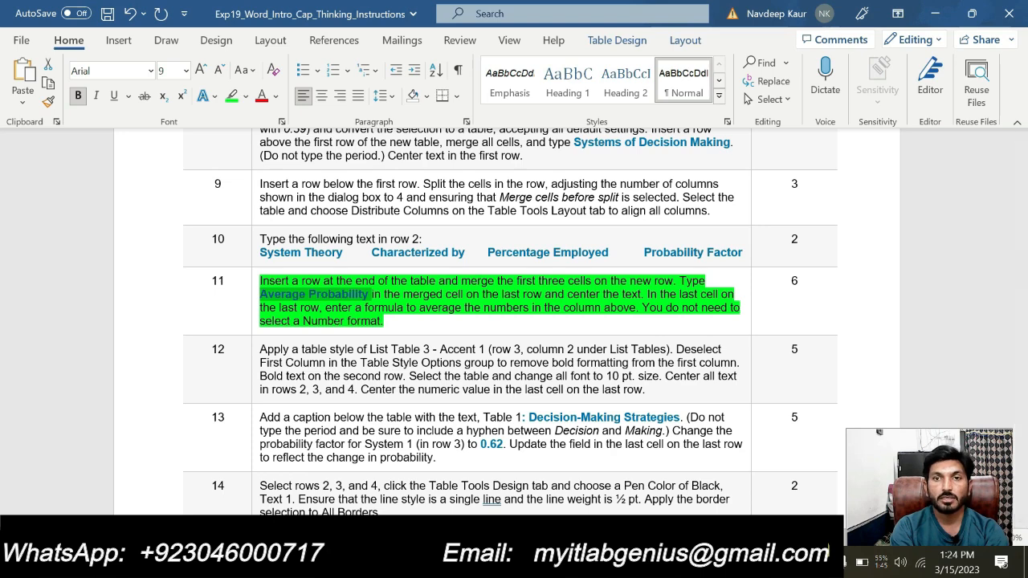
click(572, 502)
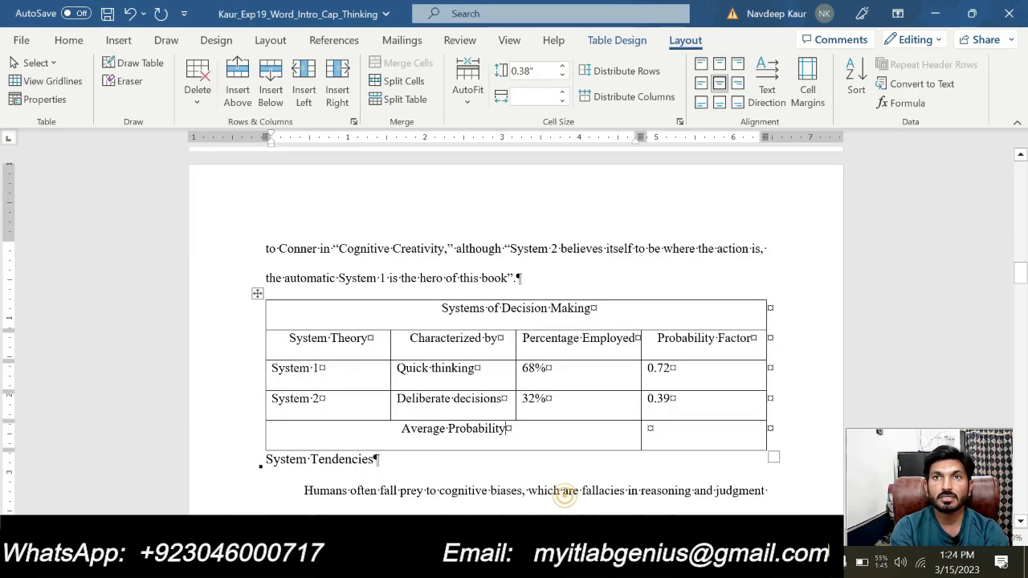
click(649, 429)
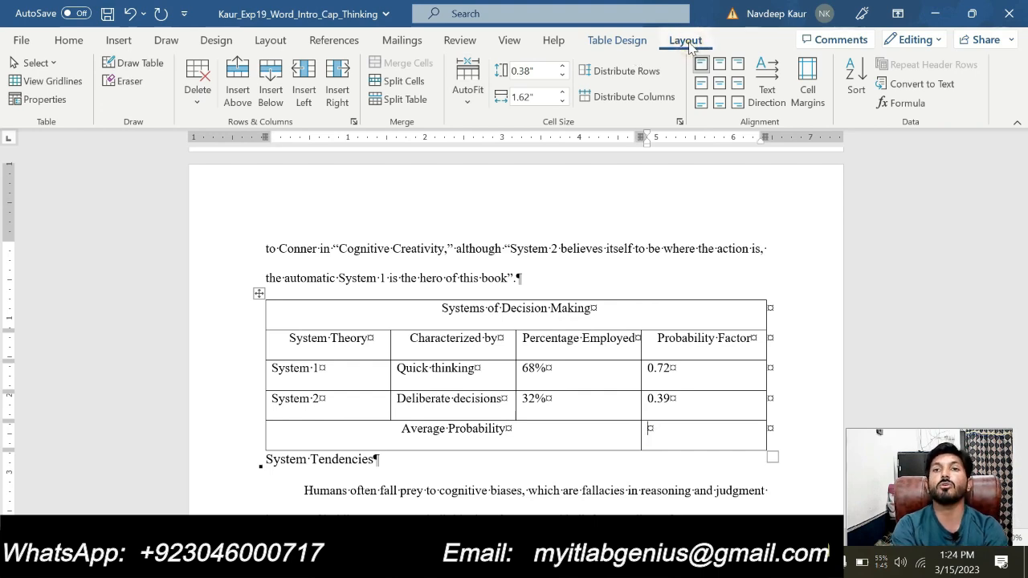
click(902, 104)
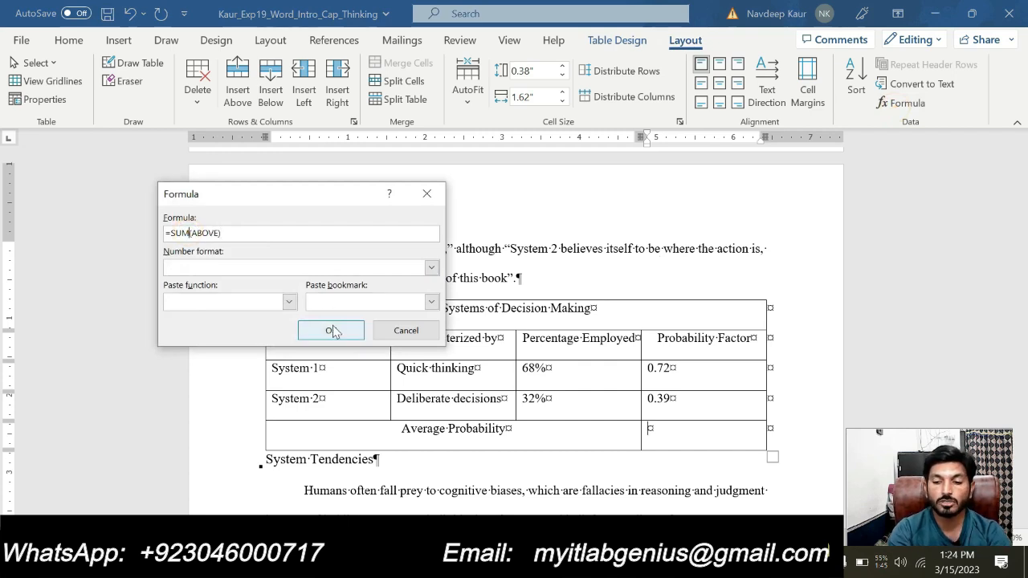
key(BackSpace)
key(BackSpace)
key(BackSpace)
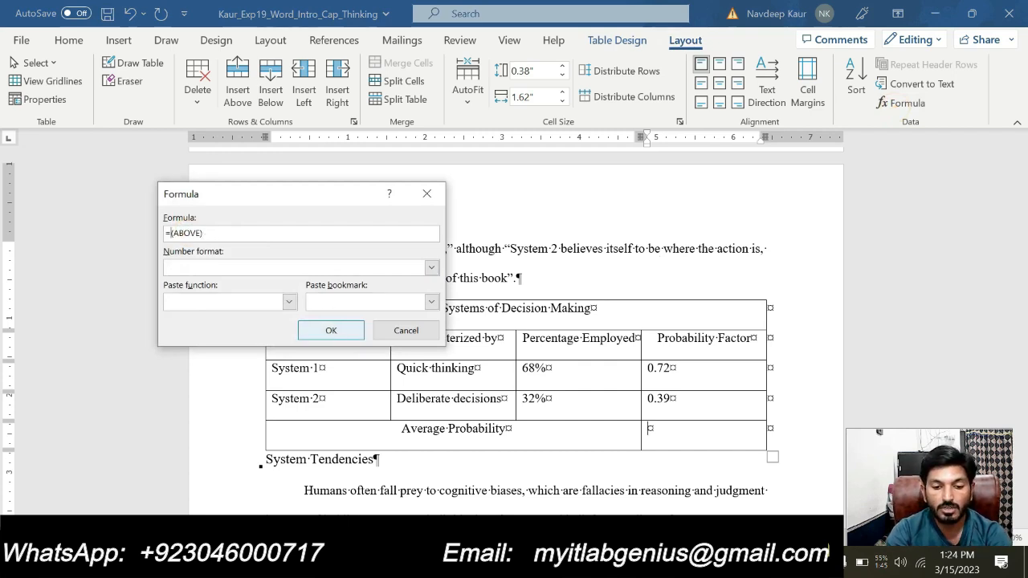
text(AV)
text(ERSG)
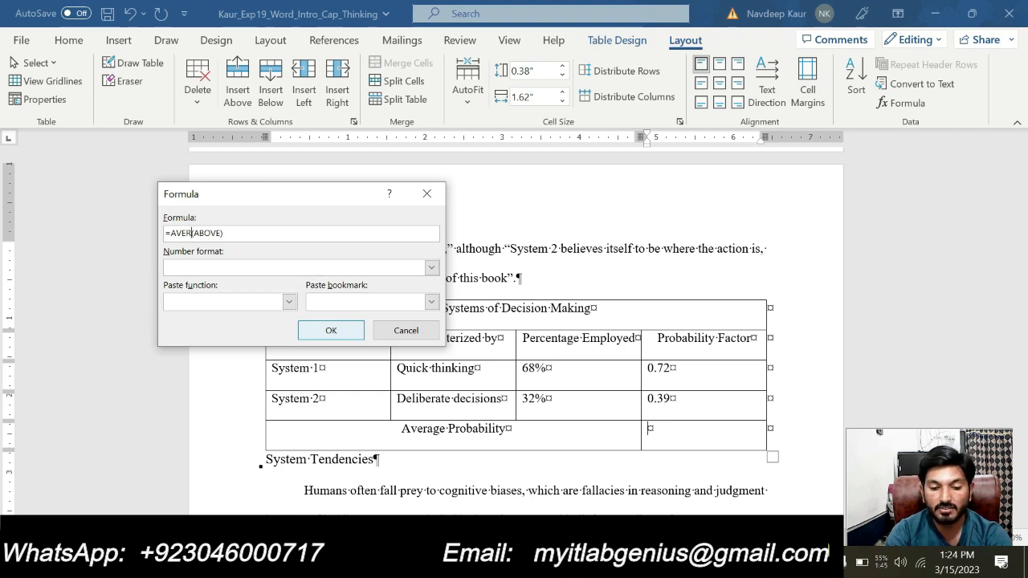
key(BackSpace)
key(BackSpace)
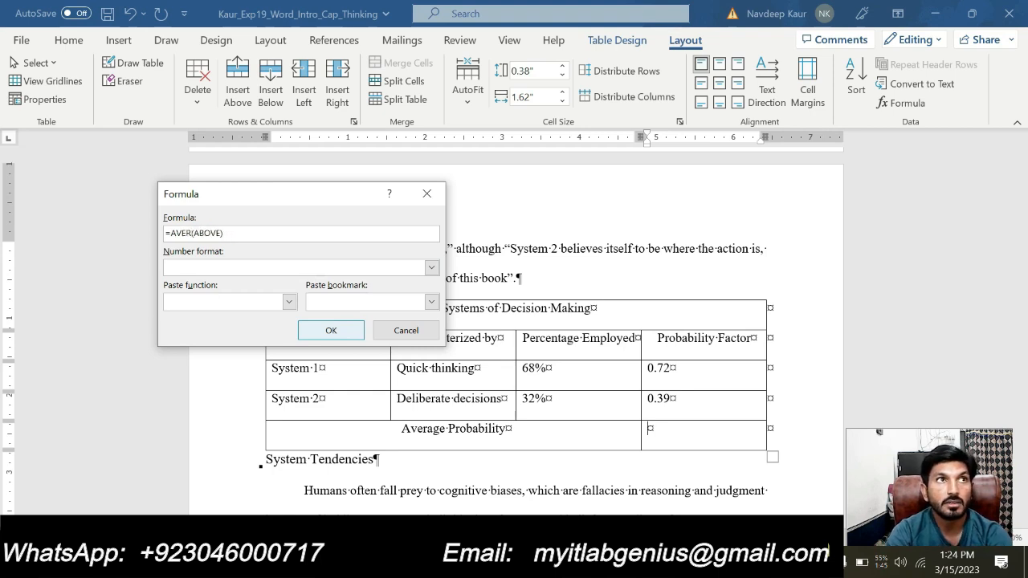
text(S)
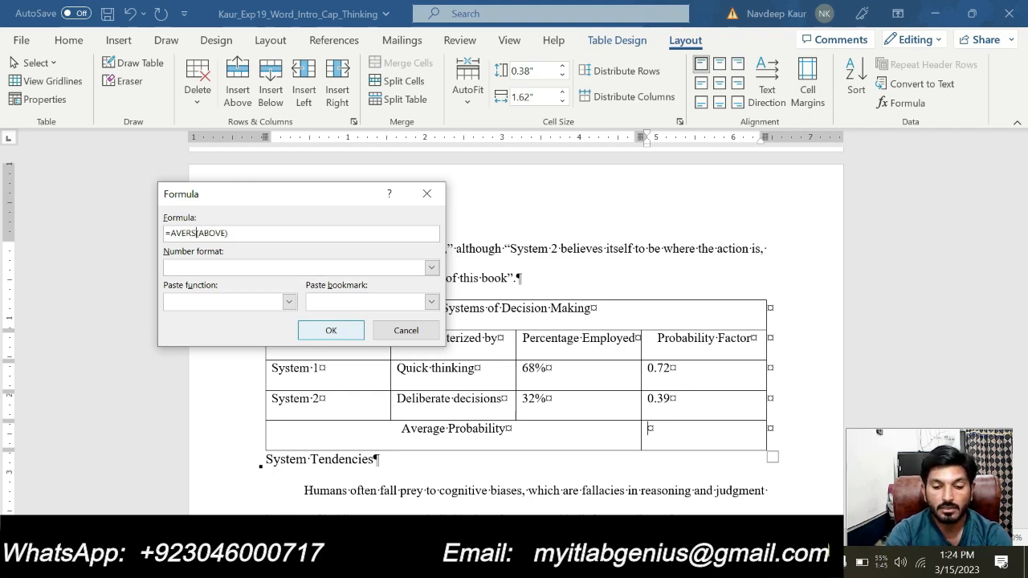
key(BackSpace)
text(AGE)
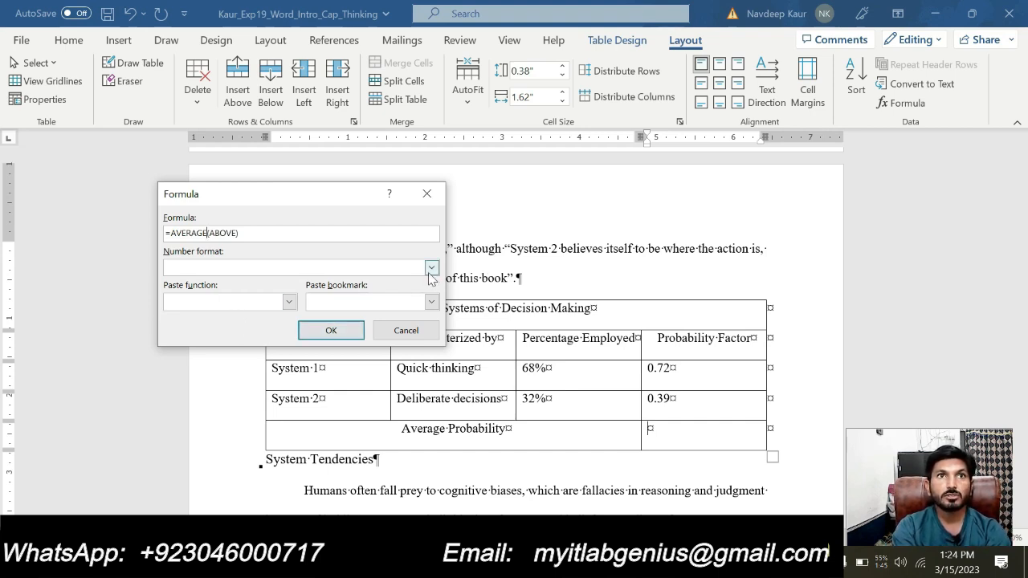
click(331, 331)
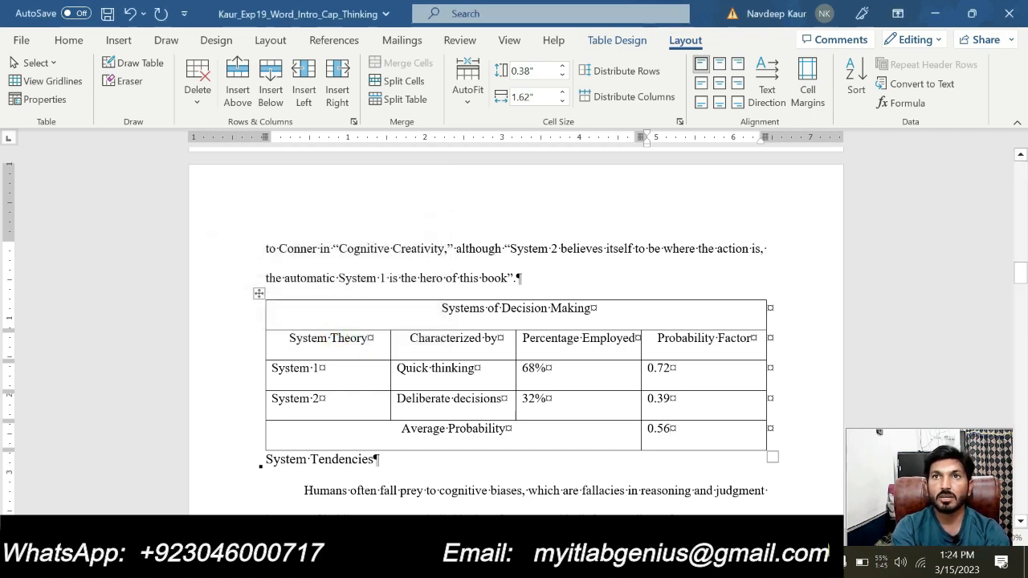
- In the instructions document, remove the green highlight from step 11 and highlight step 12's paragraph in green
click(617, 562)
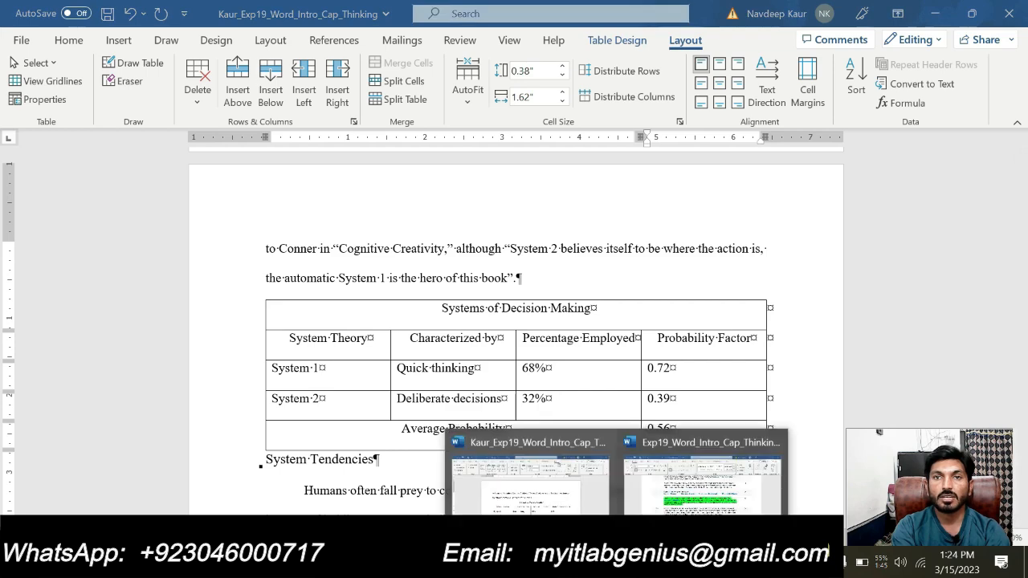
click(689, 497)
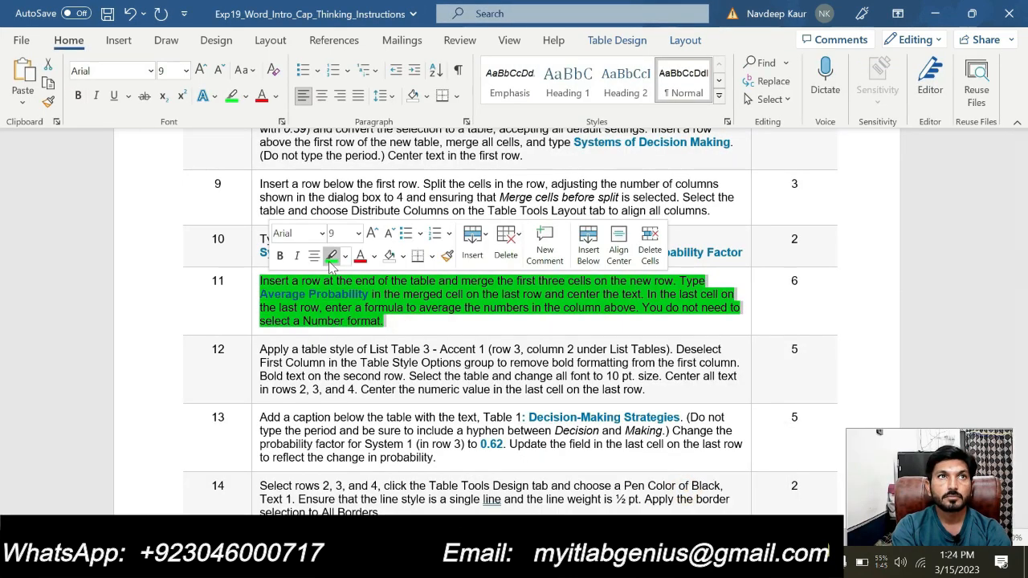
click(330, 258)
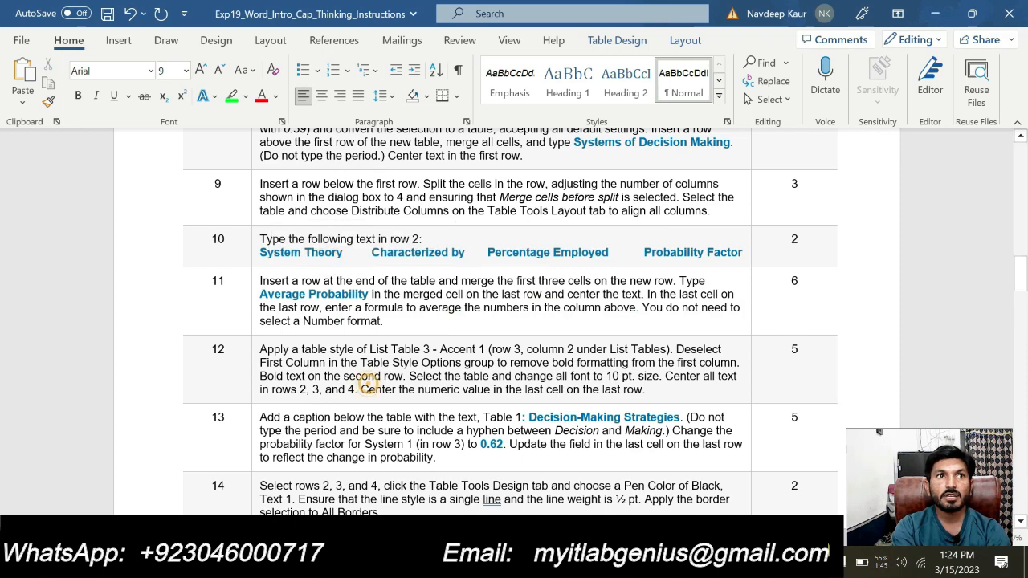
click(253, 354)
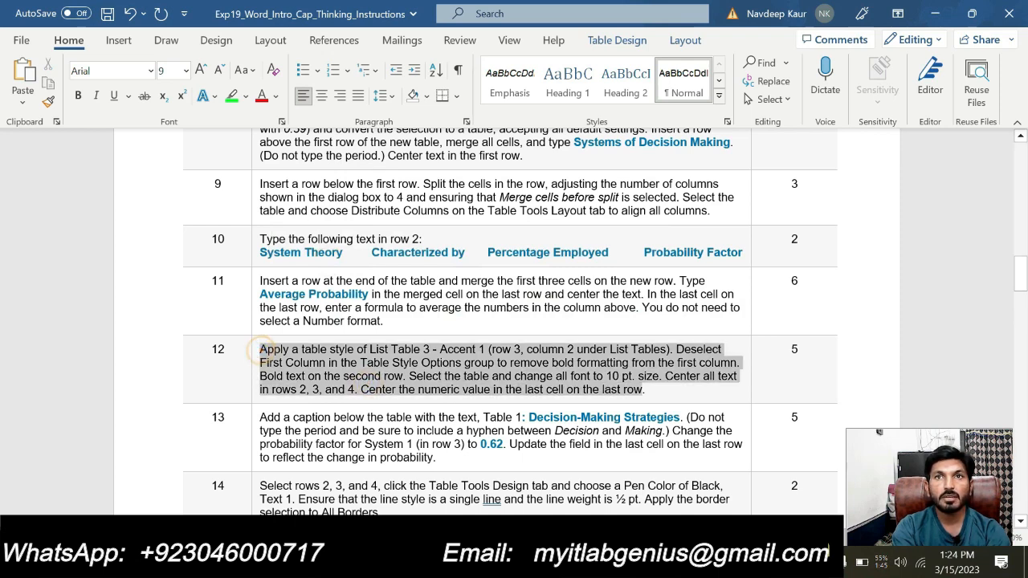
click(689, 358)
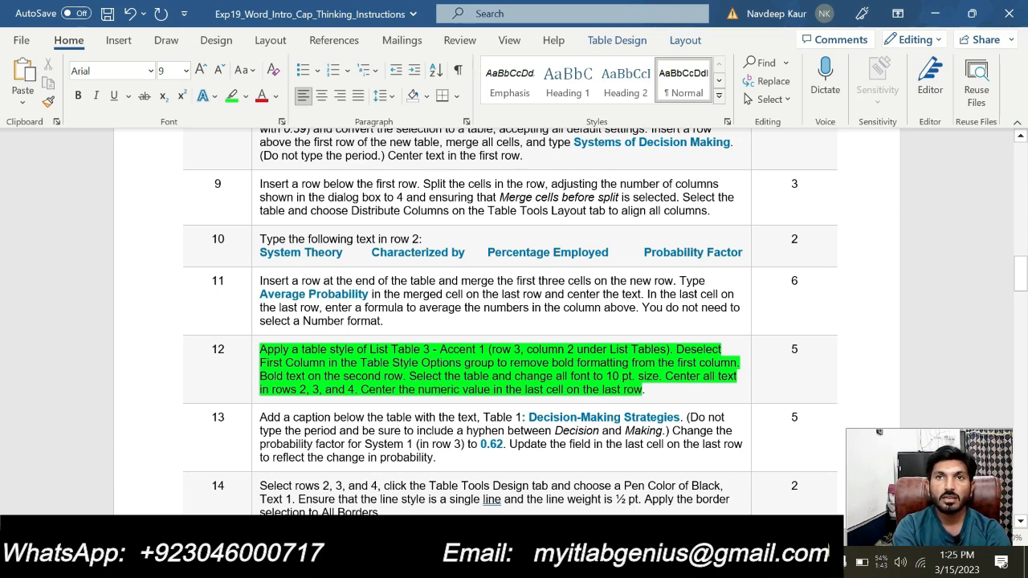
- In the project document, apply the List Table 3 - Accent 4 style to the whole Systems of Decision Making table
mouse_move(616, 562)
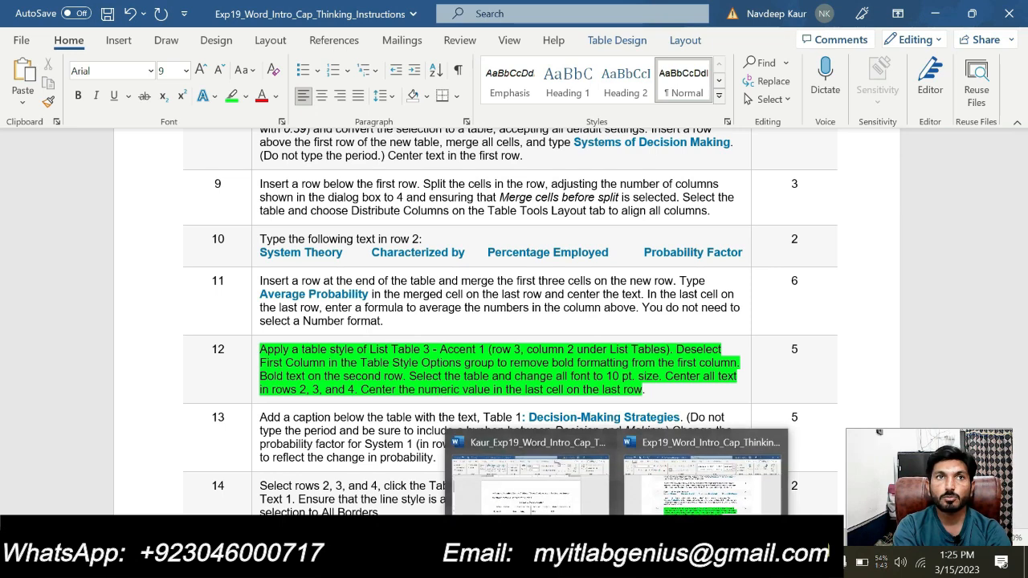
click(561, 482)
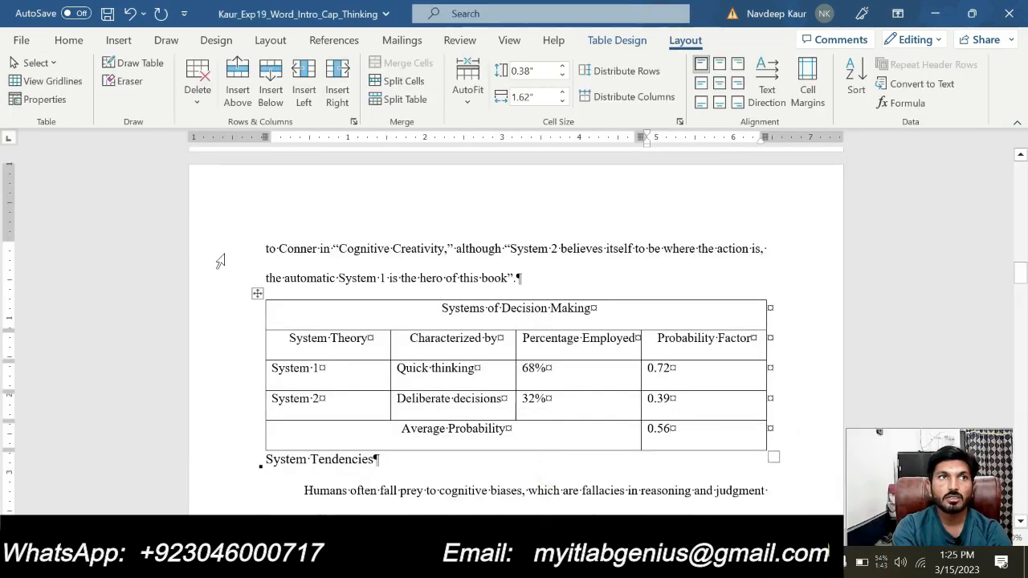
click(257, 293)
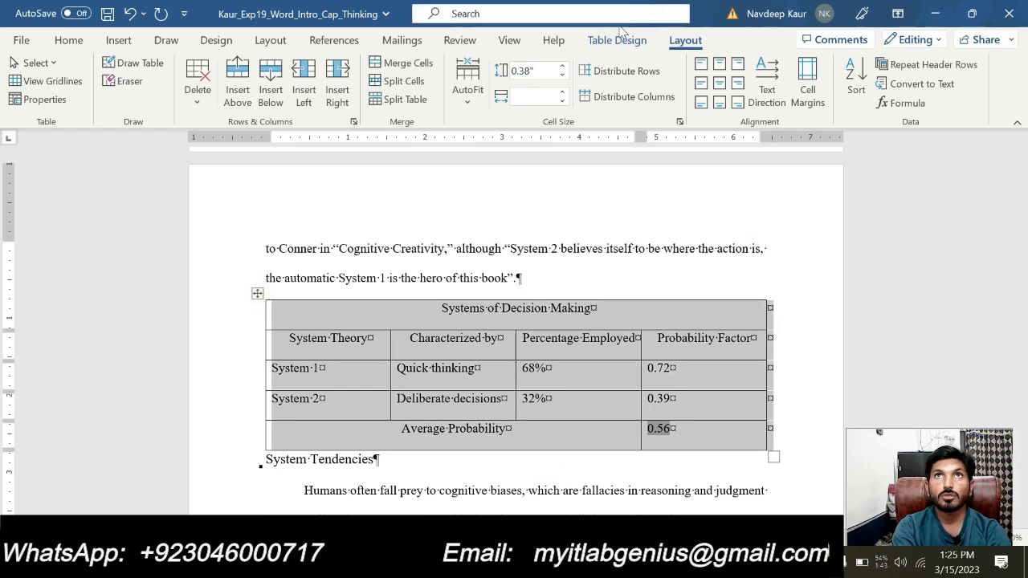
click(619, 41)
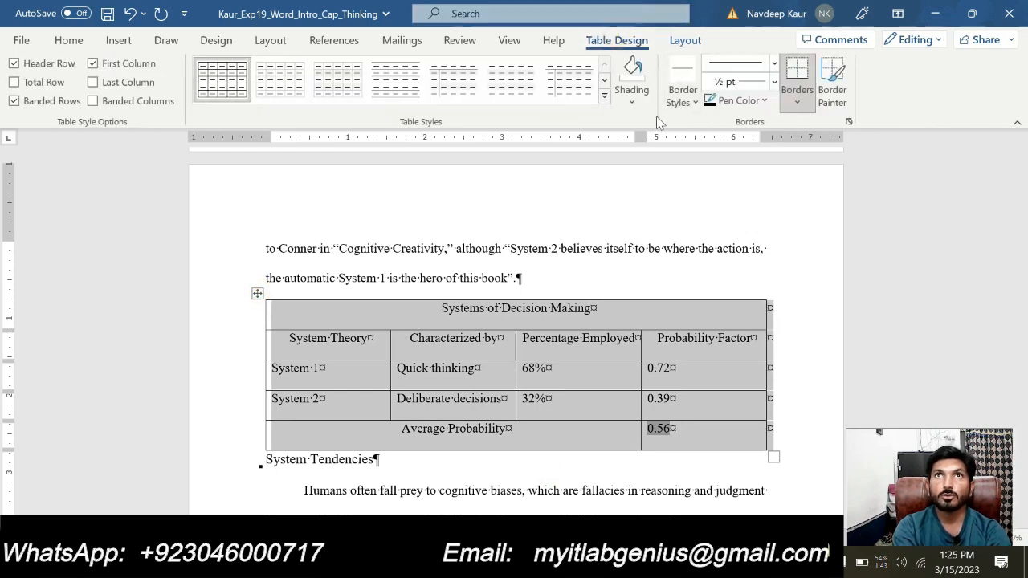
click(605, 97)
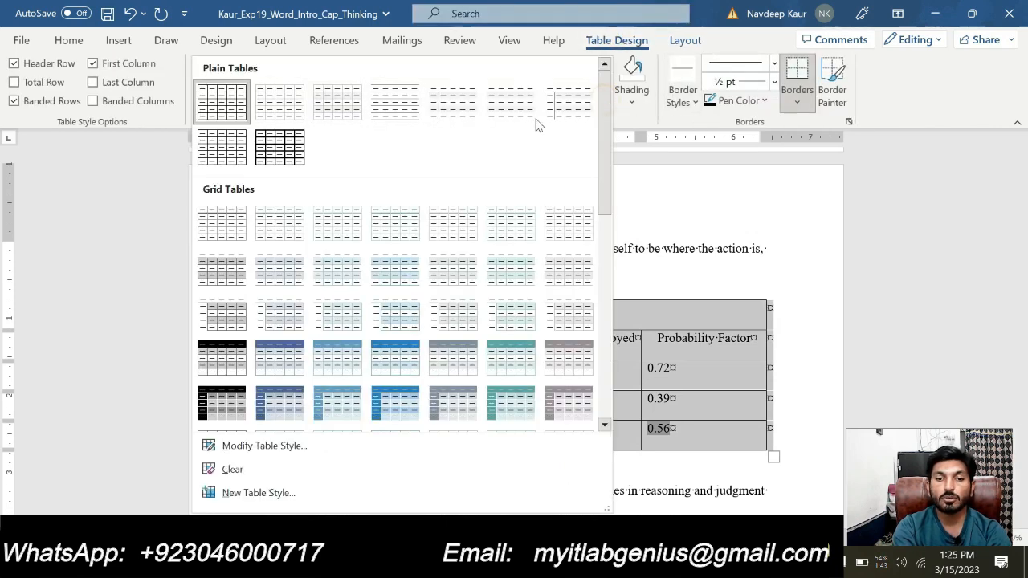
drag(608, 183, 607, 334)
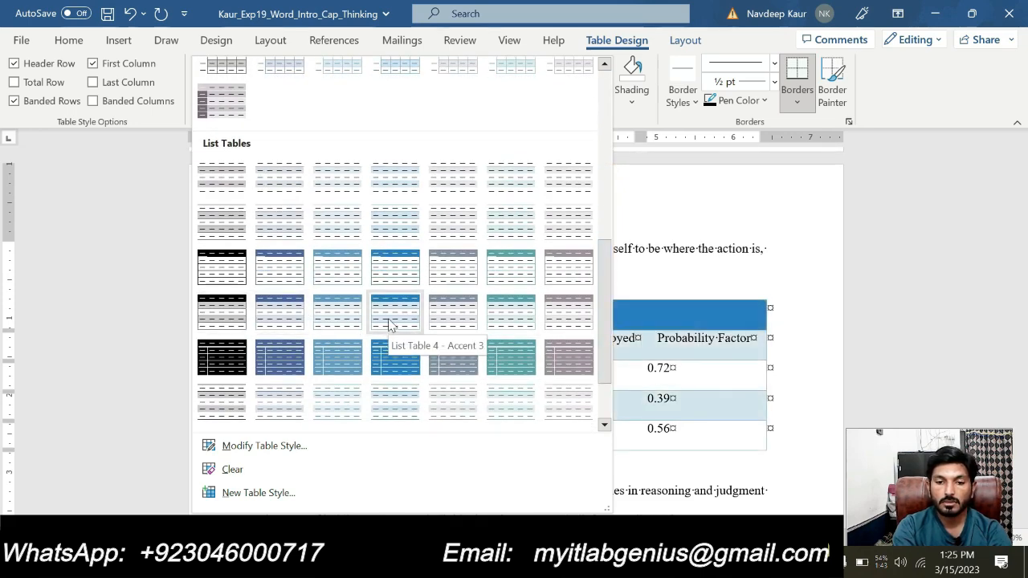
click(436, 268)
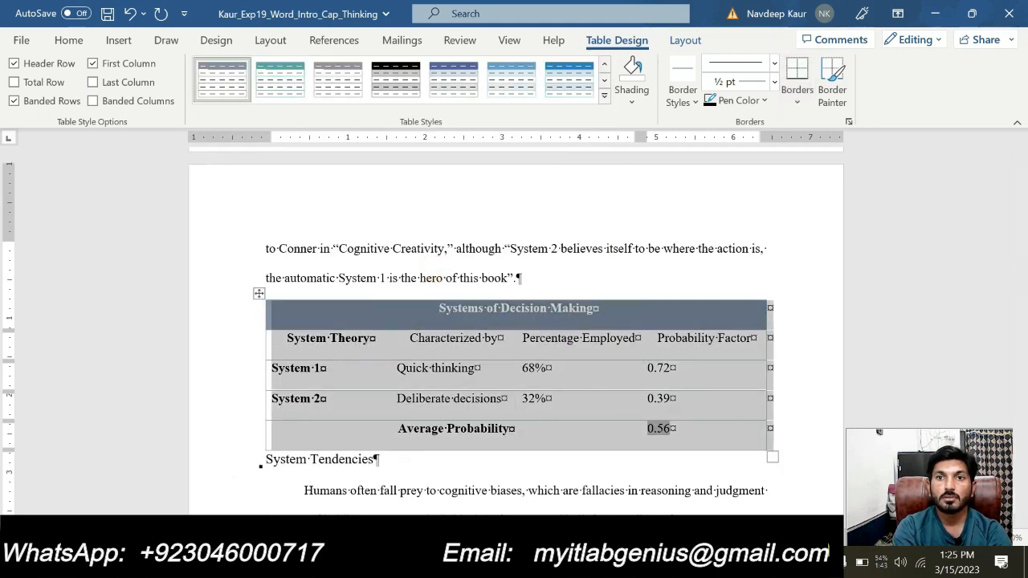
- Restyle the Systems of Decision Making table with List Table 3 - Accent 1 and turn off its First Column style option
mouse_move(616, 562)
click(685, 486)
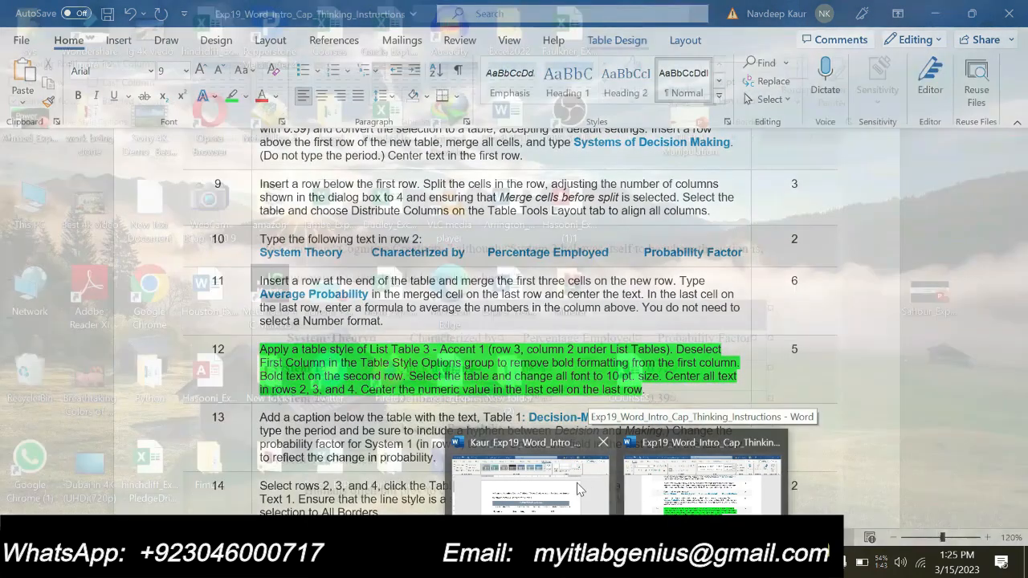
click(577, 482)
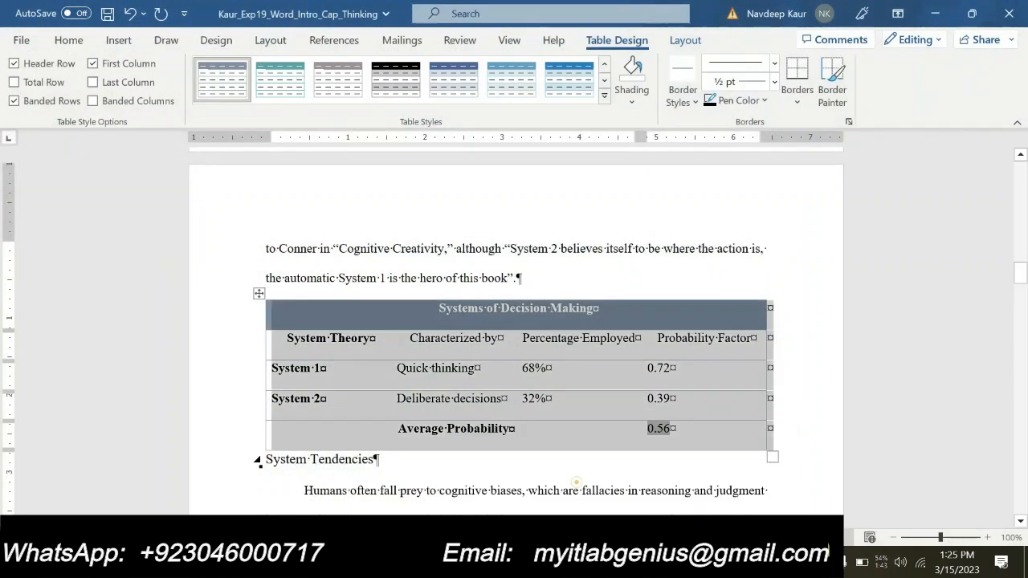
click(605, 94)
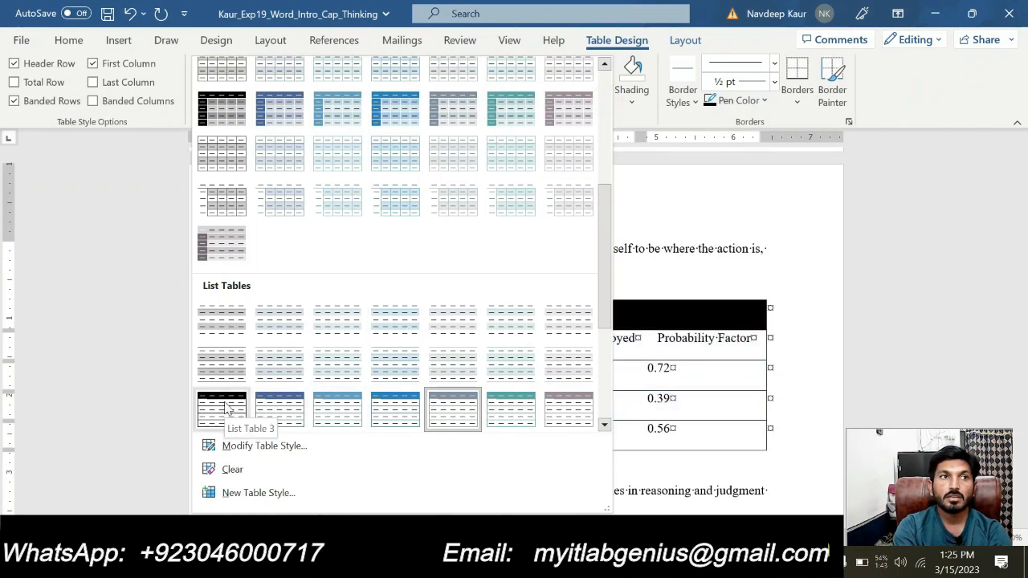
click(271, 408)
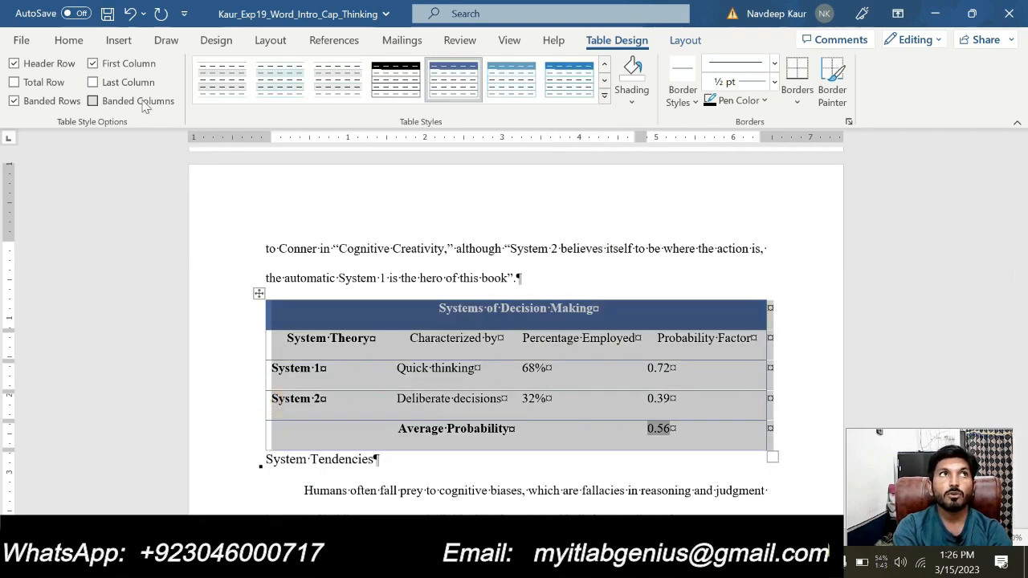
click(94, 63)
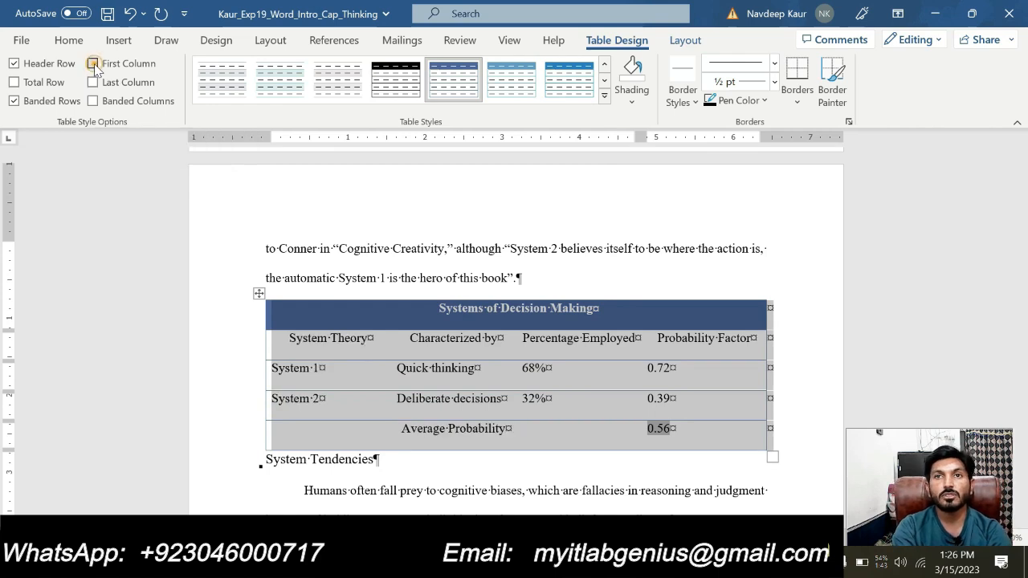
- Bold the text in the table's second row, from System Theory to Probability Factor
click(312, 353)
drag(303, 341, 707, 341)
click(696, 343)
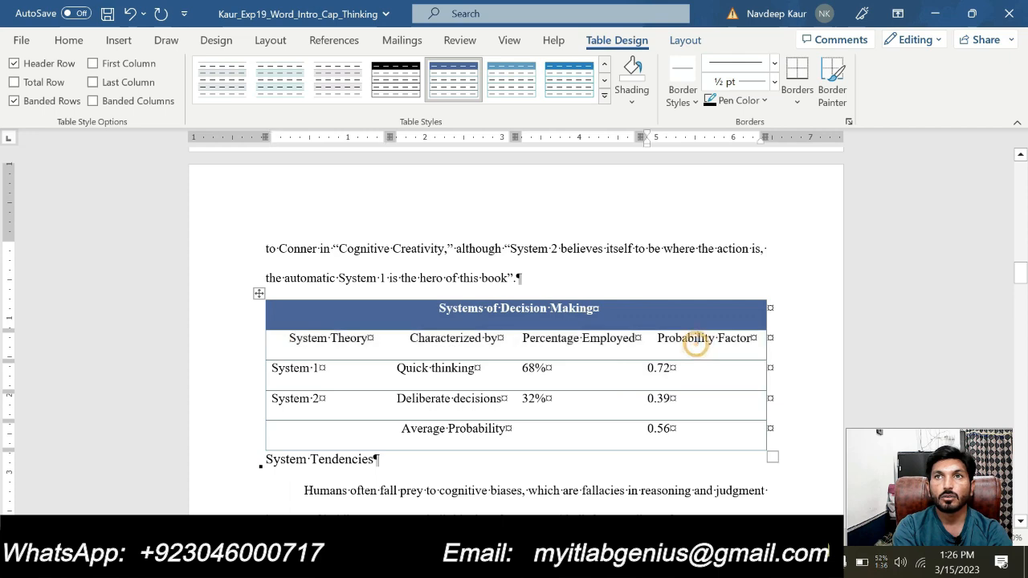
drag(757, 343, 305, 343)
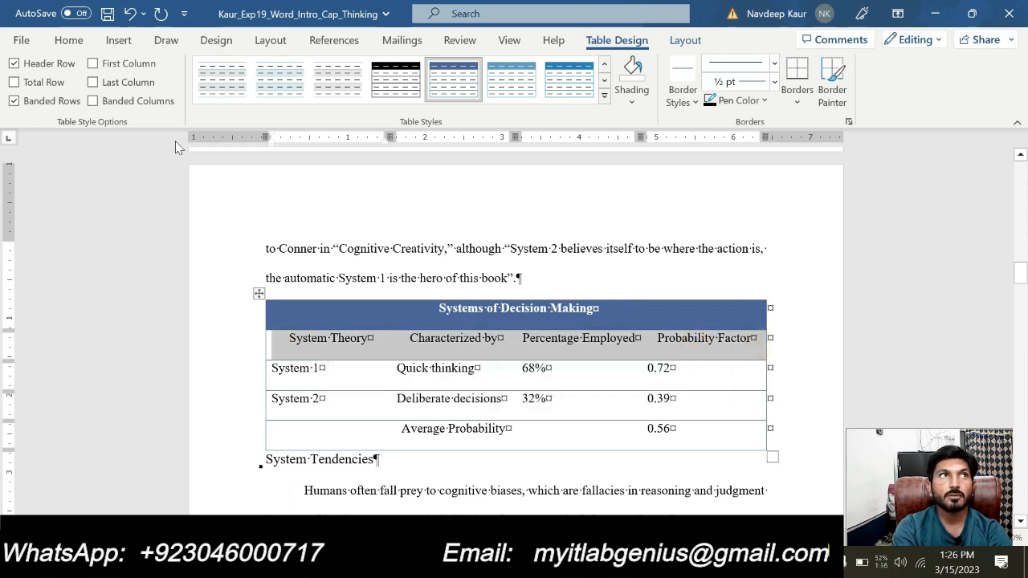
click(69, 40)
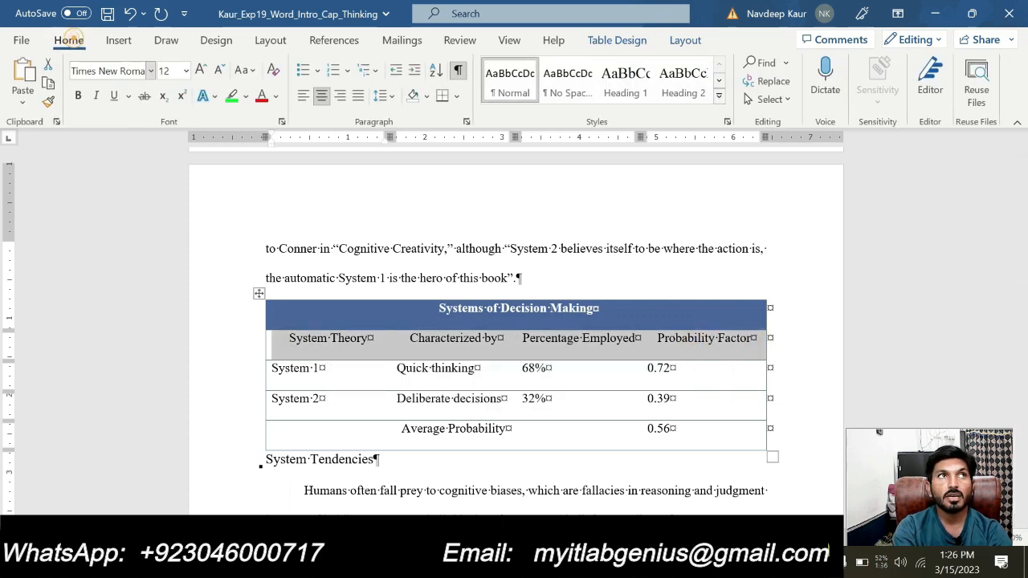
click(78, 95)
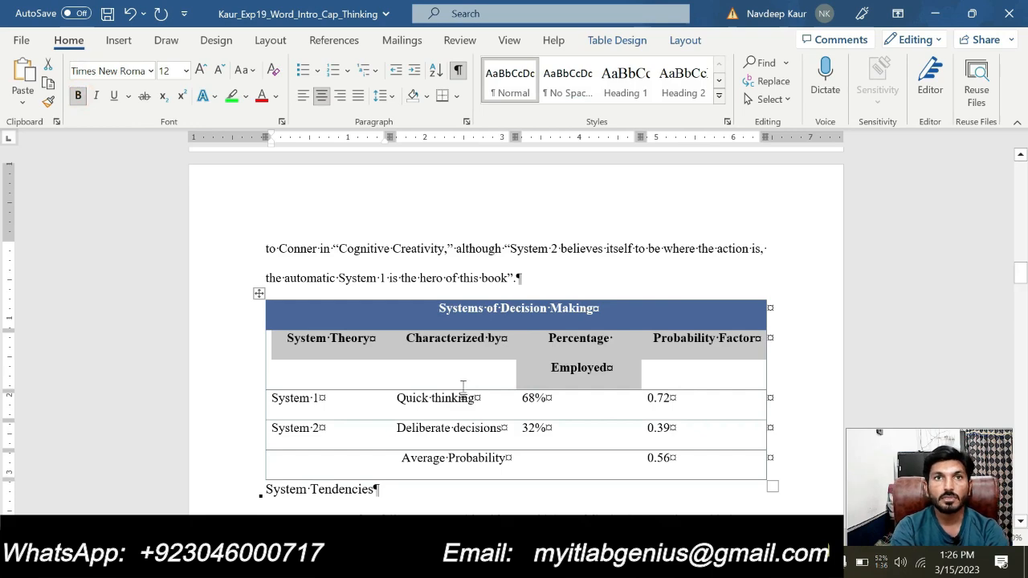
click(444, 456)
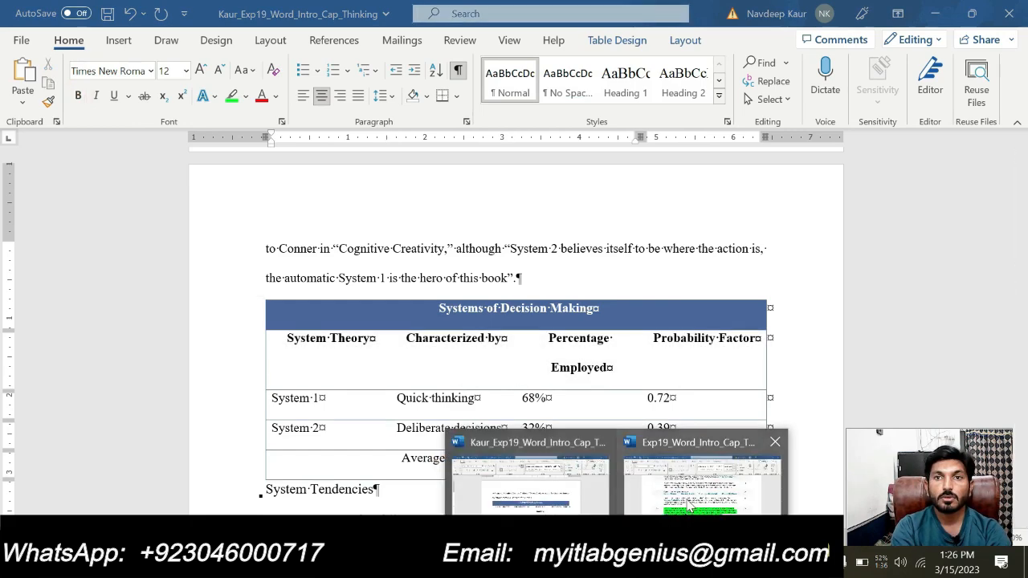
- Check step 12 in the instructions document, and set the font size of the project document's entire table to 10 pt
click(687, 500)
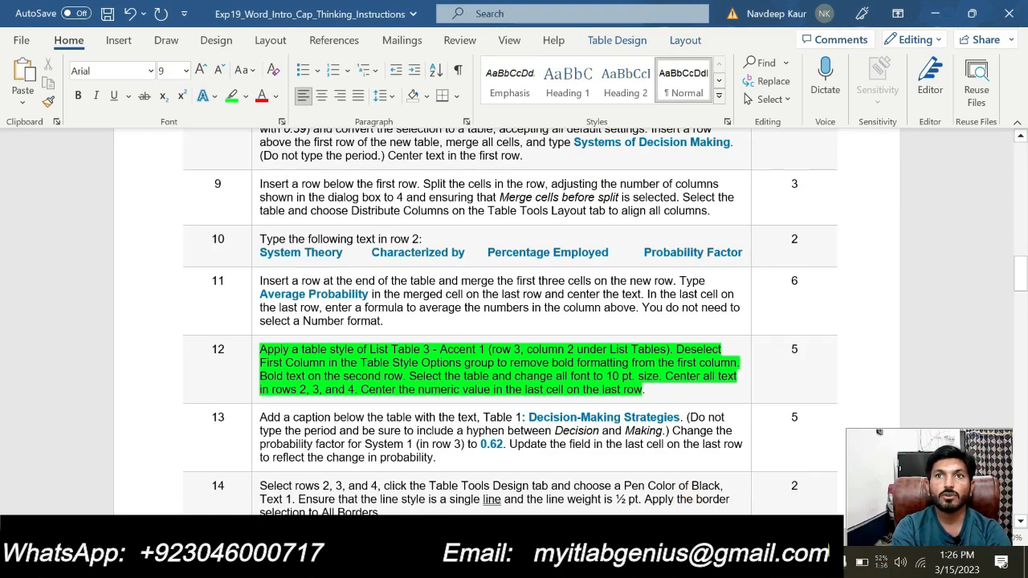
click(565, 480)
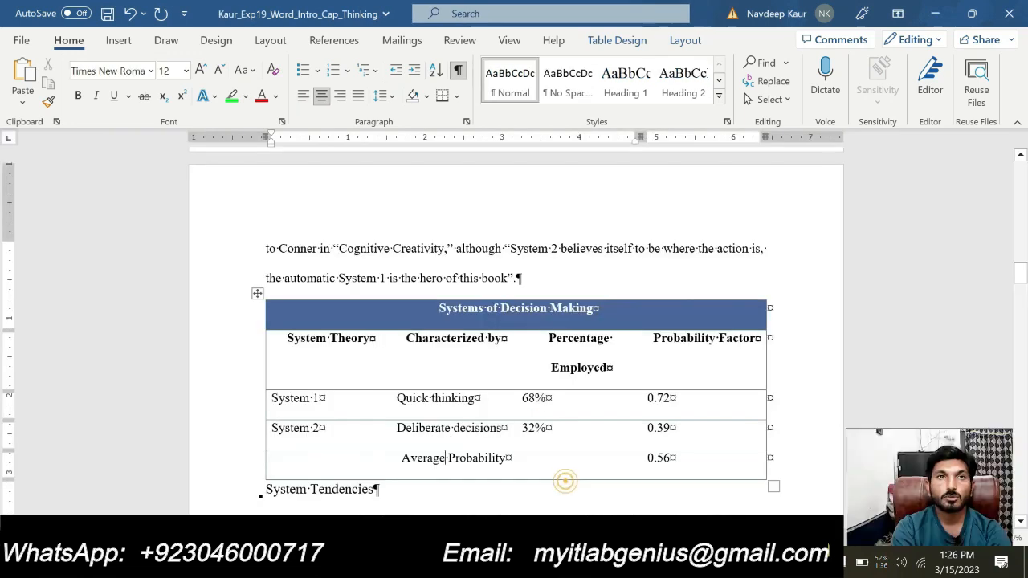
click(257, 294)
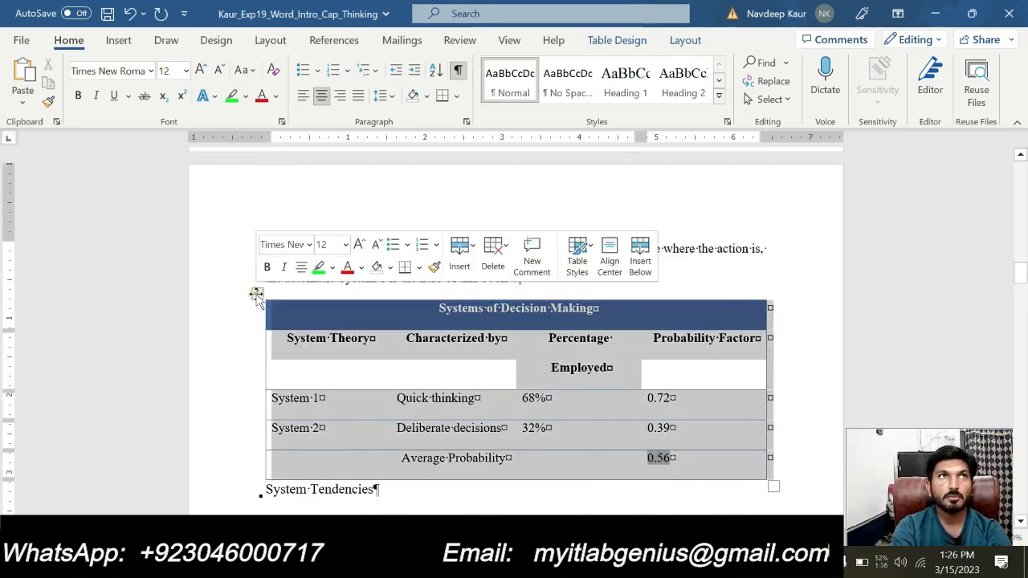
click(186, 71)
click(170, 131)
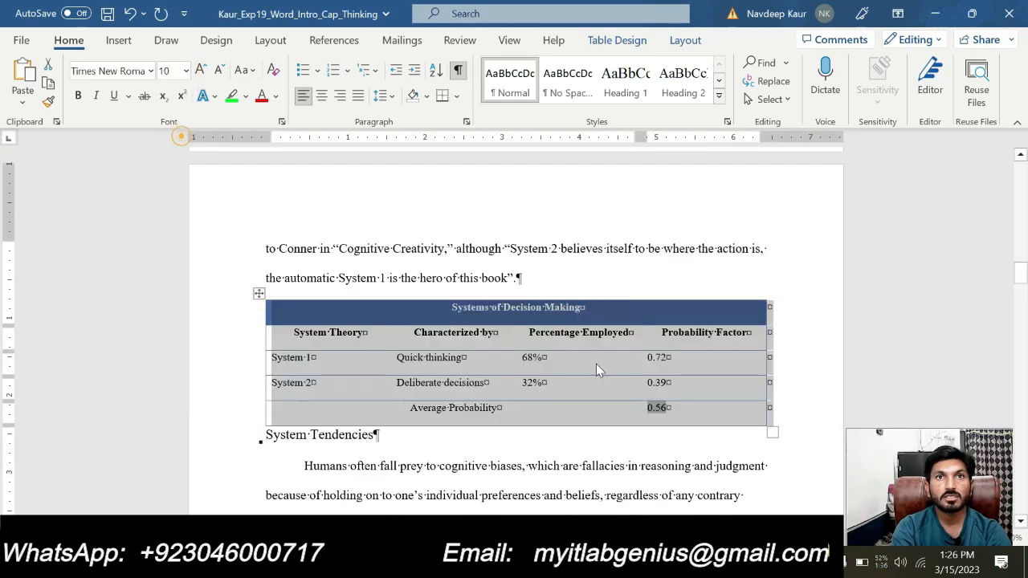
- Recheck step 12 in the instructions, and apply Align Center to all cells in rows 2, 3 and 4 of the project table
click(617, 563)
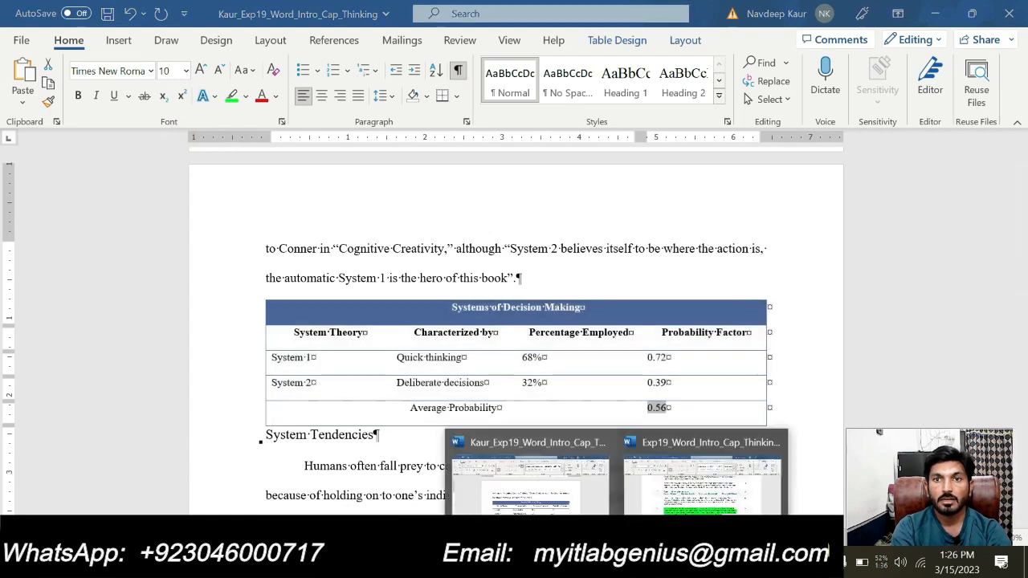
click(703, 482)
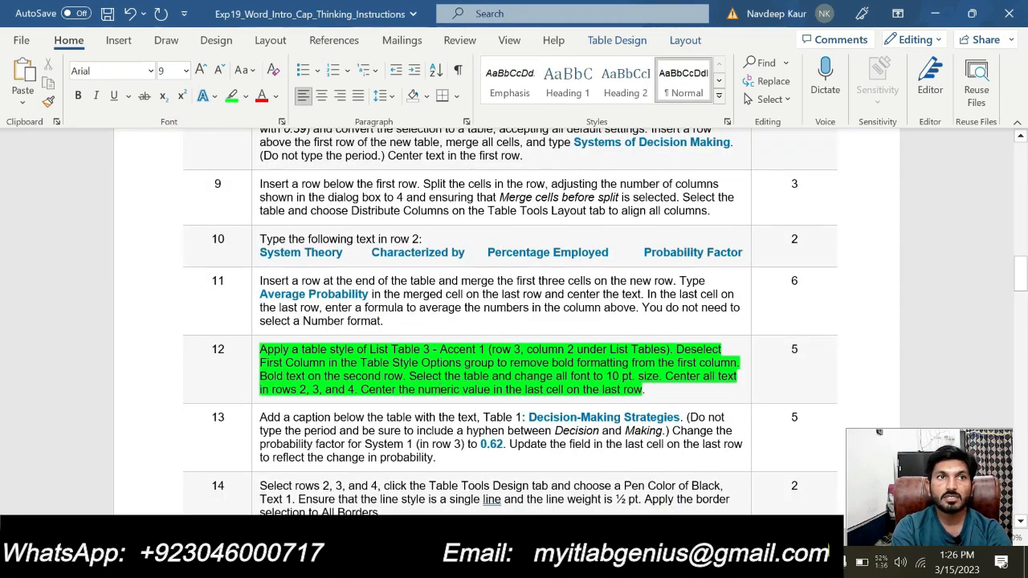
click(617, 564)
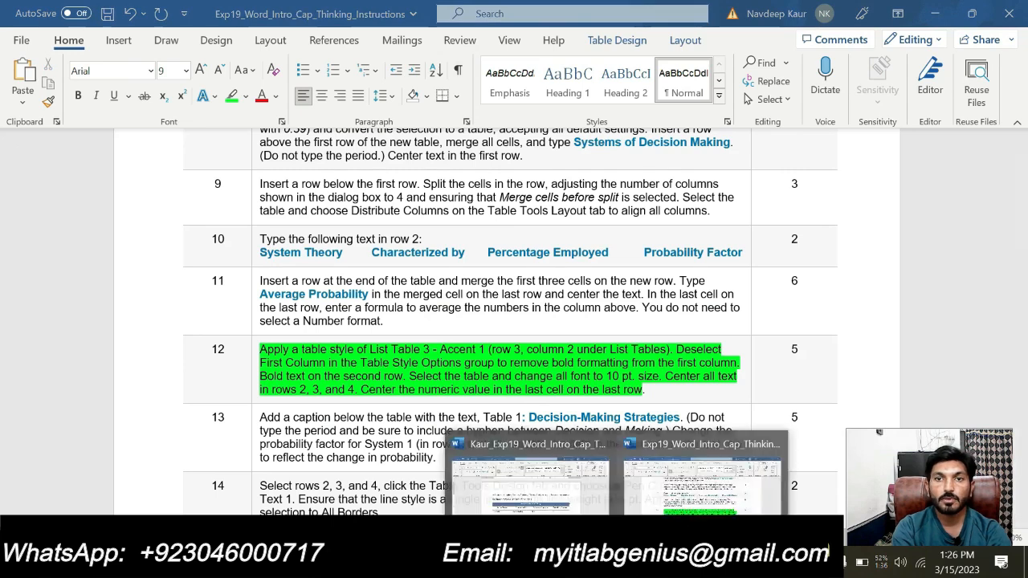
click(546, 482)
click(424, 344)
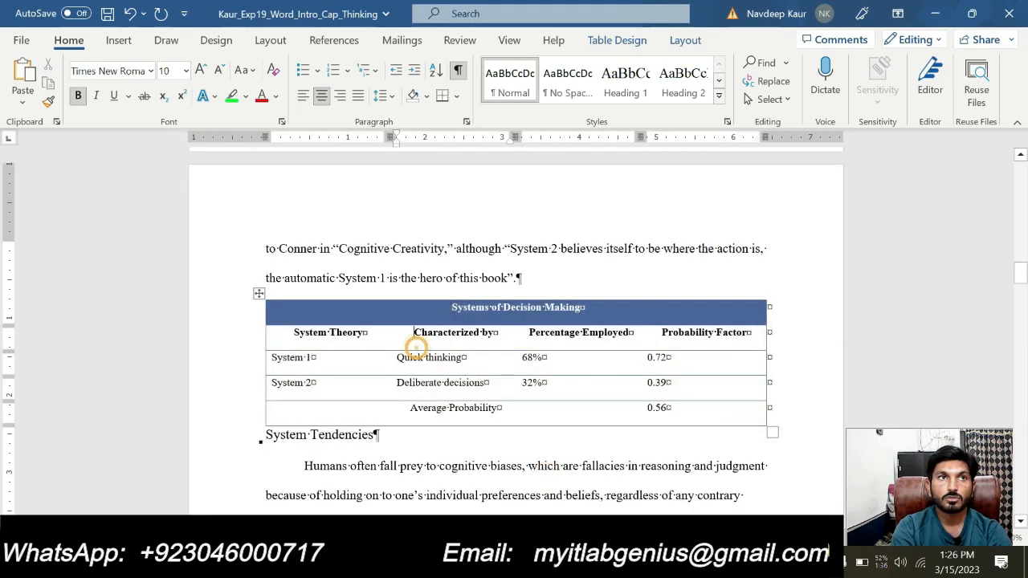
drag(292, 332, 707, 384)
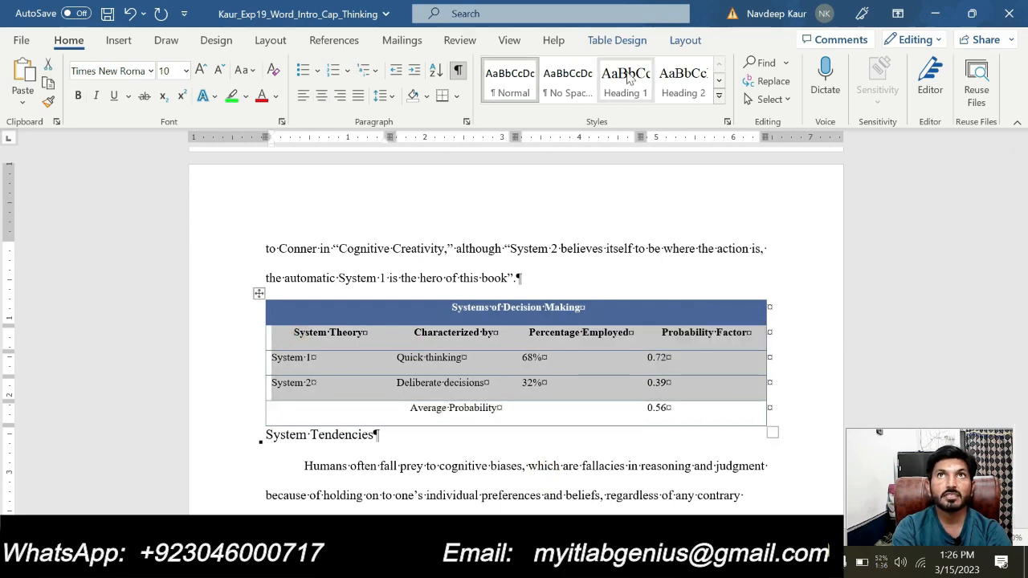
click(685, 40)
click(721, 84)
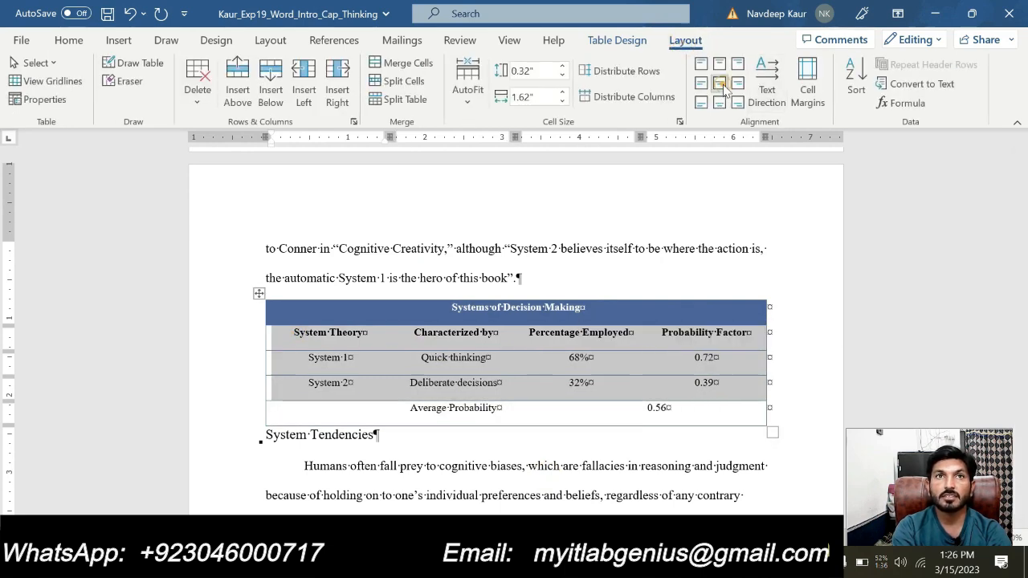
click(470, 386)
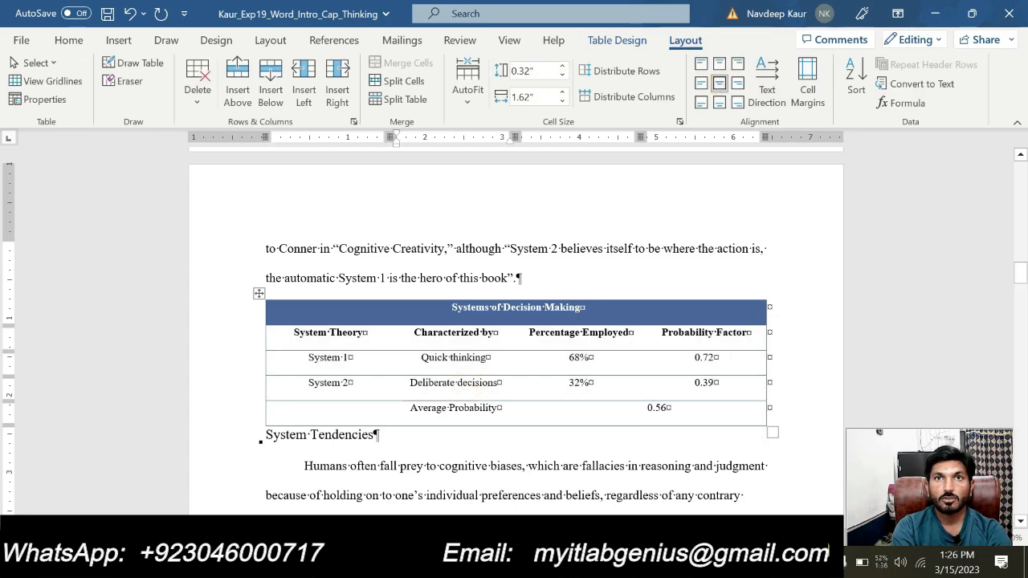
- Consult step 12 again and apply Align Center to the average value in the last cell of the project table's last row
mouse_move(620, 563)
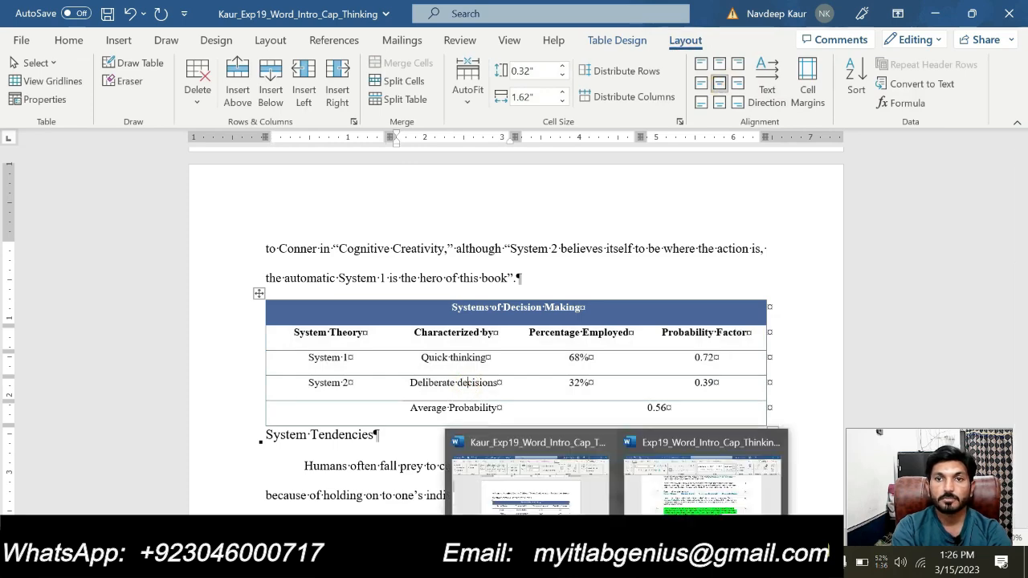
click(512, 488)
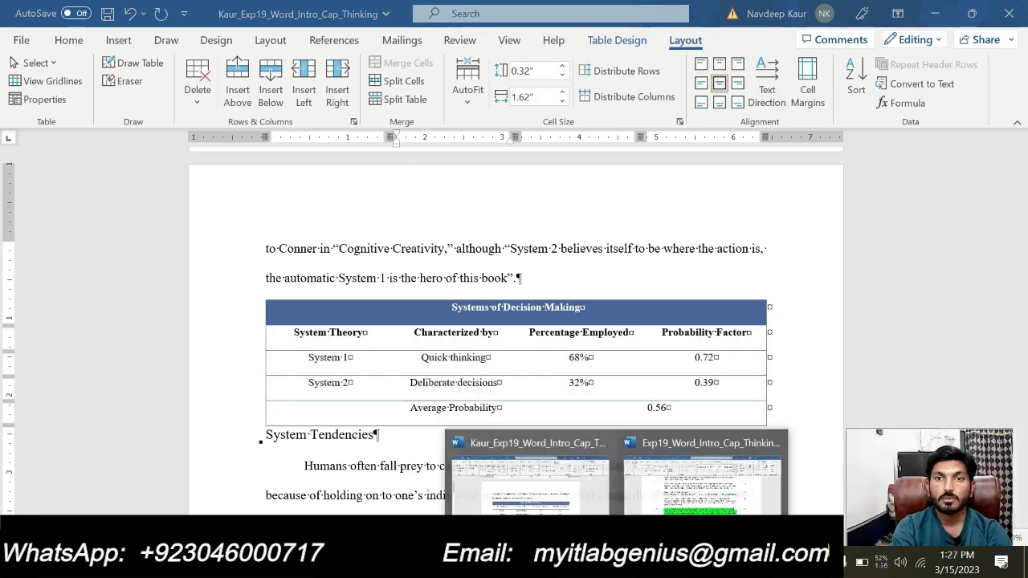
click(683, 506)
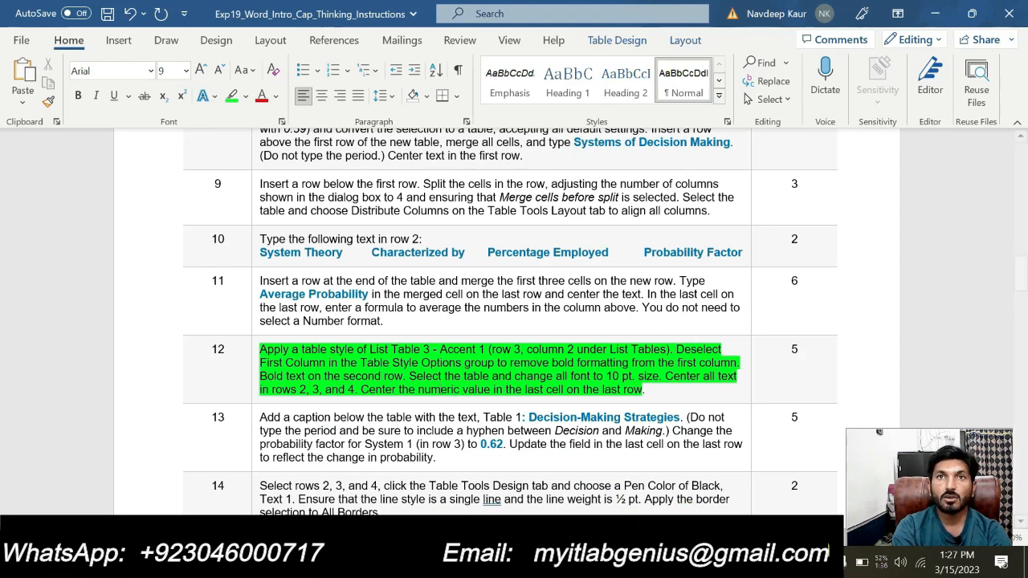
click(619, 562)
click(589, 510)
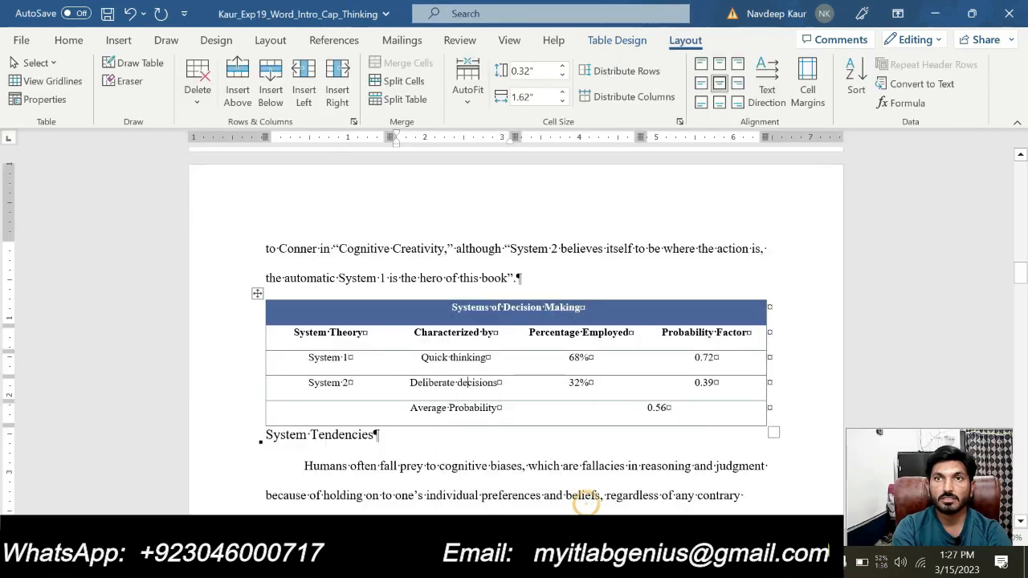
double_click(658, 408)
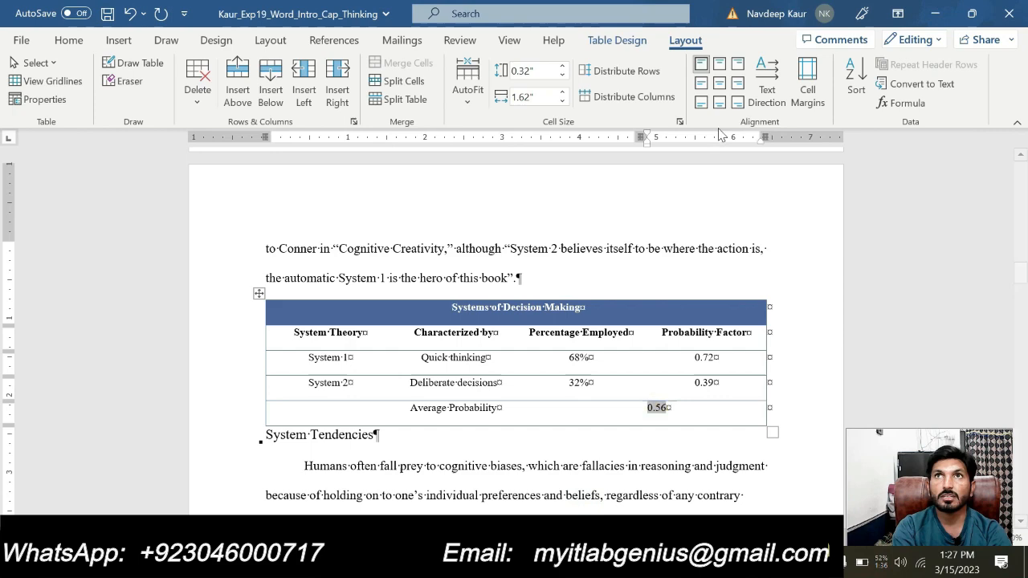
click(720, 83)
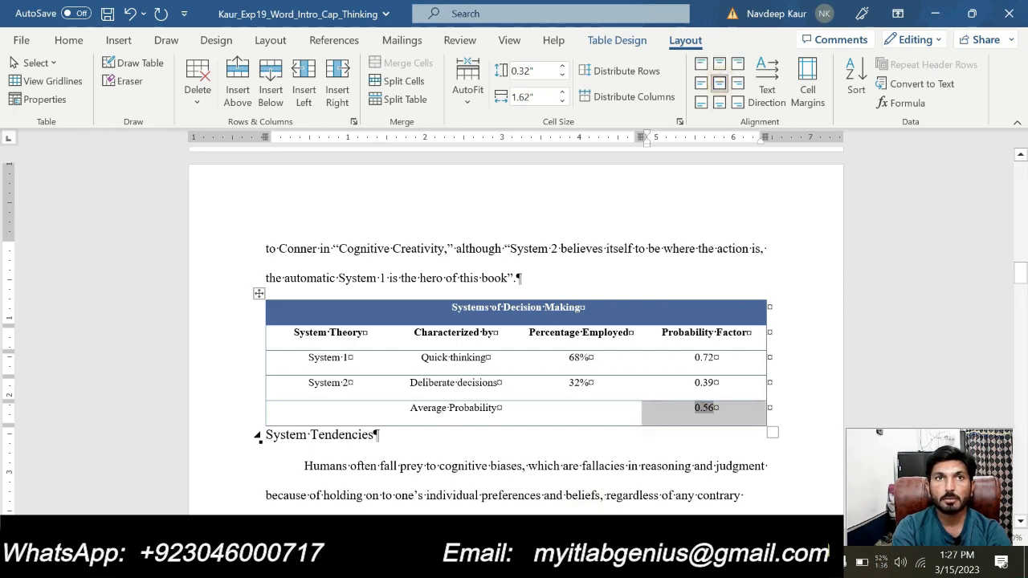
click(523, 452)
- In the instructions document, remove the green highlight from step 12 and highlight step 13's paragraph in green
mouse_move(619, 563)
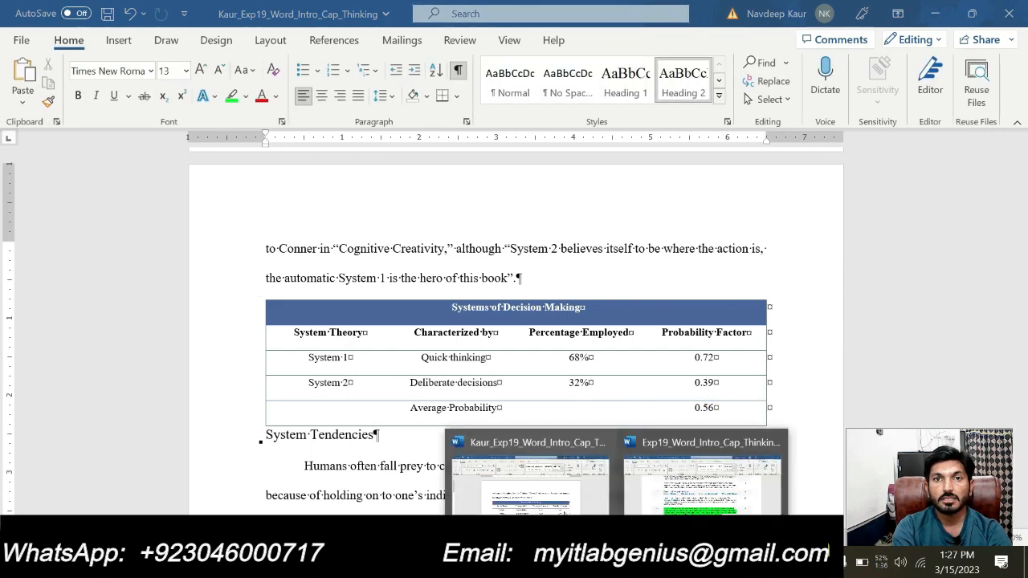
click(701, 474)
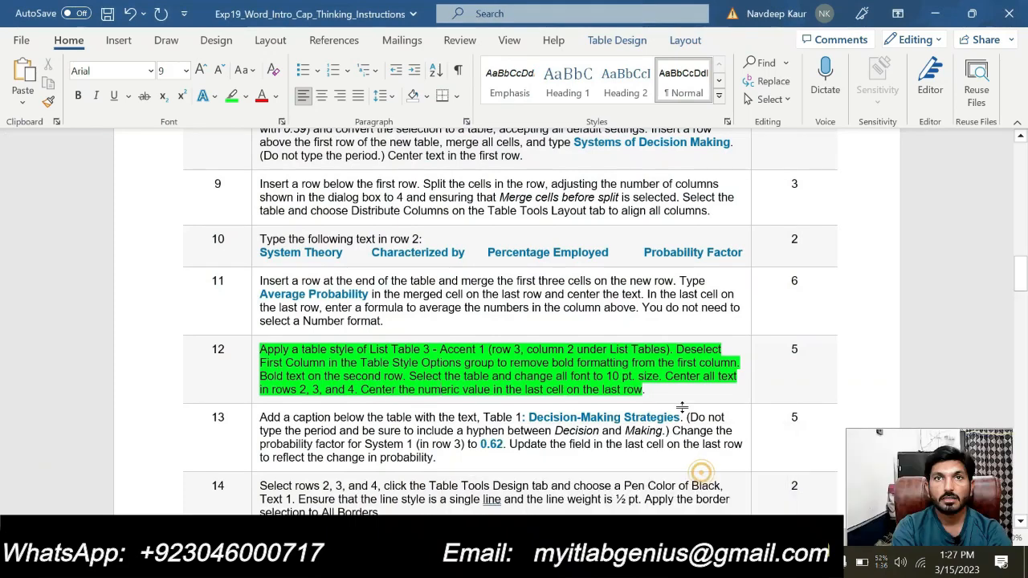
drag(651, 391, 261, 352)
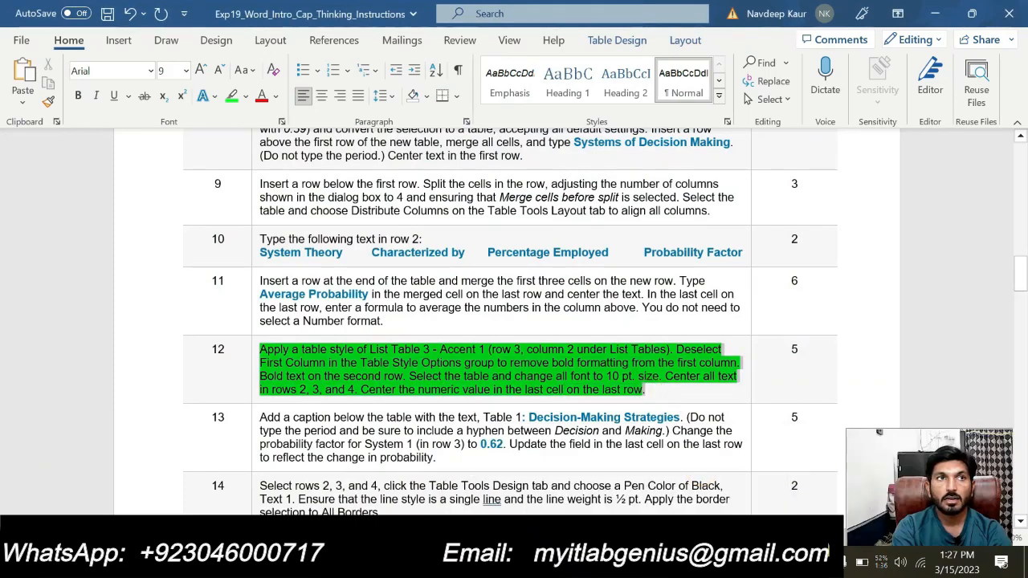
click(330, 325)
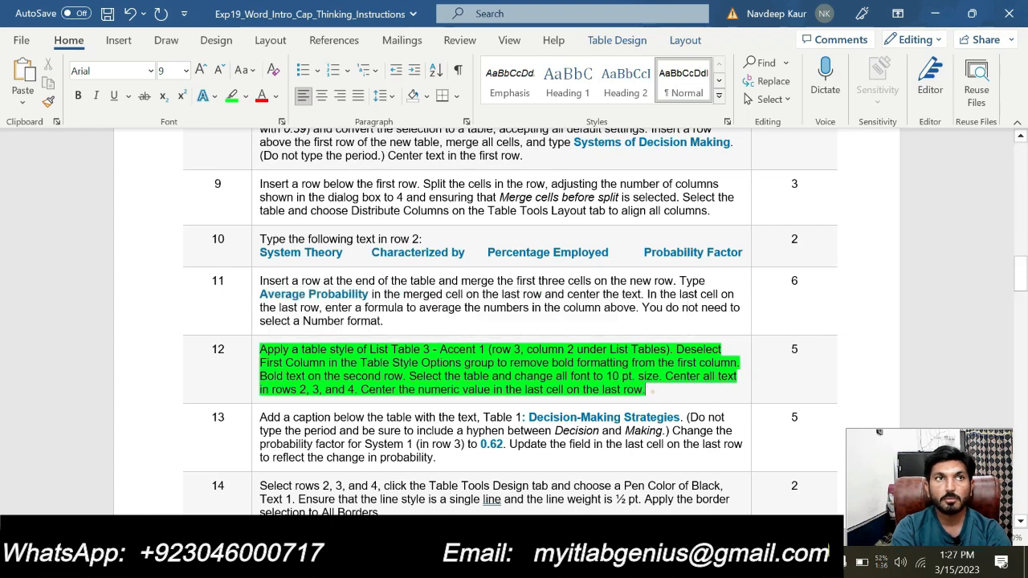
drag(652, 392, 261, 351)
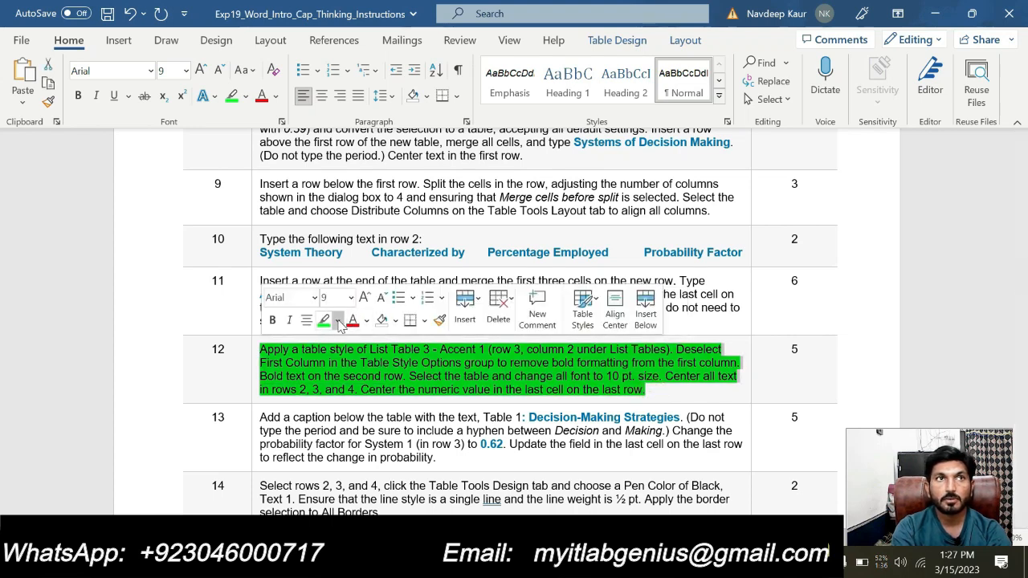
click(325, 320)
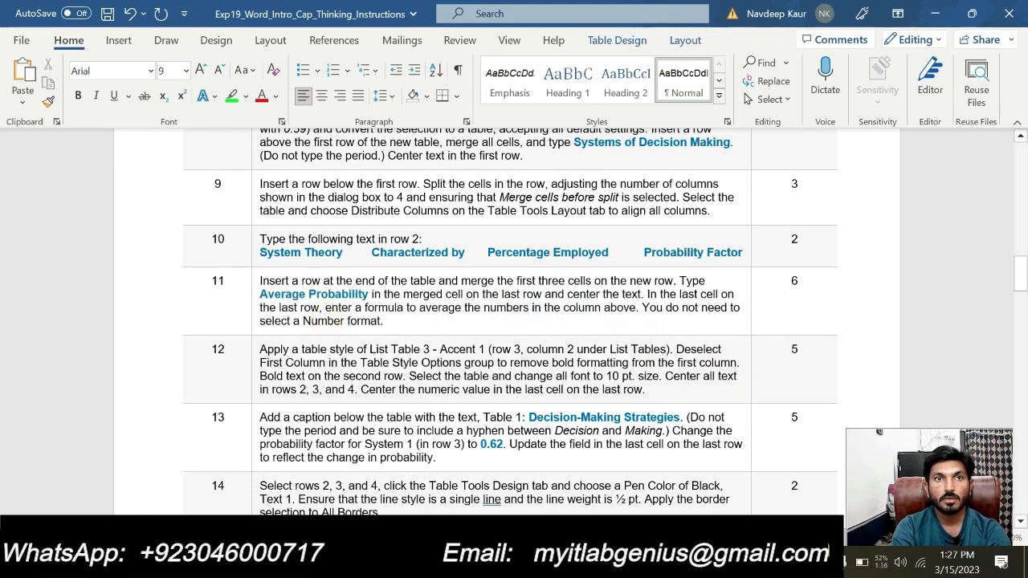
drag(435, 457, 261, 418)
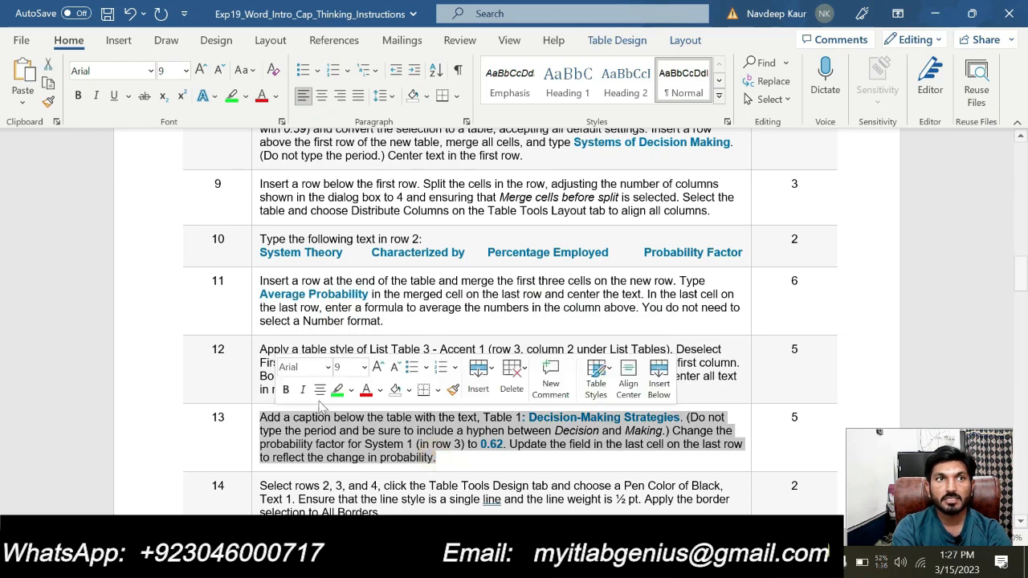
click(337, 391)
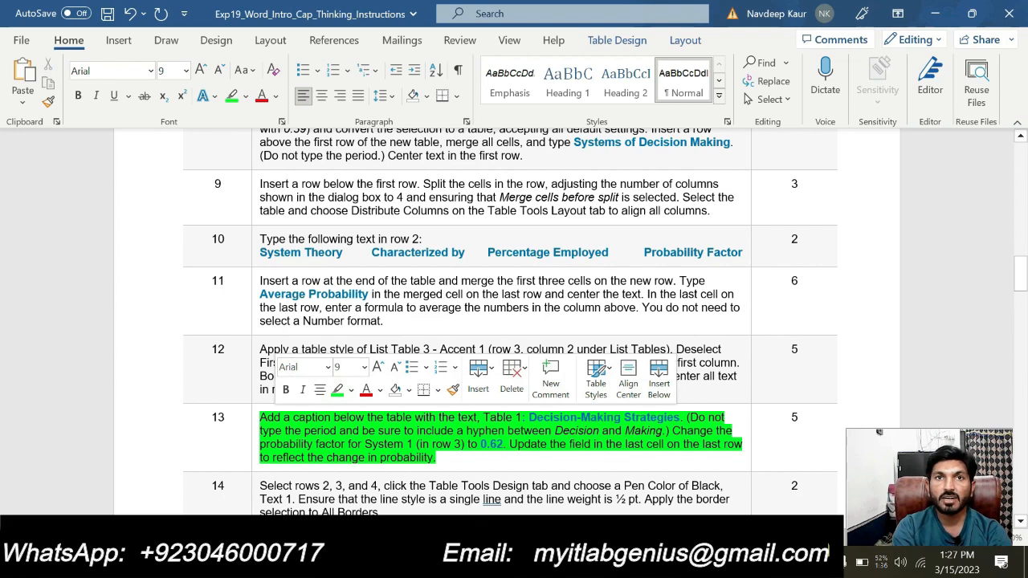
- Copy the caption text Decision-Making Strategies from step 13 of the instructions and switch to the project document
drag(529, 418, 683, 418)
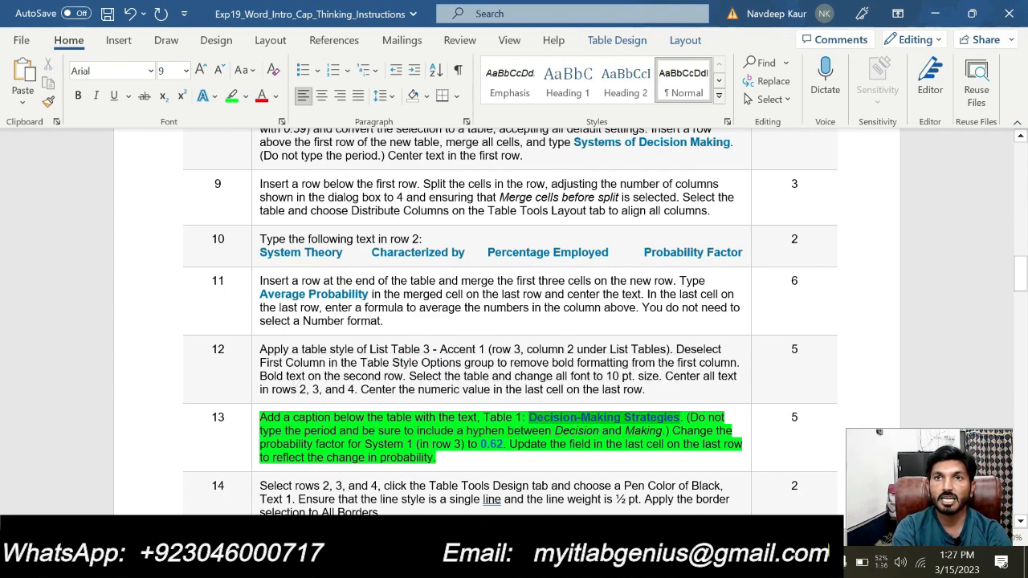
key(ctrl+c)
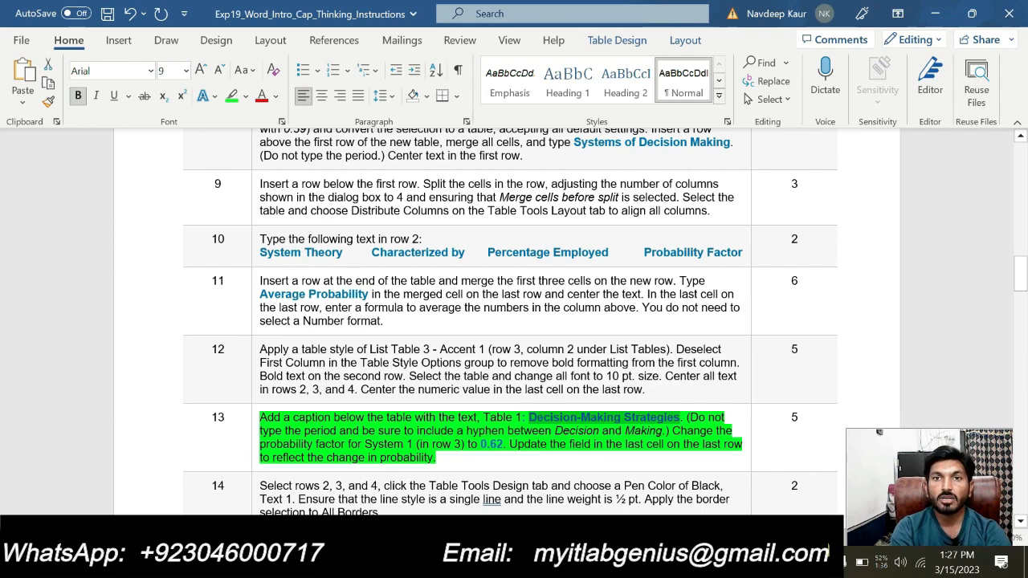
mouse_move(619, 563)
click(556, 498)
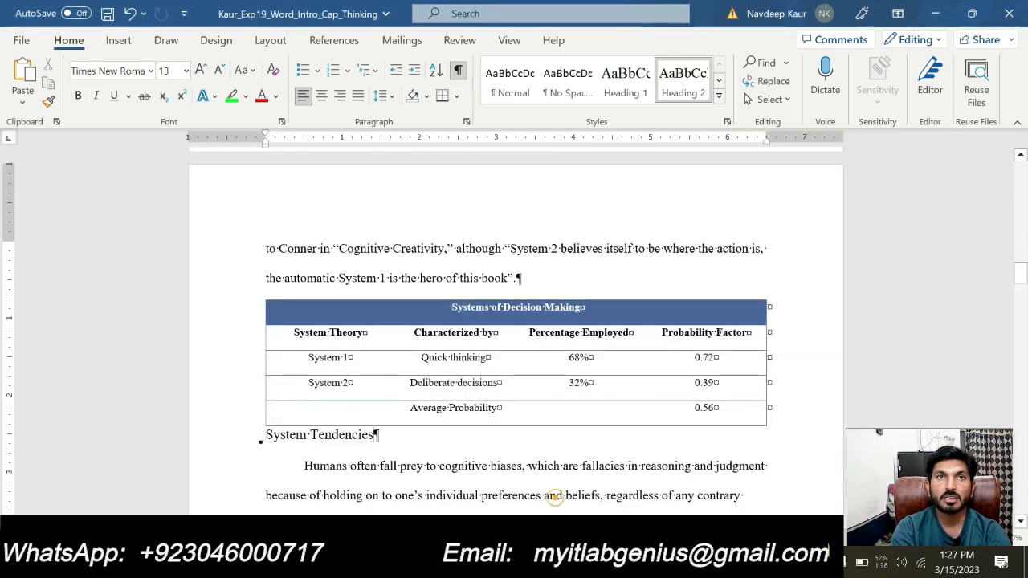
- Insert the caption "Table 1: Decision-Making Strategies" below the Systems of Decision Making table
click(257, 294)
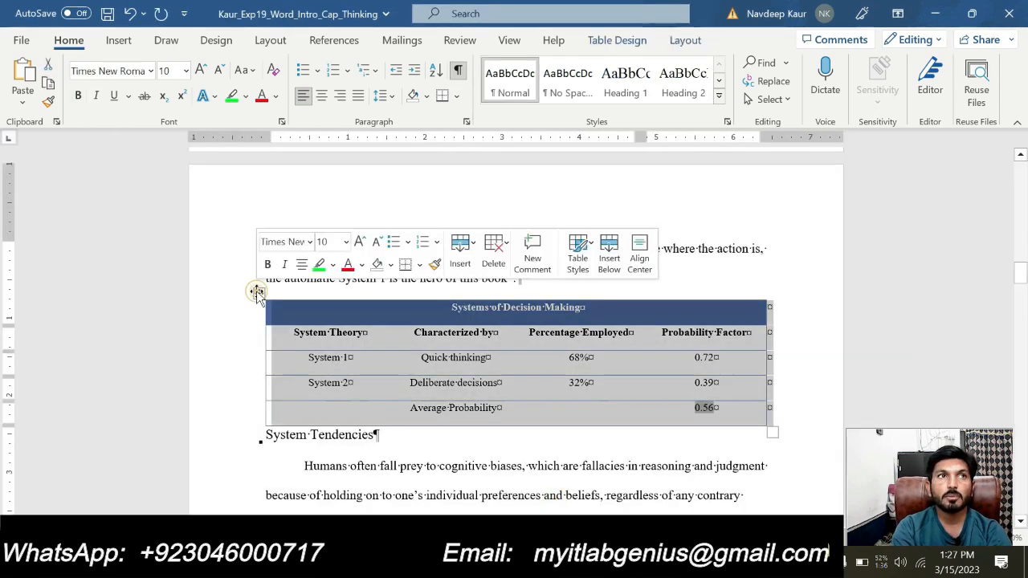
click(325, 44)
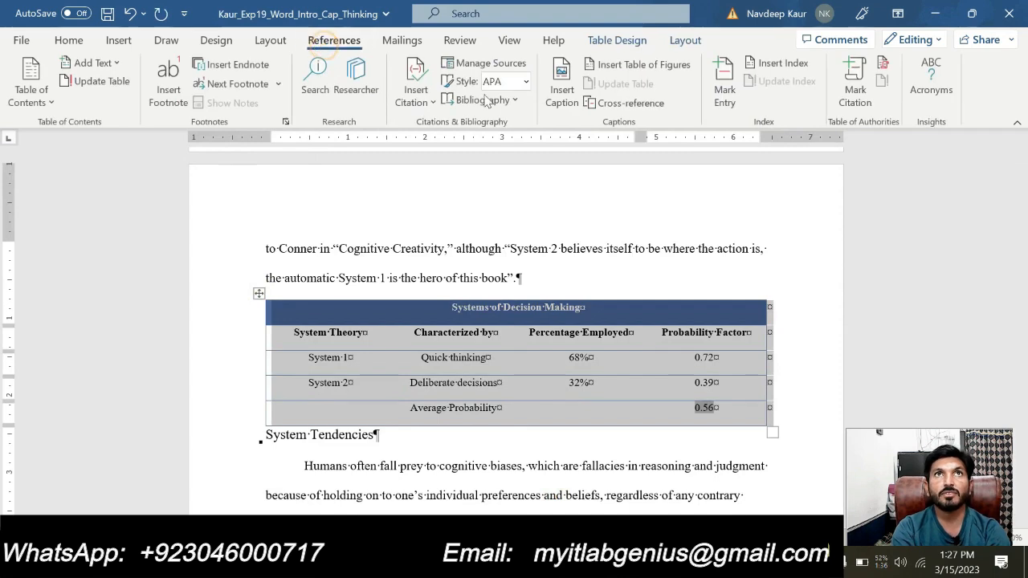
click(561, 89)
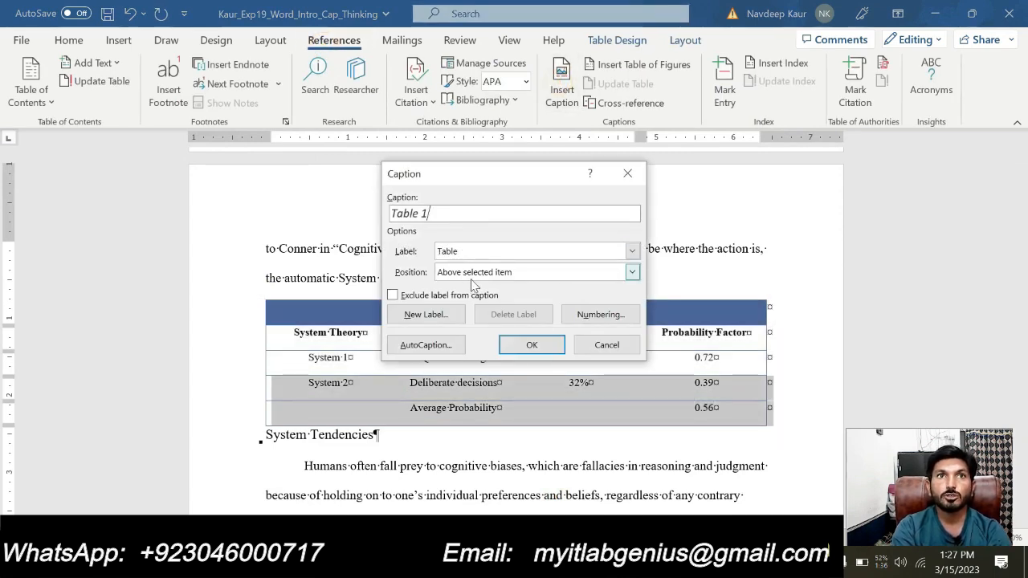
click(476, 273)
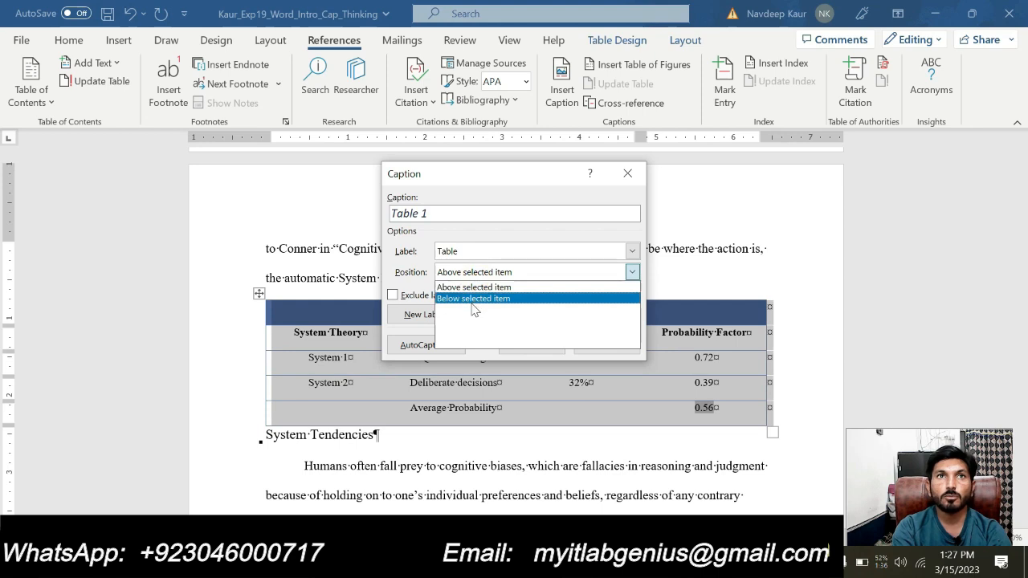
click(474, 300)
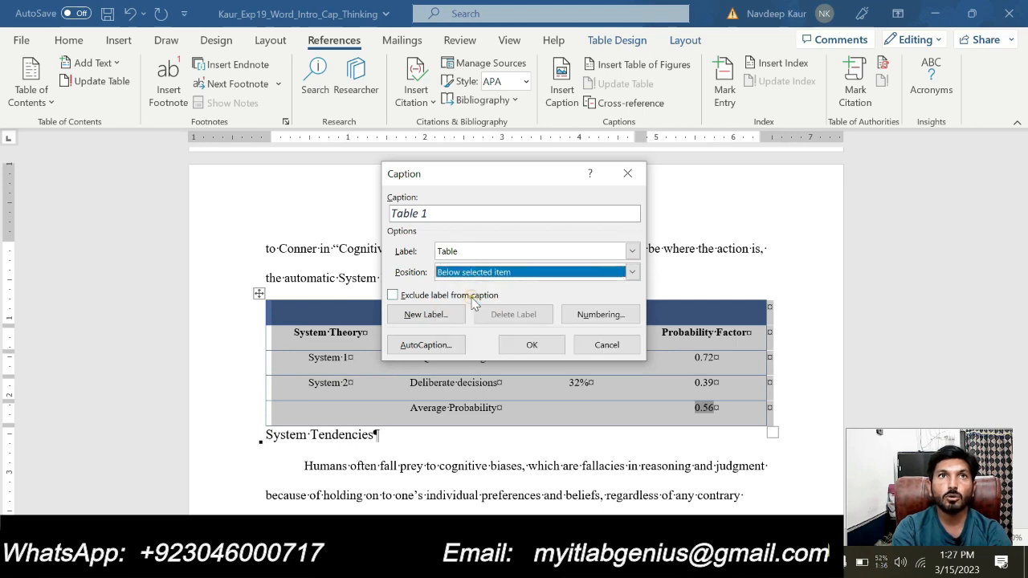
click(432, 214)
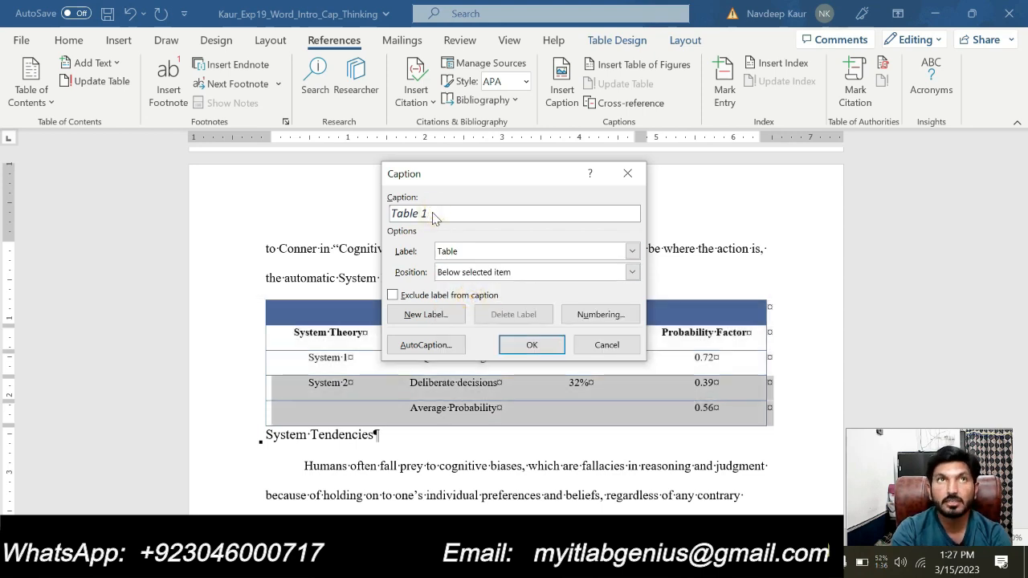
text(:)
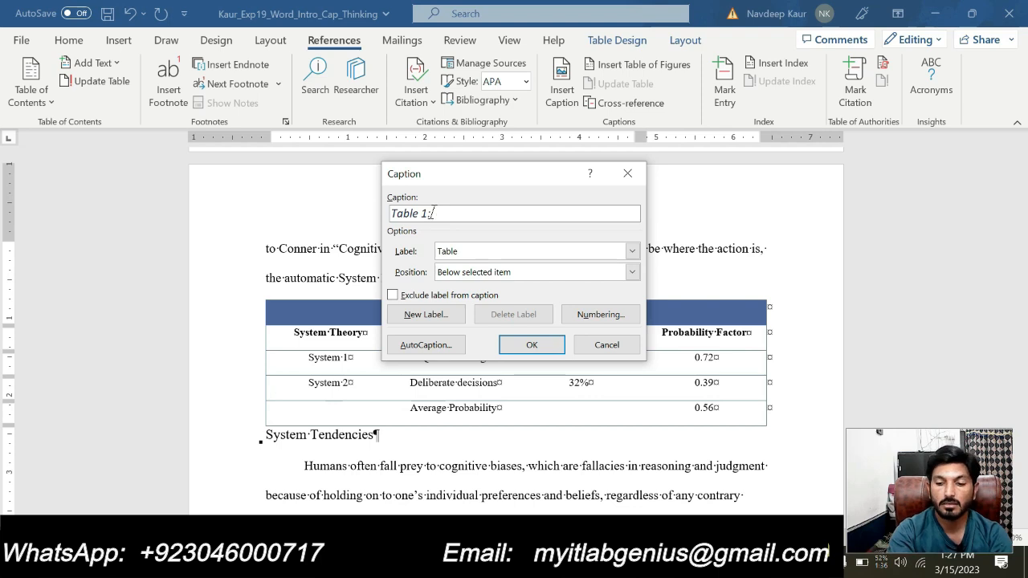
text( Decision-Making Strategies)
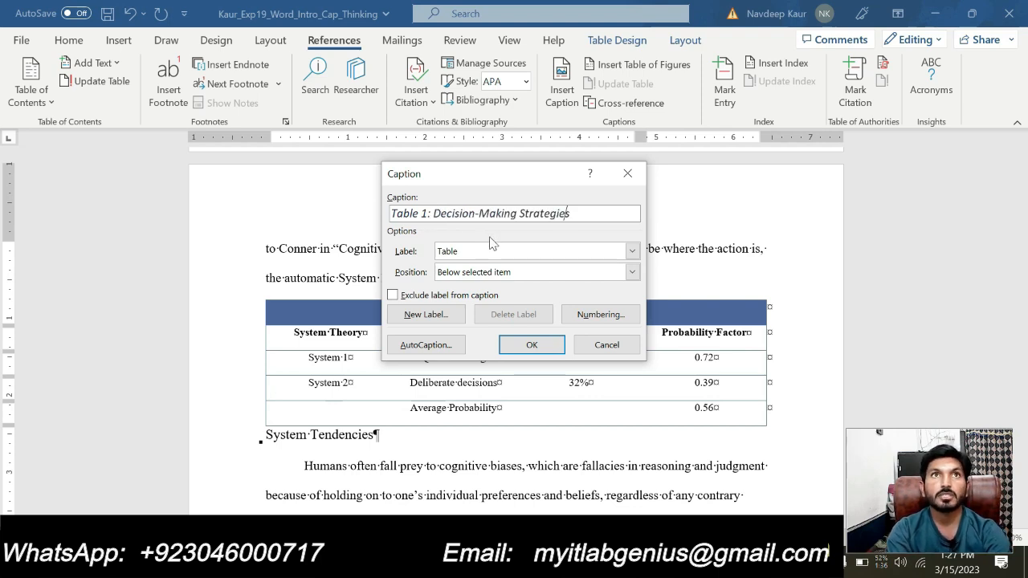
click(534, 342)
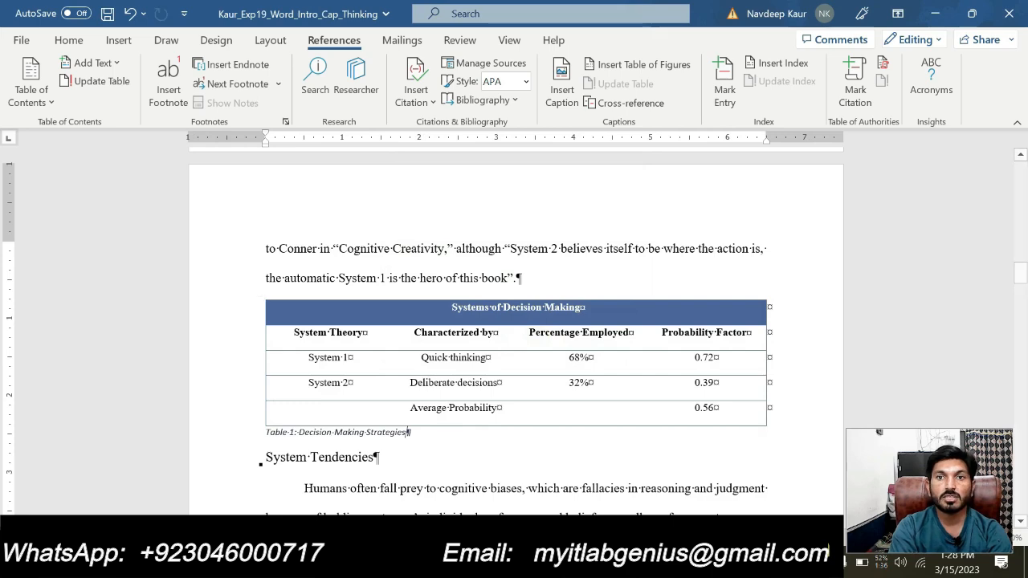
- Recheck step 13 in the instructions, set System 1's probability factor to 0.62, and update the average field in the project table's last row
mouse_move(616, 562)
click(699, 482)
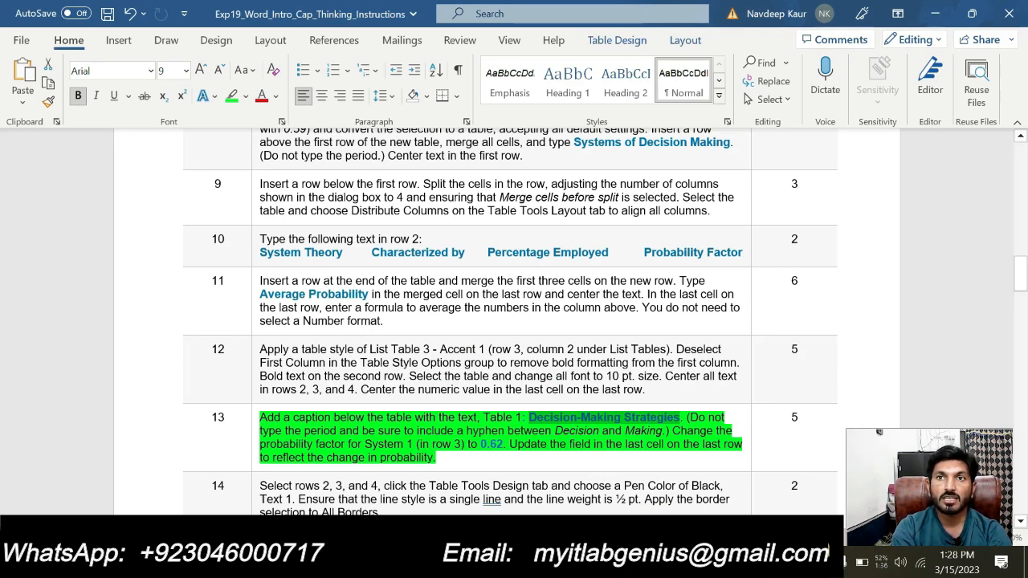
mouse_move(617, 566)
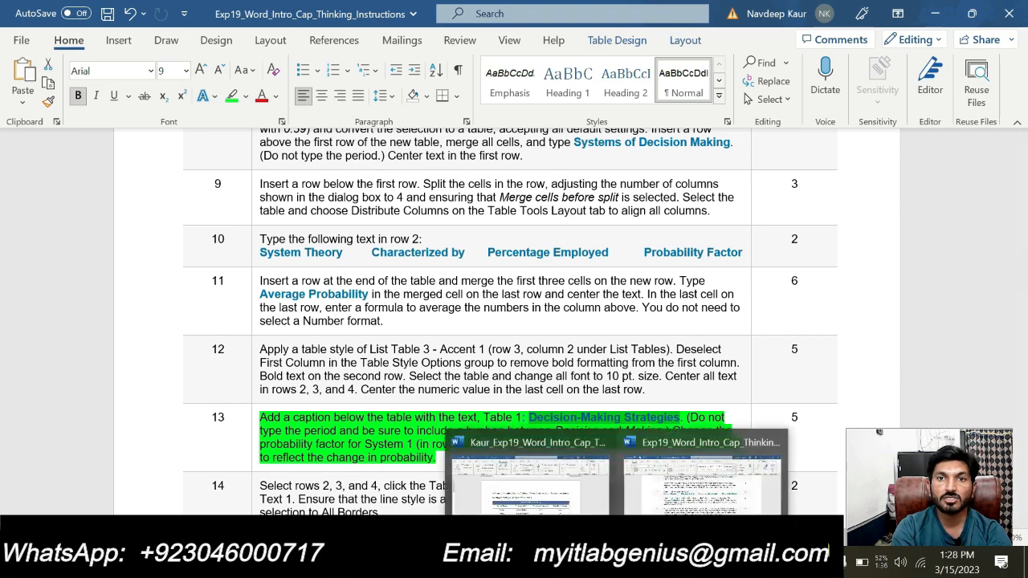
click(568, 509)
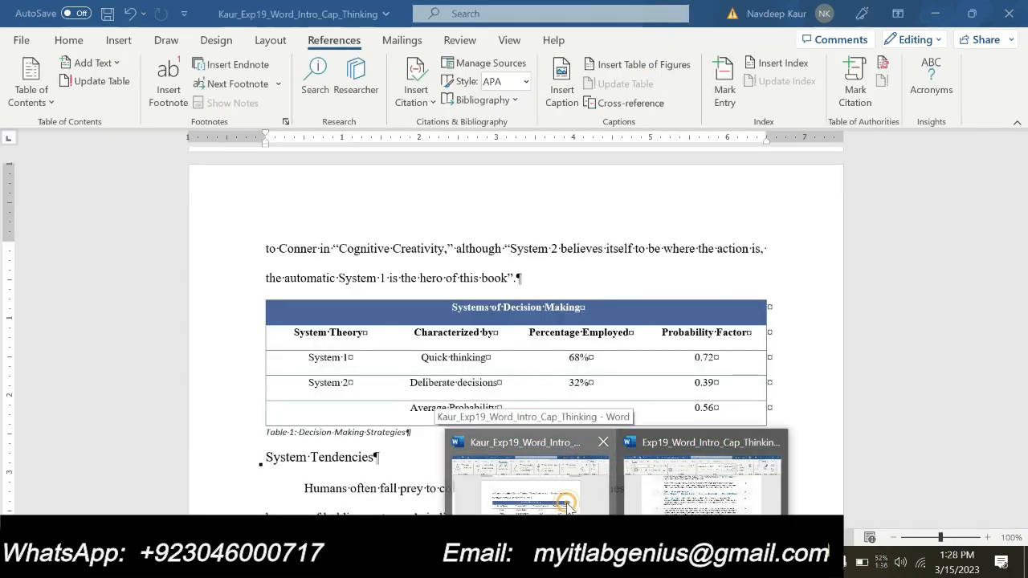
click(708, 357)
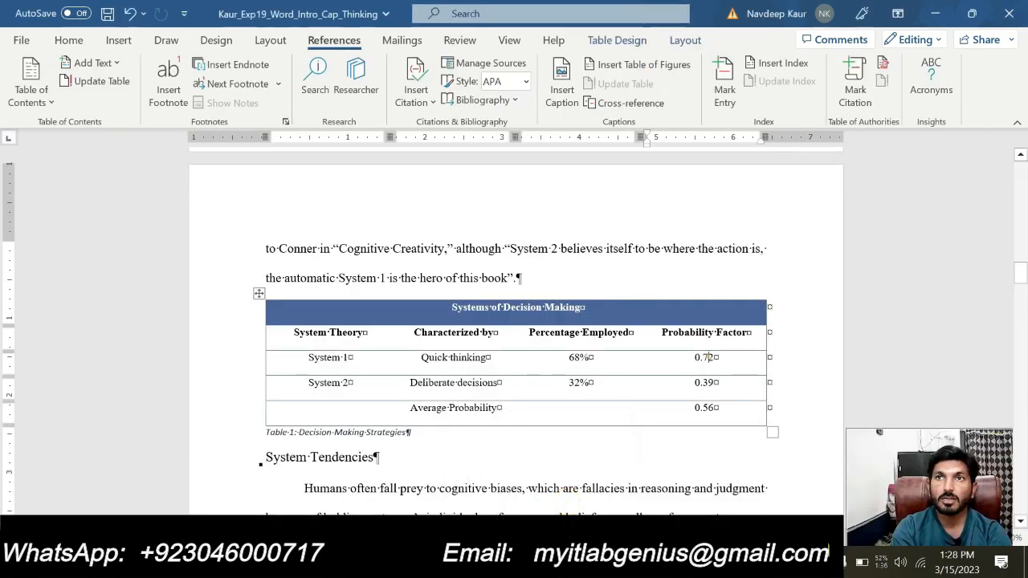
key(BackSpace)
text(6)
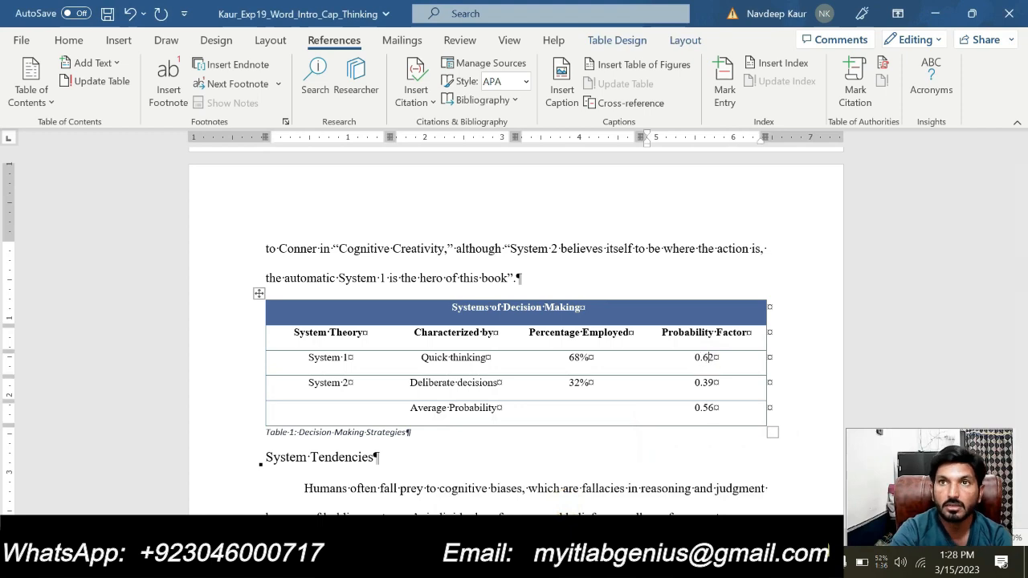
right_click(709, 408)
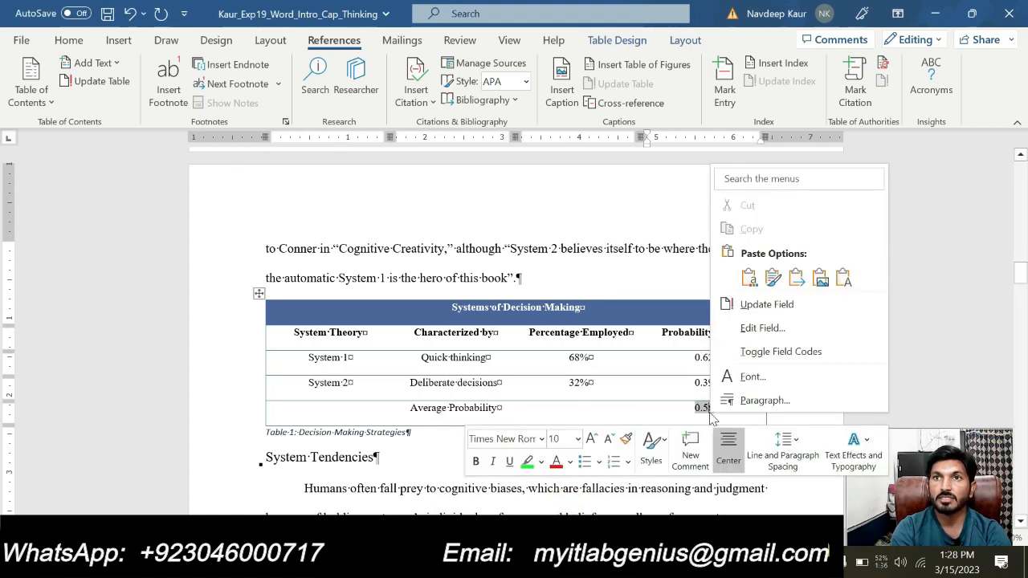
click(770, 301)
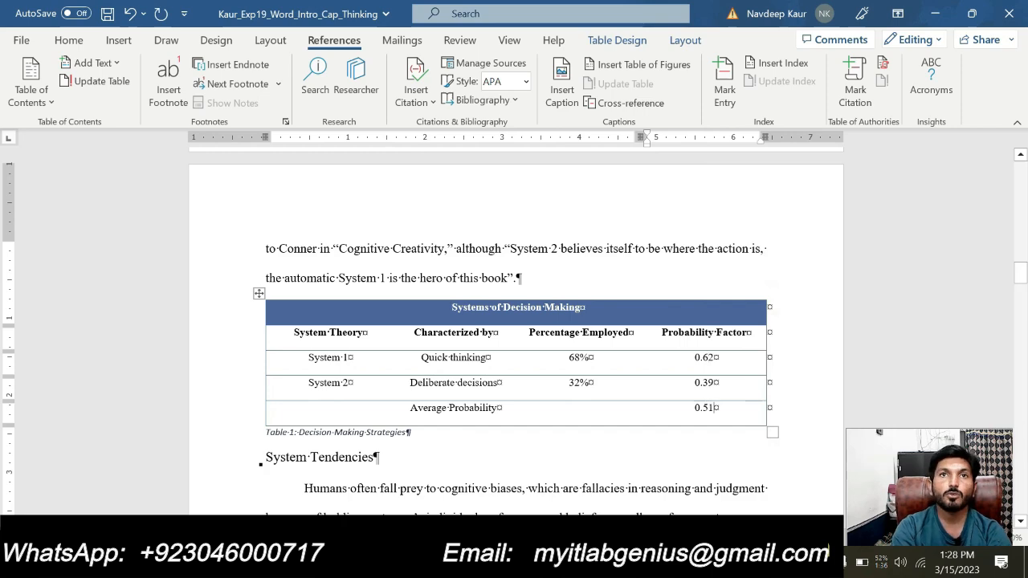
- Return to the instructions document and check step 13 against the completed caption and probability changes
click(616, 562)
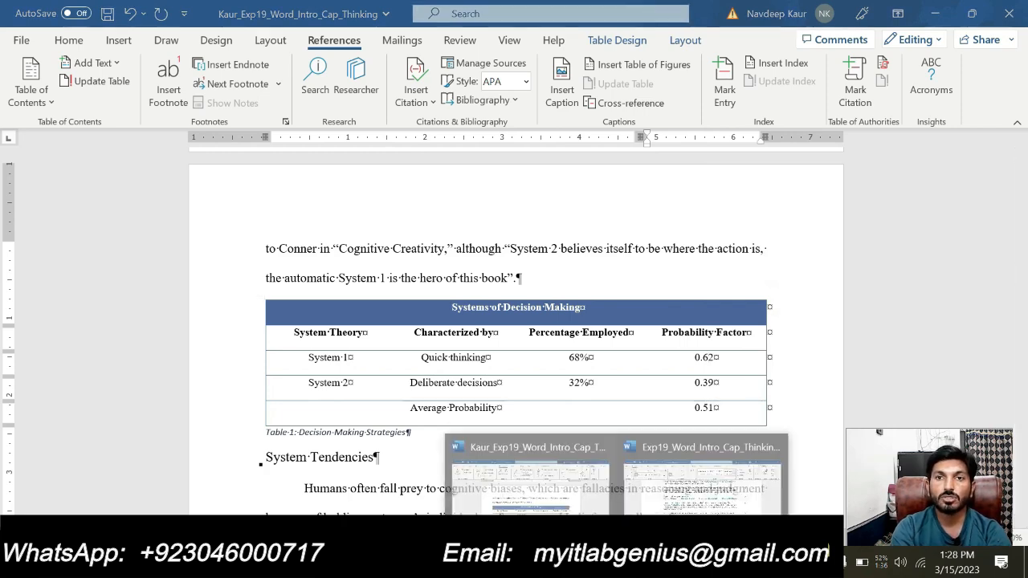
click(655, 502)
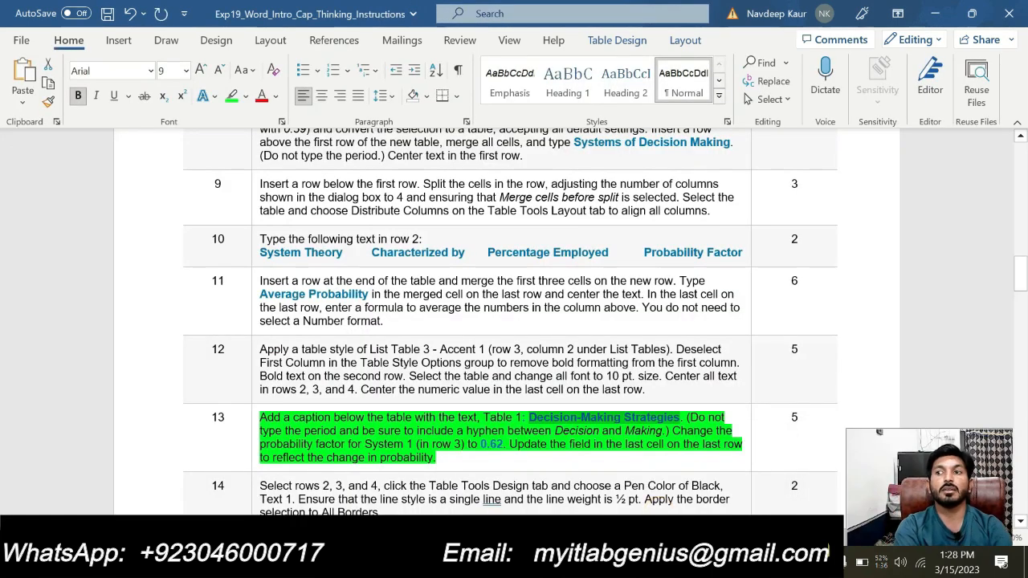
click(485, 460)
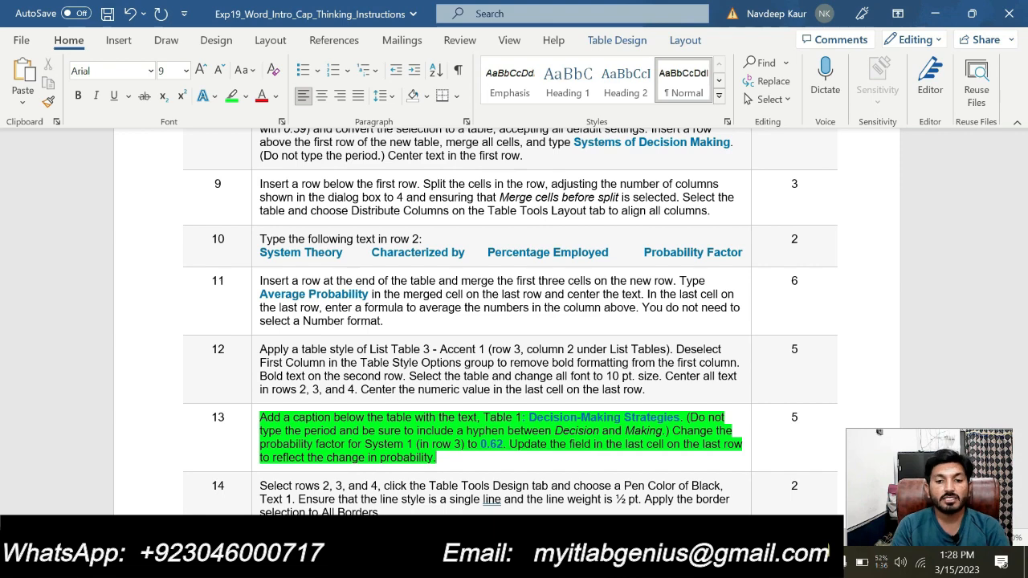
click(485, 459)
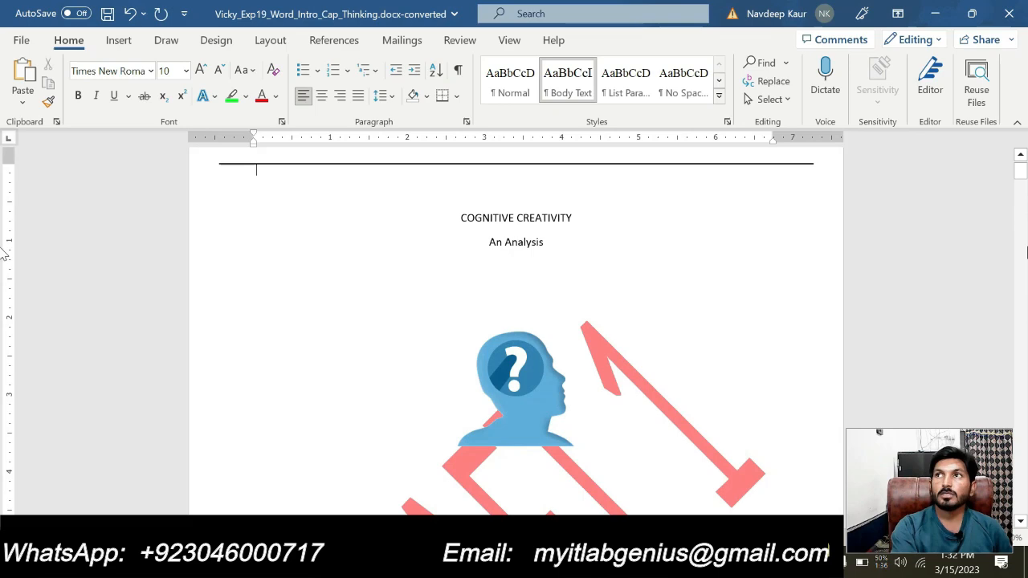
- Examine the converted sample document from its cover page and contents through to the Decision Systems section
scroll(1025, 241, down, 5)
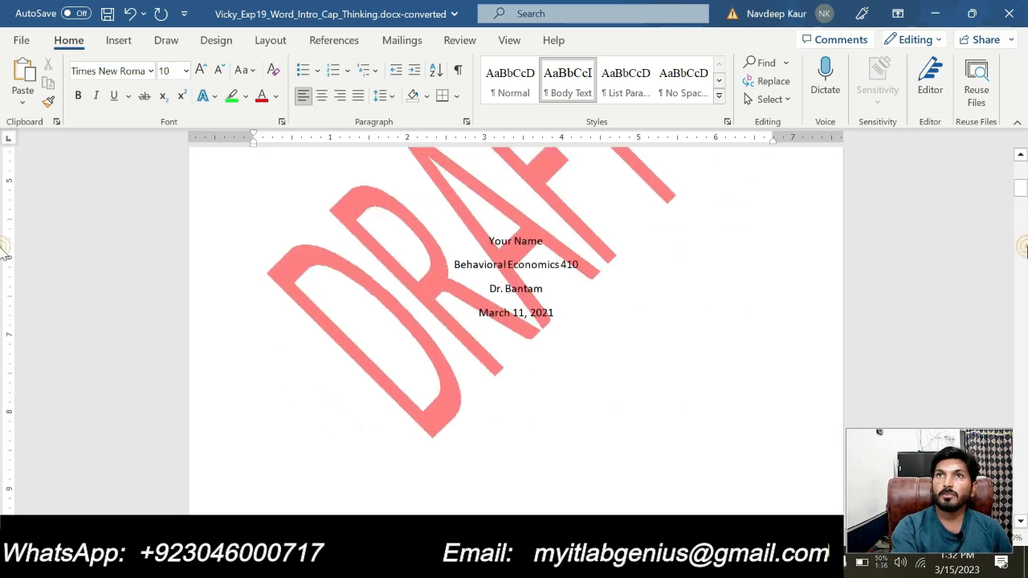
scroll(1024, 233, down, 10)
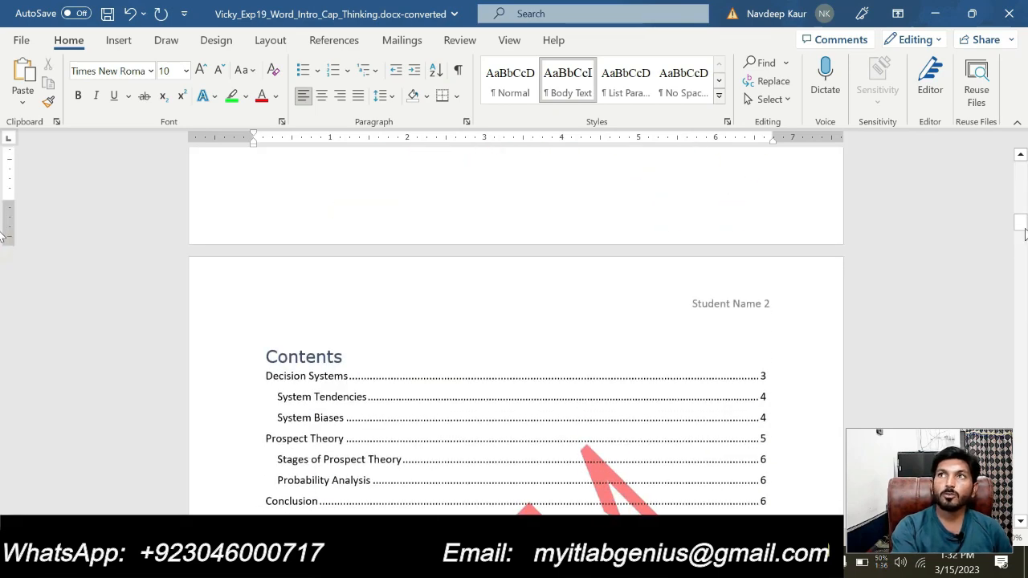
drag(1021, 222, 1016, 252)
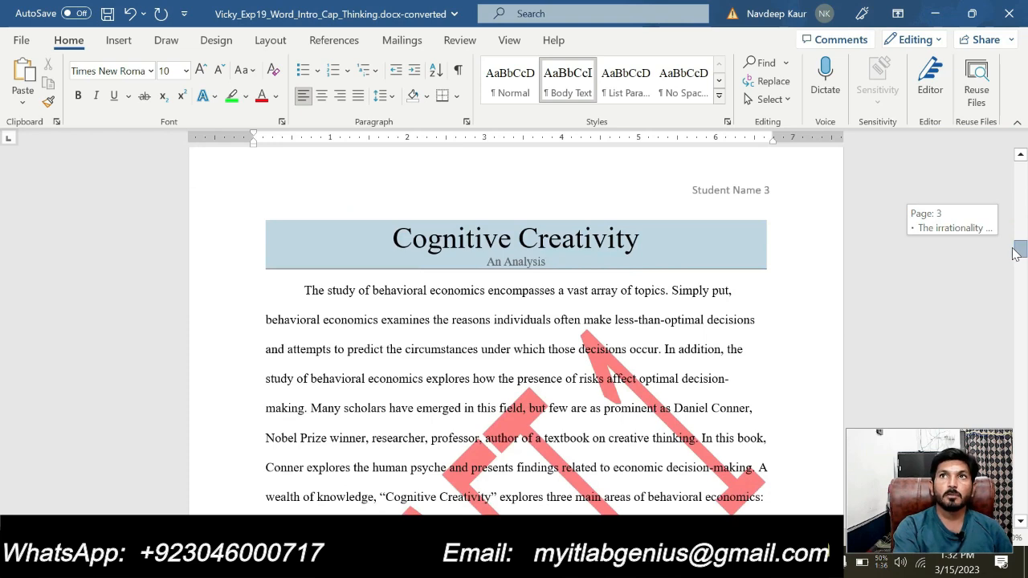
drag(1016, 253, 1017, 255)
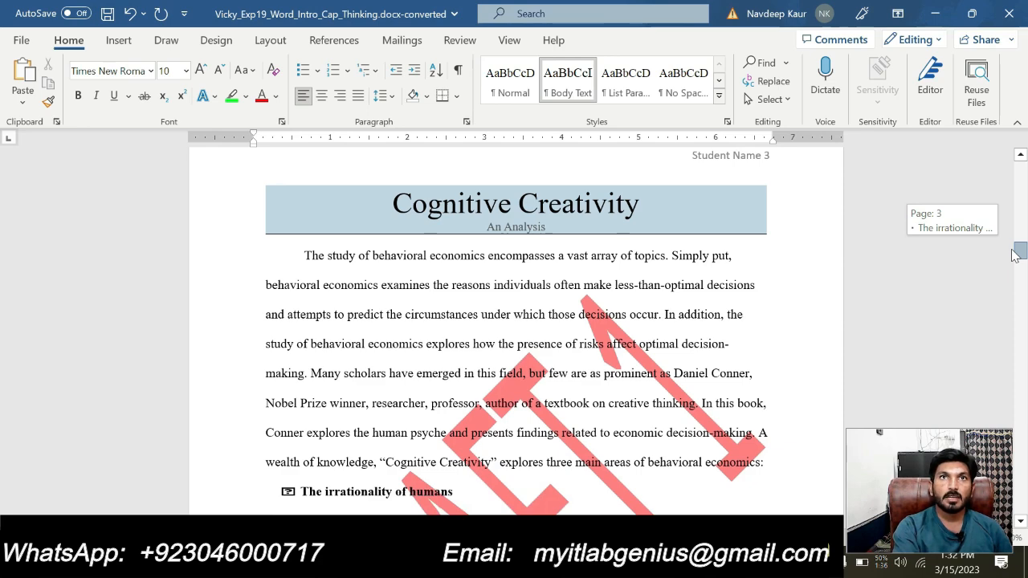
drag(1015, 259, 1016, 268)
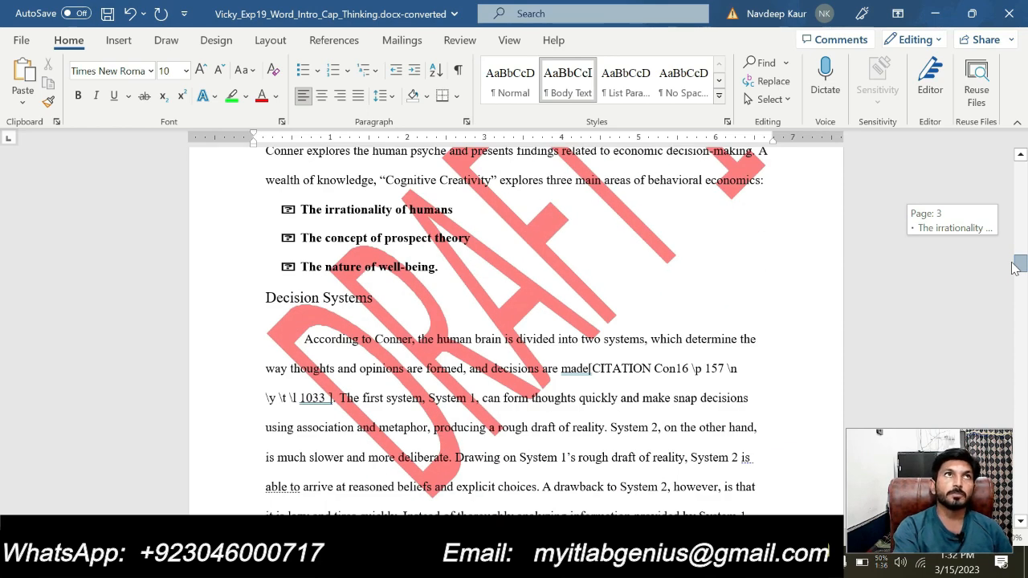
drag(1016, 269, 1016, 268)
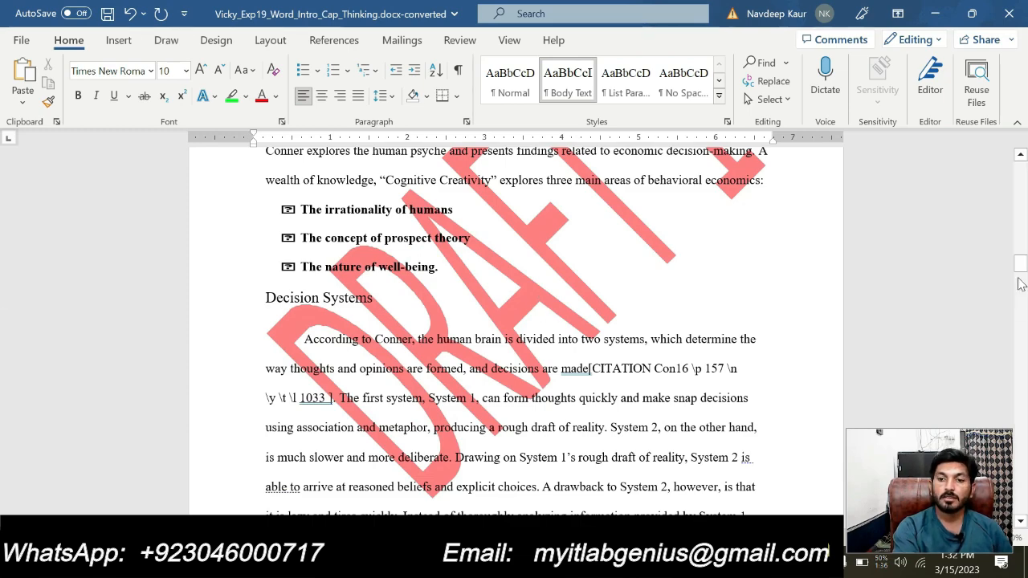
mouse_move(1020, 265)
mouse_down()
mouse_move(1015, 498)
mouse_move(1017, 262)
mouse_up()
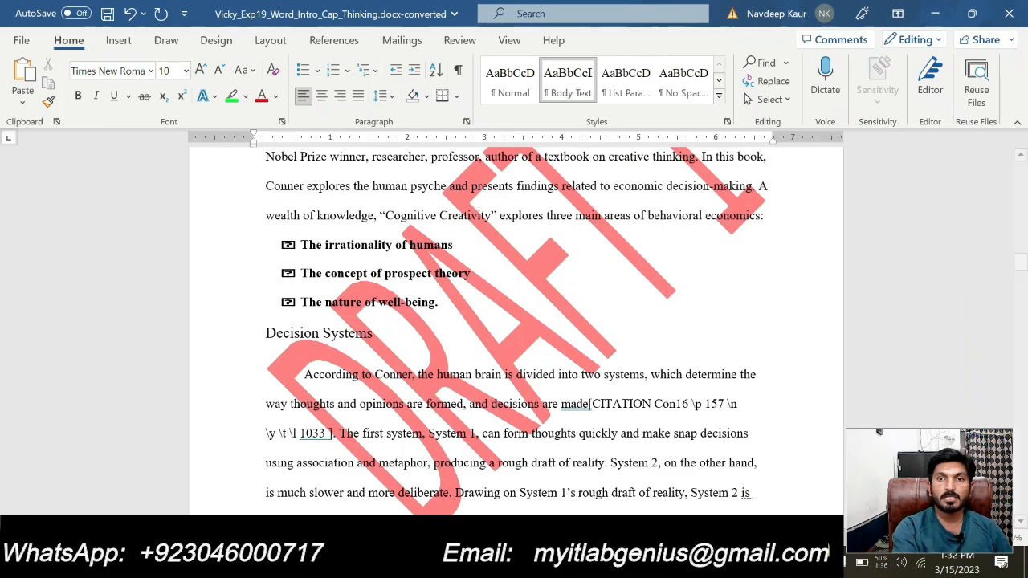
- Remove the green highlight from step 13 in the instructions document, and switch back to the converted sample document
click(616, 562)
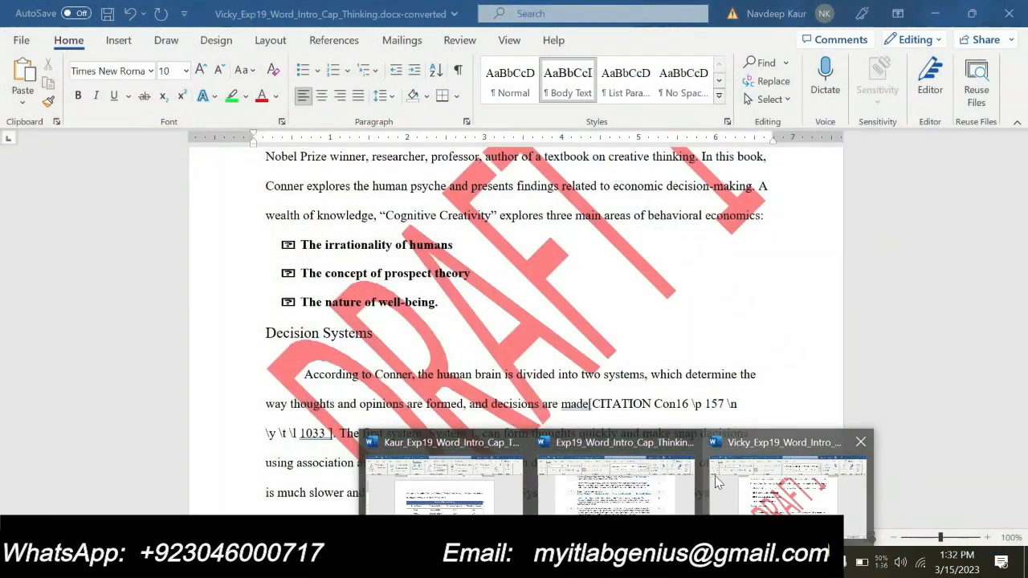
click(669, 480)
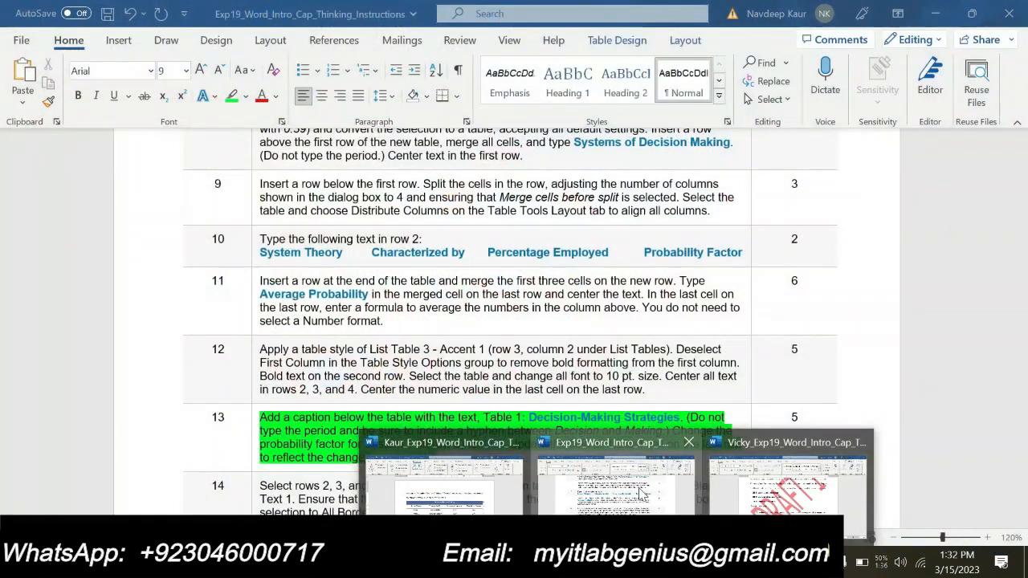
triple_click(436, 457)
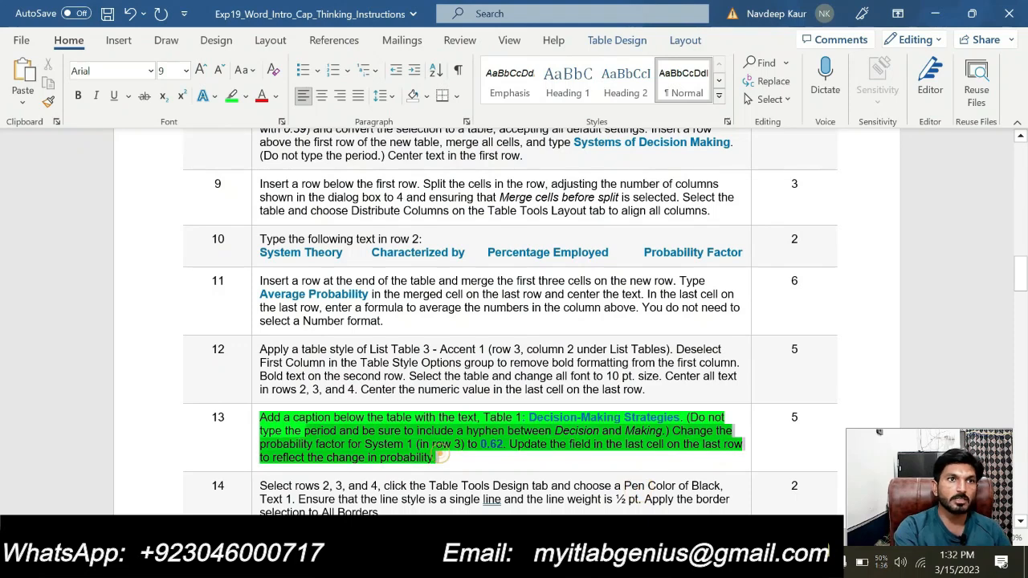
click(337, 384)
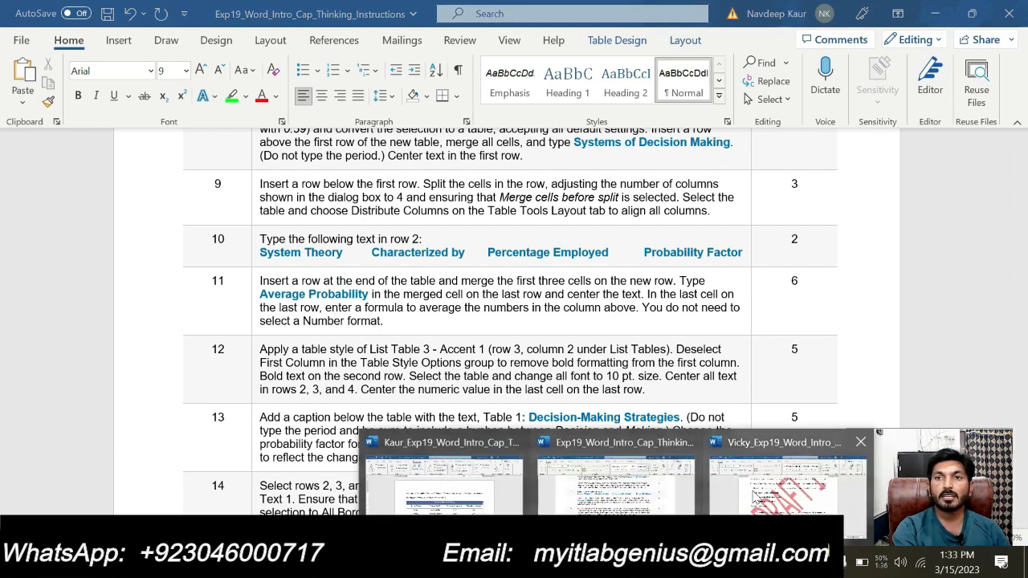
click(755, 499)
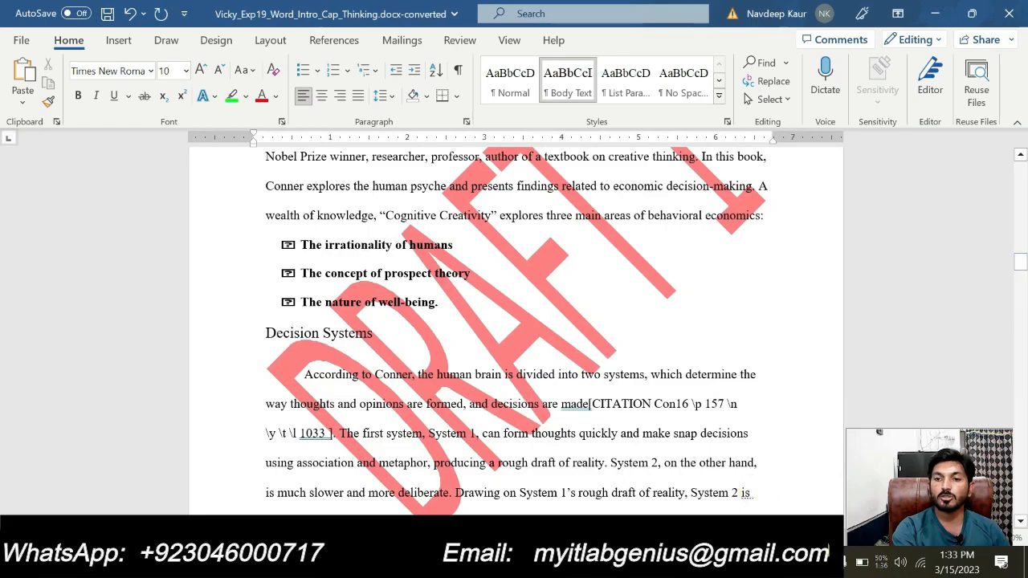
- Examine the captioned decision-making table in the converted sample, and read steps 14 to 17 in the instructions document
mouse_move(1021, 267)
mouse_down()
mouse_move(1022, 254)
mouse_move(1022, 286)
mouse_up()
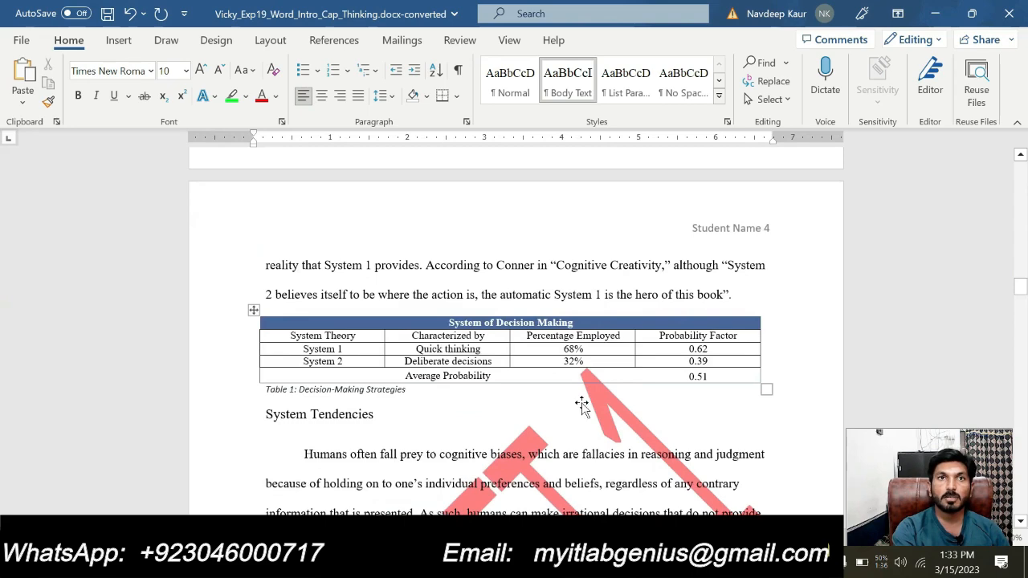
mouse_move(619, 566)
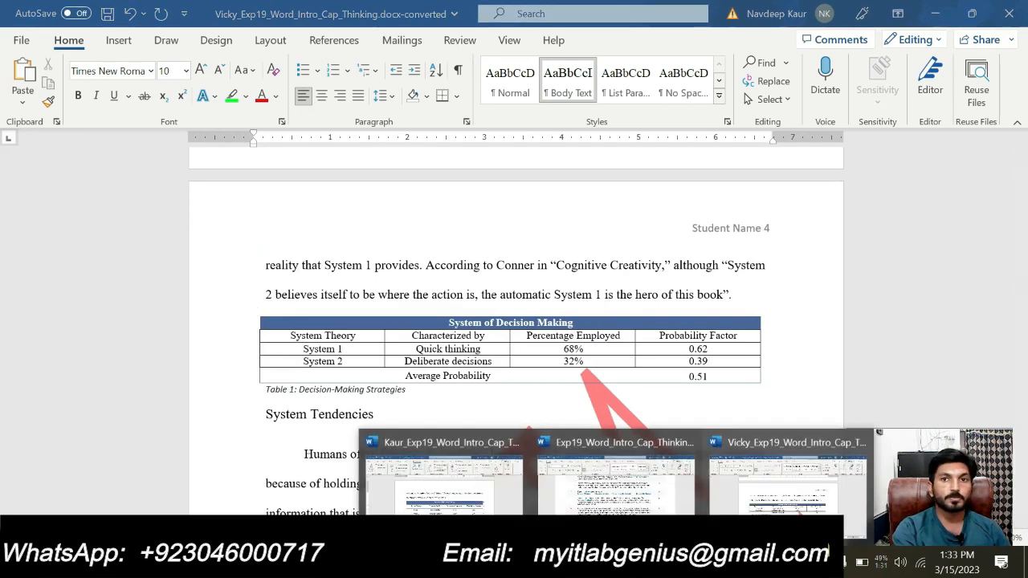
click(615, 464)
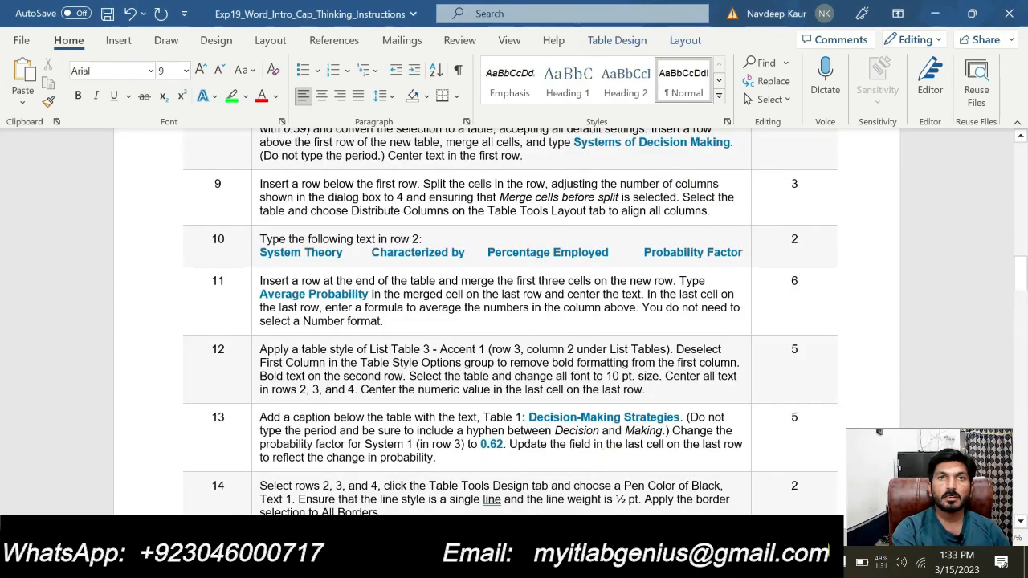
drag(1025, 297, 1025, 291)
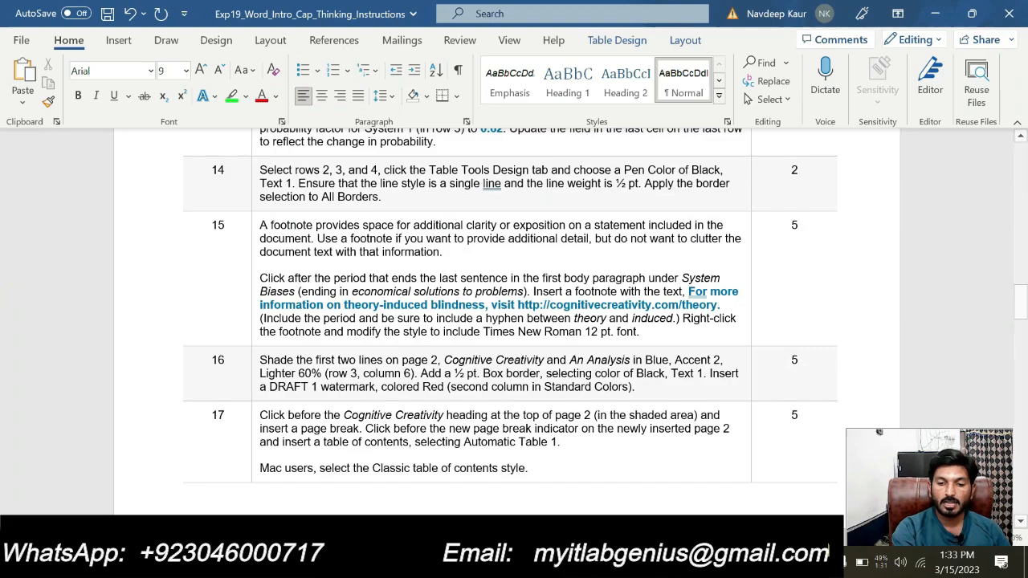
- Find the theory-induced blindness footnote in the converted sample document, and return to step 15 in the instructions
mouse_move(615, 567)
click(751, 492)
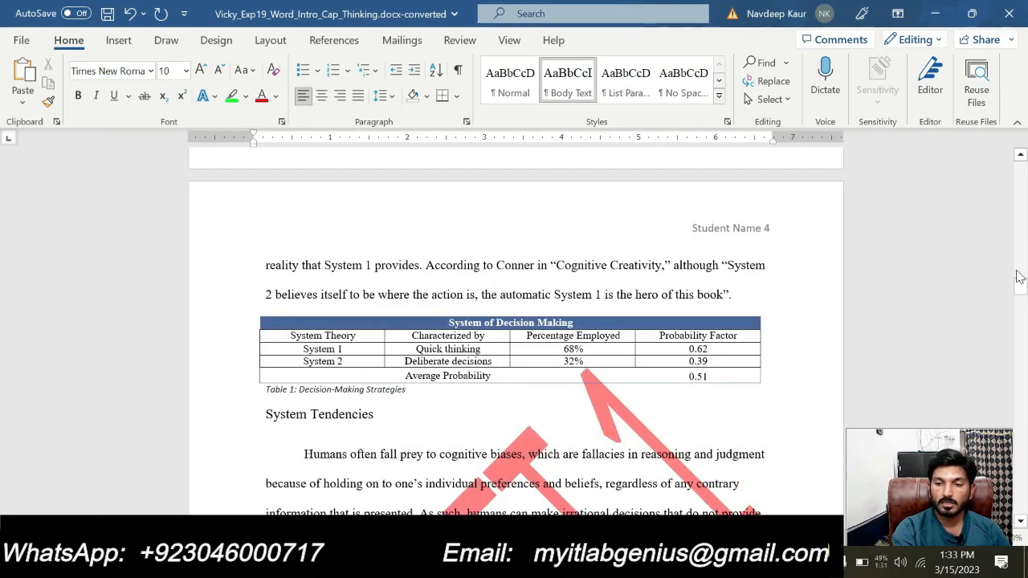
drag(1022, 291, 1019, 355)
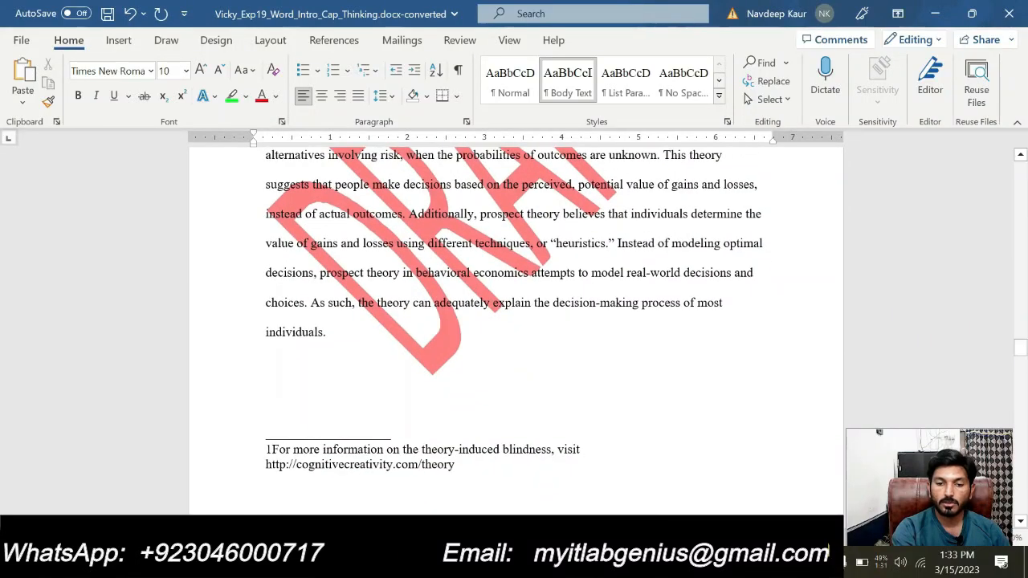
mouse_move(615, 566)
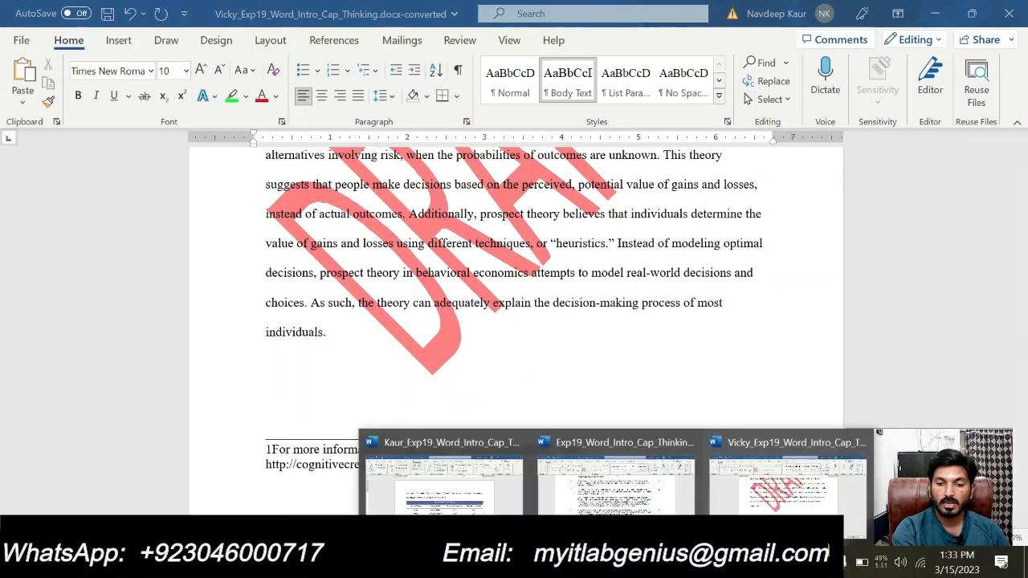
click(611, 491)
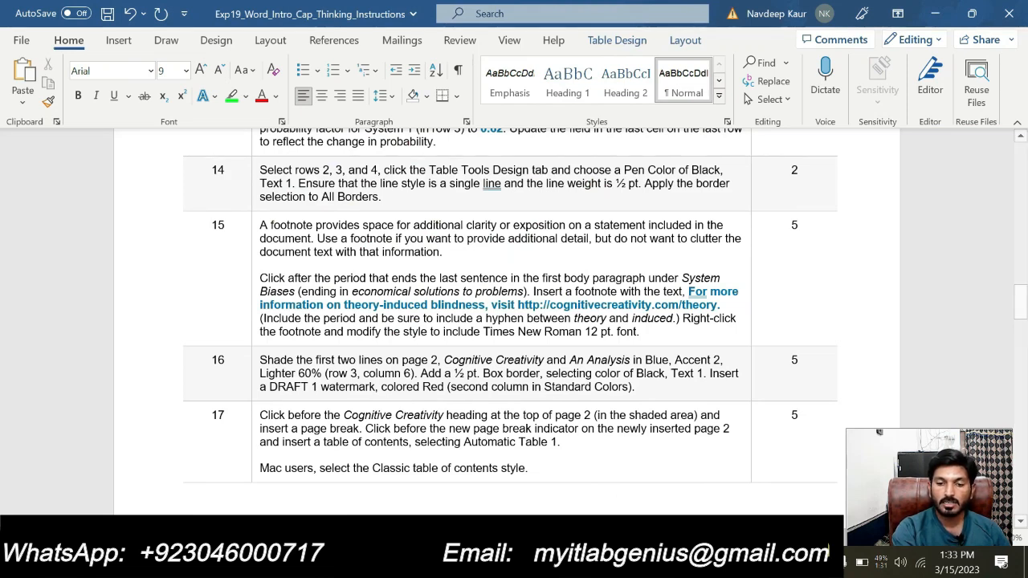
- Examine the shaded Cognitive Creativity title and An Analysis subtitle in the converted sample document against step 16
mouse_move(616, 566)
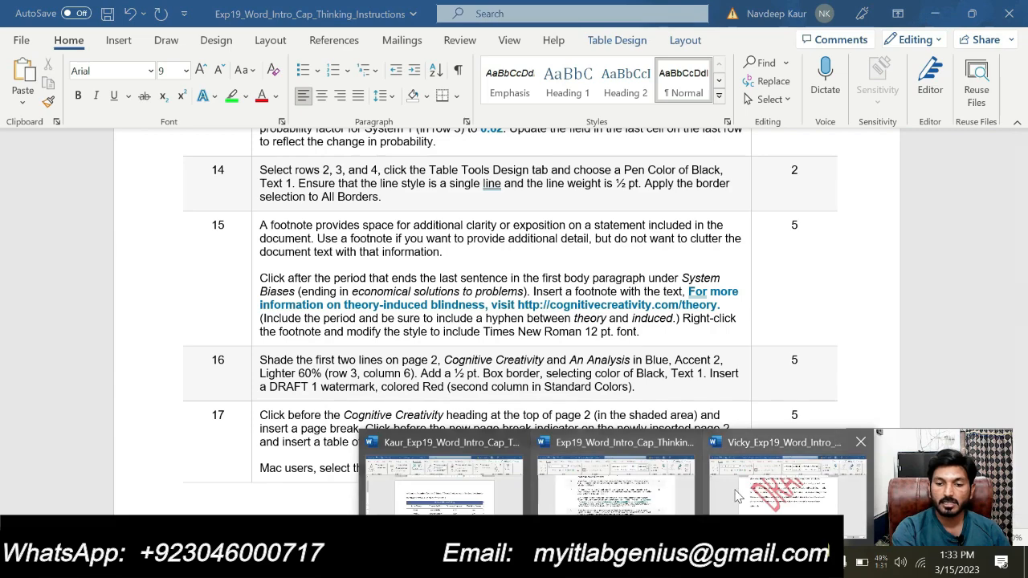
mouse_move(730, 496)
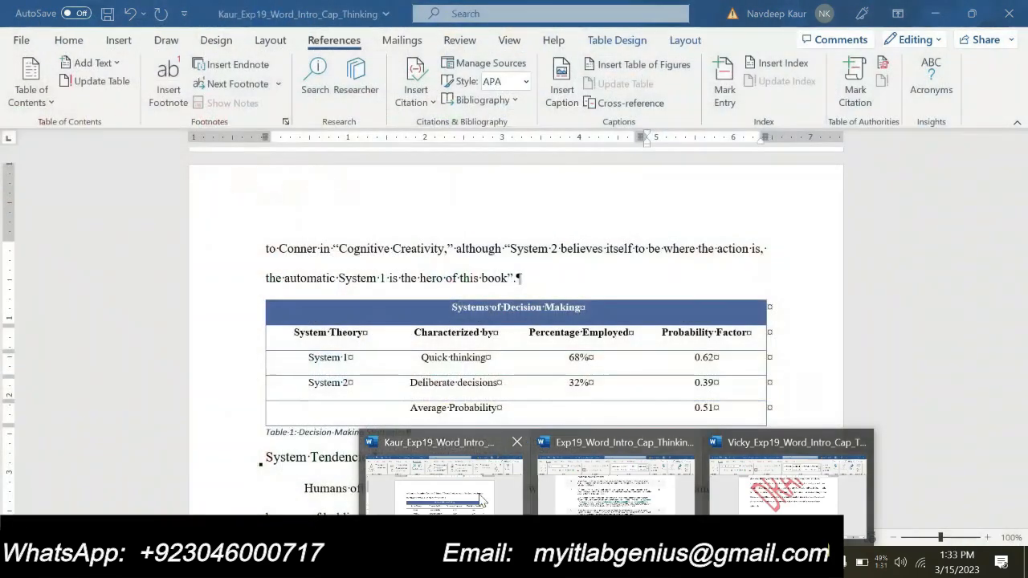
mouse_move(604, 506)
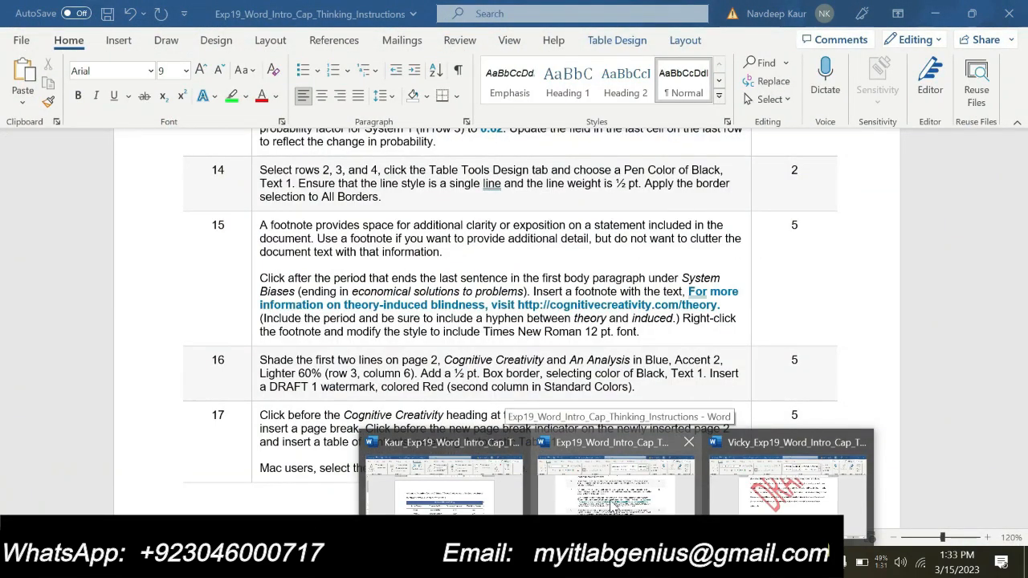
click(768, 491)
drag(1027, 322, 1022, 250)
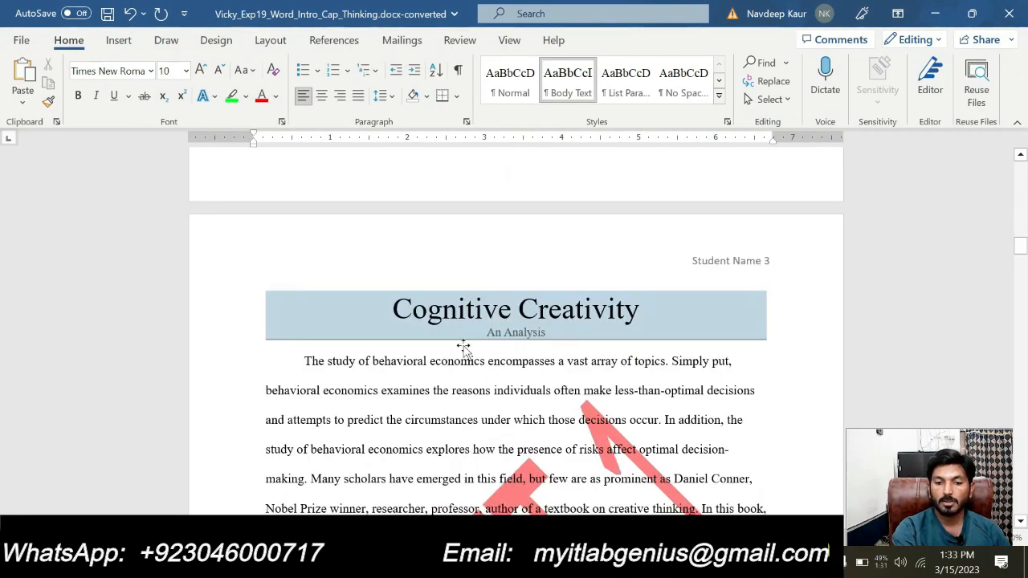
- Switch to the instructions document and read the cover page, picture and header requirements in steps 18 to 20
mouse_move(608, 562)
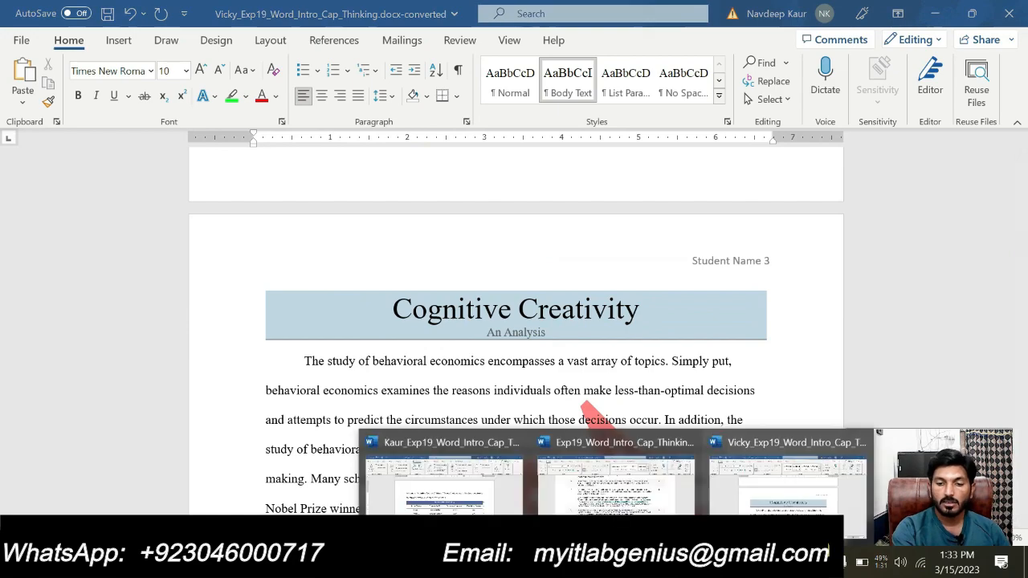
click(600, 493)
drag(1027, 314, 1027, 364)
drag(2, 367, 1, 368)
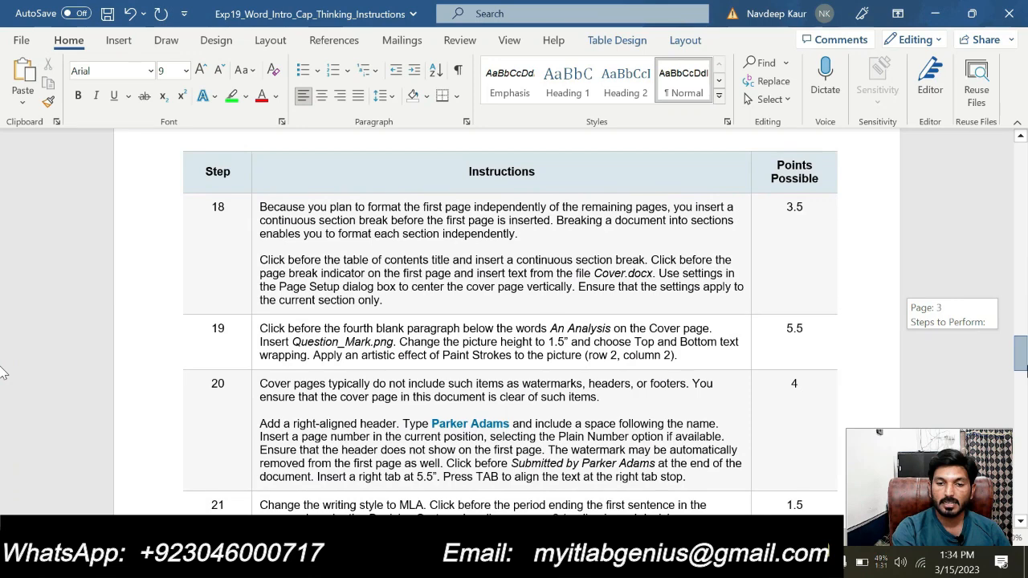
drag(2, 367, 2, 368)
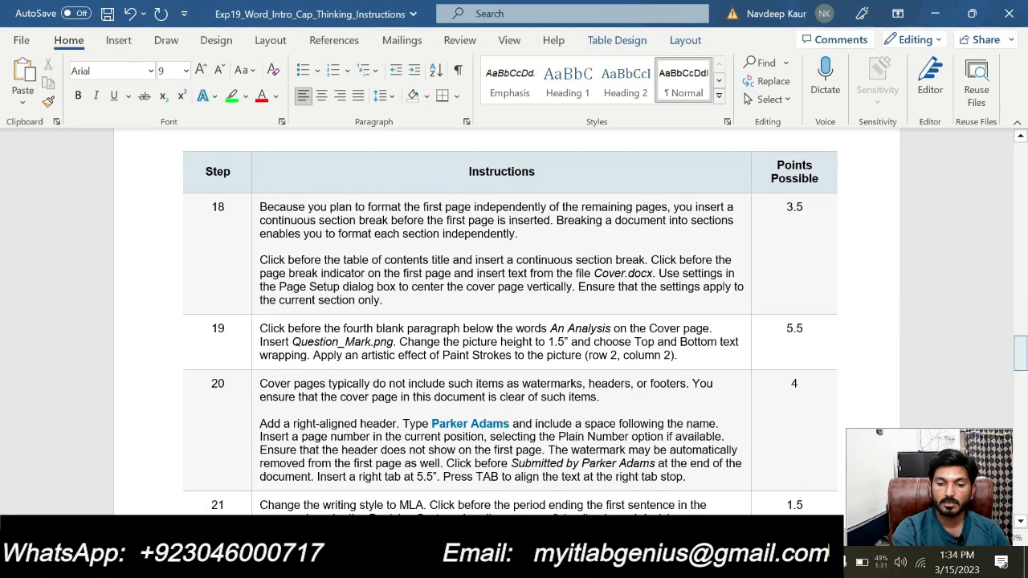
- Inspect the sample's contents page with nonprinting characters shown and hidden again, and return to the first steps in the instructions document
click(616, 562)
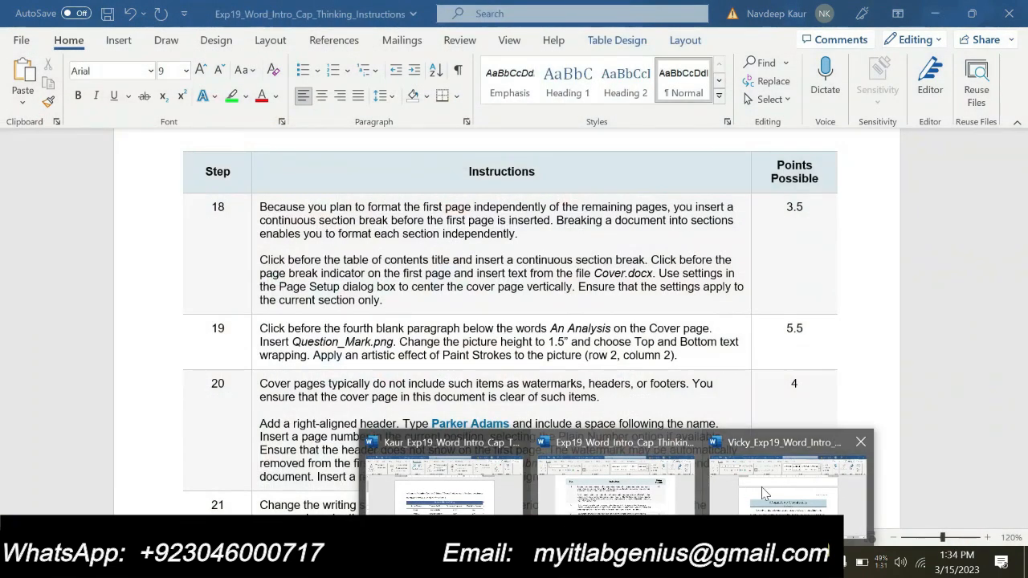
click(764, 494)
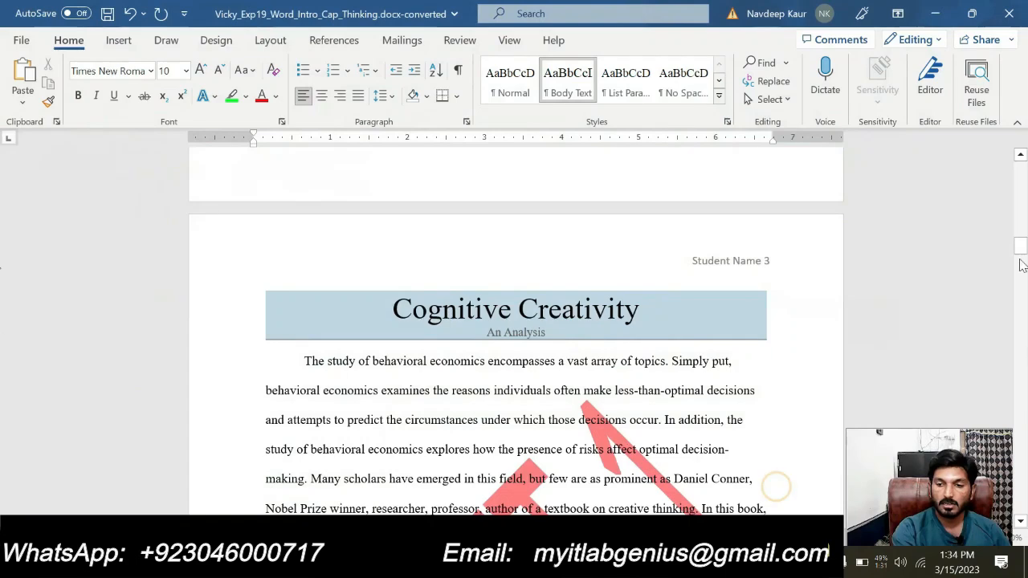
drag(1022, 259, 1024, 219)
click(459, 71)
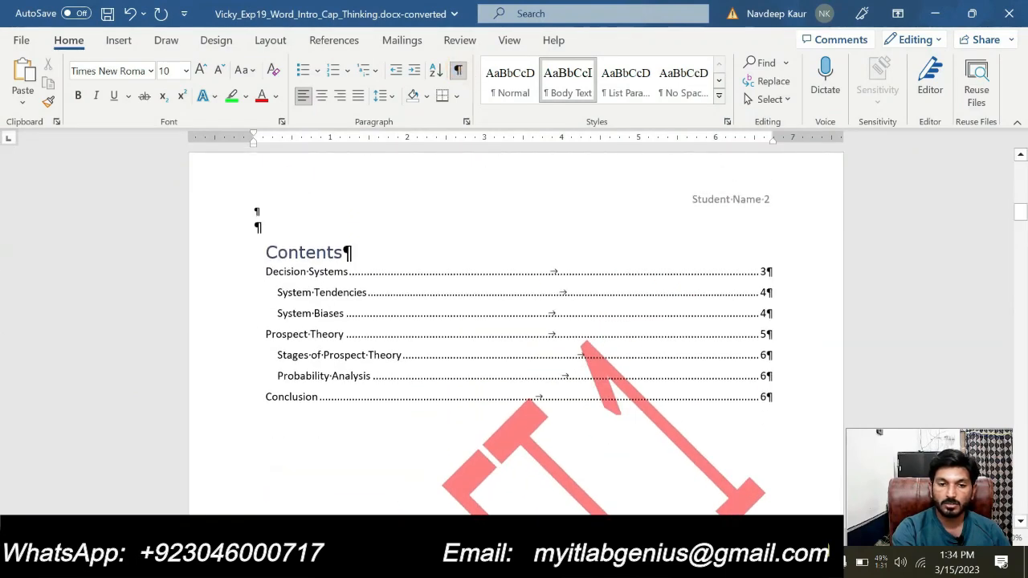
click(459, 72)
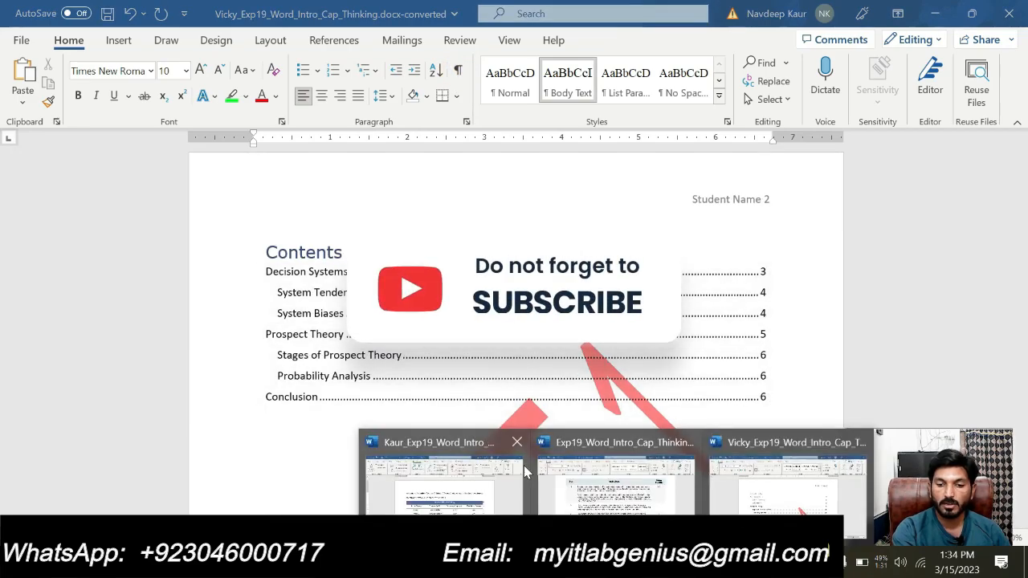
click(599, 483)
drag(1021, 354, 1021, 179)
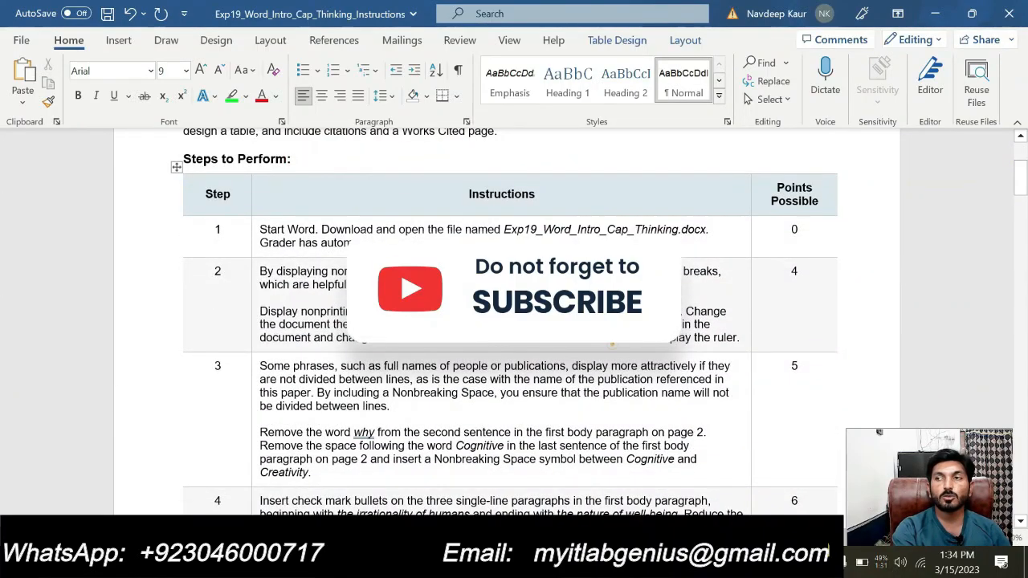